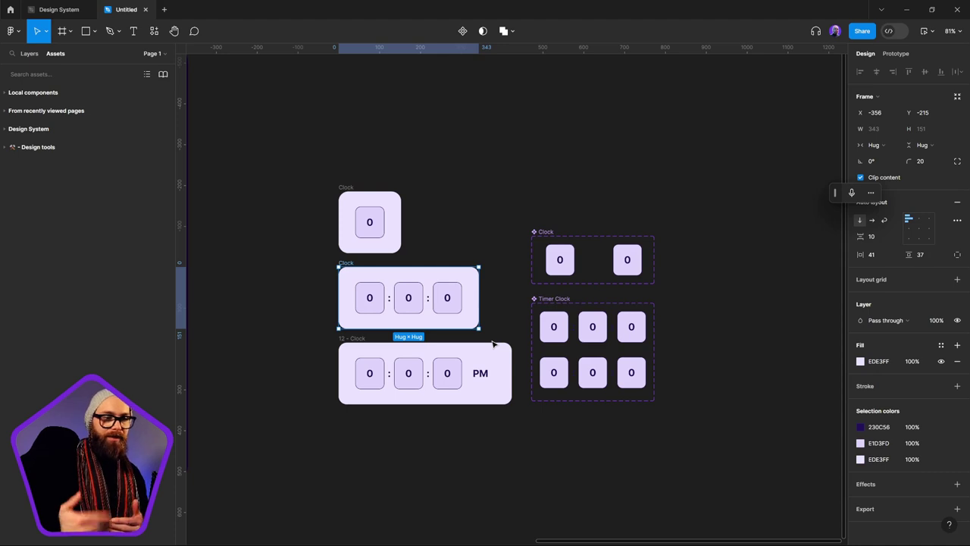
Step: Deselect the clock frame and open the file's local variables
{"action": "left_click", "coordinate": [739, 227]}
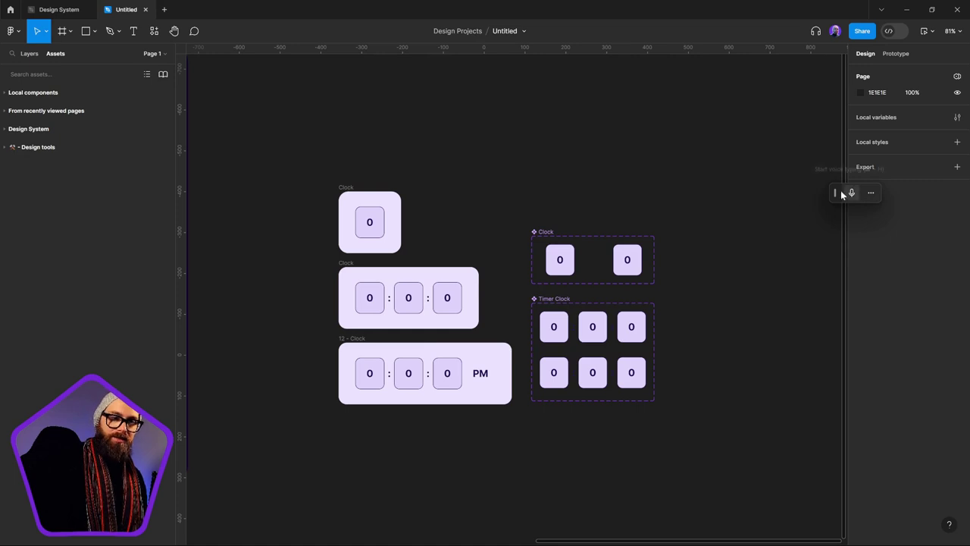
{"action": "left_click_drag", "start_coordinate": [836, 192], "coordinate": [919, 313]}
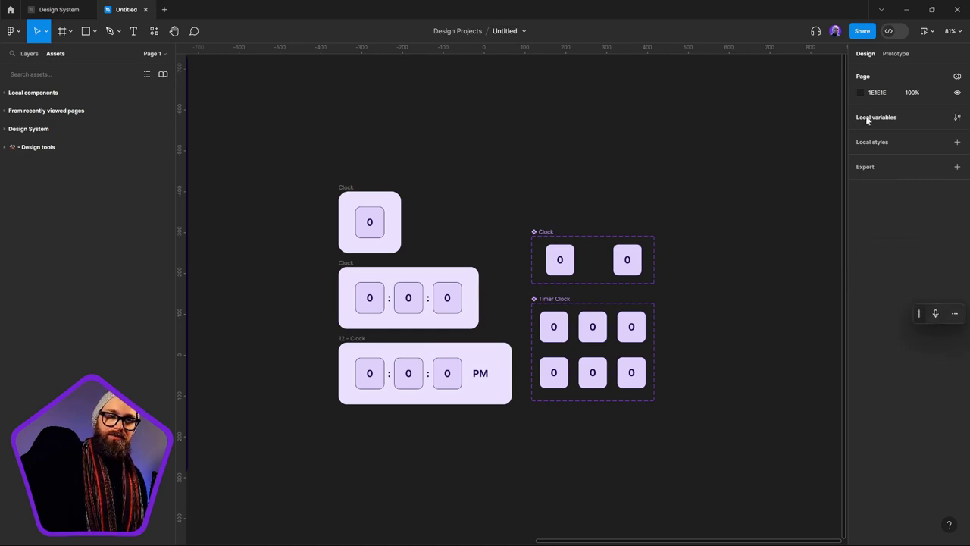
{"action": "left_click", "coordinate": [957, 118]}
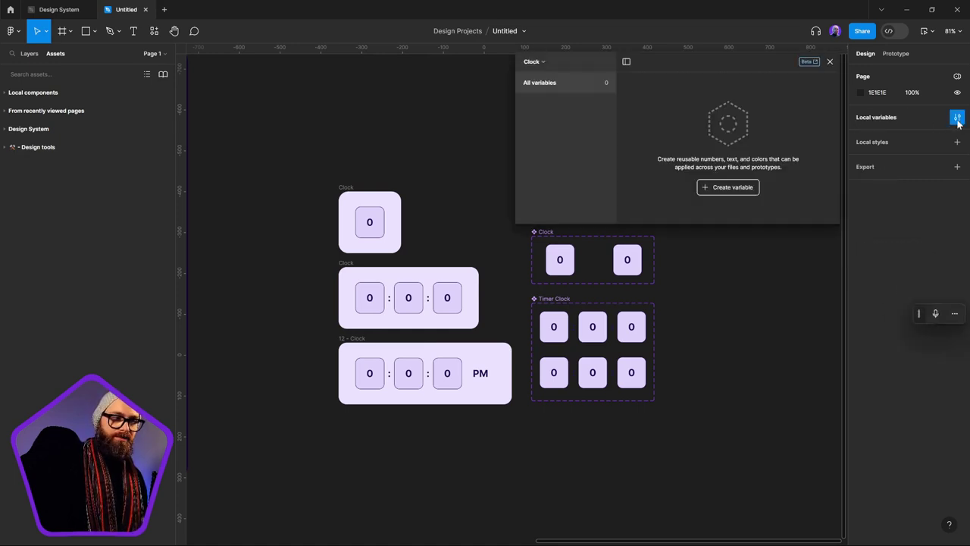
{"action": "left_click", "coordinate": [540, 64]}
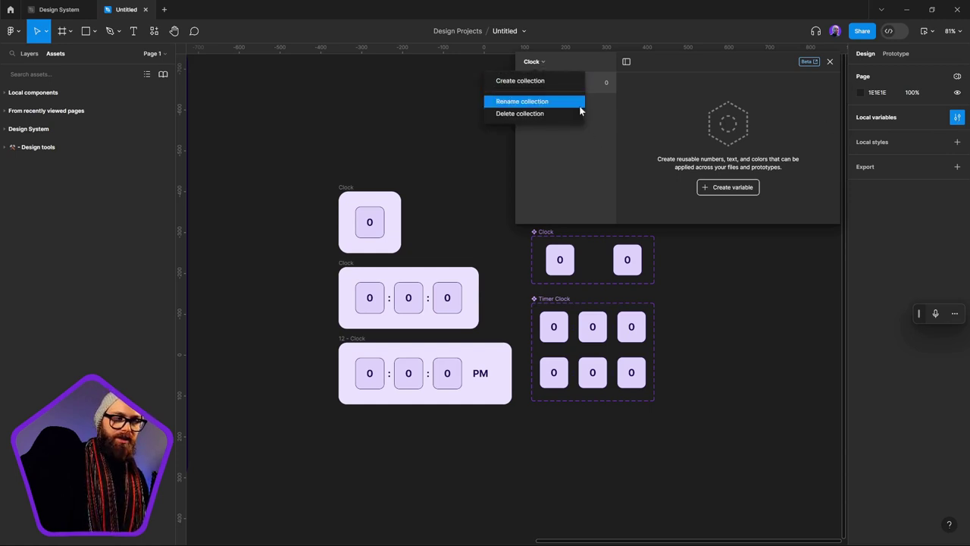
{"action": "left_click", "coordinate": [543, 84]}
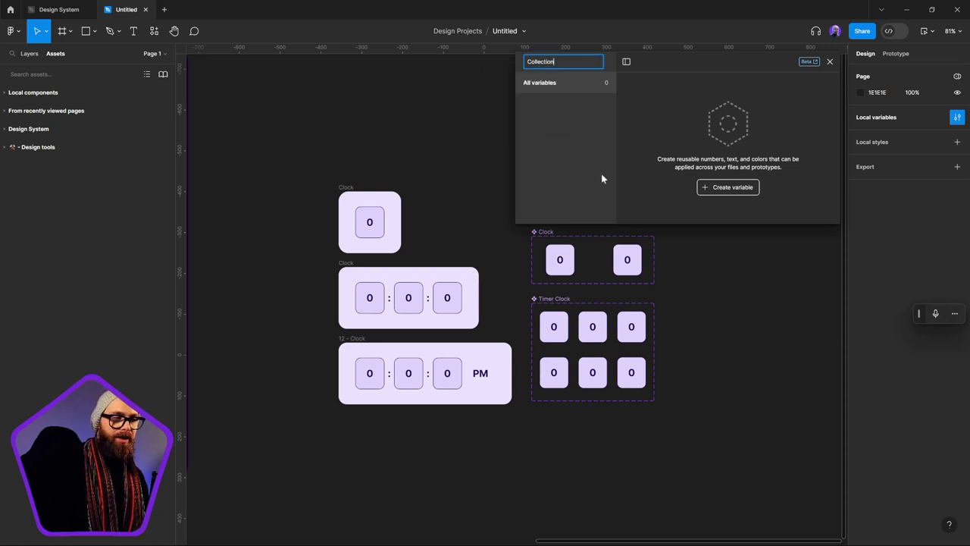
{"action": "key", "text": "Return"}
{"action": "left_click", "coordinate": [538, 61]}
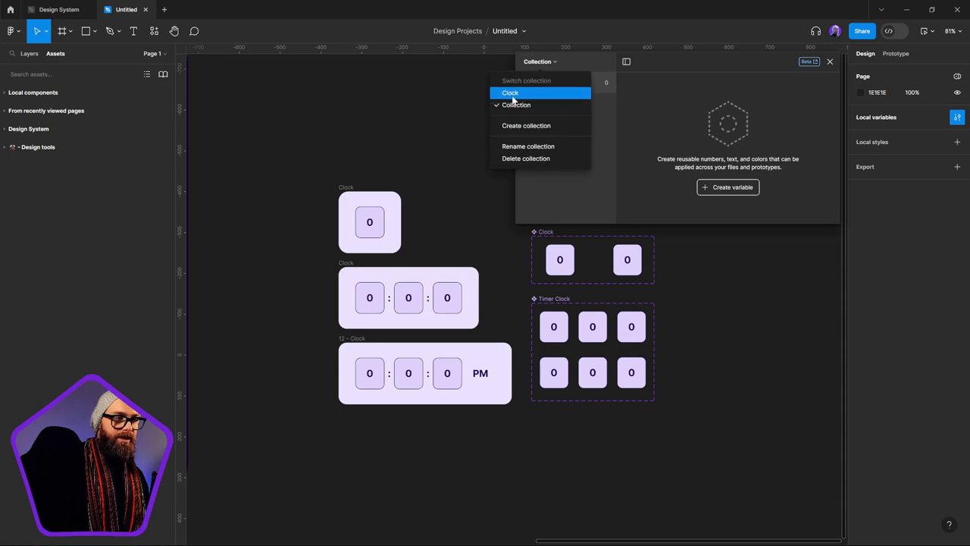
{"action": "left_click", "coordinate": [536, 159]}
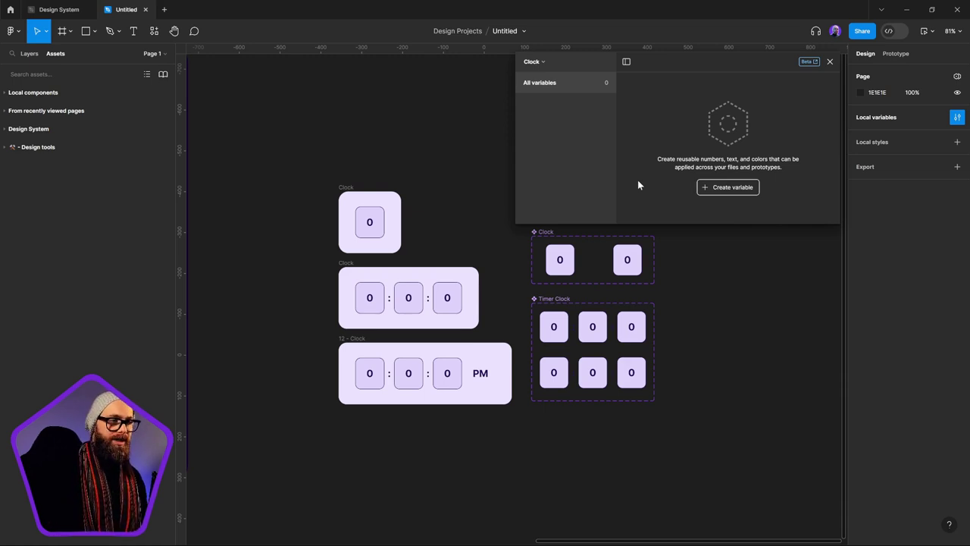
Step: Create a number variable named Sec in the Clock collection
{"action": "left_click", "coordinate": [737, 190]}
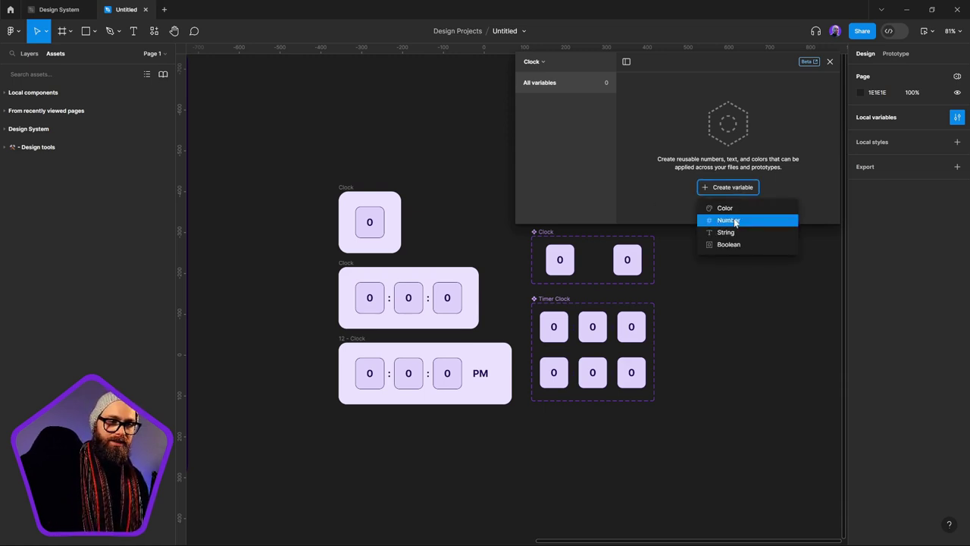
{"action": "left_click", "coordinate": [733, 220]}
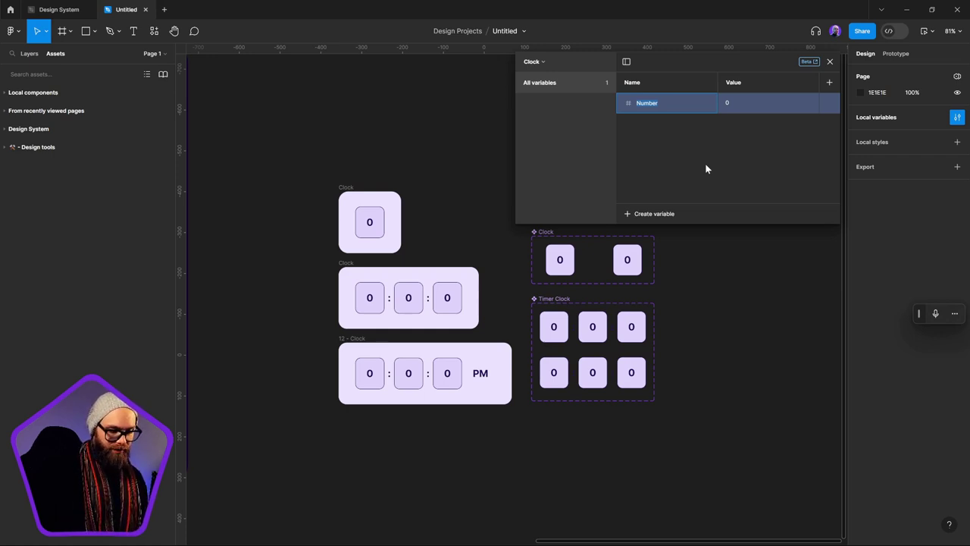
{"action": "type", "text": "Sec"}
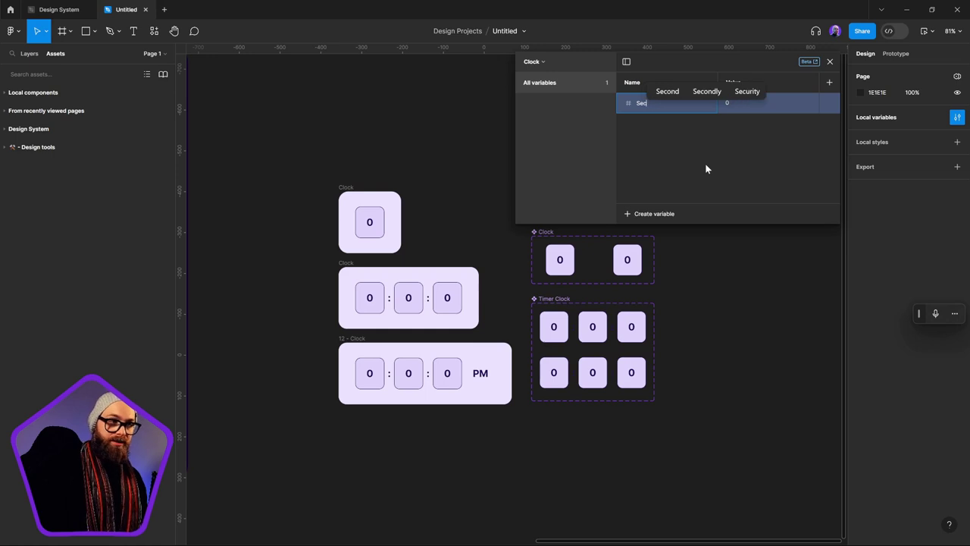
{"action": "key", "text": "Return"}
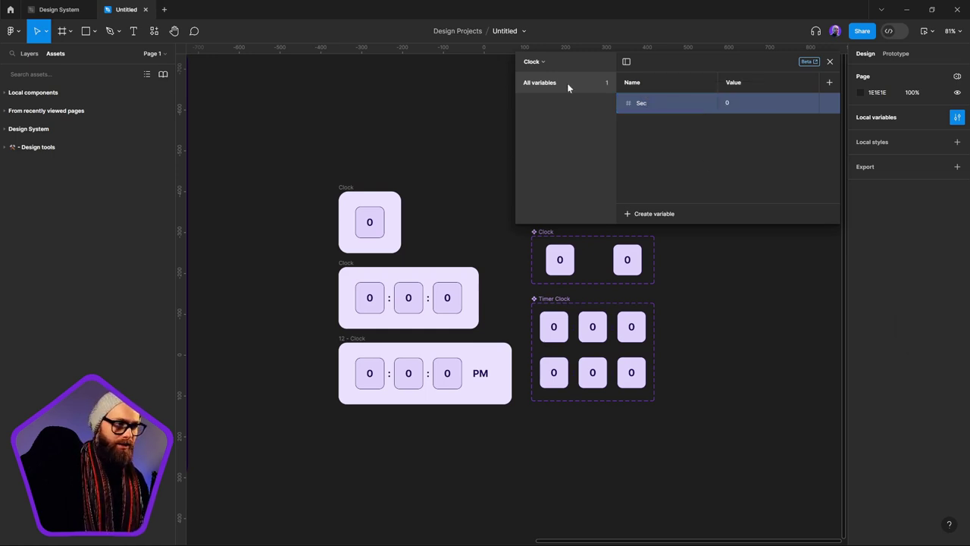
Step: Add a second number variable named Min to the Clock collection
{"action": "left_click", "coordinate": [658, 215]}
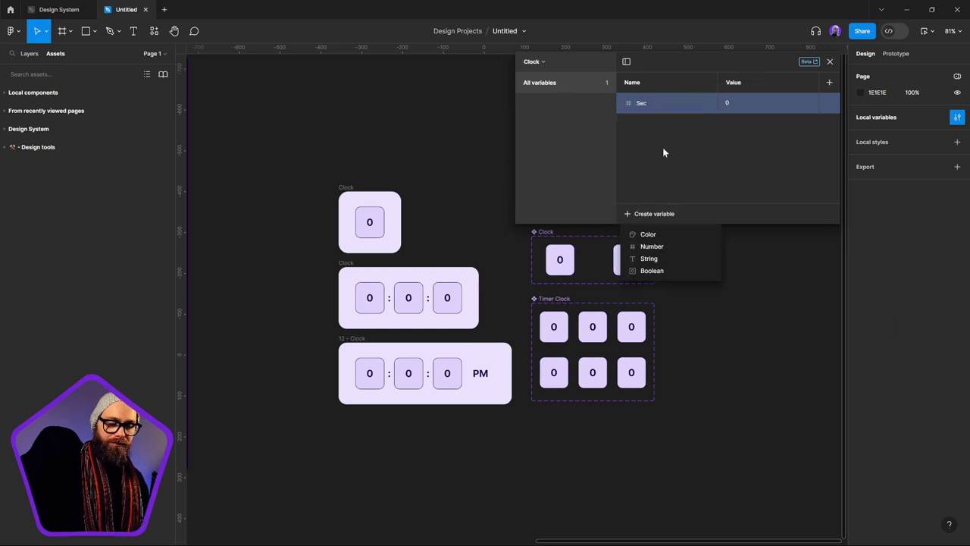
{"action": "left_click", "coordinate": [661, 247]}
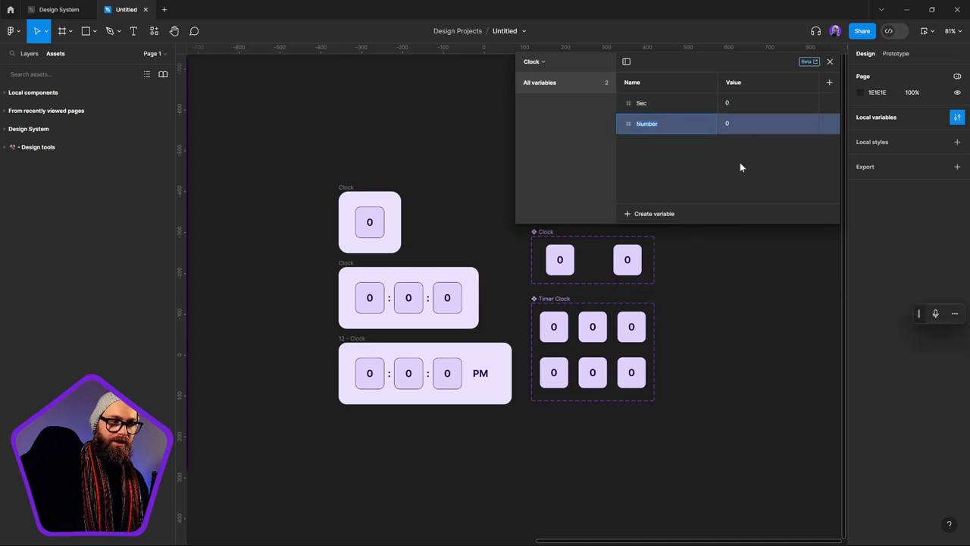
{"action": "type", "text": "Min"}
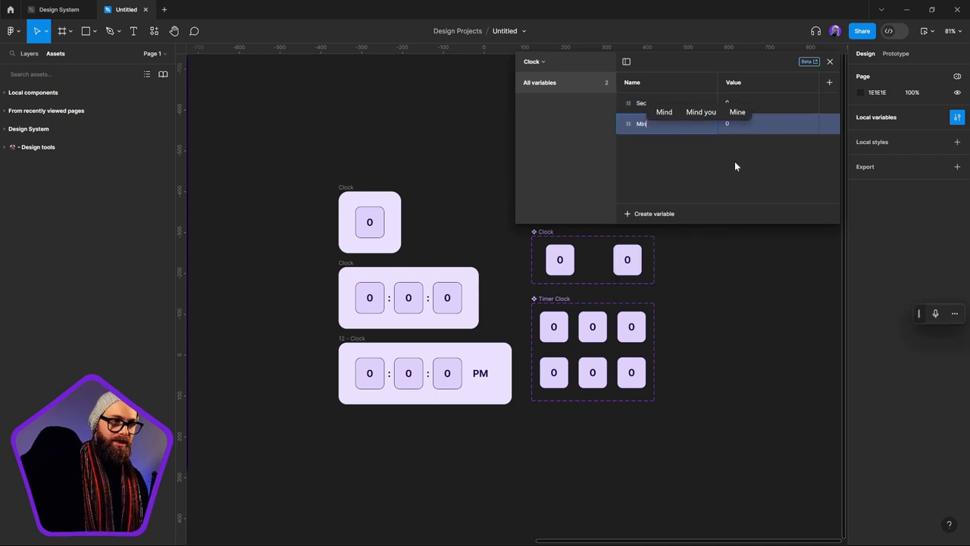
{"action": "key", "text": "Return"}
Step: Add a third number variable named Hr to the Clock collection
{"action": "left_click", "coordinate": [655, 215]}
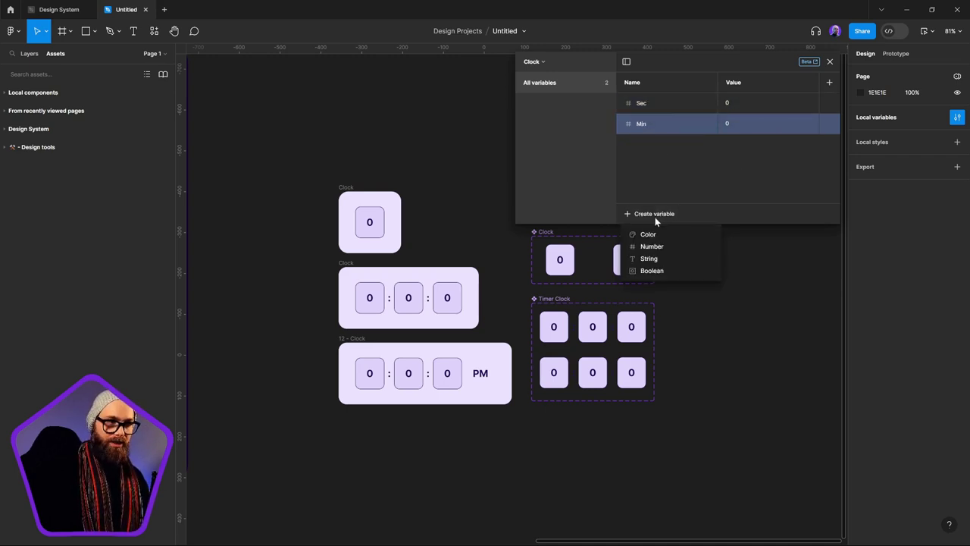
{"action": "left_click", "coordinate": [655, 247]}
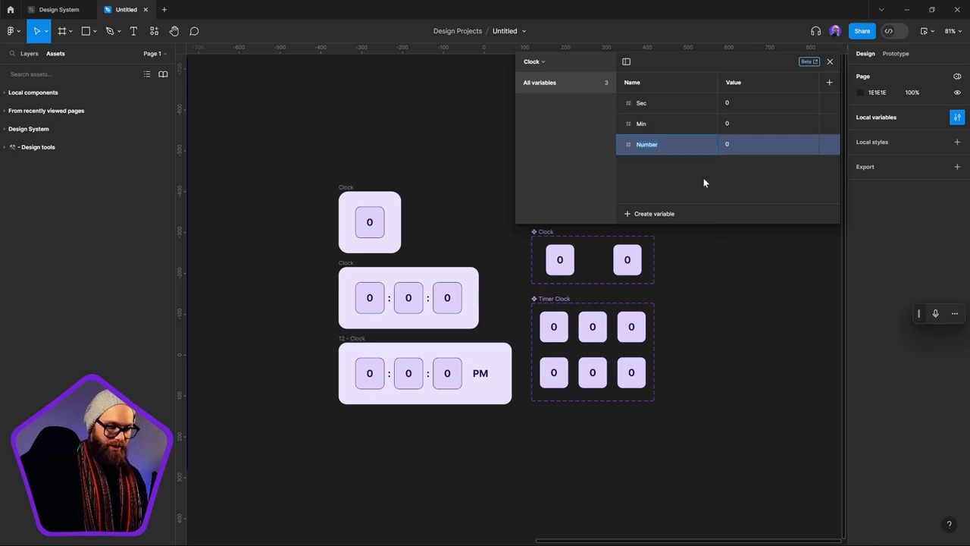
{"action": "type", "text": "Hr"}
{"action": "key", "text": "Return"}
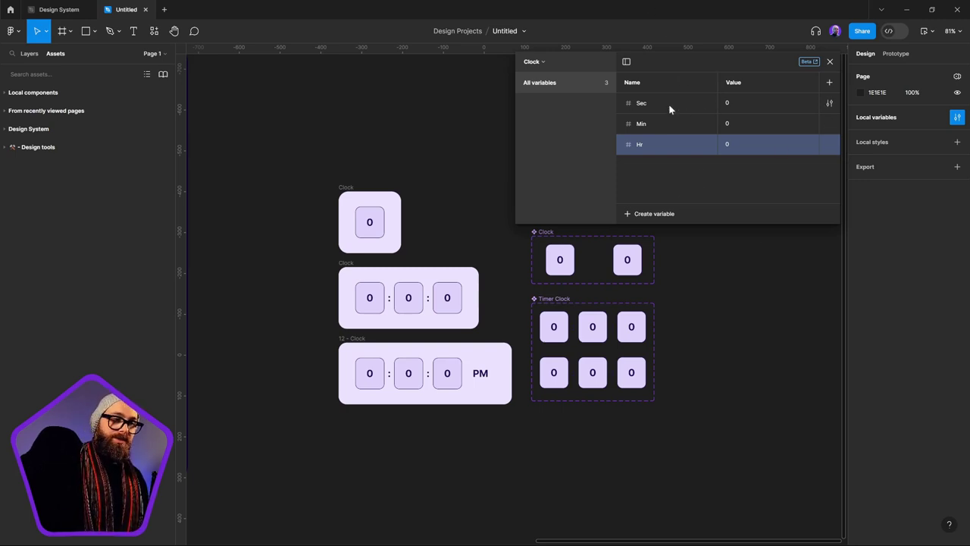
Step: Add a number variable named Time Length to the Clock collection
{"action": "left_click", "coordinate": [661, 214]}
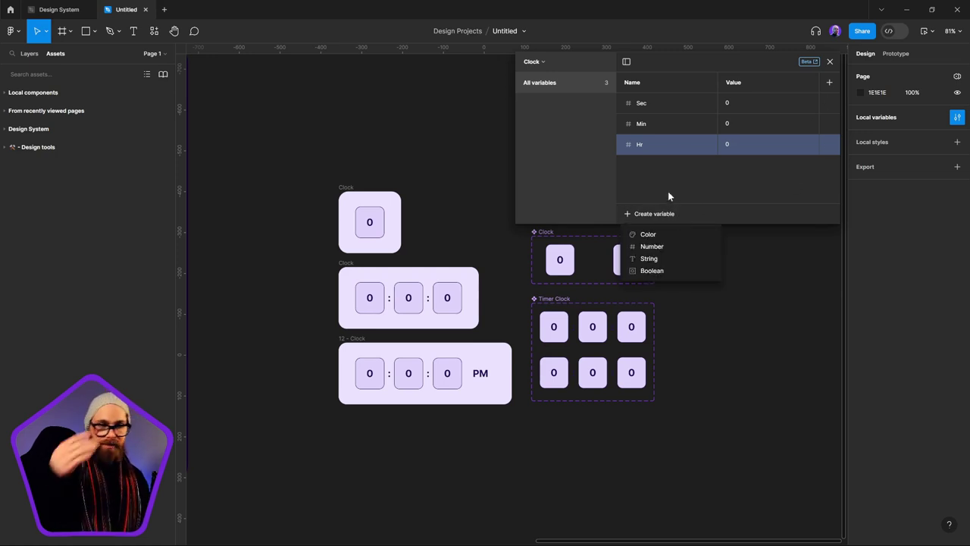
{"action": "left_click", "coordinate": [664, 247]}
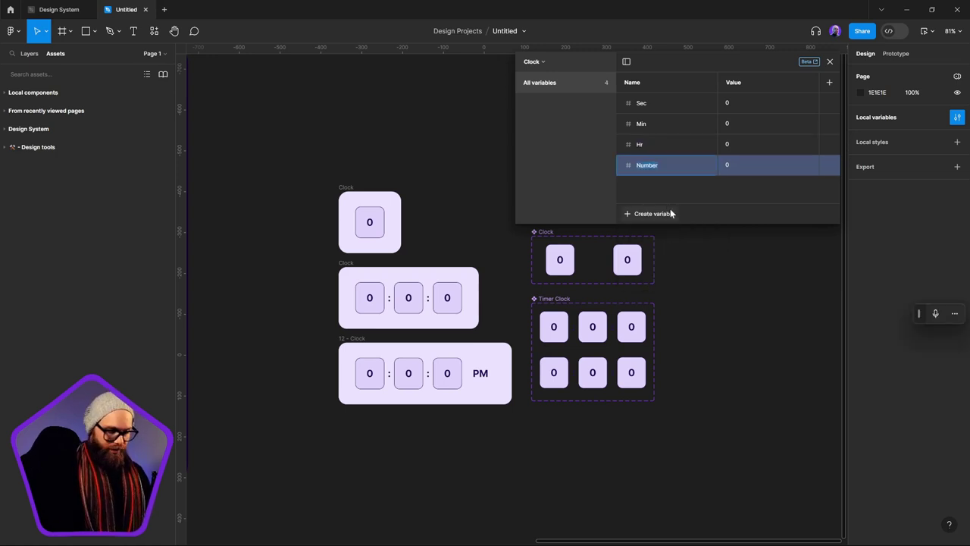
{"action": "key", "text": "super+h"}
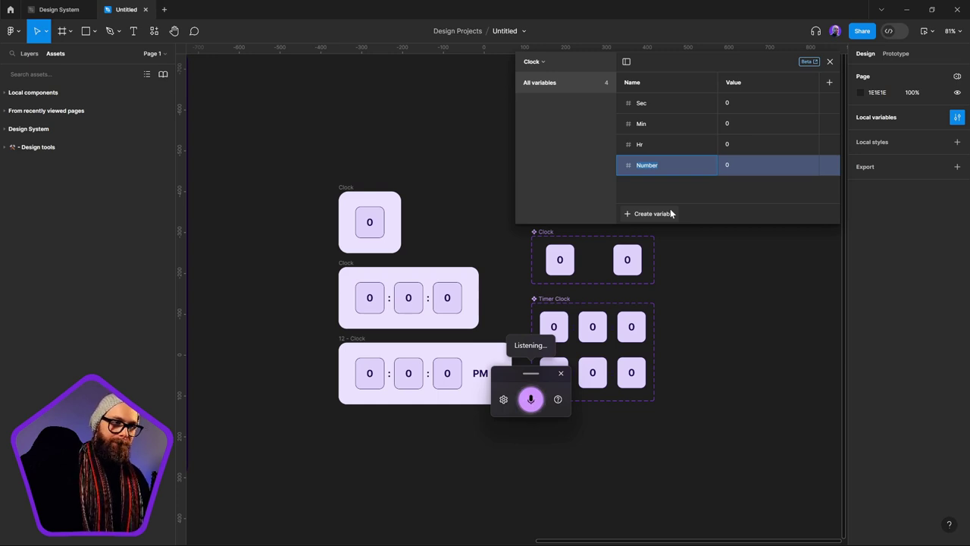
{"action": "type", "text": "time length"}
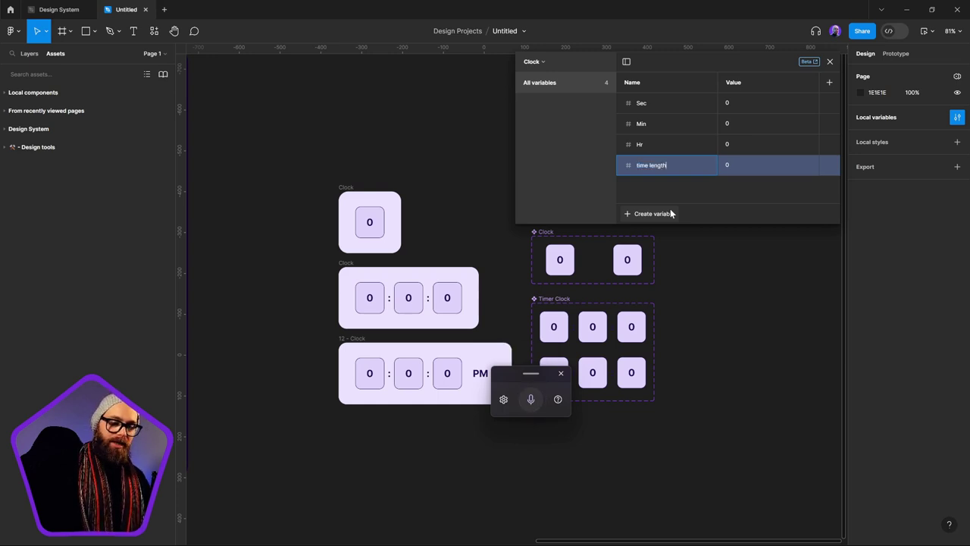
{"action": "key", "text": "Delete"}
{"action": "type", "text": "T"}
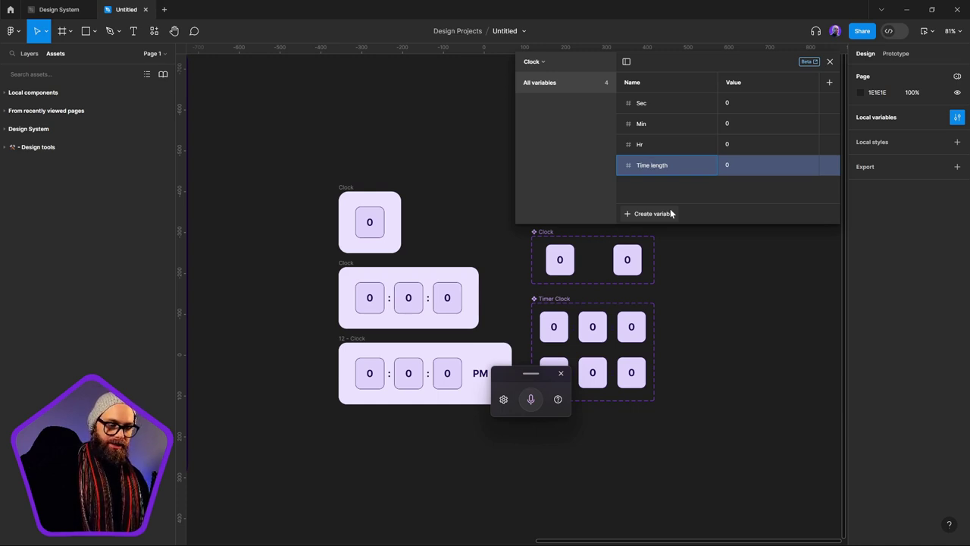
{"action": "key", "text": "Delete"}
{"action": "type", "text": "L"}
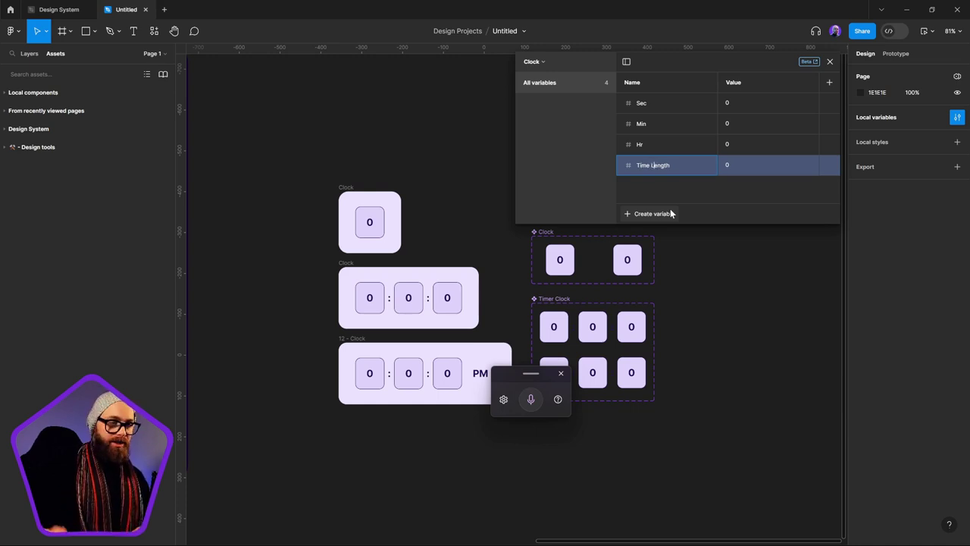
Step: Set the value of the Time Length variable to 2
{"action": "left_click", "coordinate": [726, 169]}
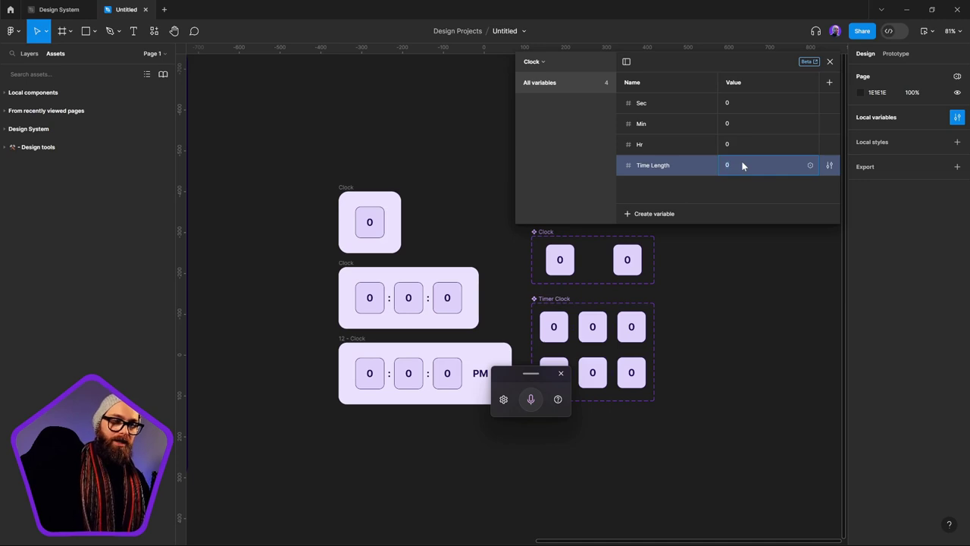
{"action": "type", "text": "60"}
{"action": "key", "text": "BackSpace"}
{"action": "key", "text": "BackSpace"}
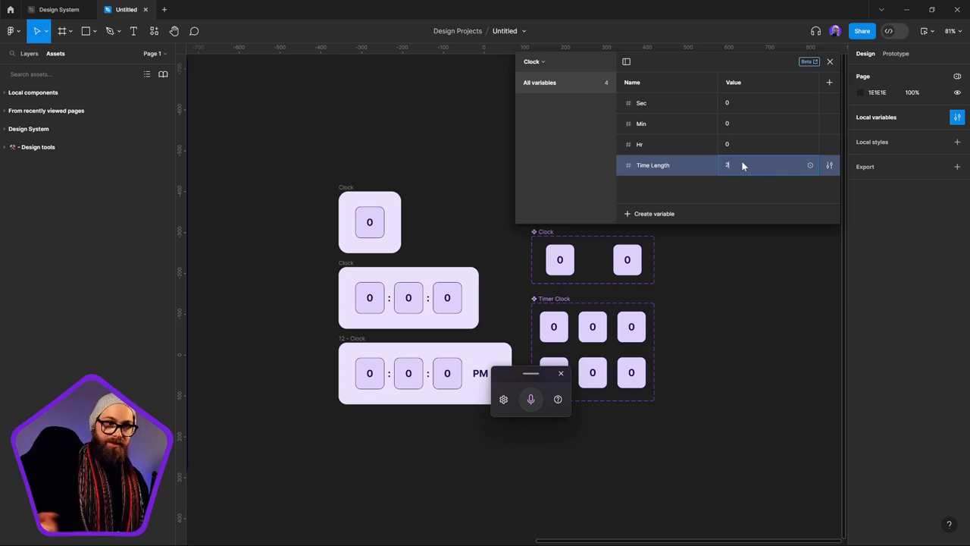
{"action": "key", "text": "Return"}
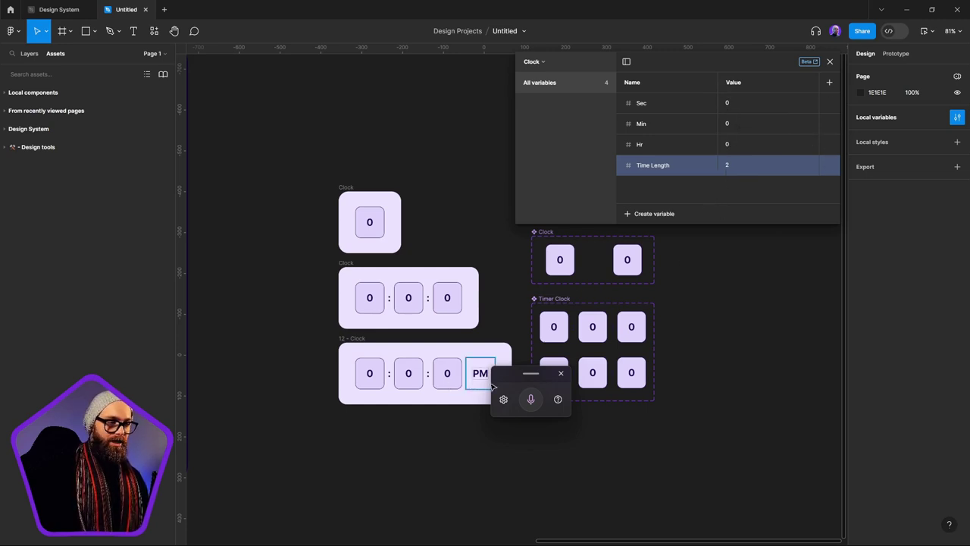
Step: Add a string variable named AM or PM to the Clock collection
{"action": "left_click_drag", "start_coordinate": [515, 381], "coordinate": [519, 385]}
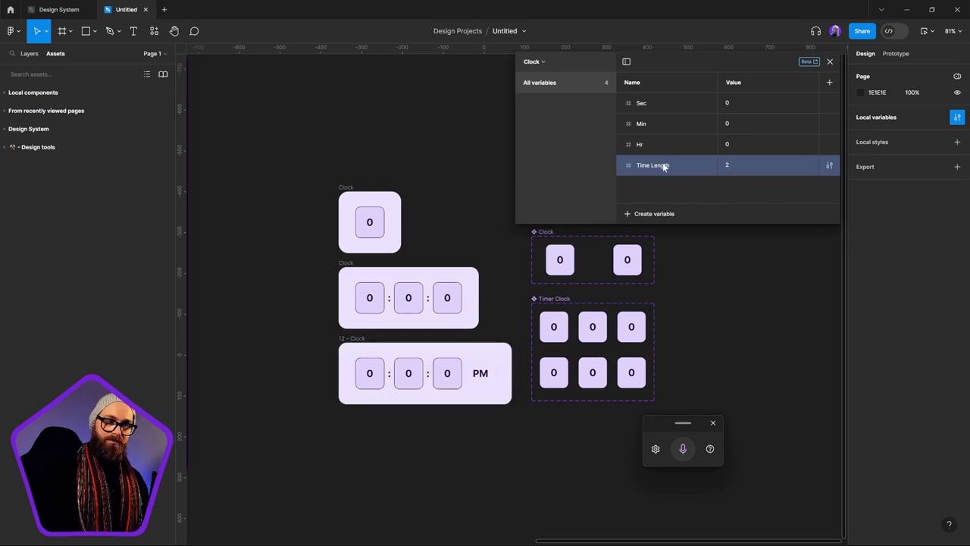
{"action": "left_click", "coordinate": [664, 214]}
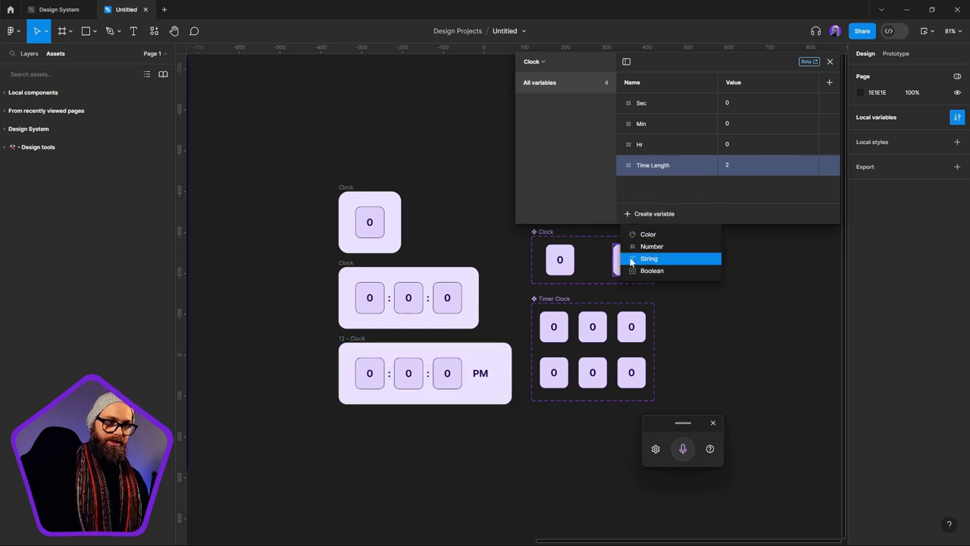
{"action": "left_click", "coordinate": [674, 261]}
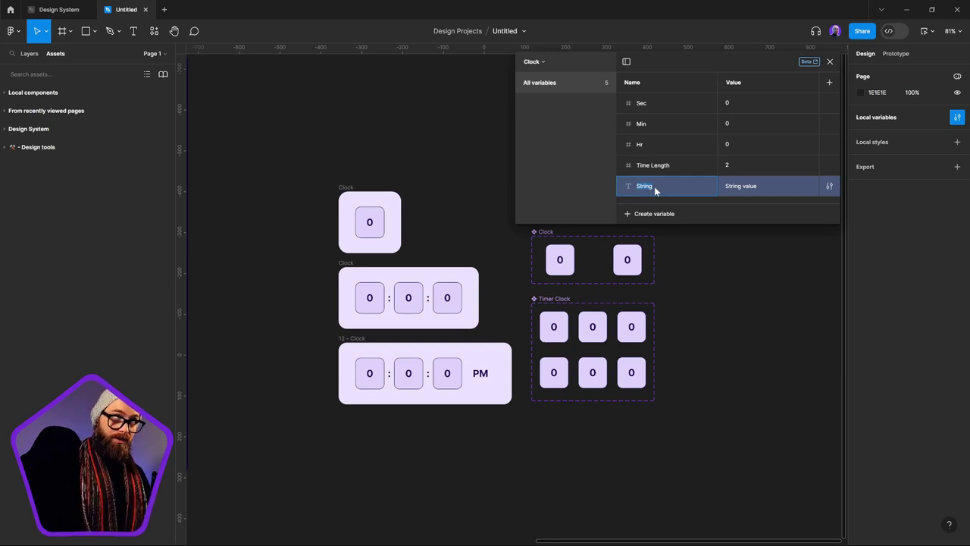
{"action": "type", "text": "Am or "}
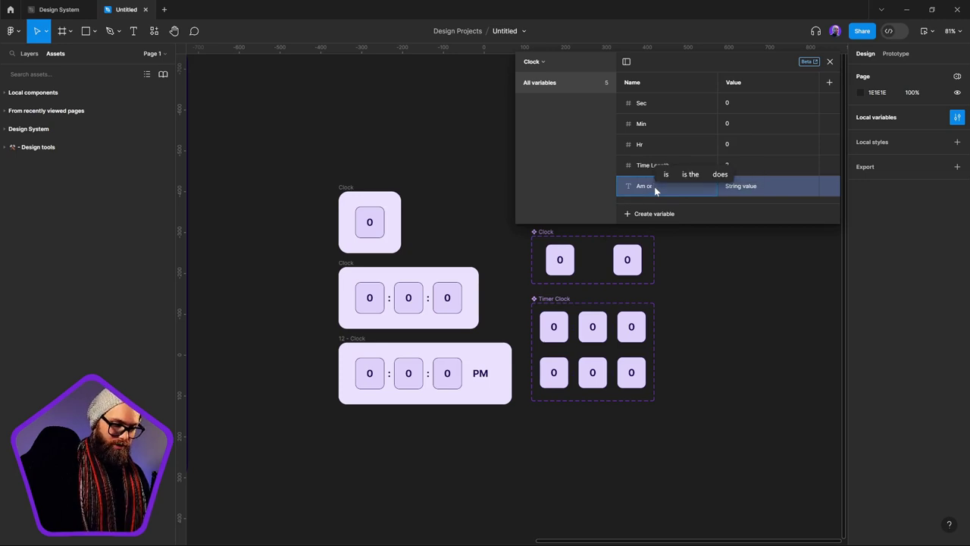
{"action": "type", "text": "PM"}
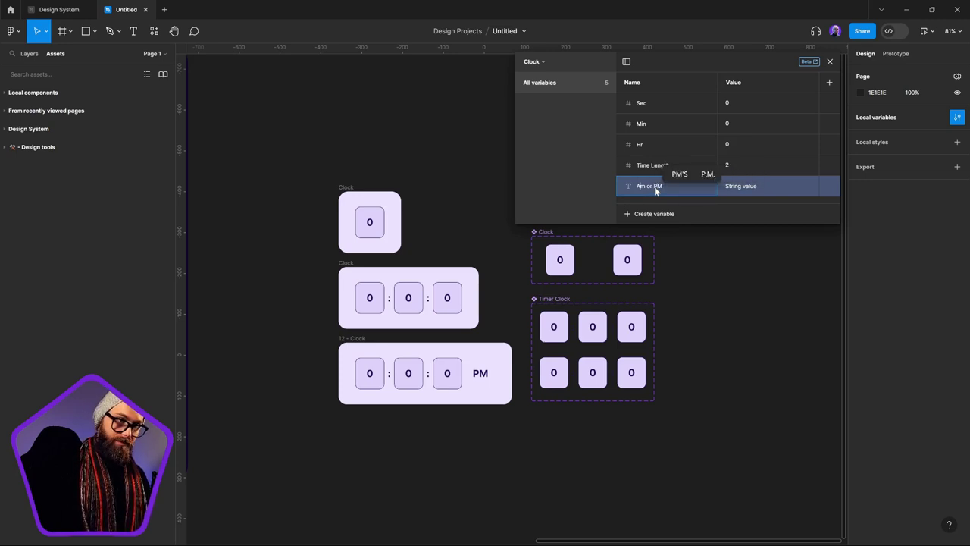
{"action": "key", "text": "Return"}
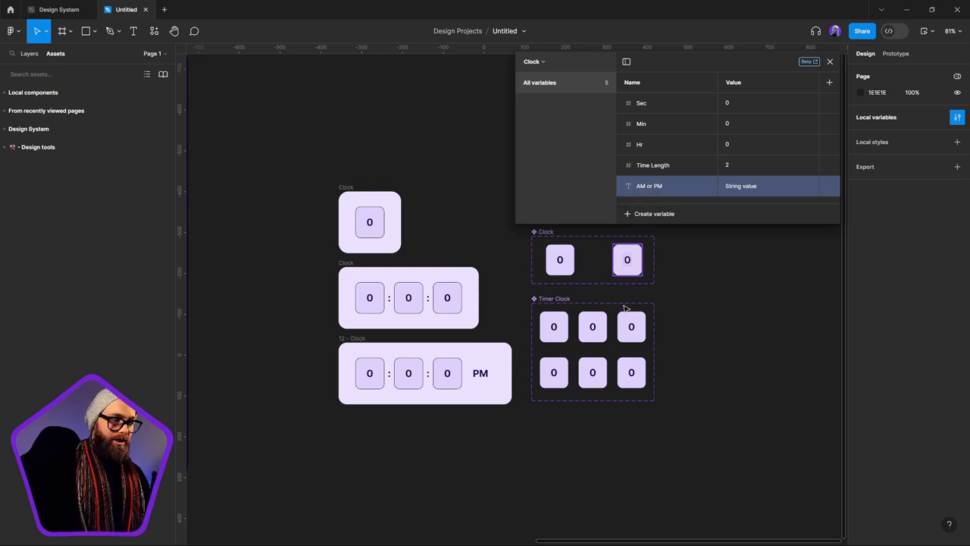
Step: Examine the Clock and Timer Clock component sets and their variants on the canvas
{"action": "scroll", "coordinate": [739, 347], "scroll_direction": "right", "scroll_amount": 2}
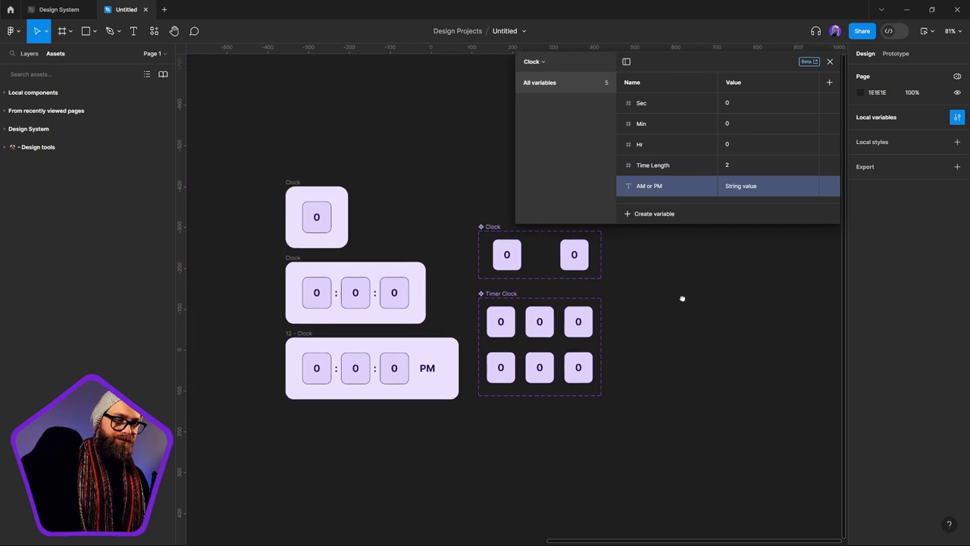
{"action": "scroll", "coordinate": [567, 329], "scroll_direction": "right", "scroll_amount": 2}
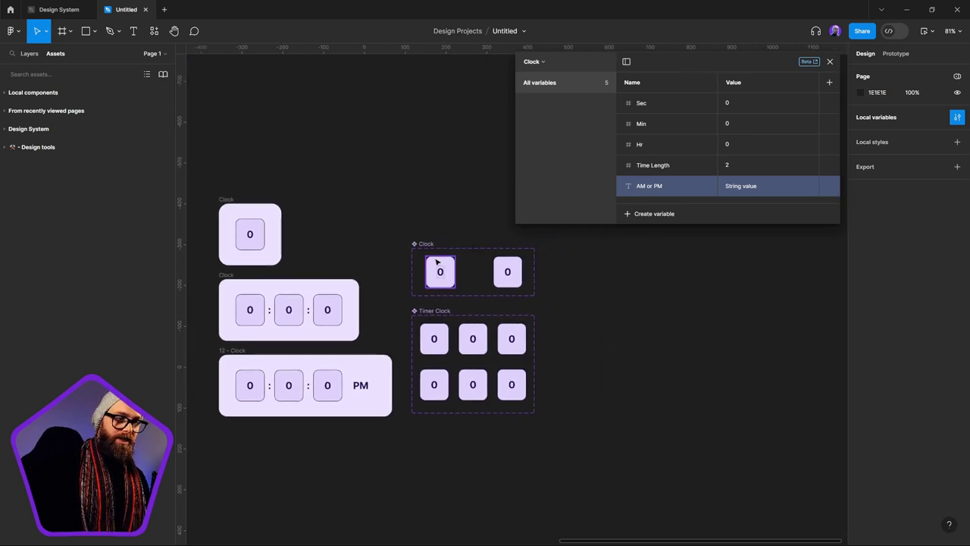
{"action": "left_click", "coordinate": [500, 292]}
{"action": "scroll", "coordinate": [500, 292], "scroll_direction": "up", "scroll_amount": 5}
{"action": "left_click", "coordinate": [425, 300]}
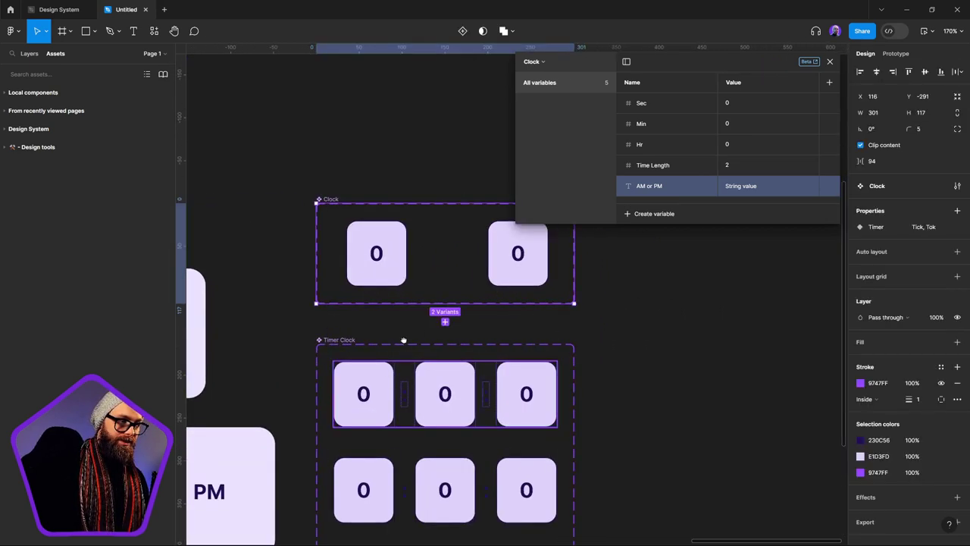
{"action": "scroll", "coordinate": [410, 240], "scroll_direction": "down", "scroll_amount": 2}
{"action": "scroll", "coordinate": [410, 239], "scroll_direction": "left", "scroll_amount": 2}
{"action": "left_click", "coordinate": [413, 244]}
{"action": "scroll", "coordinate": [568, 346], "scroll_direction": "right", "scroll_amount": 3}
{"action": "scroll", "coordinate": [568, 346], "scroll_direction": "up", "scroll_amount": 1}
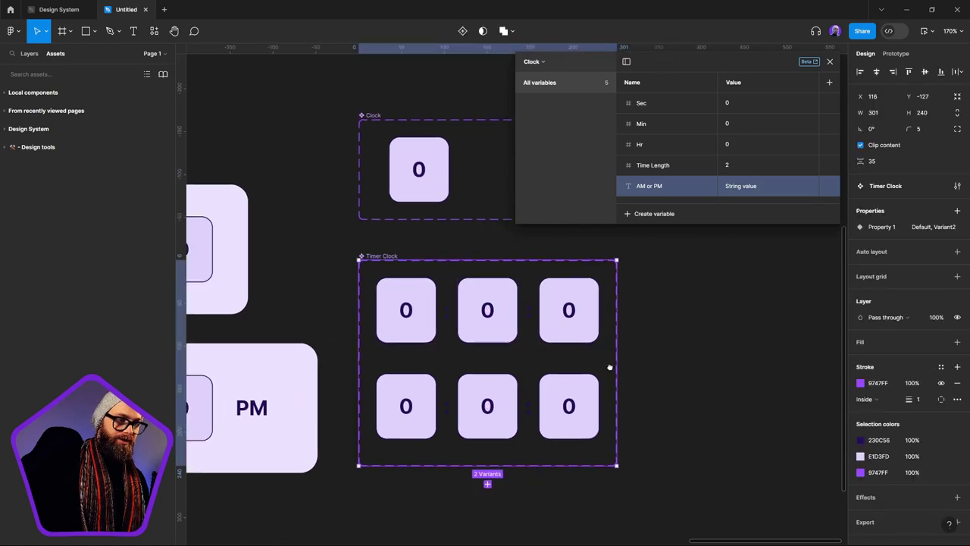
{"action": "scroll", "coordinate": [425, 364], "scroll_direction": "left", "scroll_amount": 1}
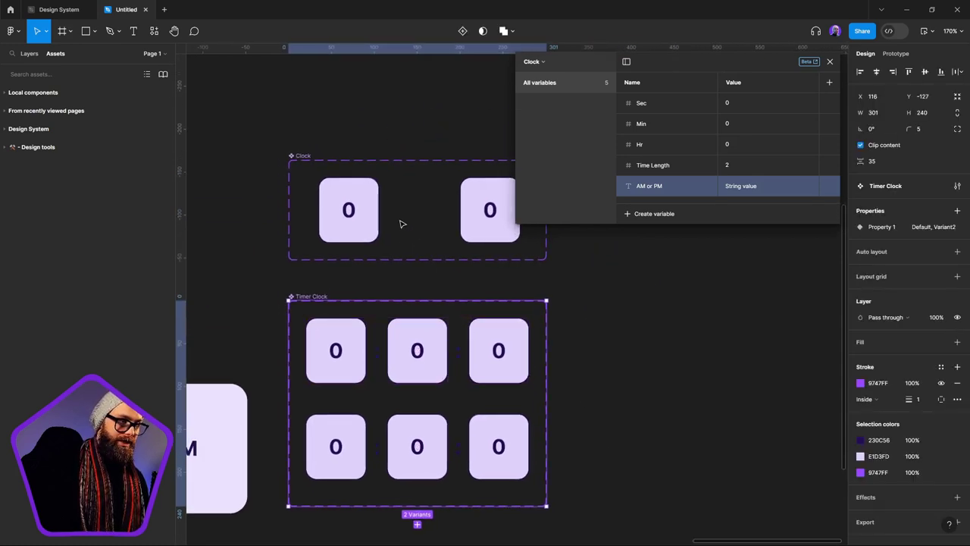
Step: Fill both Timer Clock variants with the light purple sampled from the clock card background
{"action": "scroll", "coordinate": [379, 451], "scroll_direction": "left", "scroll_amount": 2}
{"action": "left_click", "coordinate": [395, 350]}
{"action": "left_click", "coordinate": [435, 439], "text": "shift"}
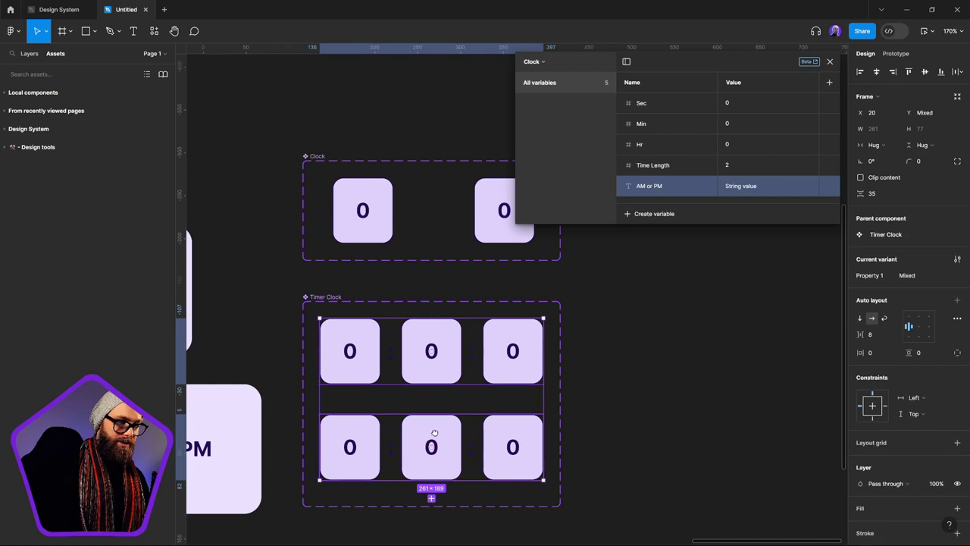
{"action": "scroll", "coordinate": [455, 447], "scroll_direction": "left", "scroll_amount": 2}
{"action": "scroll", "coordinate": [455, 447], "scroll_direction": "down", "scroll_amount": 1}
{"action": "left_click", "coordinate": [957, 508]}
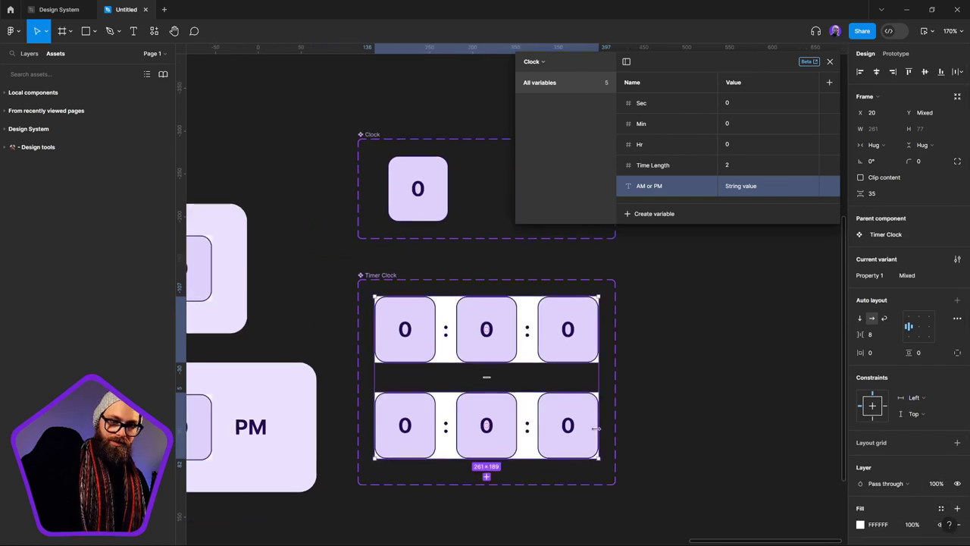
{"action": "scroll", "coordinate": [839, 536], "scroll_direction": "down", "scroll_amount": 2}
{"action": "scroll", "coordinate": [839, 536], "scroll_direction": "left", "scroll_amount": 1}
{"action": "left_click", "coordinate": [861, 524]}
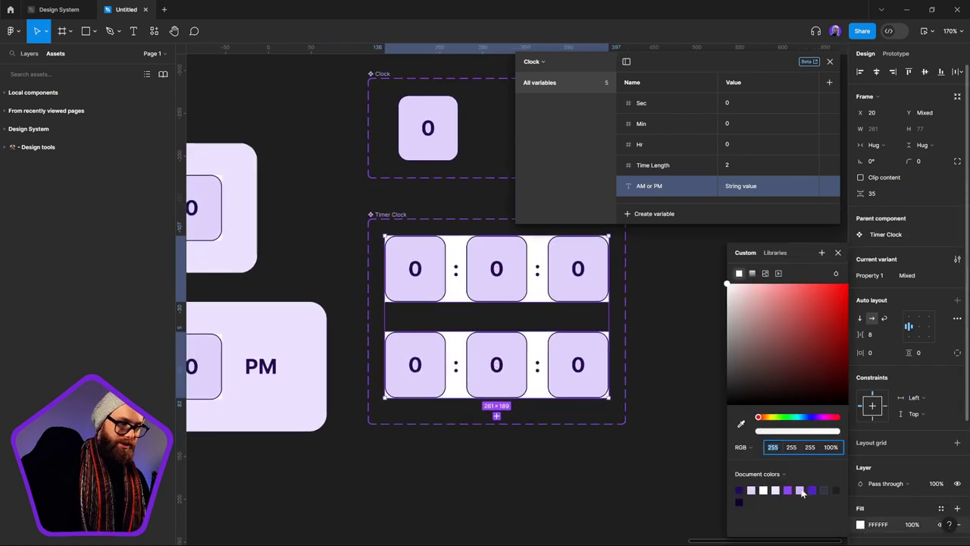
{"action": "left_click", "coordinate": [740, 423]}
{"action": "left_click", "coordinate": [312, 309]}
{"action": "left_click", "coordinate": [310, 249]}
{"action": "scroll", "coordinate": [465, 347], "scroll_direction": "right", "scroll_amount": 2}
{"action": "scroll", "coordinate": [466, 346], "scroll_direction": "up", "scroll_amount": 1}
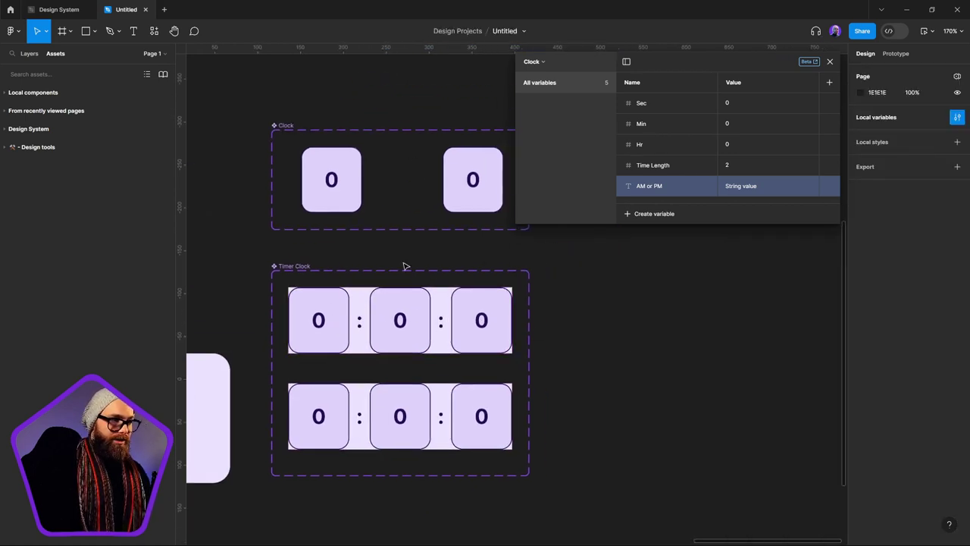
Step: Close the local variables window and place a detached copy of the Clock set's Tick variant beside the set
{"action": "left_click", "coordinate": [830, 61]}
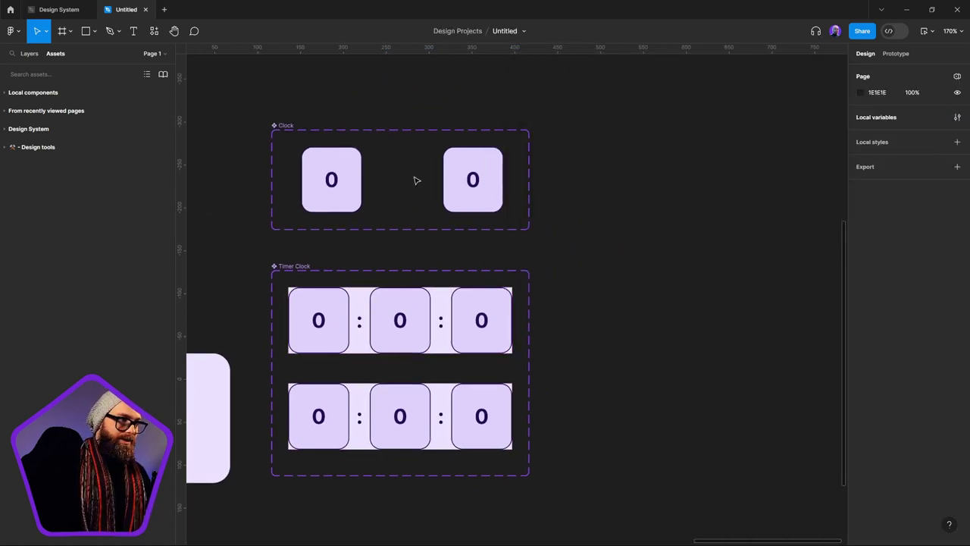
{"action": "left_click", "coordinate": [353, 165]}
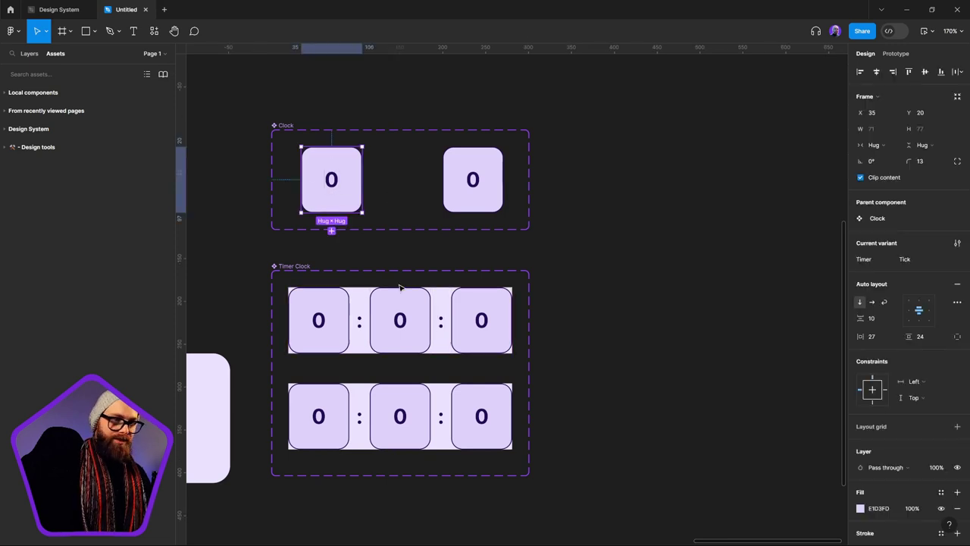
{"action": "scroll", "coordinate": [402, 281], "scroll_direction": "left", "scroll_amount": 5}
{"action": "left_click_drag", "start_coordinate": [402, 180], "coordinate": [686, 186]}
{"action": "right_click", "coordinate": [686, 185]}
{"action": "mouse_move", "coordinate": [713, 429]}
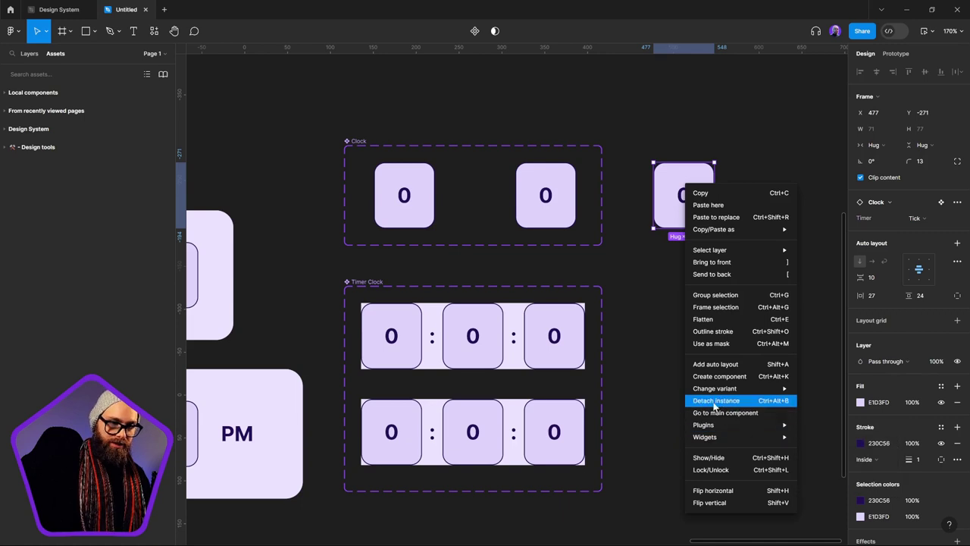
{"action": "left_click", "coordinate": [717, 400]}
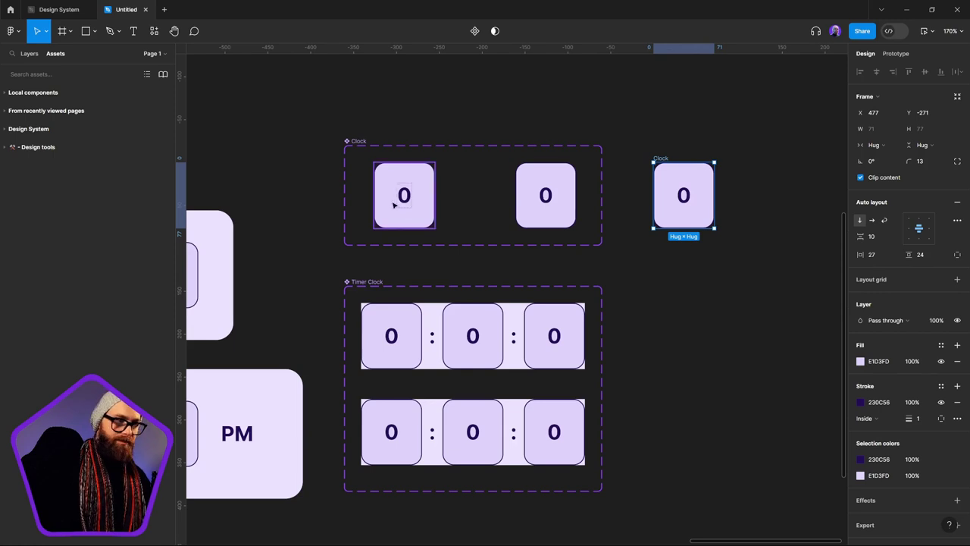
Step: Compare the Tick and Tok variants of the Clock set with the detached clock tile and its digit
{"action": "left_click", "coordinate": [434, 177]}
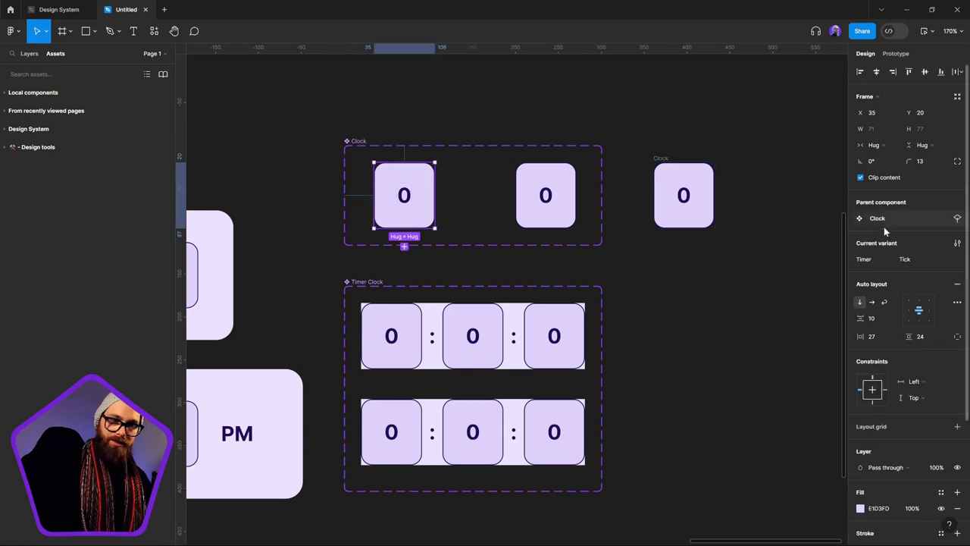
{"action": "double_click", "coordinate": [685, 196]}
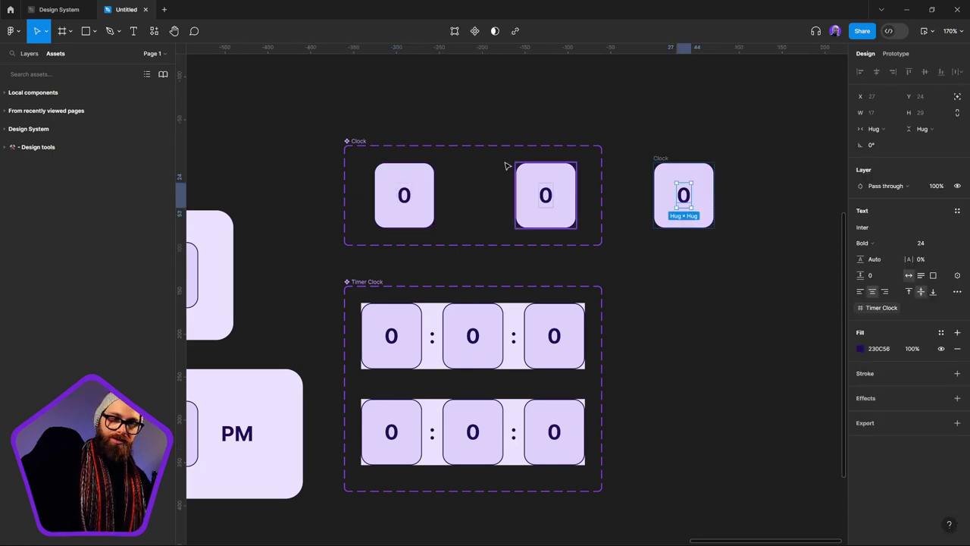
{"action": "left_click", "coordinate": [435, 185]}
{"action": "key", "text": "Tab"}
{"action": "key", "text": "shift+Tab"}
{"action": "left_click", "coordinate": [444, 125]}
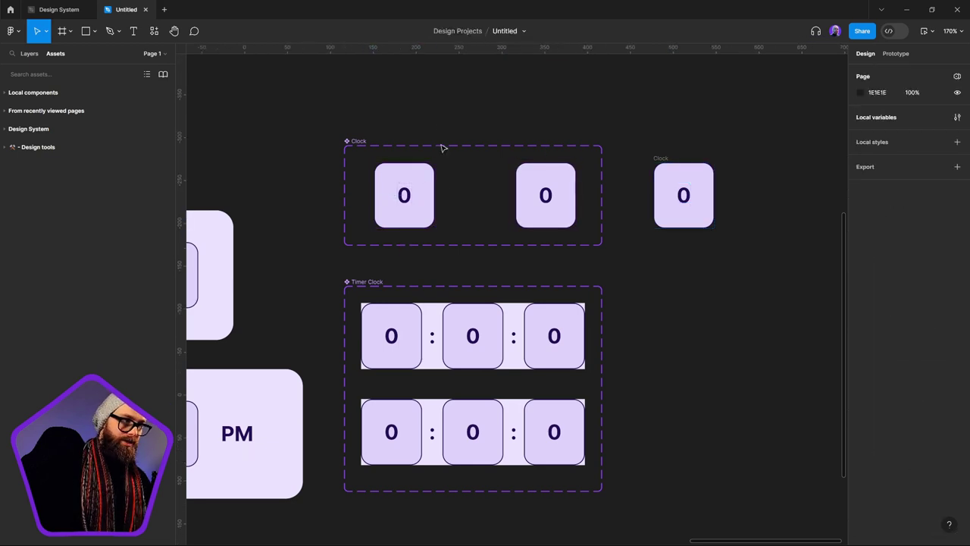
{"action": "left_click", "coordinate": [699, 191]}
{"action": "left_click", "coordinate": [408, 167]}
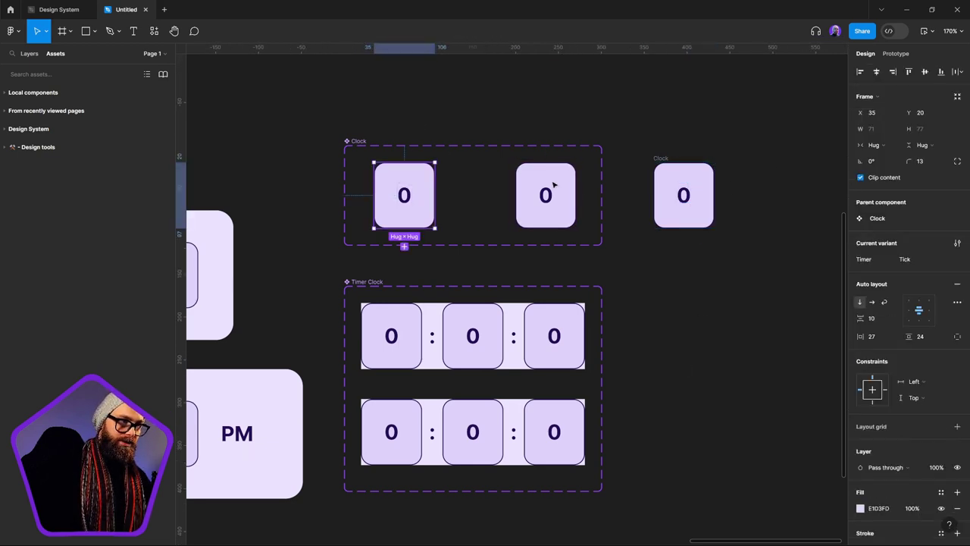
{"action": "key", "text": "Tab"}
{"action": "key", "text": "shift+Tab"}
{"action": "key", "text": "Tab"}
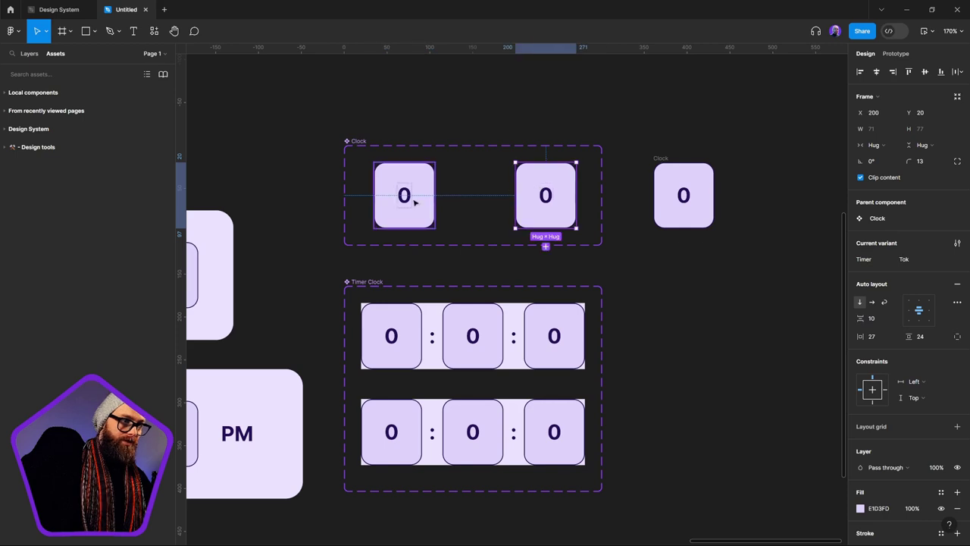
{"action": "key", "text": "shift+Tab"}
{"action": "key", "text": "Tab"}
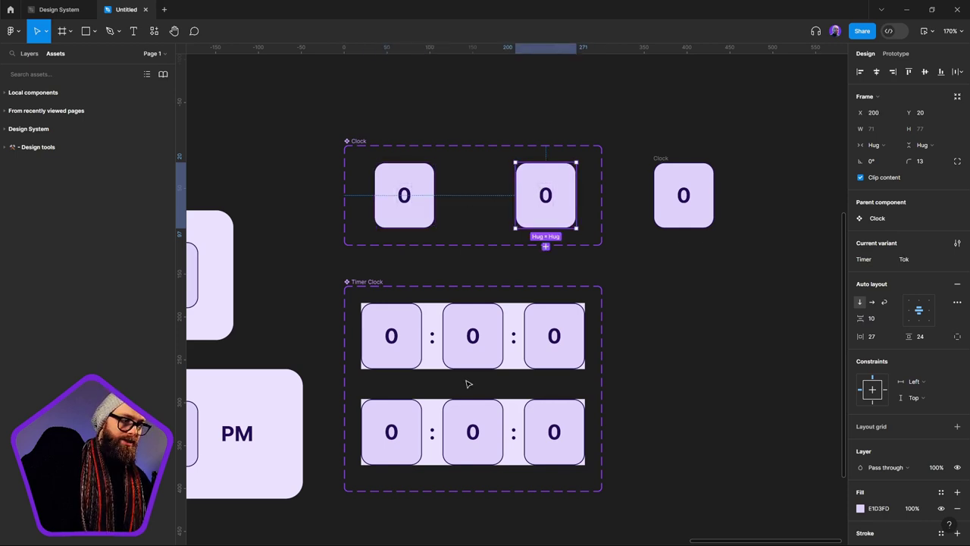
{"action": "left_click_drag", "start_coordinate": [381, 361], "coordinate": [634, 357]}
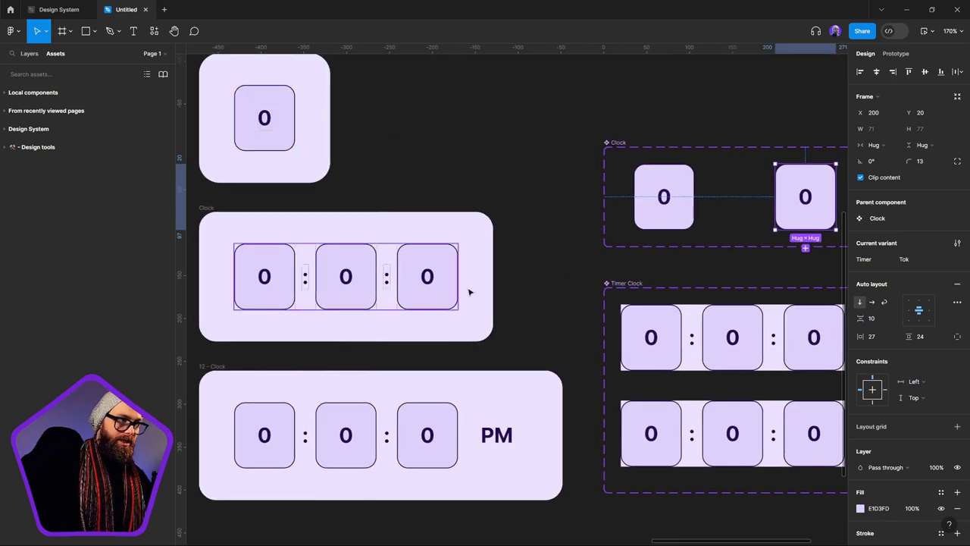
{"action": "scroll", "coordinate": [598, 264], "scroll_direction": "right", "scroll_amount": 10}
{"action": "scroll", "coordinate": [598, 264], "scroll_direction": "up", "scroll_amount": 2}
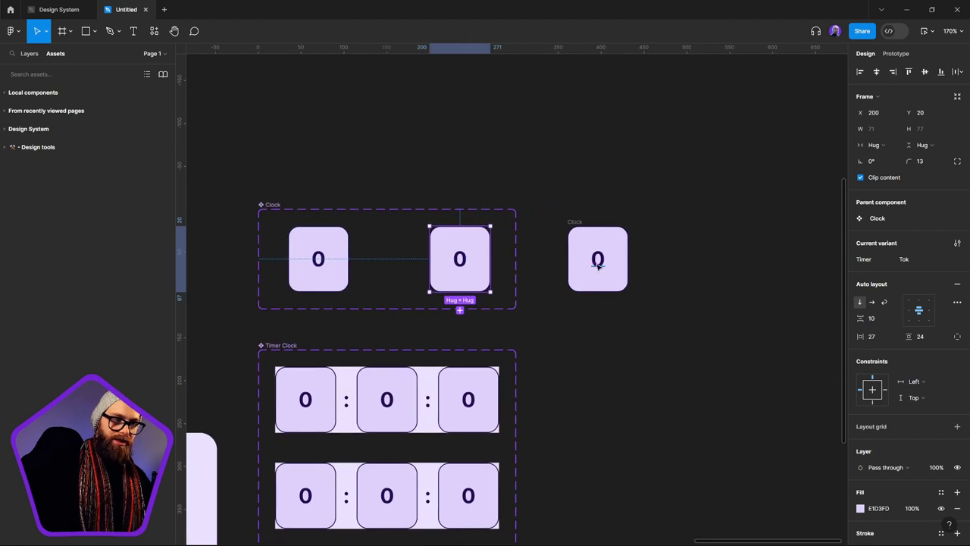
Step: Detach the Timer Clock variable from the detached tile's digit and bind the text to the Sec variable
{"action": "double_click", "coordinate": [598, 264]}
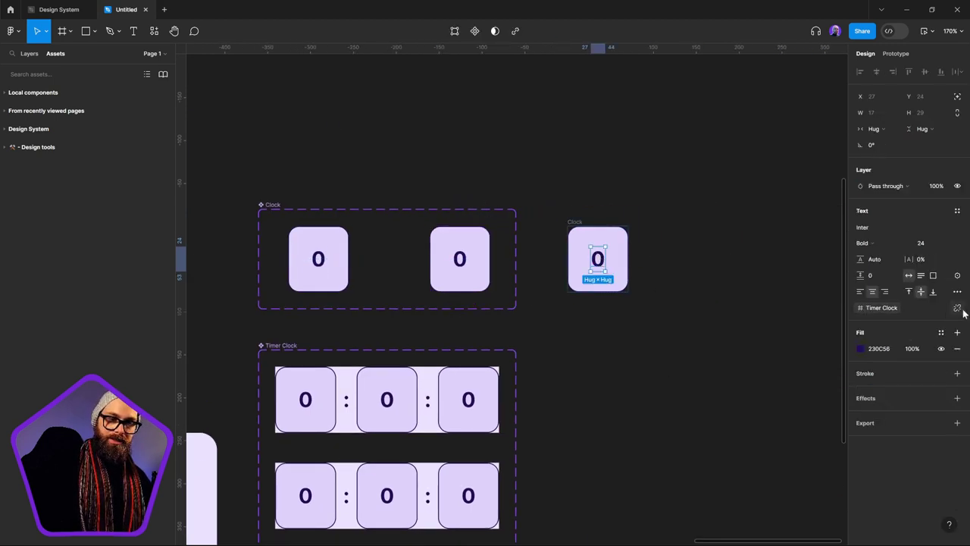
{"action": "left_click", "coordinate": [959, 309]}
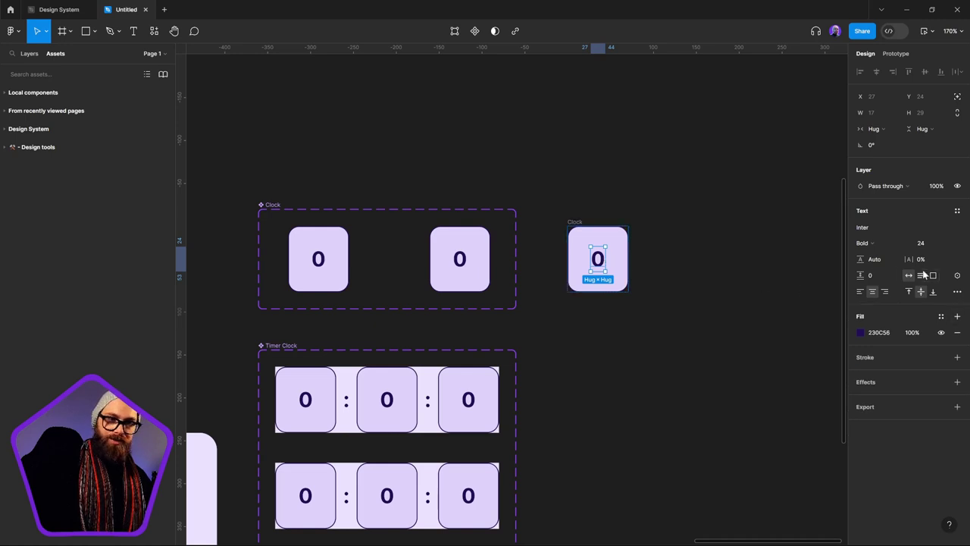
{"action": "left_click", "coordinate": [957, 276]}
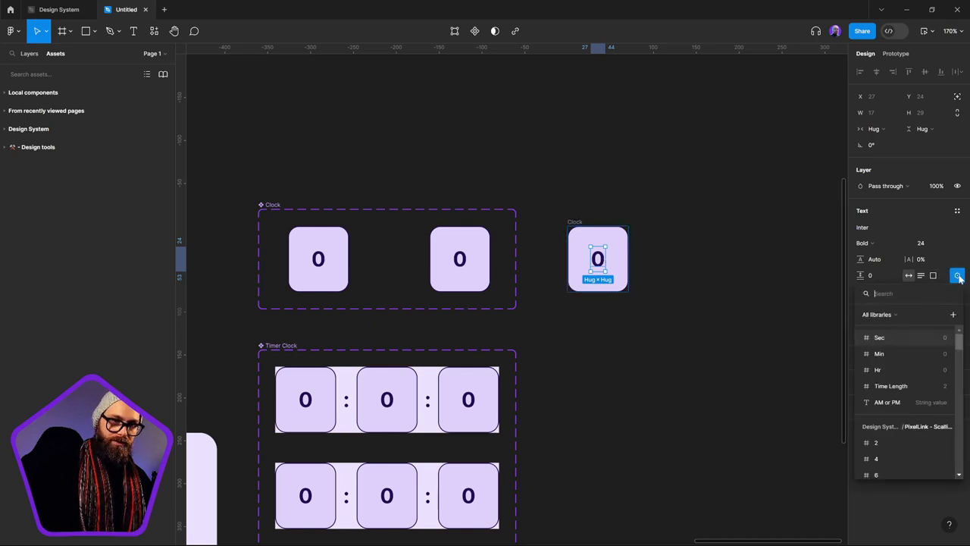
{"action": "left_click", "coordinate": [878, 338]}
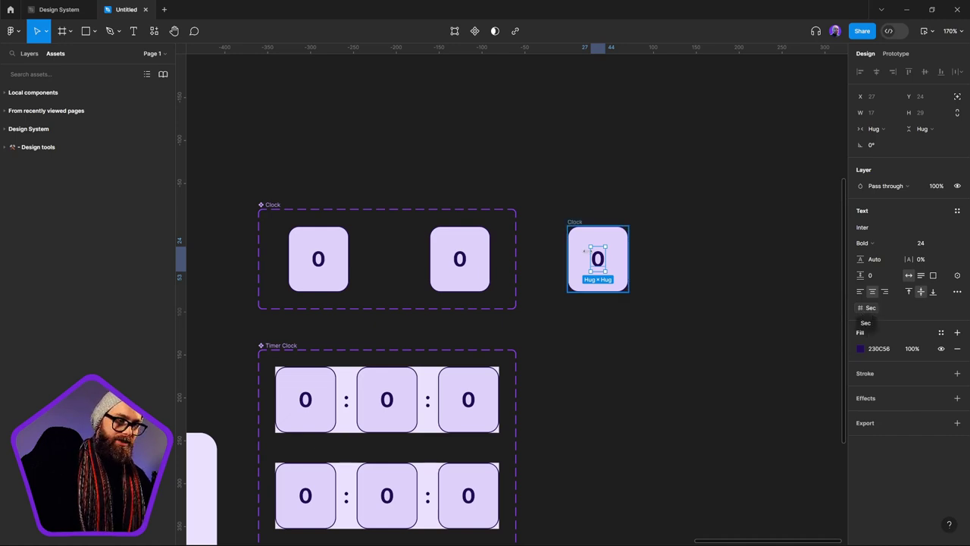
Step: Duplicate the single-digit Clock card onto the empty canvas beyond the component sets
{"action": "scroll", "coordinate": [603, 271], "scroll_direction": "down", "scroll_amount": 5, "text": "ctrl"}
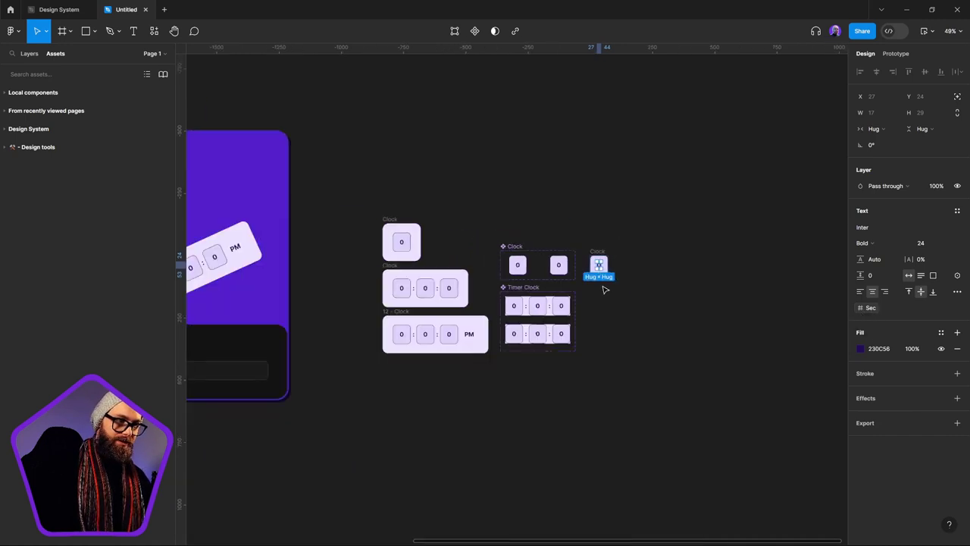
{"action": "left_click", "coordinate": [602, 280]}
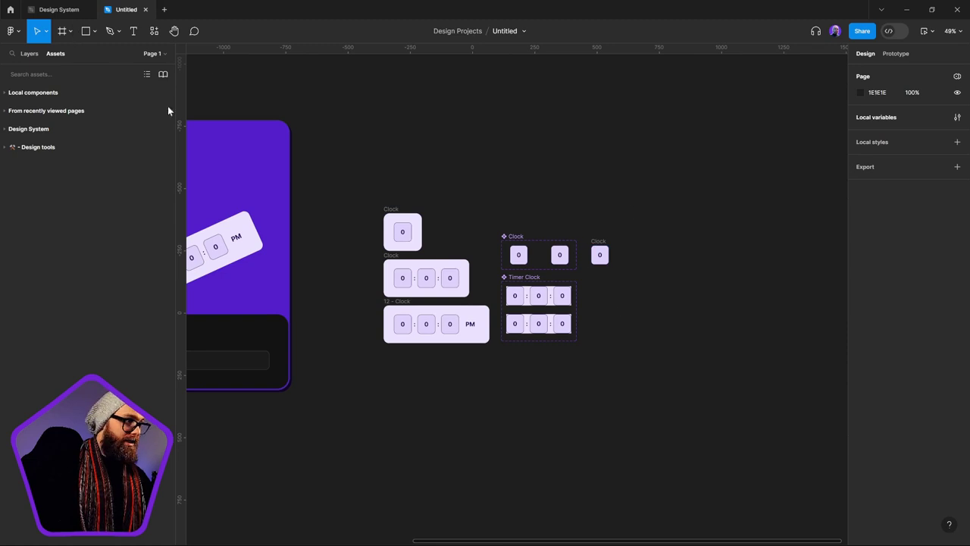
{"action": "left_click_drag", "start_coordinate": [390, 212], "coordinate": [711, 199], "text": "alt"}
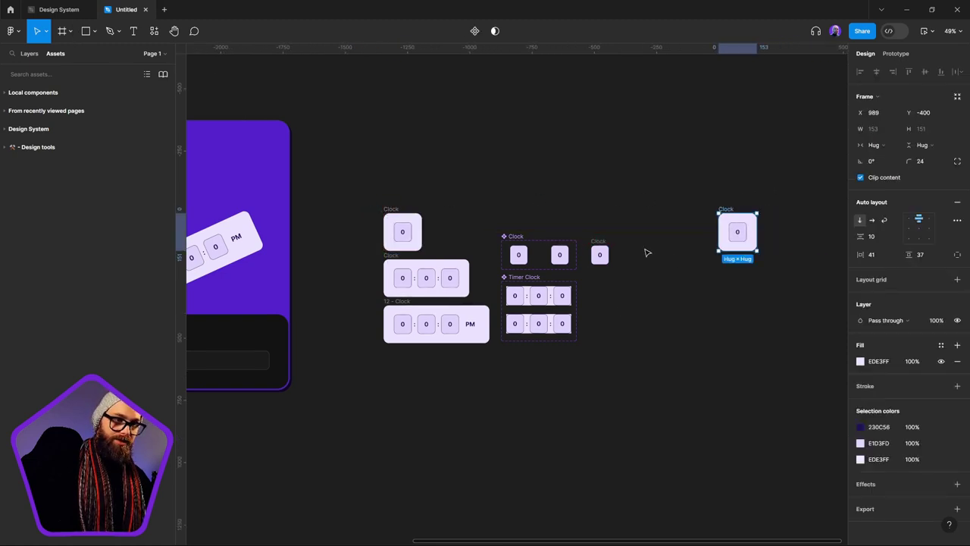
{"action": "left_click", "coordinate": [600, 254]}
{"action": "key", "text": "Delete"}
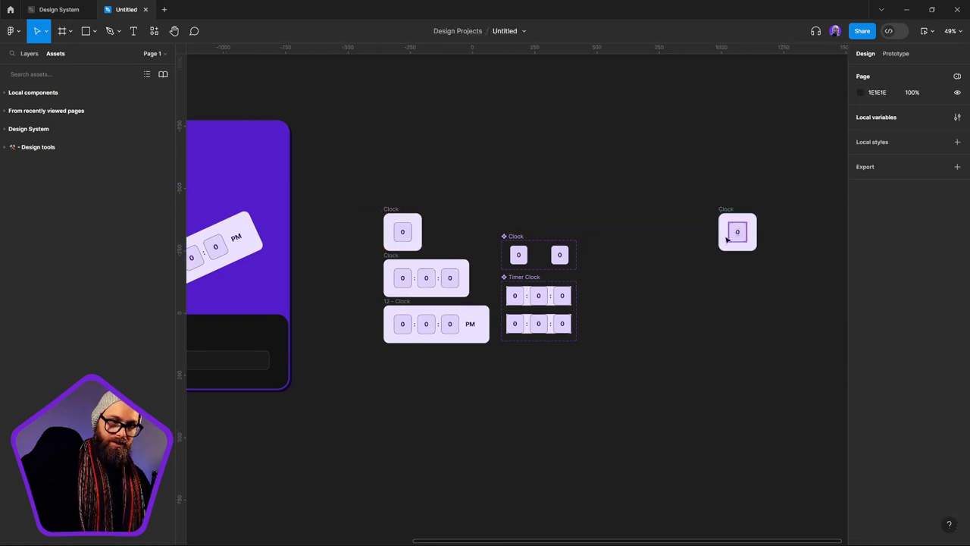
{"action": "key", "text": "ctrl+z"}
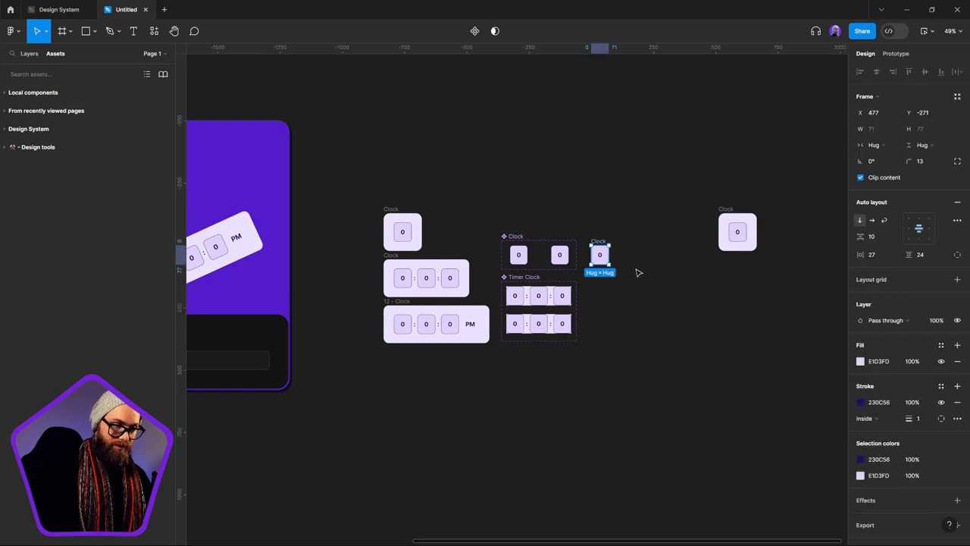
Step: Turn the detached clock tile beside the Clock set into a component named Timer
{"action": "right_click", "coordinate": [592, 242]}
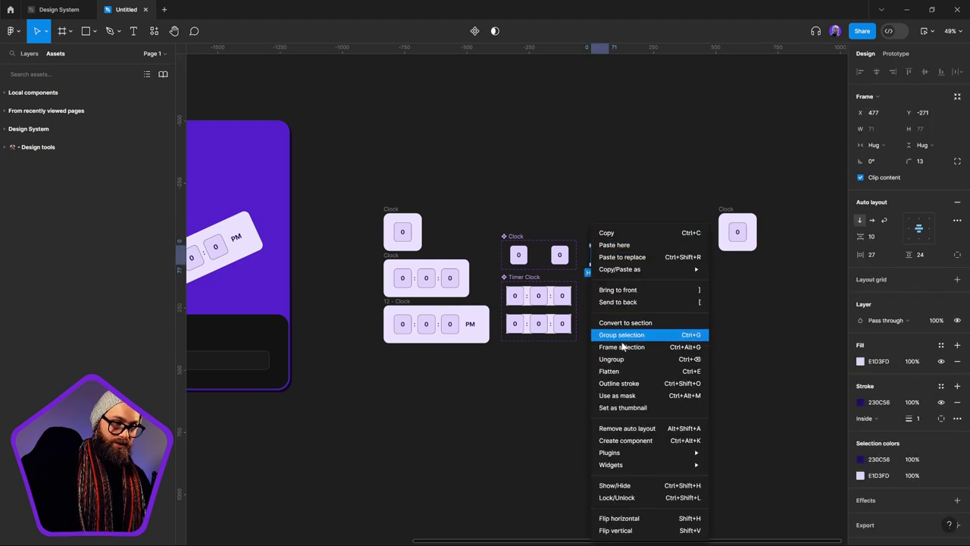
{"action": "left_click", "coordinate": [629, 440]}
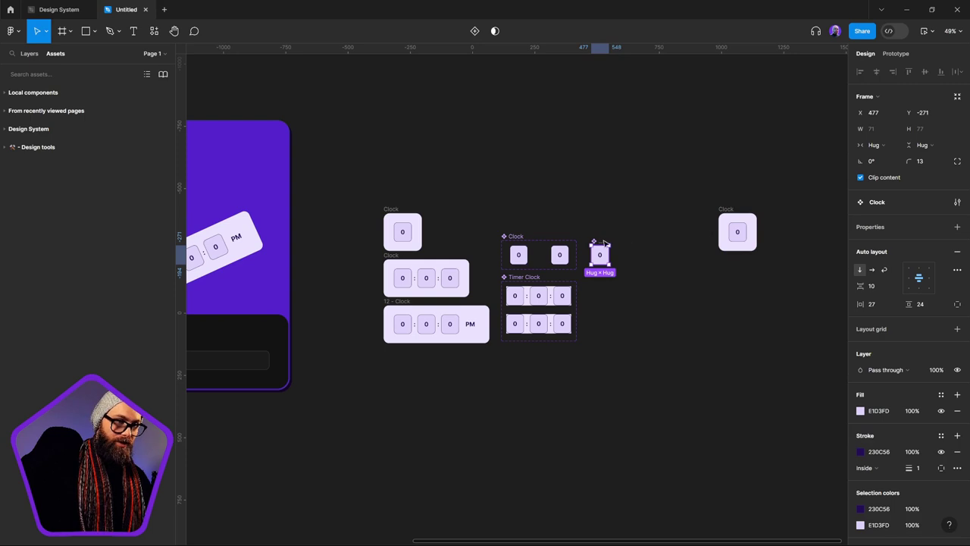
{"action": "scroll", "coordinate": [599, 240], "scroll_direction": "up", "scroll_amount": 10}
{"action": "double_click", "coordinate": [564, 266]}
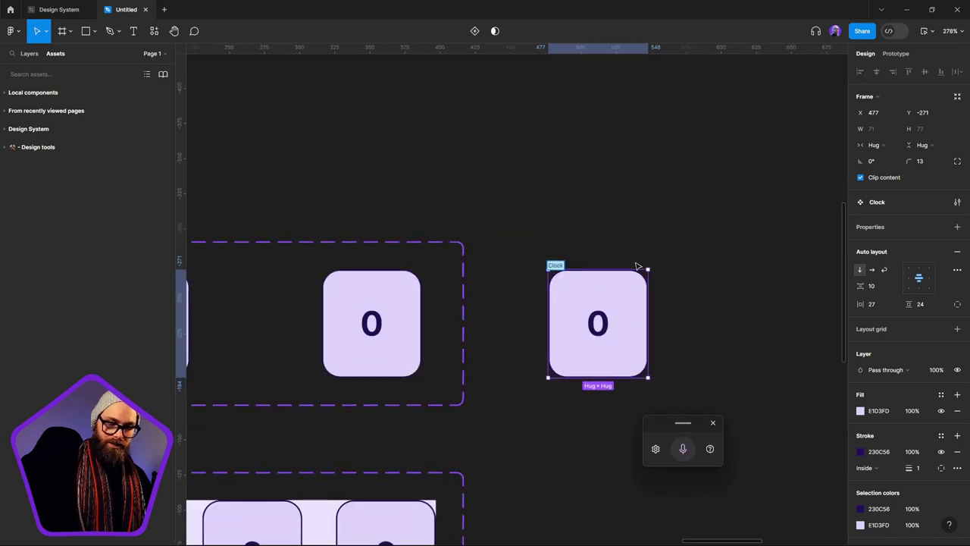
{"action": "key", "text": "BackSpace"}
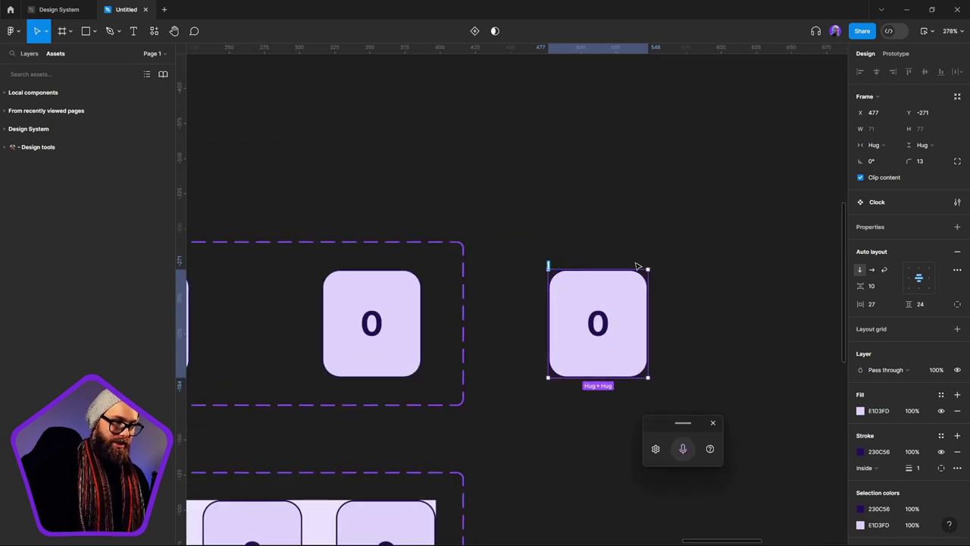
{"action": "type", "text": "Timer"}
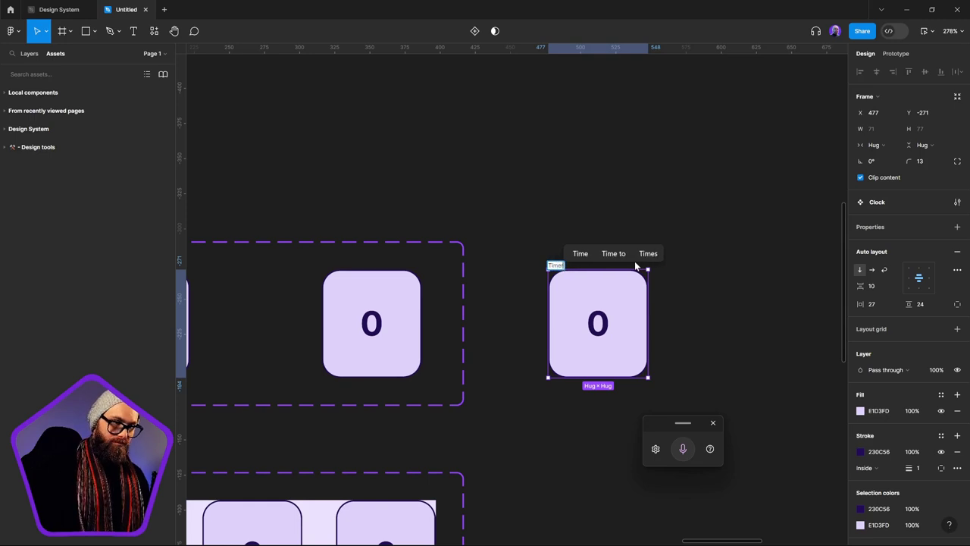
{"action": "key", "text": "Return"}
Step: Replace the digit tile inside the separate Clock card with an instance of the Timer component
{"action": "scroll", "coordinate": [634, 266], "scroll_direction": "right", "scroll_amount": 5}
{"action": "scroll", "coordinate": [455, 288], "scroll_direction": "down", "scroll_amount": 5}
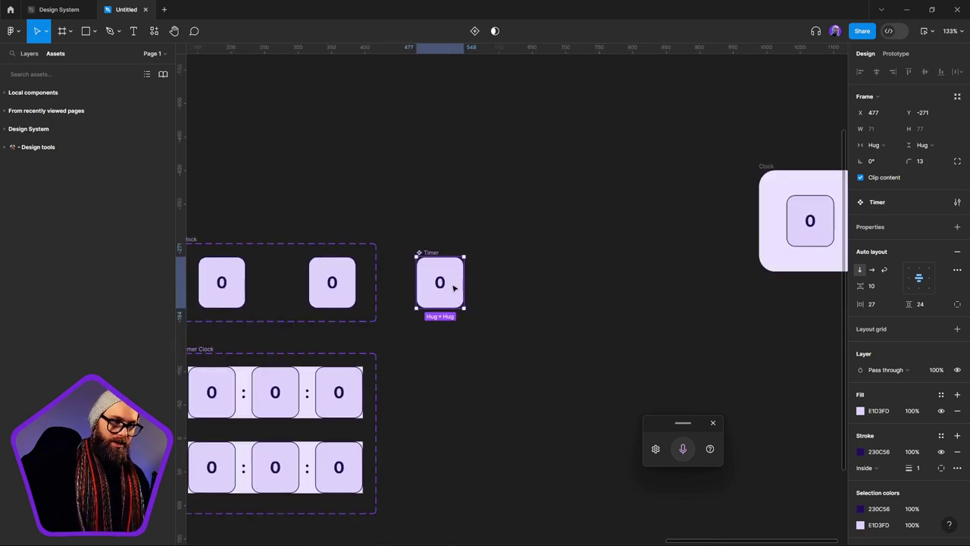
{"action": "left_click_drag", "start_coordinate": [448, 292], "coordinate": [523, 296]}
{"action": "key", "text": "Delete"}
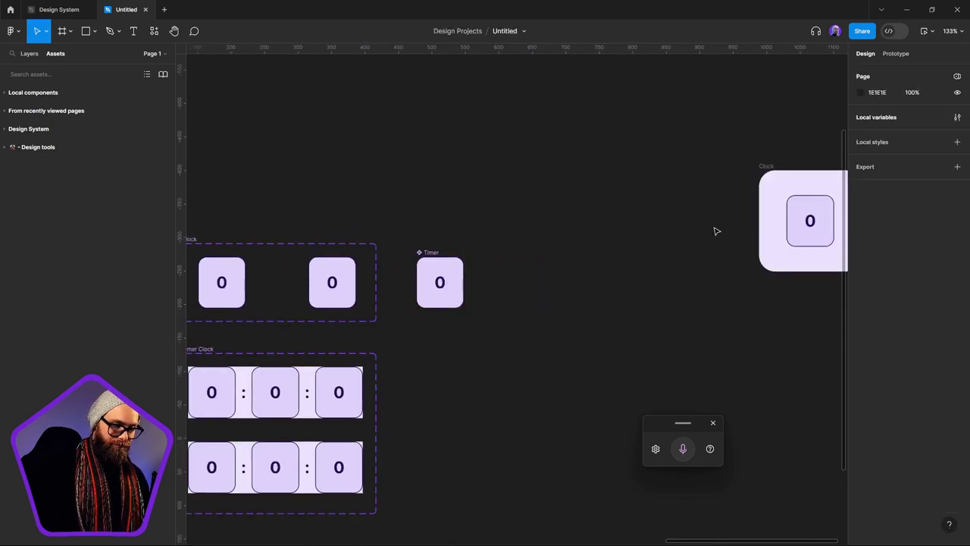
{"action": "right_click", "coordinate": [799, 209]}
{"action": "left_click", "coordinate": [827, 238]}
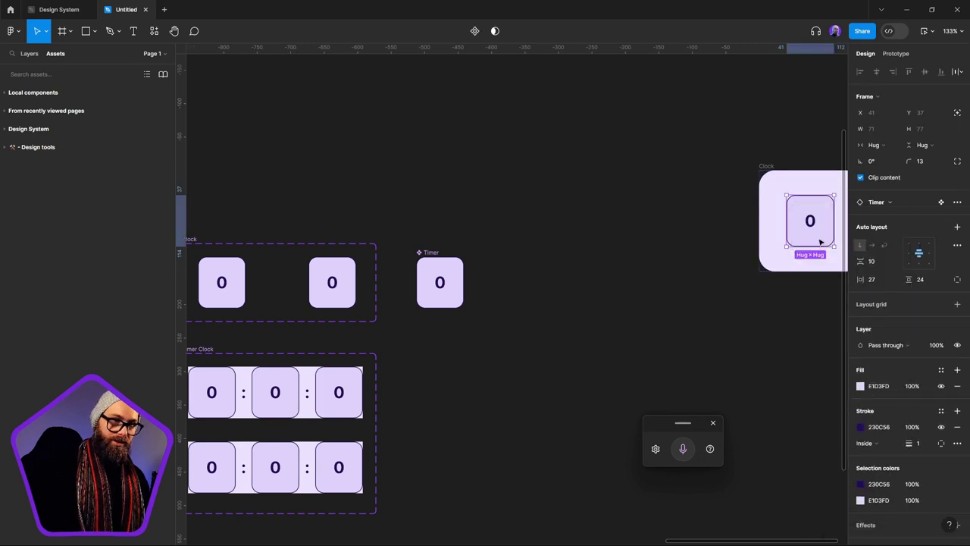
Step: Move the Clock card closer to the Timer component, roughly level with it
{"action": "left_click_drag", "start_coordinate": [822, 244], "coordinate": [592, 274]}
{"action": "left_click_drag", "start_coordinate": [552, 205], "coordinate": [380, 269]}
{"action": "left_click", "coordinate": [410, 195]}
{"action": "left_click_drag", "start_coordinate": [409, 194], "coordinate": [531, 182]}
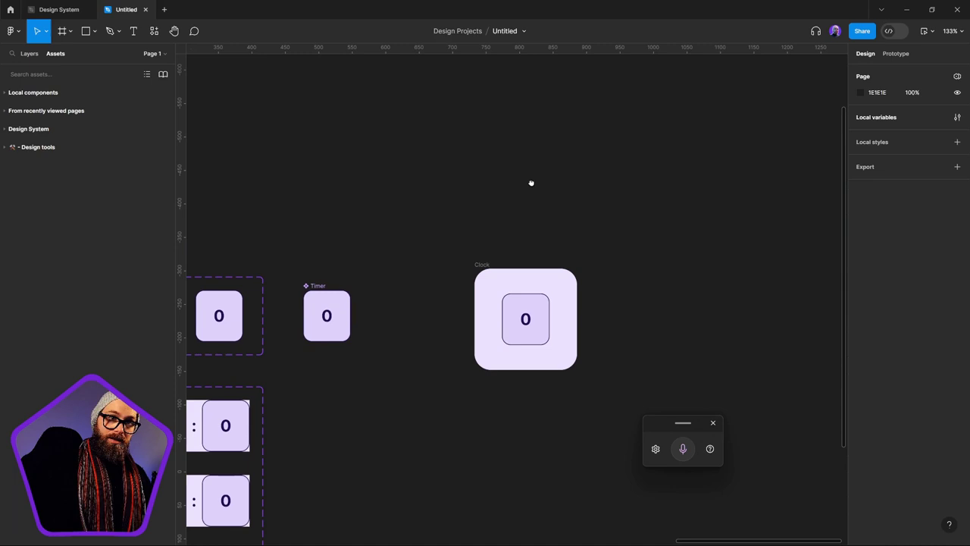
Step: Make the Clock card holding the Timer instance a flow starting point named Timer
{"action": "left_click", "coordinate": [894, 54]}
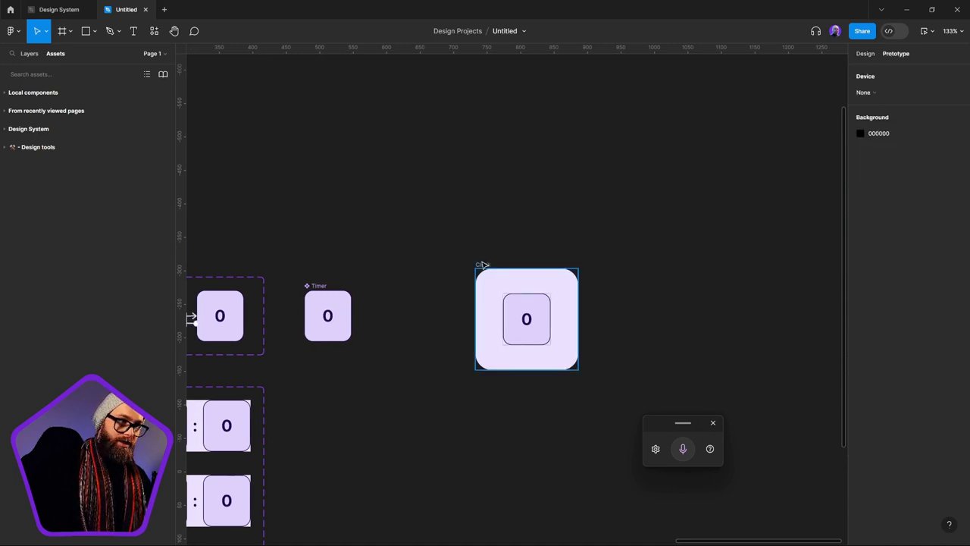
{"action": "left_click", "coordinate": [523, 280]}
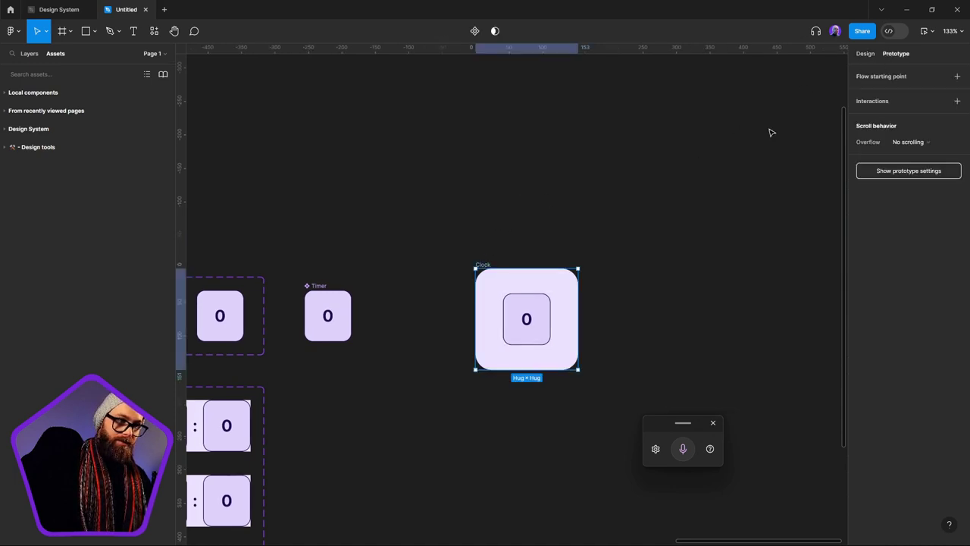
{"action": "left_click", "coordinate": [956, 75]}
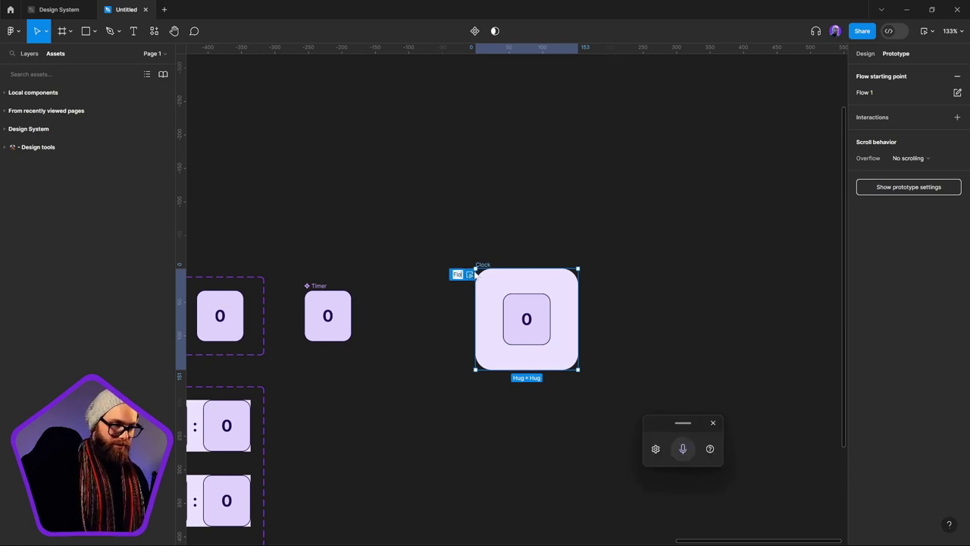
{"action": "double_click", "coordinate": [474, 274]}
{"action": "type", "text": "Timer"}
{"action": "key", "text": "Return"}
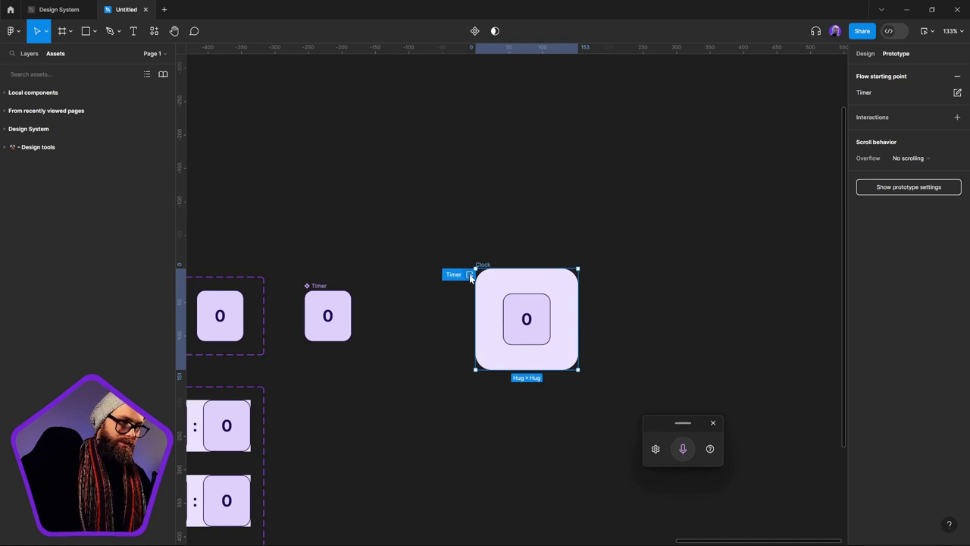
Step: Preview the Timer flow and close the preview window
{"action": "left_click", "coordinate": [469, 275]}
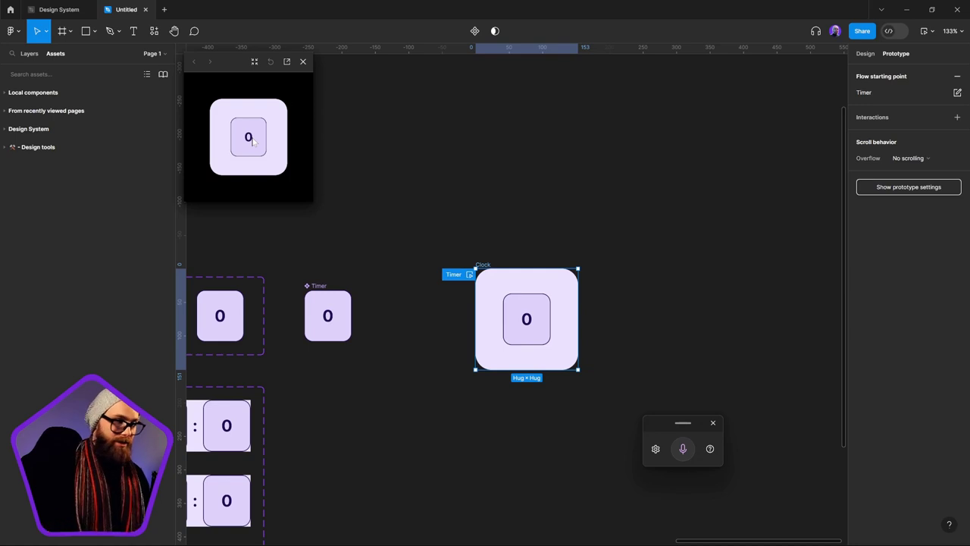
{"action": "left_click", "coordinate": [611, 273]}
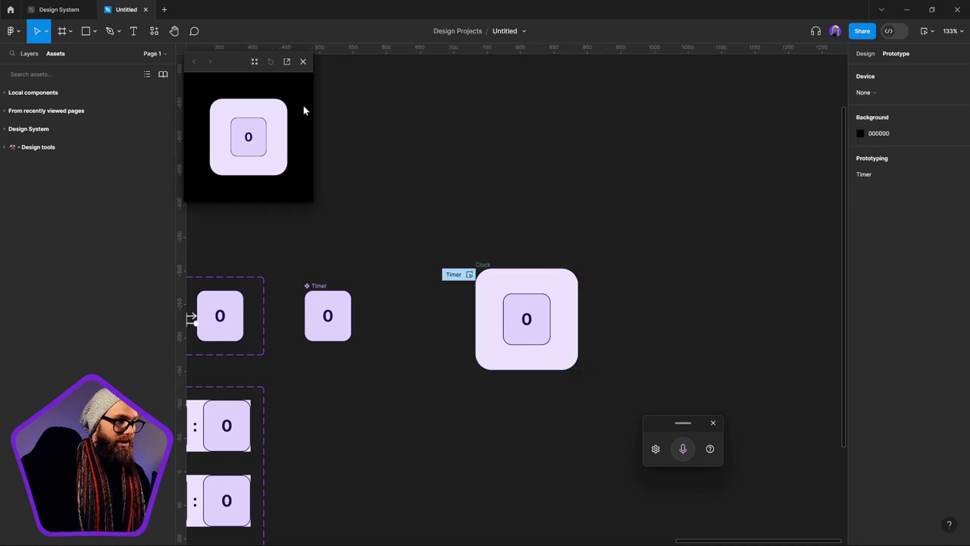
{"action": "left_click", "coordinate": [303, 62]}
Step: Move the Clock card horizontally away from the Timer component to leave room between them
{"action": "left_click", "coordinate": [347, 317]}
{"action": "scroll", "coordinate": [416, 283], "scroll_direction": "left", "scroll_amount": 3}
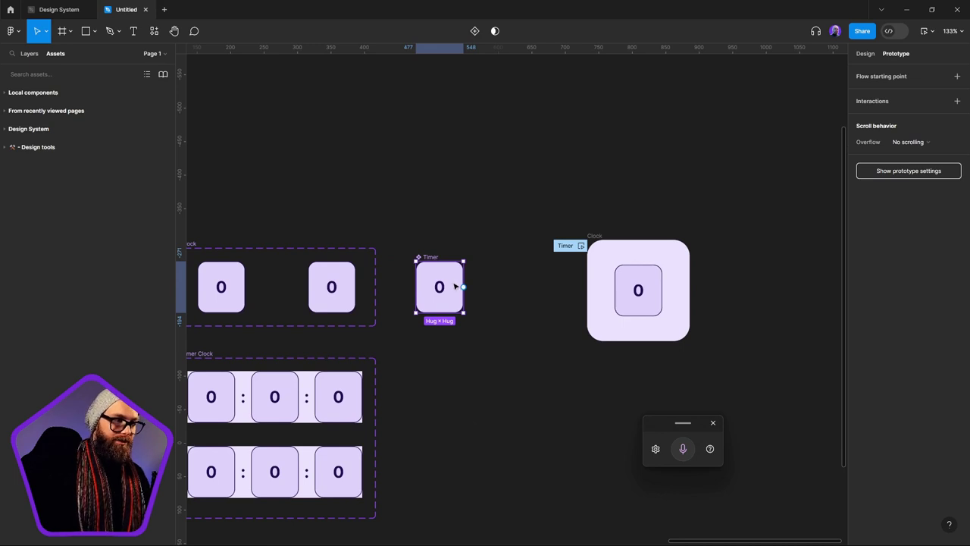
{"action": "left_click", "coordinate": [610, 254]}
{"action": "left_click_drag", "start_coordinate": [611, 254], "coordinate": [759, 254]}
Step: Add a variant property to the Timer component and widen its component set to about 262
{"action": "left_click", "coordinate": [438, 290]}
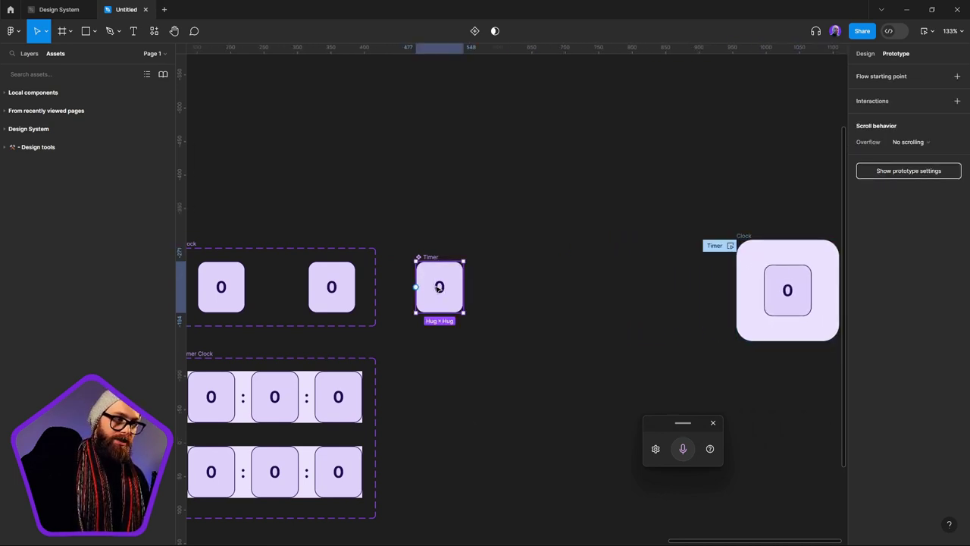
{"action": "left_click", "coordinate": [874, 54]}
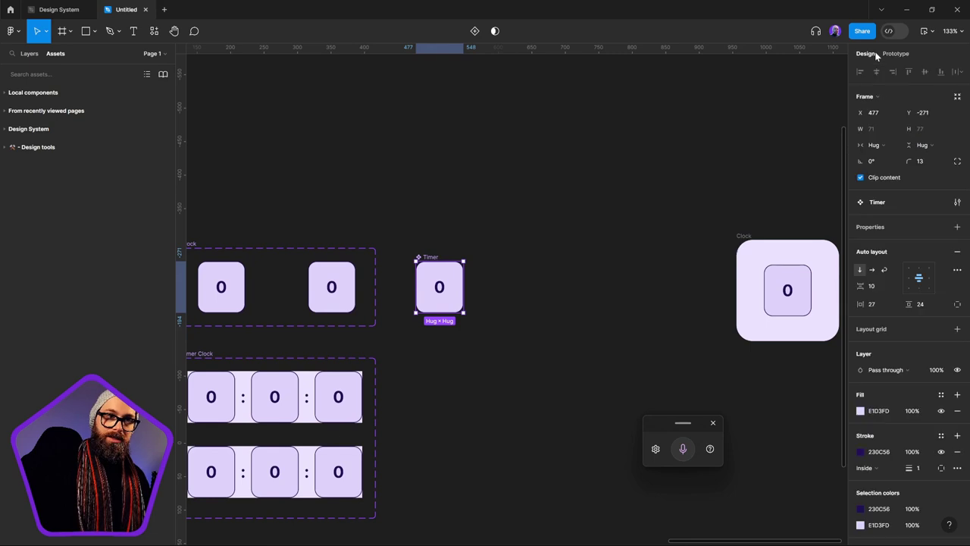
{"action": "left_click", "coordinate": [957, 227]}
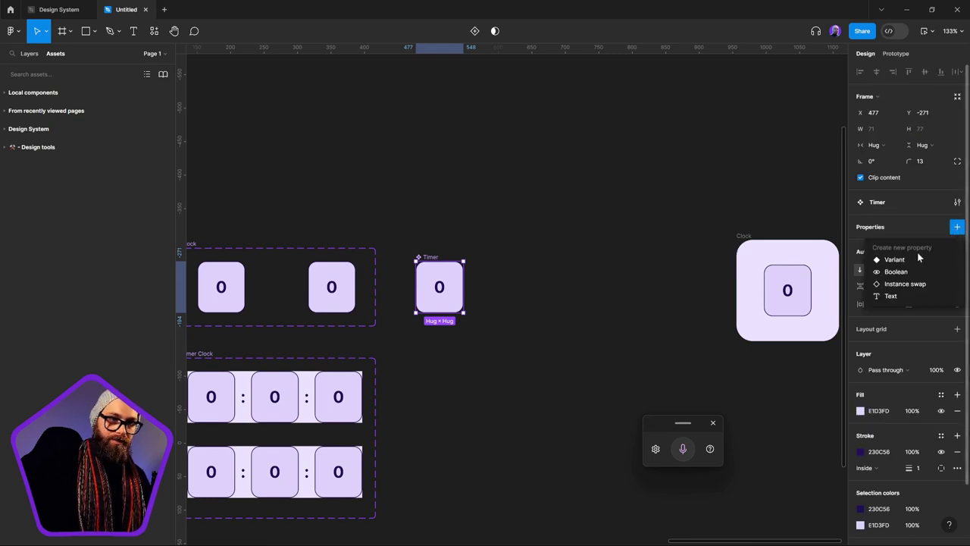
{"action": "left_click", "coordinate": [895, 260]}
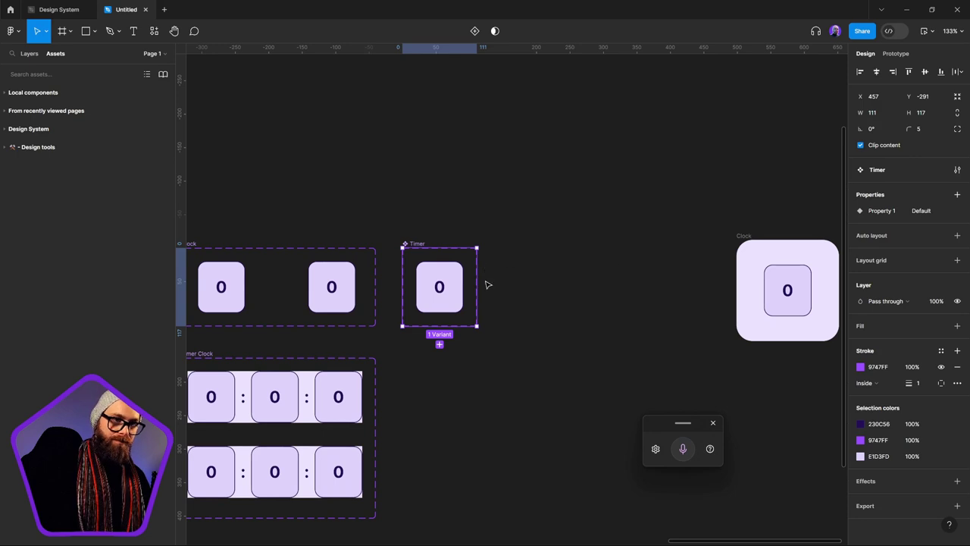
{"action": "left_click_drag", "start_coordinate": [477, 284], "coordinate": [578, 284]}
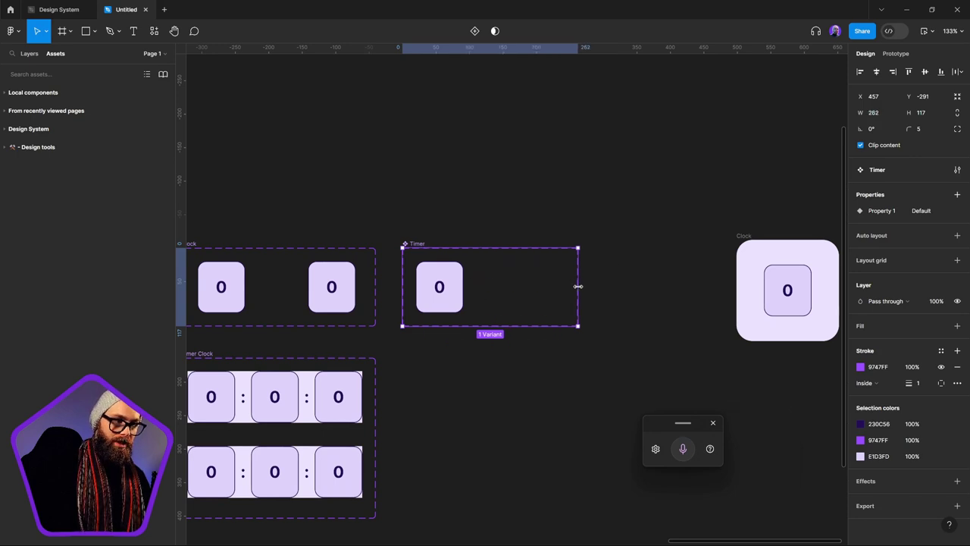
Step: Rename the Timer set's variant property to State
{"action": "double_click", "coordinate": [884, 212]}
{"action": "type", "text": "State"}
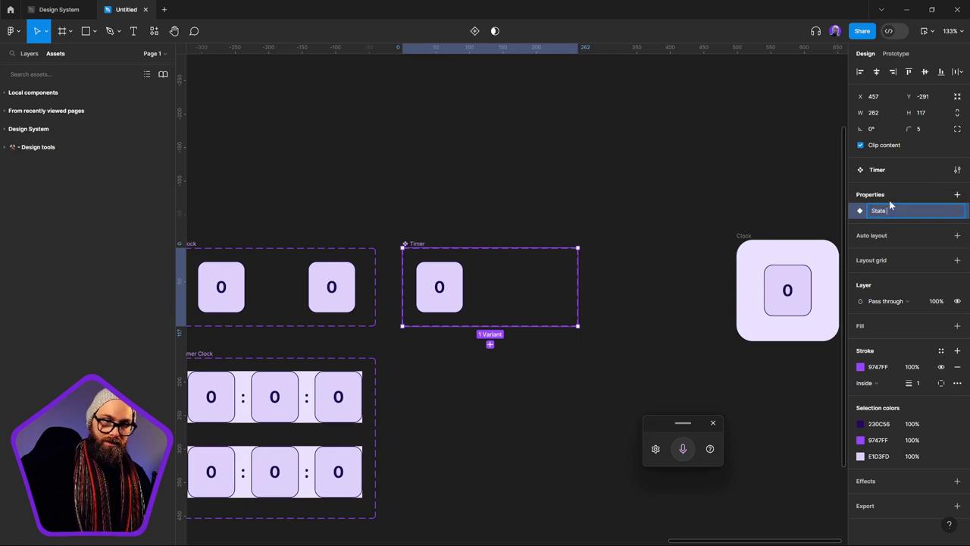
{"action": "left_click", "coordinate": [891, 198]}
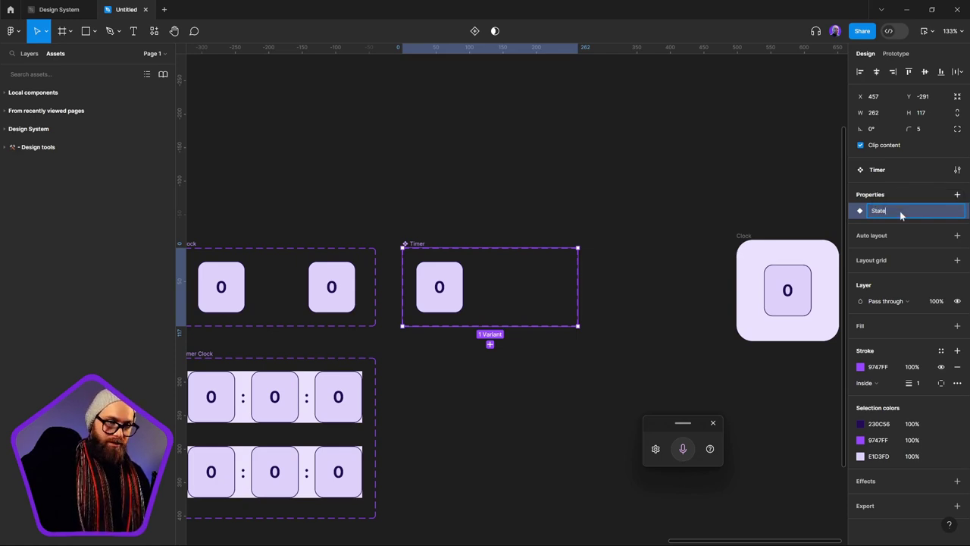
{"action": "key", "text": "Return"}
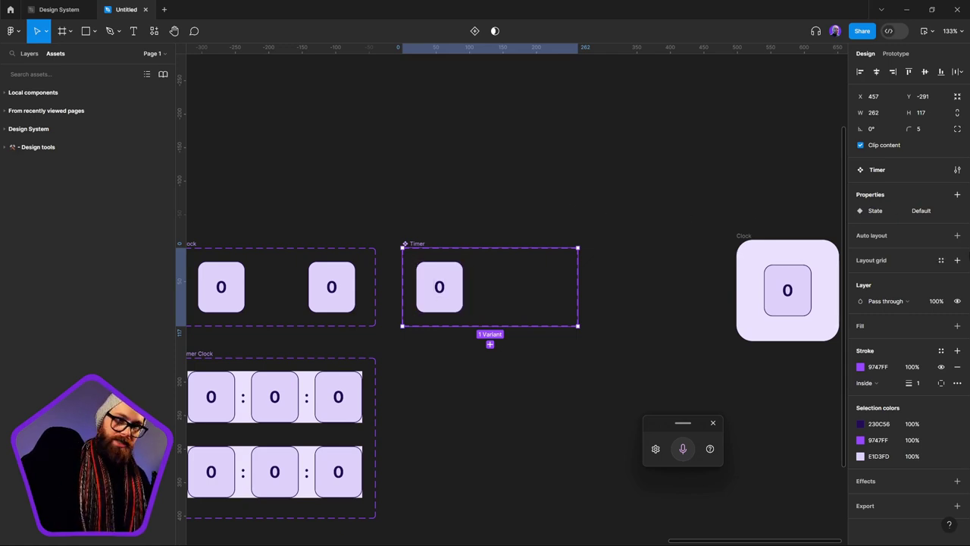
Step: Duplicate the Timer variant within its set and set the original variant's State to Tick
{"action": "left_click", "coordinate": [440, 297]}
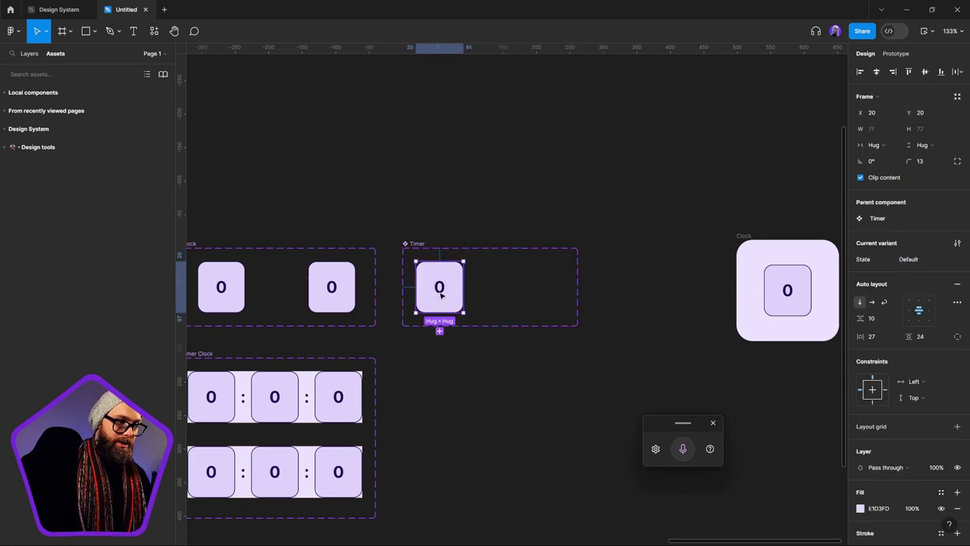
{"action": "left_click_drag", "start_coordinate": [436, 284], "coordinate": [525, 287]}
{"action": "left_click", "coordinate": [440, 286]}
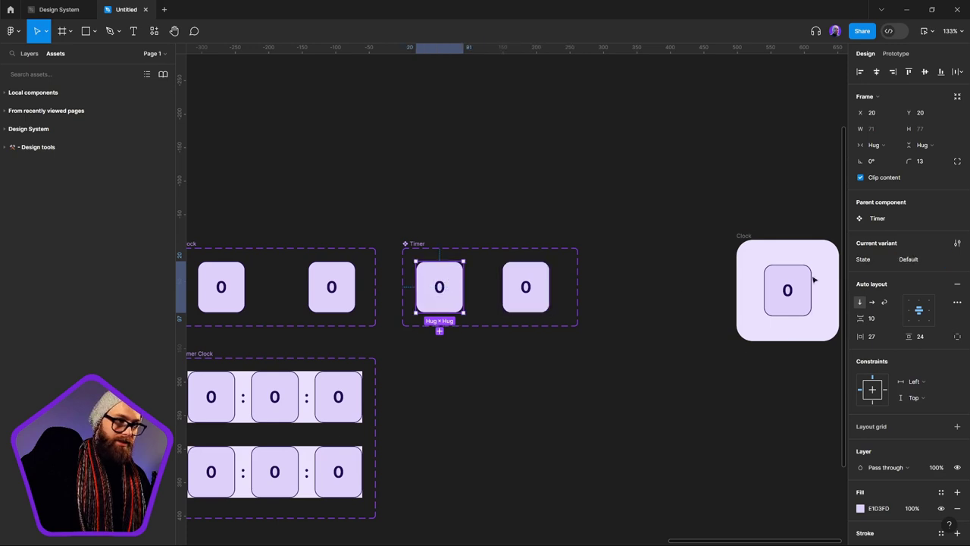
{"action": "left_click", "coordinate": [910, 260]}
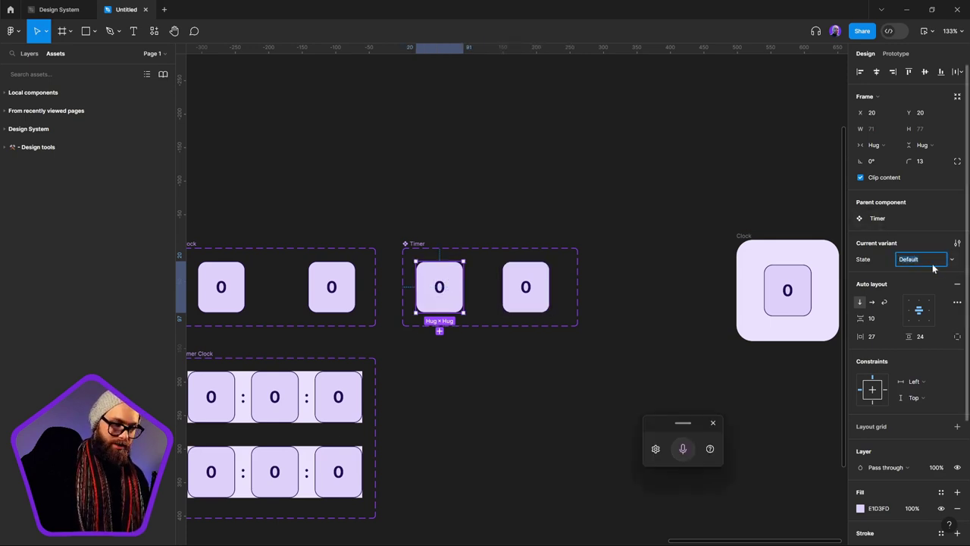
{"action": "type", "text": "Tick"}
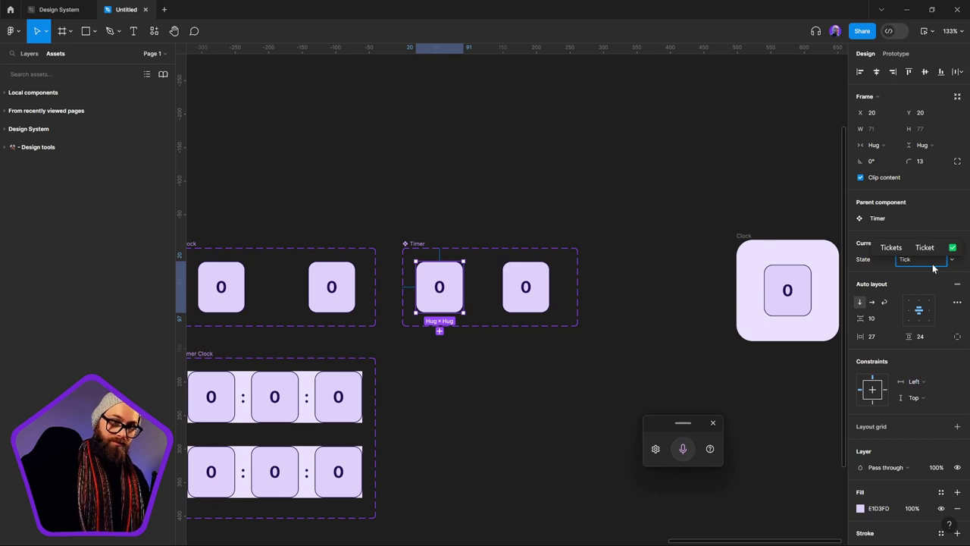
{"action": "key", "text": "Return"}
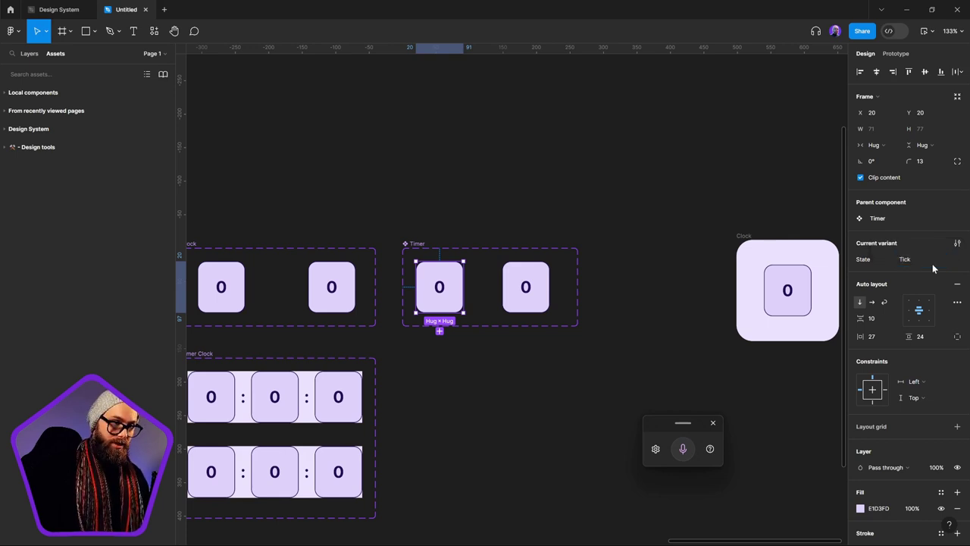
Step: Set the State of the duplicated Timer variant to Event
{"action": "left_click", "coordinate": [546, 278]}
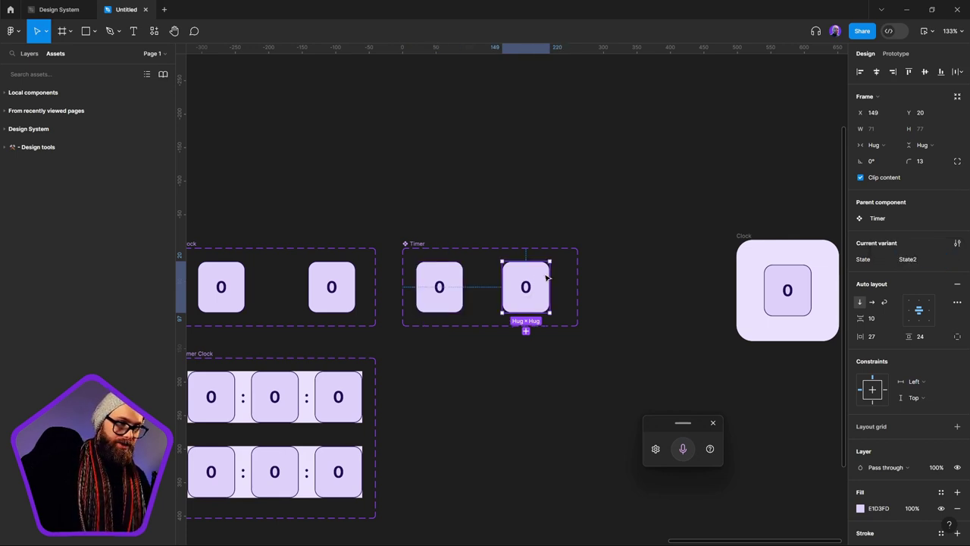
{"action": "left_click", "coordinate": [925, 261]}
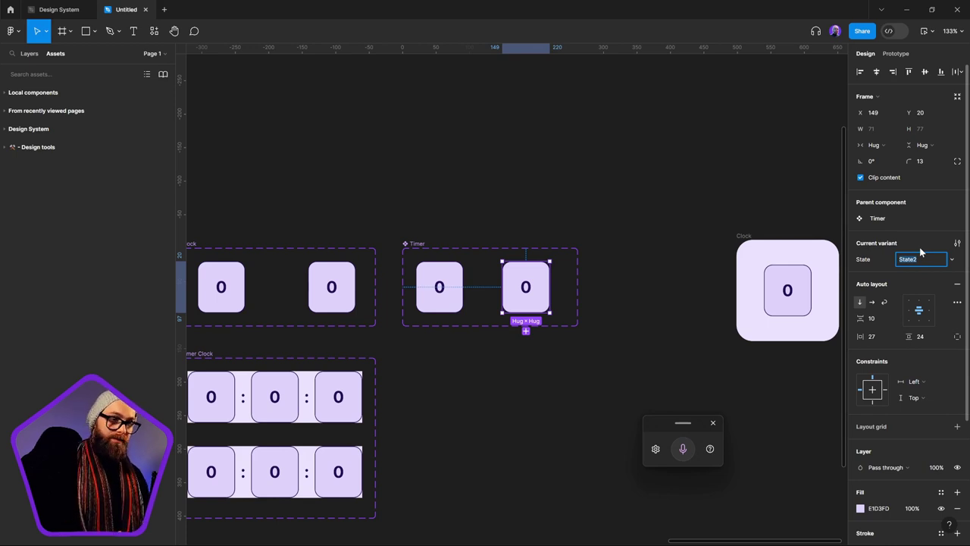
{"action": "type", "text": "Enven"}
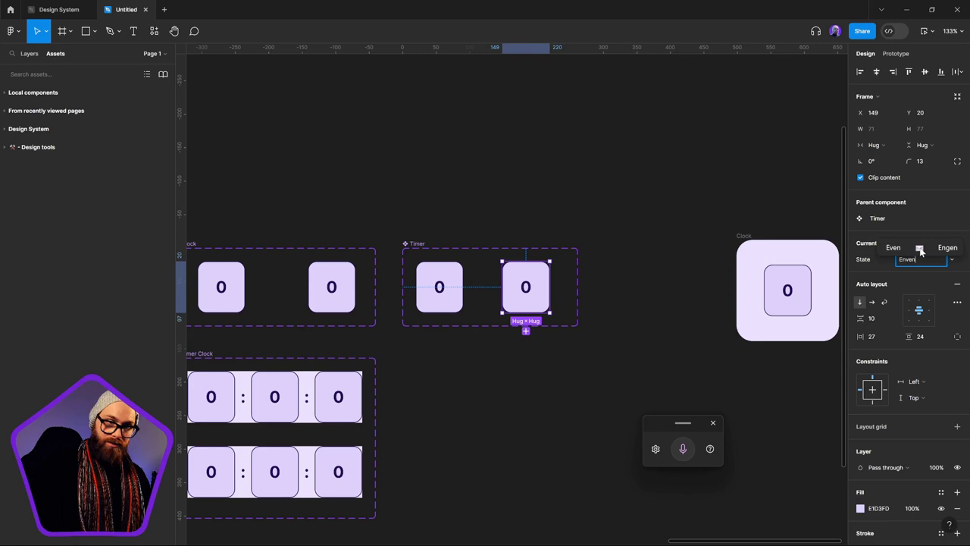
{"action": "key", "text": "BackSpace"}
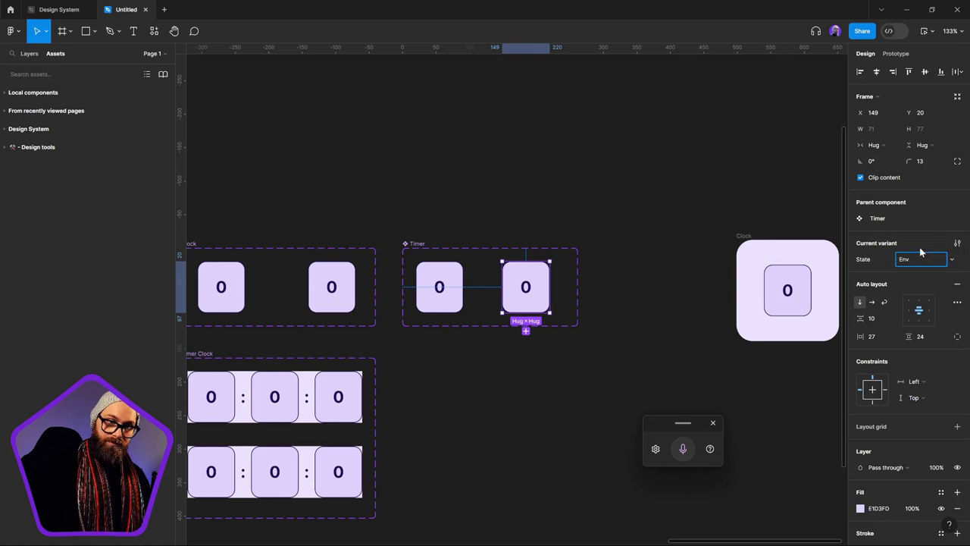
{"action": "type", "text": "Event"}
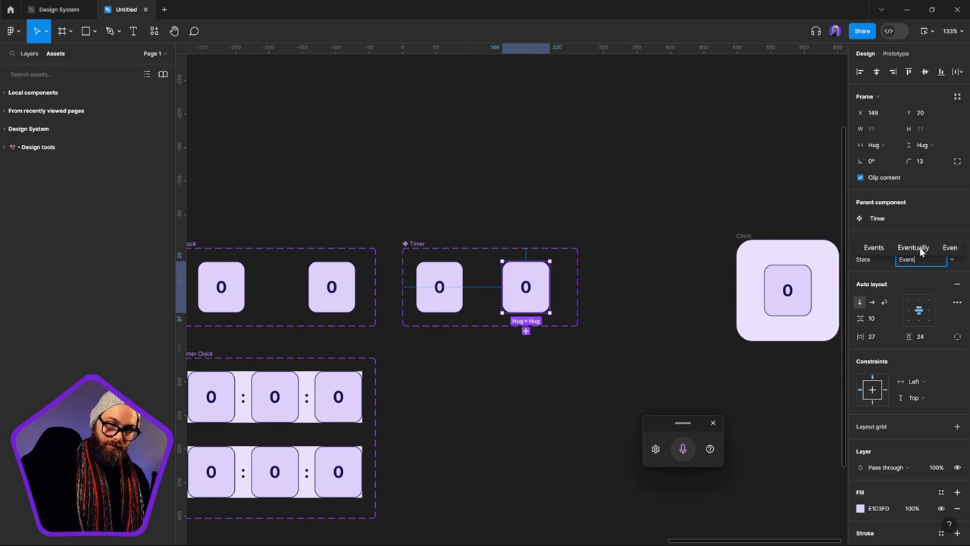
{"action": "left_click", "coordinate": [925, 248]}
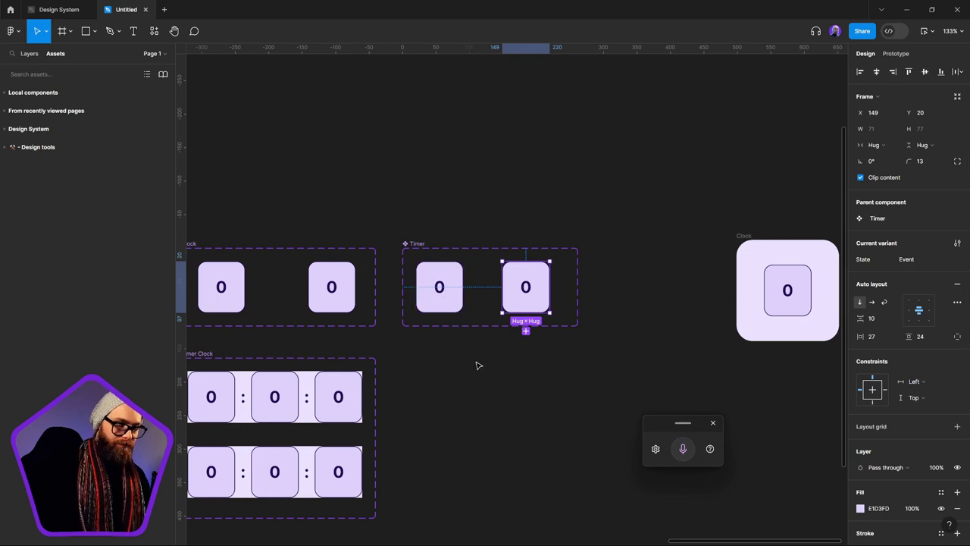
Step: Connect the Timer's Tick variant to its Event variant with an instant Change to interaction after a 999 ms delay
{"action": "left_click", "coordinate": [440, 303]}
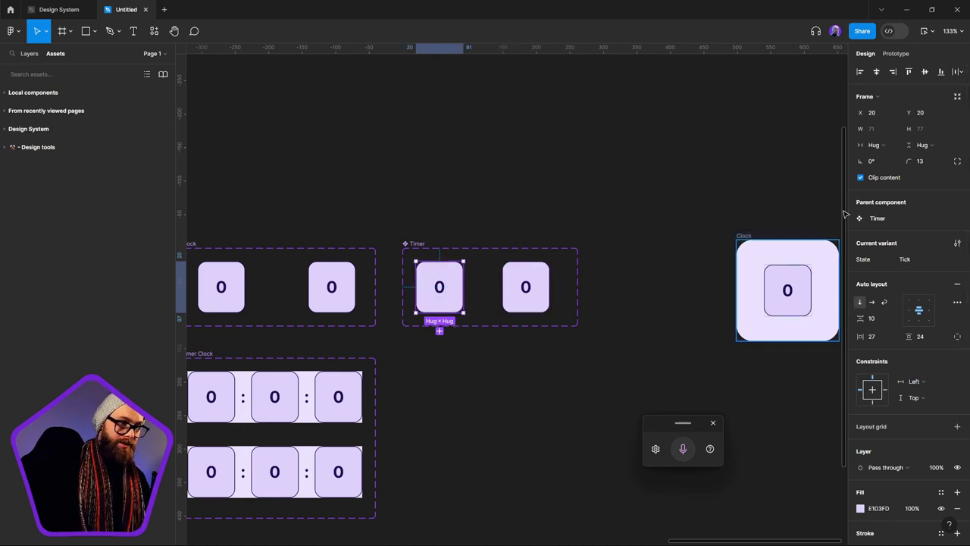
{"action": "left_click", "coordinate": [889, 56]}
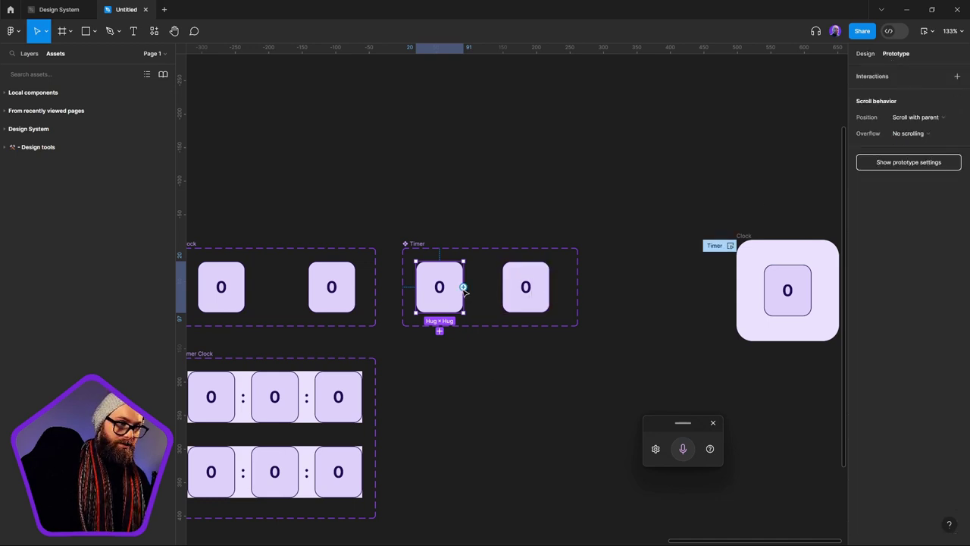
{"action": "left_click_drag", "start_coordinate": [463, 288], "coordinate": [513, 288]}
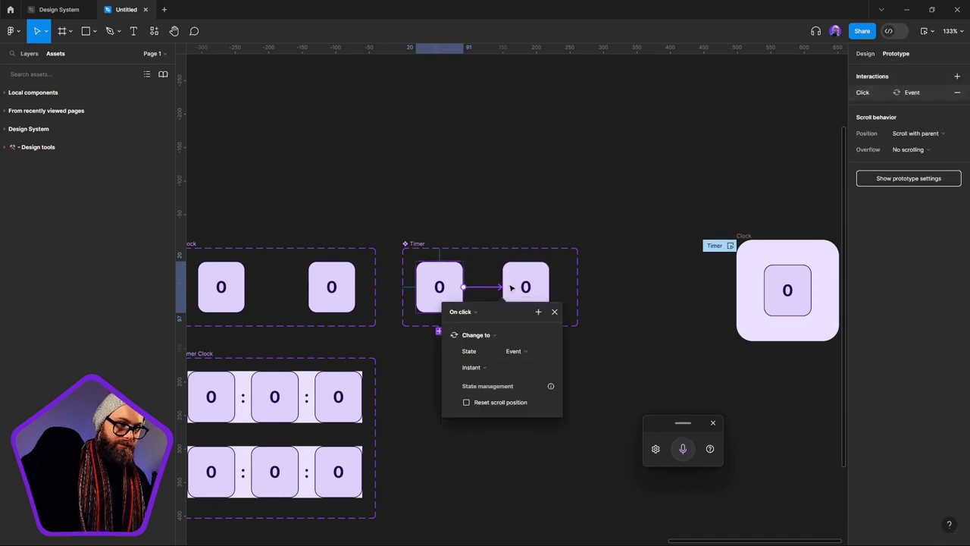
{"action": "left_click", "coordinate": [457, 313]}
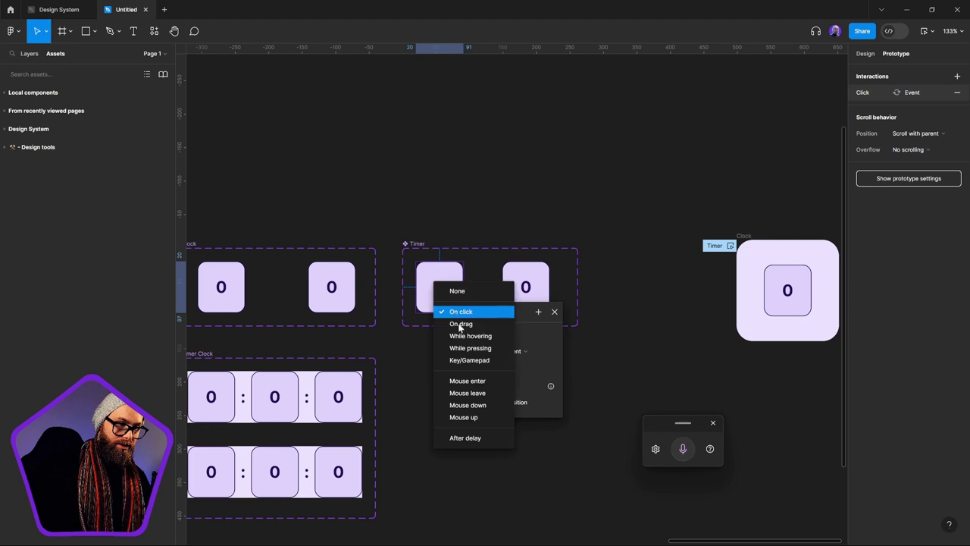
{"action": "left_click", "coordinate": [474, 436]}
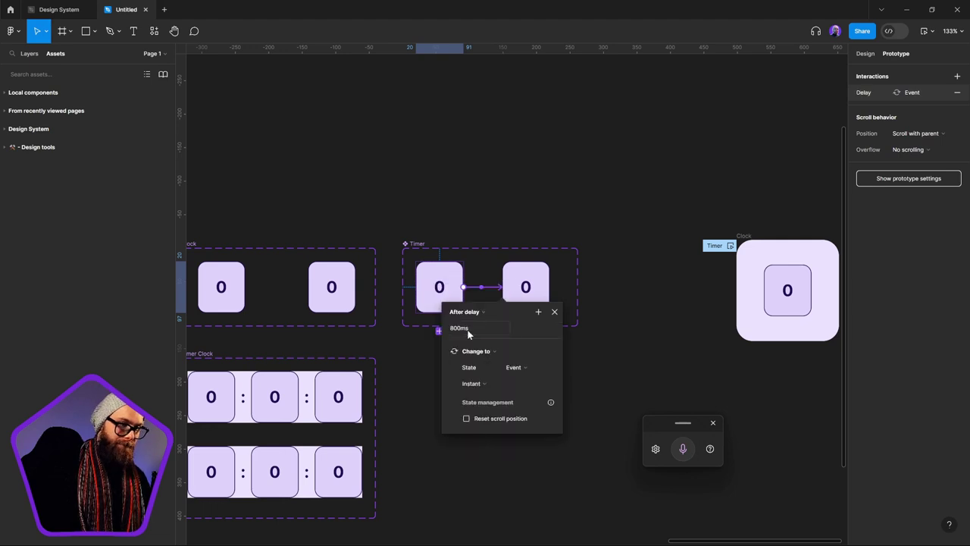
{"action": "type", "text": "999"}
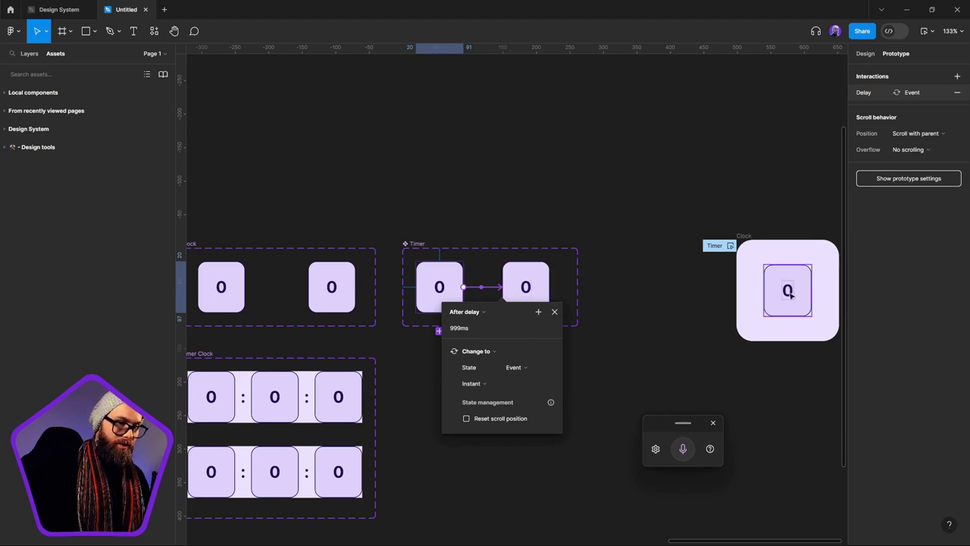
{"action": "left_click", "coordinate": [693, 342]}
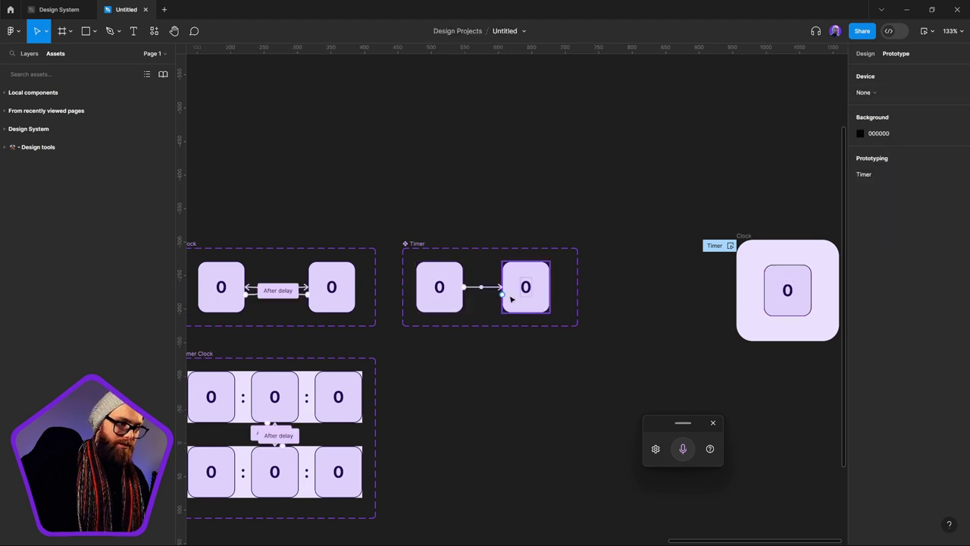
Step: Connect the Timer's Event variant back to Tick with an instant Change to interaction after a 1 ms delay
{"action": "left_click", "coordinate": [520, 288]}
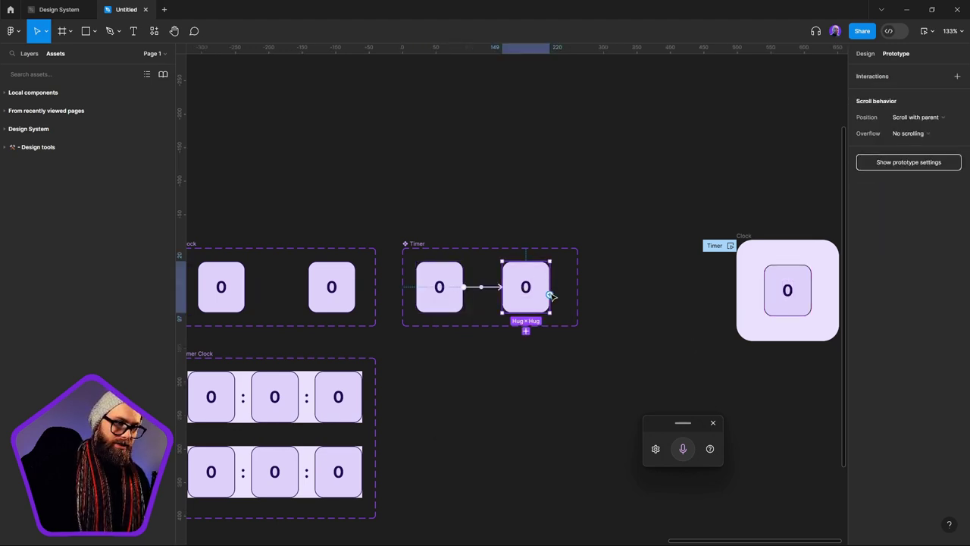
{"action": "left_click_drag", "start_coordinate": [553, 297], "coordinate": [461, 277]}
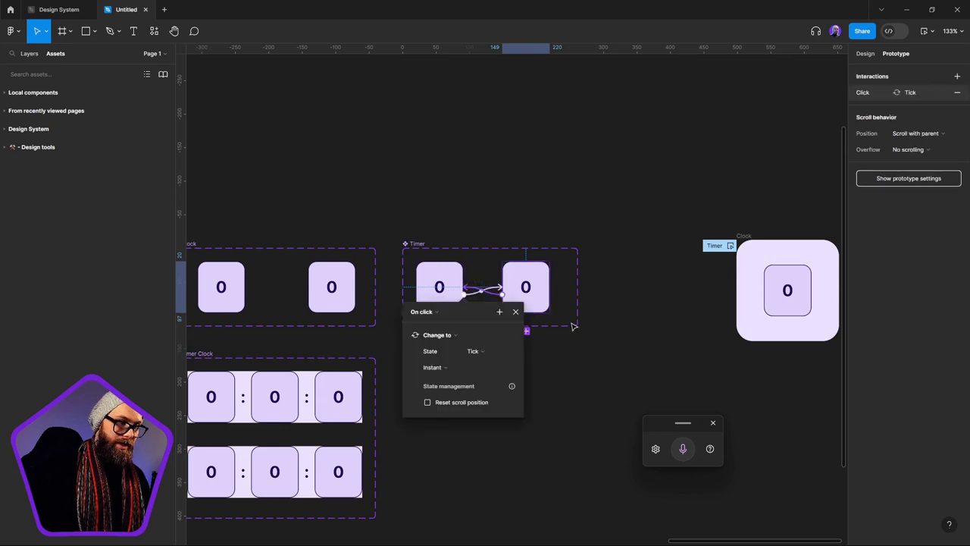
{"action": "left_click", "coordinate": [437, 313]}
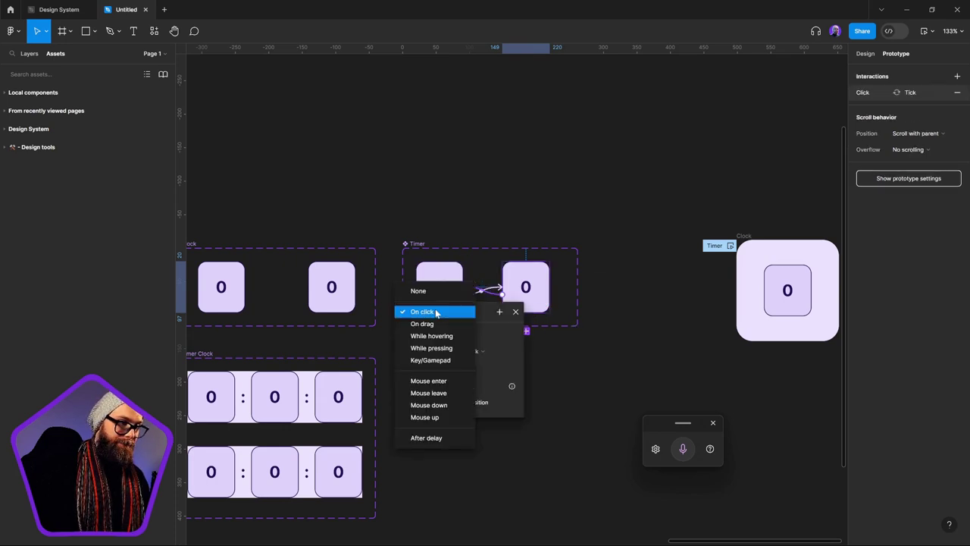
{"action": "left_click", "coordinate": [450, 439]}
{"action": "type", "text": "1"}
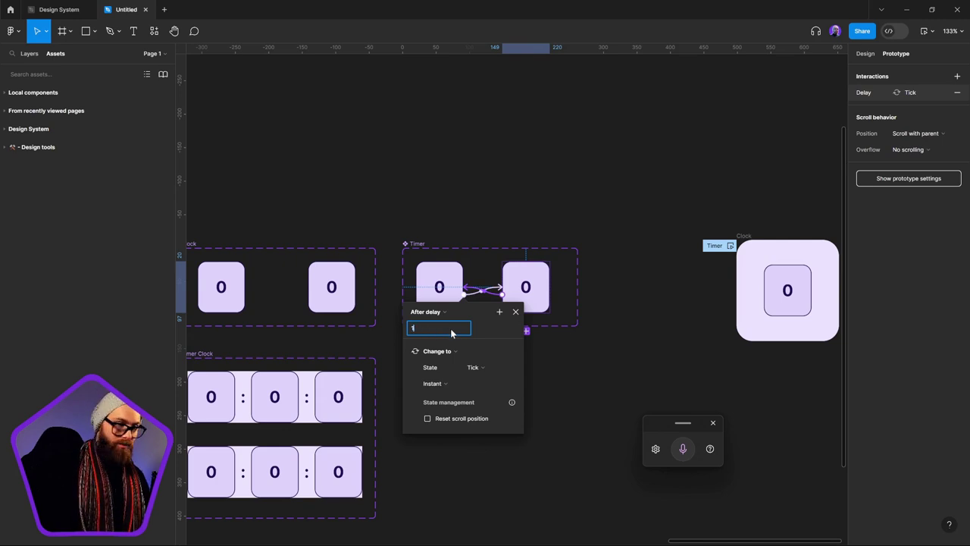
{"action": "key", "text": "Return"}
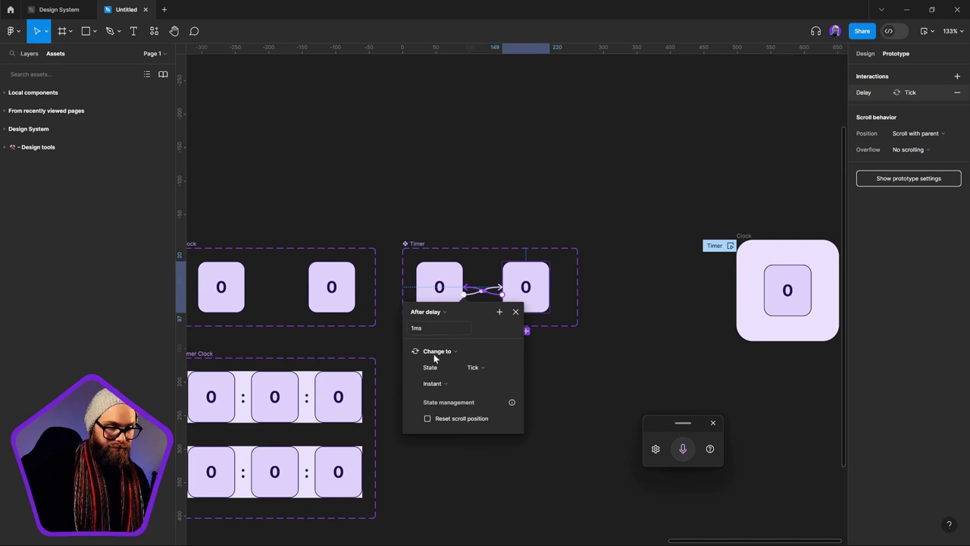
Step: Add a Set variable action to the Event variant's delay interaction that sets Sec to Sec + 1
{"action": "left_click", "coordinate": [406, 350]}
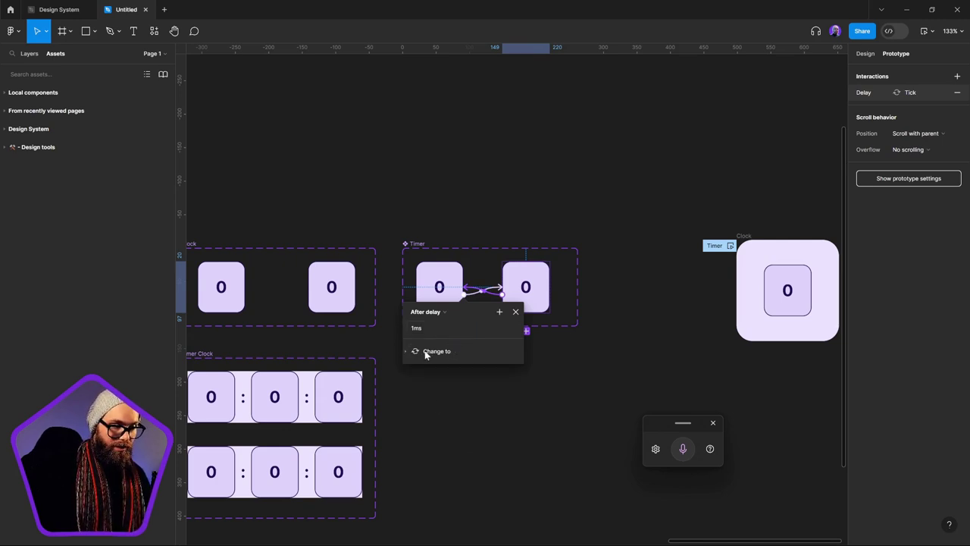
{"action": "left_click", "coordinate": [501, 314]}
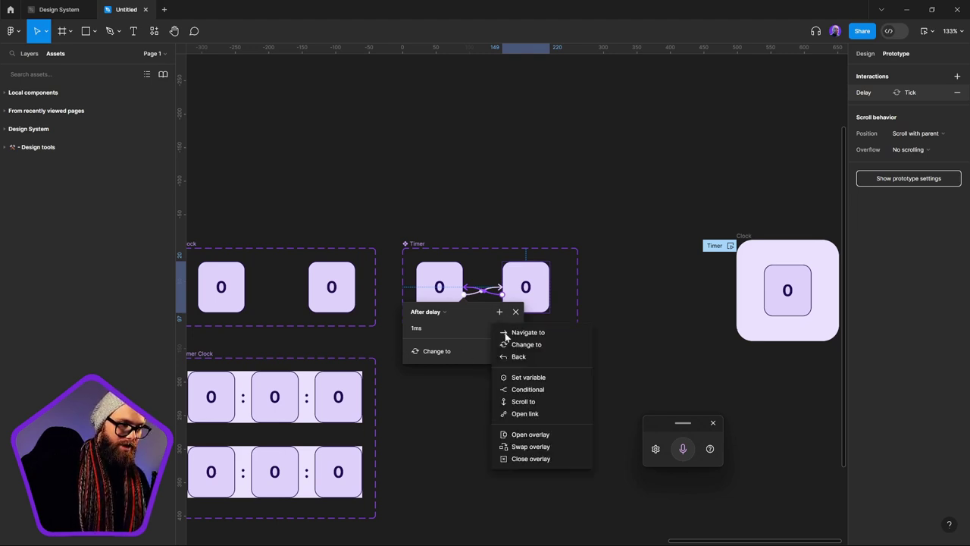
{"action": "left_click", "coordinate": [534, 382]}
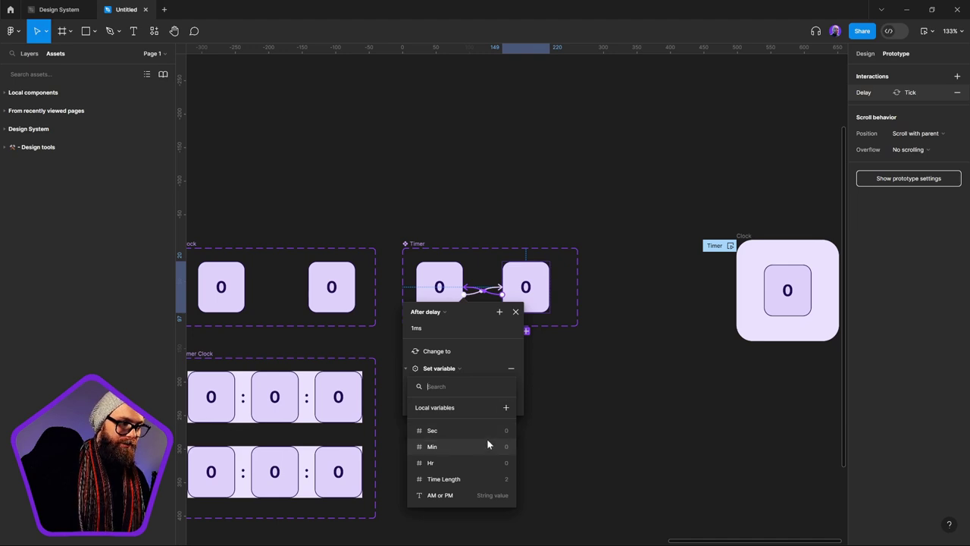
{"action": "left_click", "coordinate": [449, 433]}
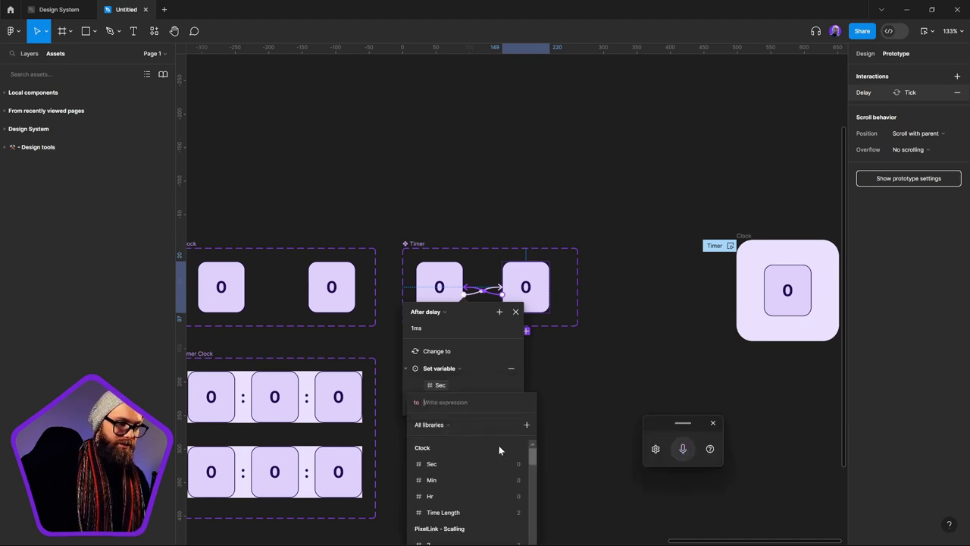
{"action": "type", "text": "sec"}
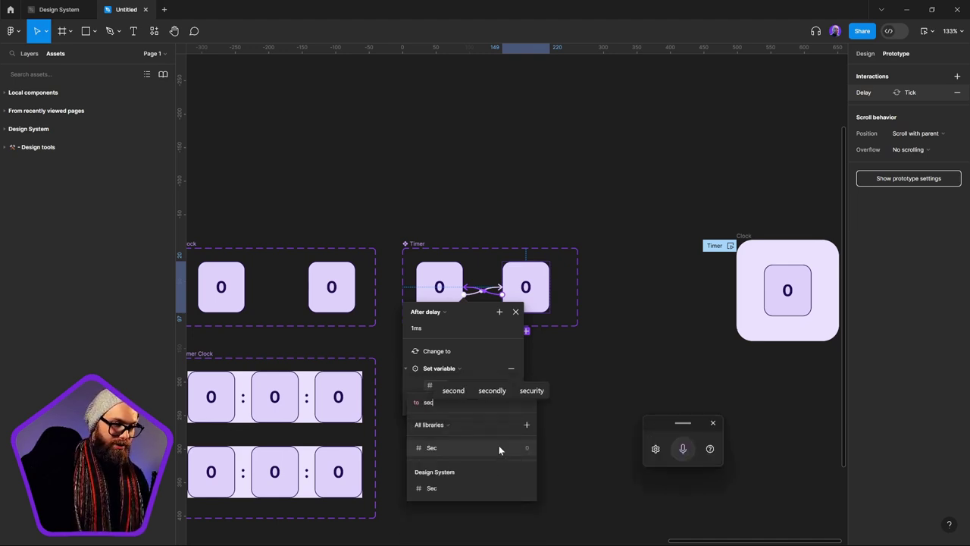
{"action": "key", "text": "Return"}
{"action": "type", "text": "+1"}
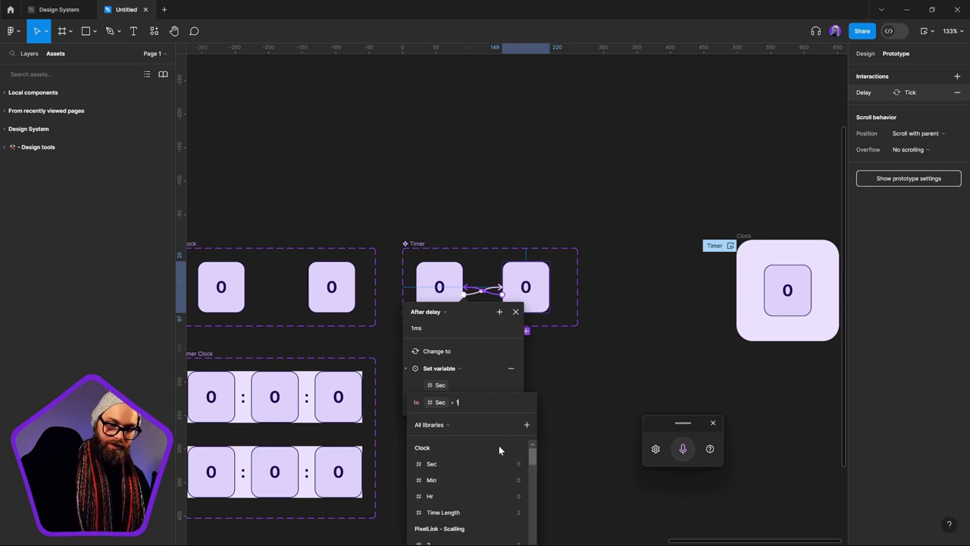
{"action": "key", "text": "Return"}
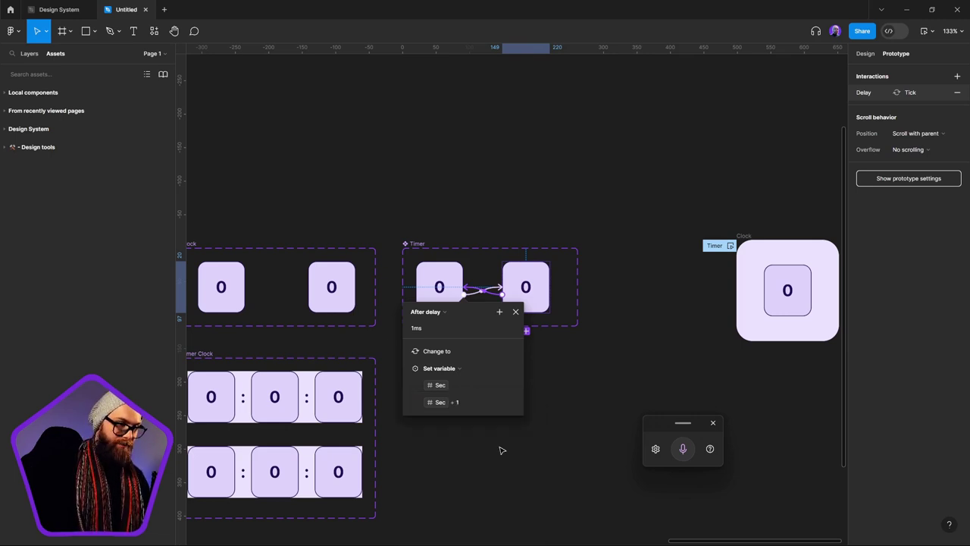
{"action": "left_click", "coordinate": [406, 368]}
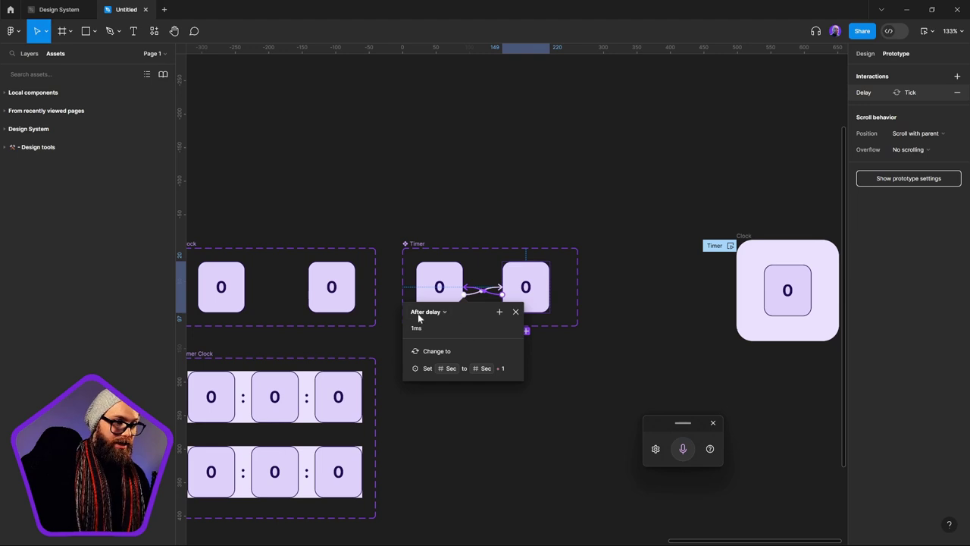
{"action": "scroll", "coordinate": [482, 279], "scroll_direction": "left", "scroll_amount": 2}
{"action": "scroll", "coordinate": [481, 279], "scroll_direction": "down", "scroll_amount": 1}
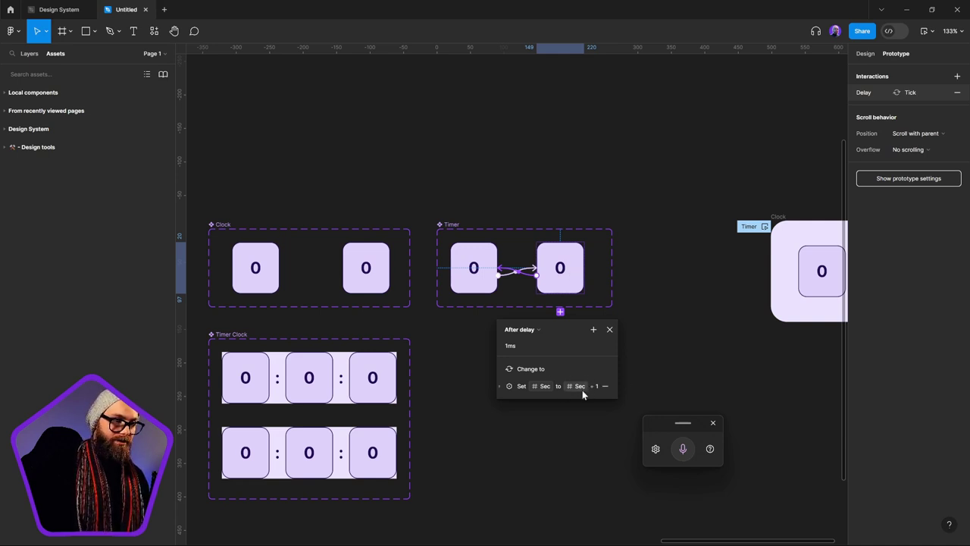
{"action": "left_click", "coordinate": [657, 358]}
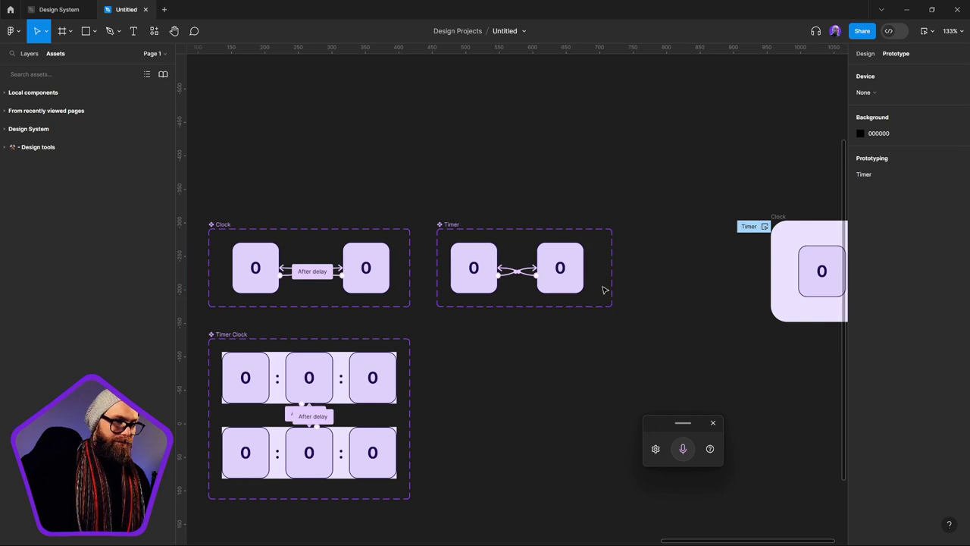
Step: Preview the Timer flow from the Clock frame to check the seconds counting, and close the preview
{"action": "scroll", "coordinate": [608, 303], "scroll_direction": "right", "scroll_amount": 3}
{"action": "left_click", "coordinate": [686, 240]}
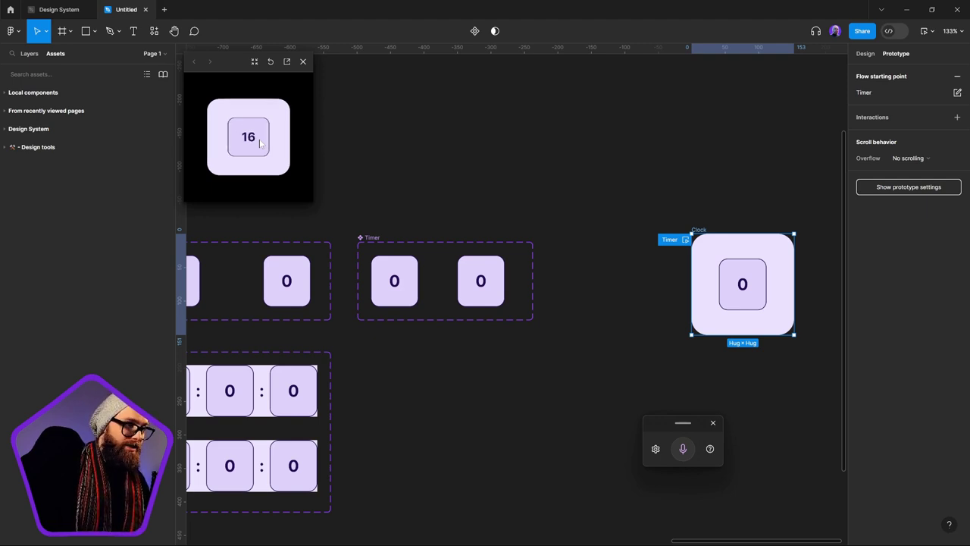
{"action": "left_click", "coordinate": [393, 281]}
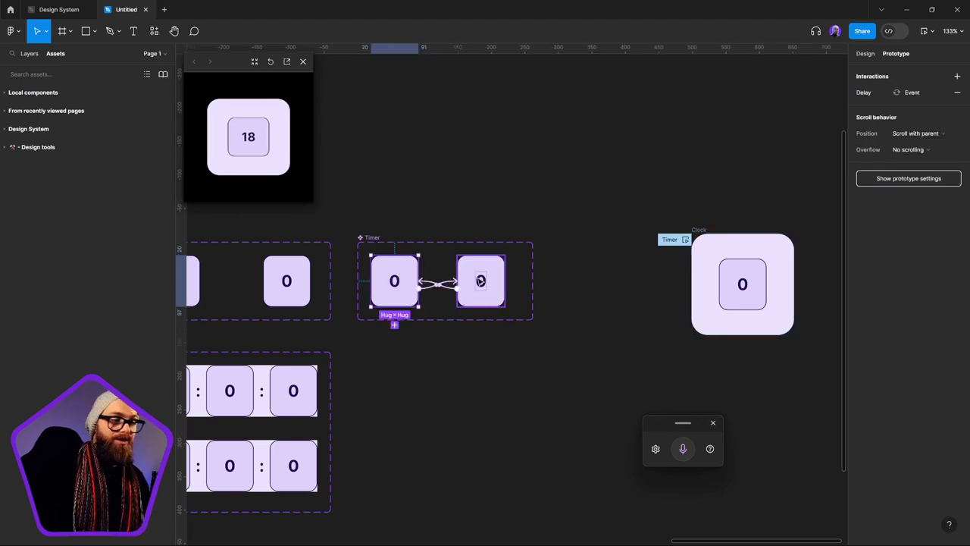
{"action": "left_click", "coordinate": [304, 61]}
Step: Narrow the Timer component set to a width of about 248
{"action": "left_click", "coordinate": [535, 278]}
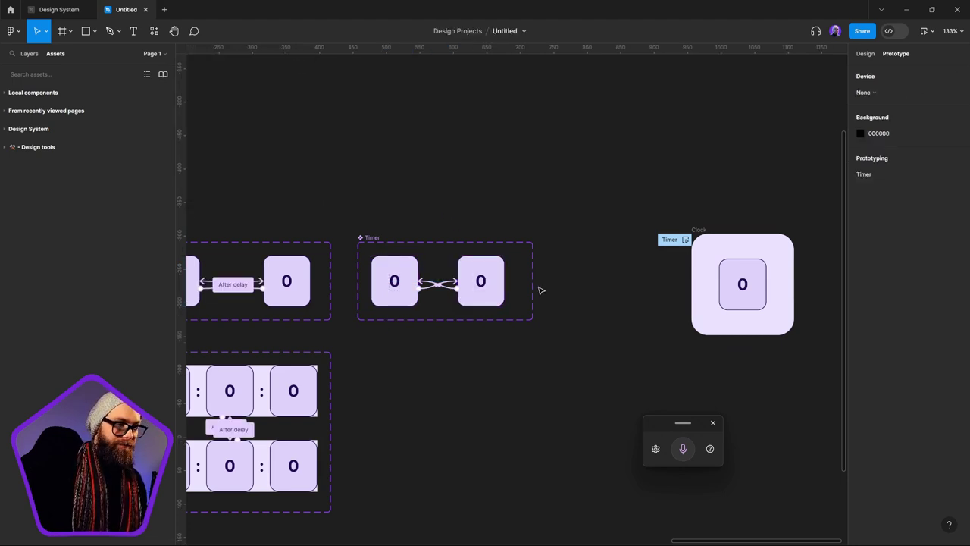
{"action": "left_click", "coordinate": [533, 296]}
{"action": "left_click_drag", "start_coordinate": [533, 295], "coordinate": [523, 296]}
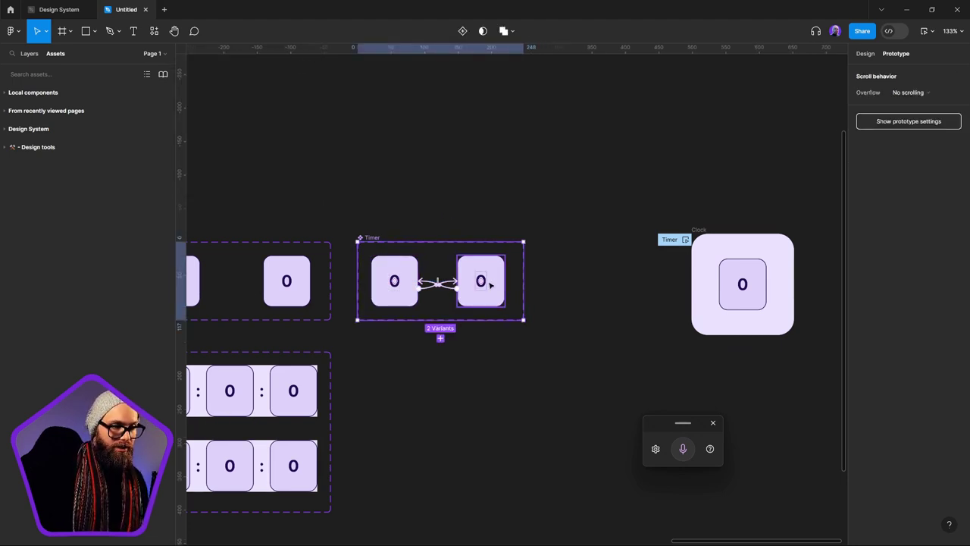
{"action": "left_click", "coordinate": [490, 283]}
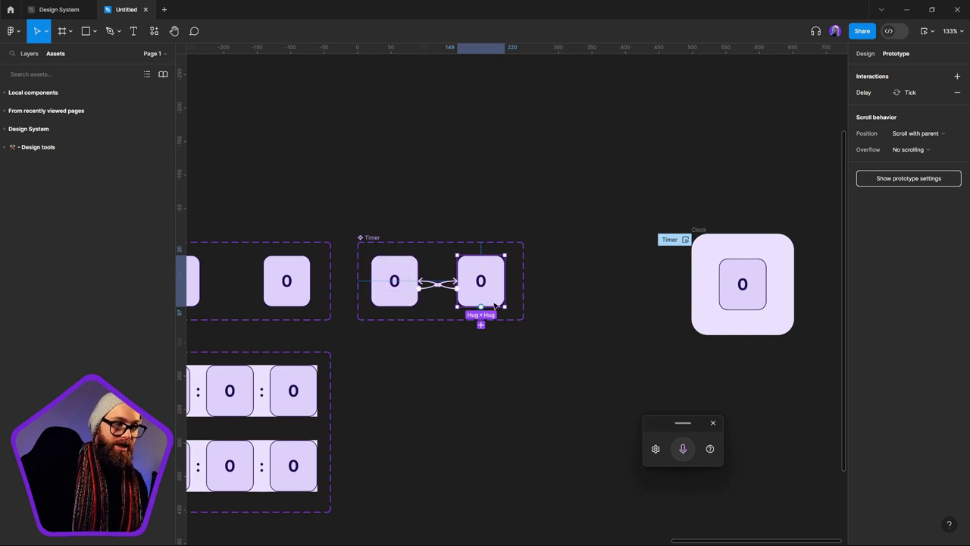
{"action": "left_click", "coordinate": [535, 370]}
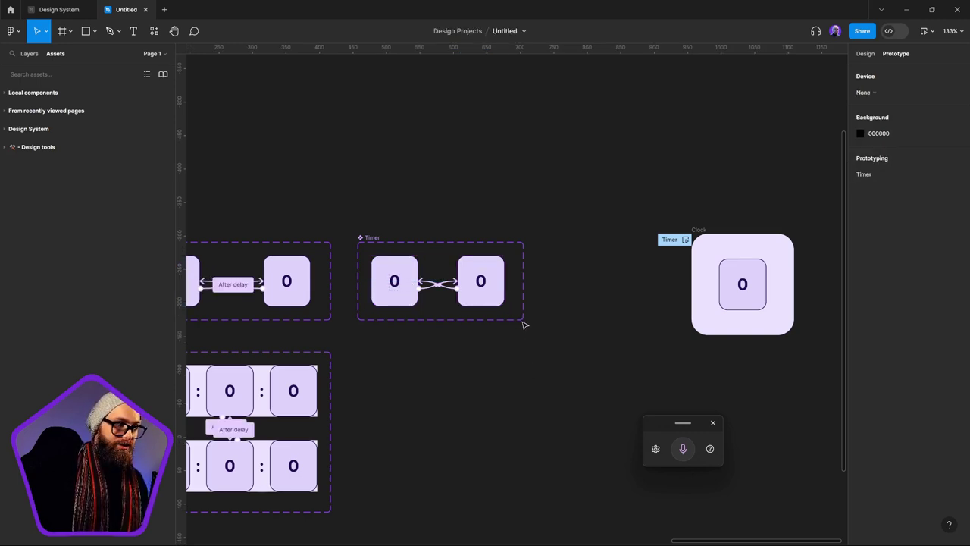
{"action": "left_click", "coordinate": [492, 292]}
{"action": "left_click", "coordinate": [394, 282]}
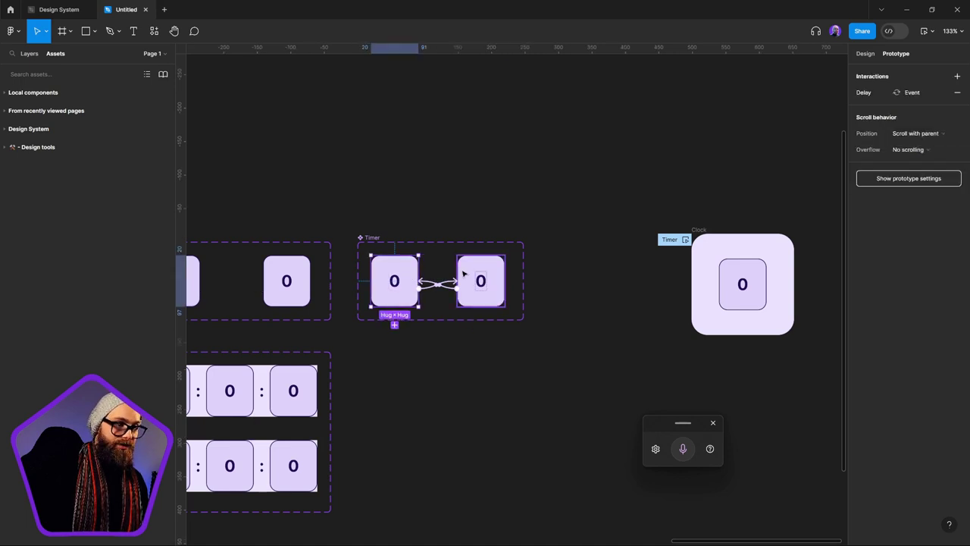
{"action": "left_click", "coordinate": [479, 278]}
{"action": "left_click", "coordinate": [620, 354]}
{"action": "left_click", "coordinate": [481, 282]}
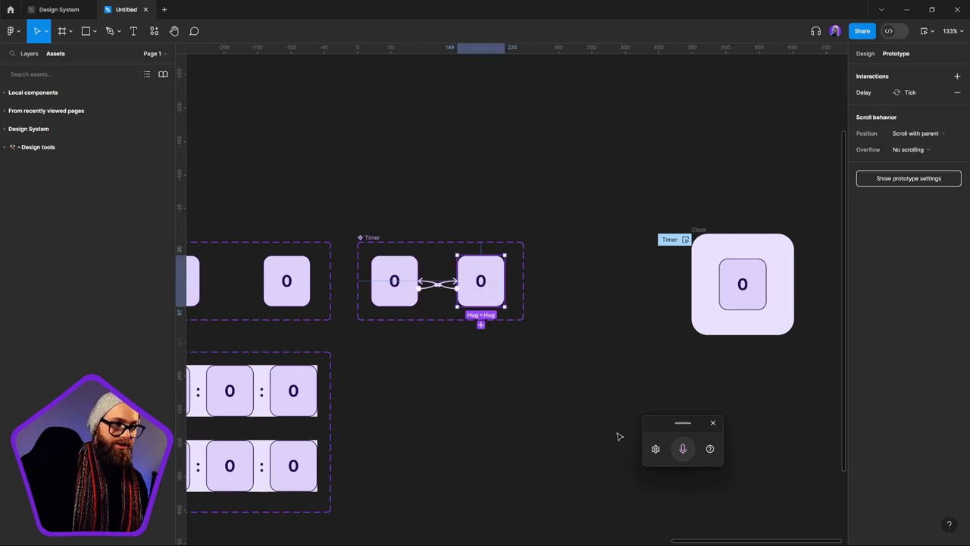
{"action": "left_click", "coordinate": [762, 363]}
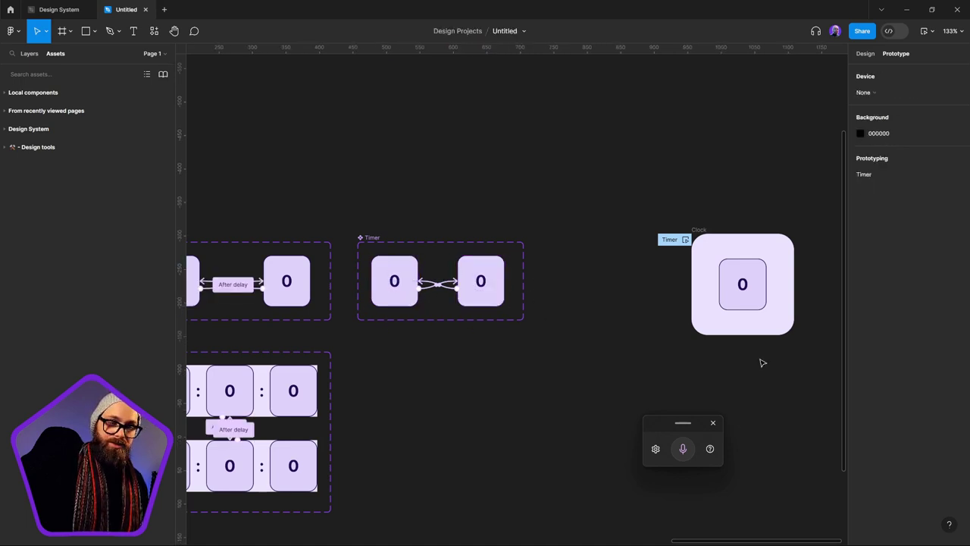
{"action": "left_click", "coordinate": [712, 426]}
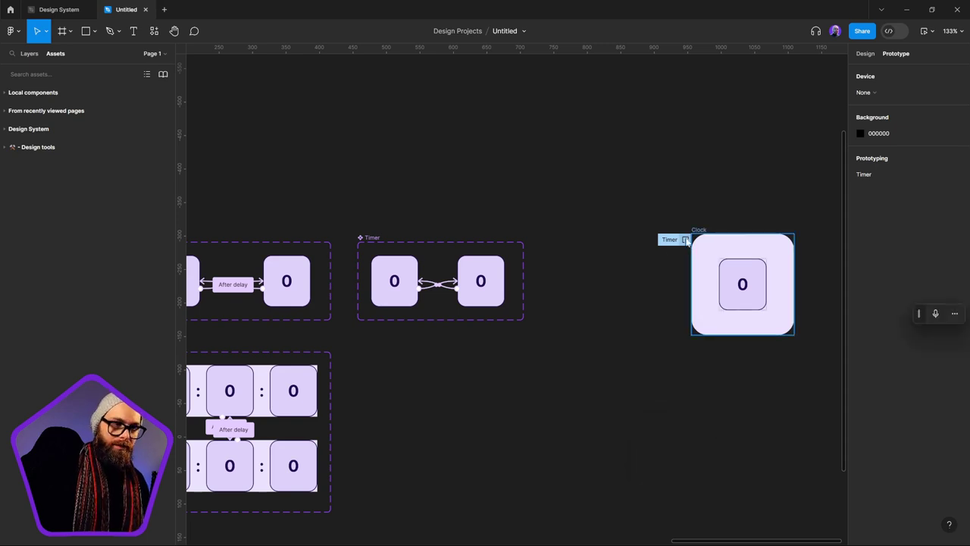
{"action": "left_click", "coordinate": [744, 283]}
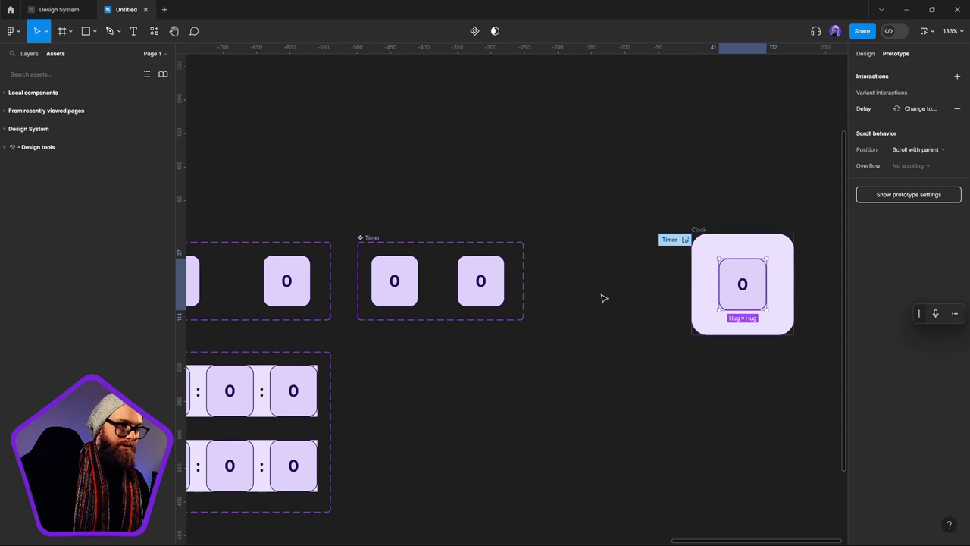
{"action": "left_click", "coordinate": [470, 265]}
{"action": "scroll", "coordinate": [360, 336], "scroll_direction": "left", "scroll_amount": 5}
{"action": "scroll", "coordinate": [359, 336], "scroll_direction": "down", "scroll_amount": 2}
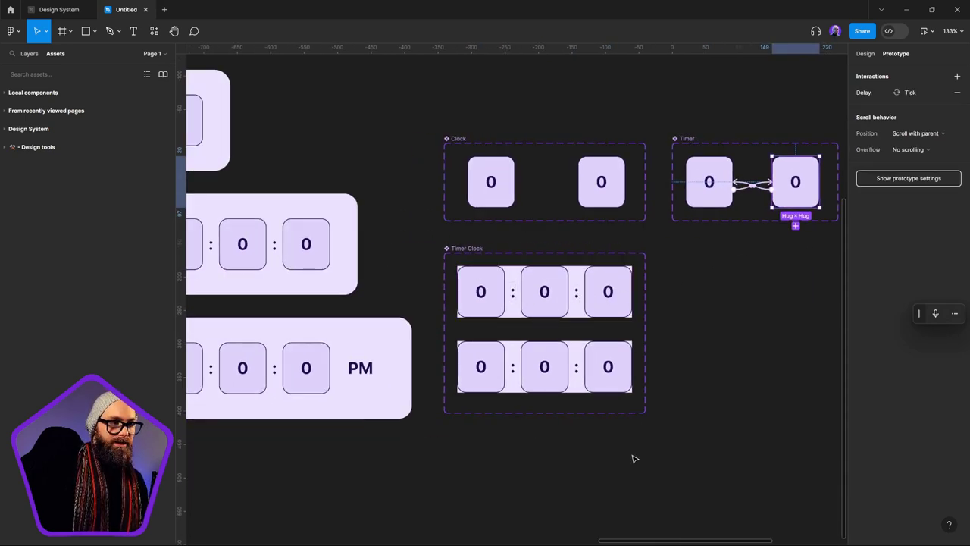
{"action": "scroll", "coordinate": [740, 333], "scroll_direction": "left", "scroll_amount": 5}
{"action": "scroll", "coordinate": [740, 333], "scroll_direction": "up", "scroll_amount": 1}
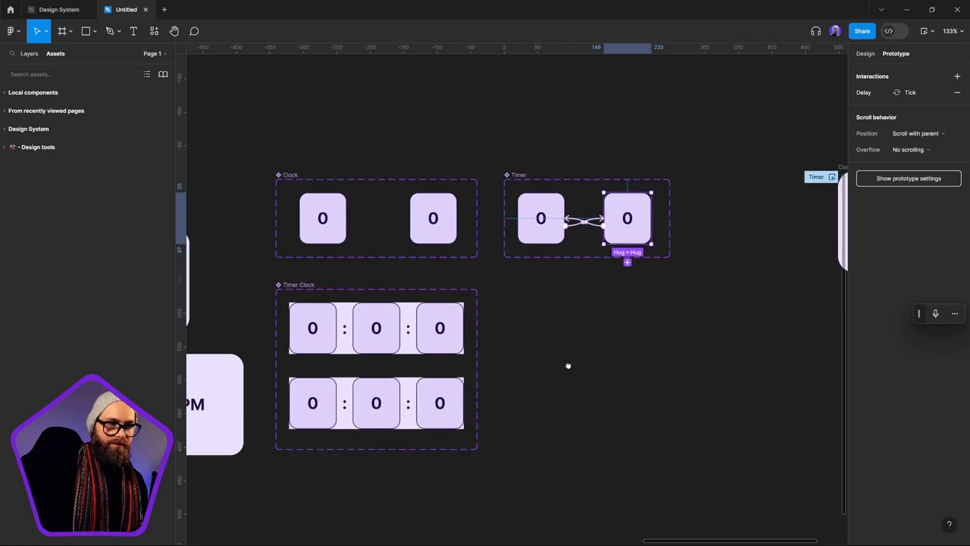
Step: Duplicate the upper Timer Clock variant beside its component set and detach the copy from its component
{"action": "left_click", "coordinate": [579, 410]}
{"action": "scroll", "coordinate": [545, 274], "scroll_direction": "right", "scroll_amount": 3}
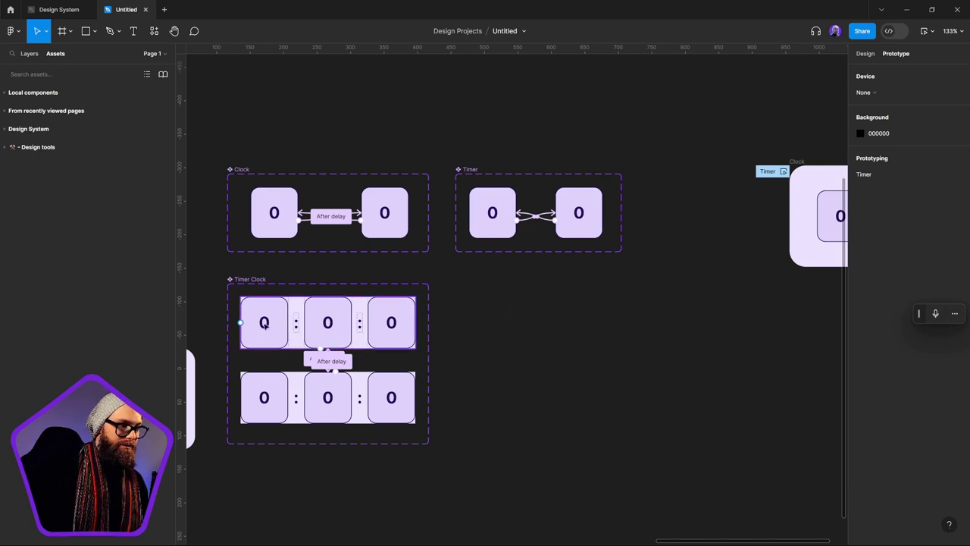
{"action": "left_click", "coordinate": [314, 324]}
{"action": "left_click_drag", "start_coordinate": [297, 325], "coordinate": [548, 334]}
{"action": "right_click", "coordinate": [595, 334]}
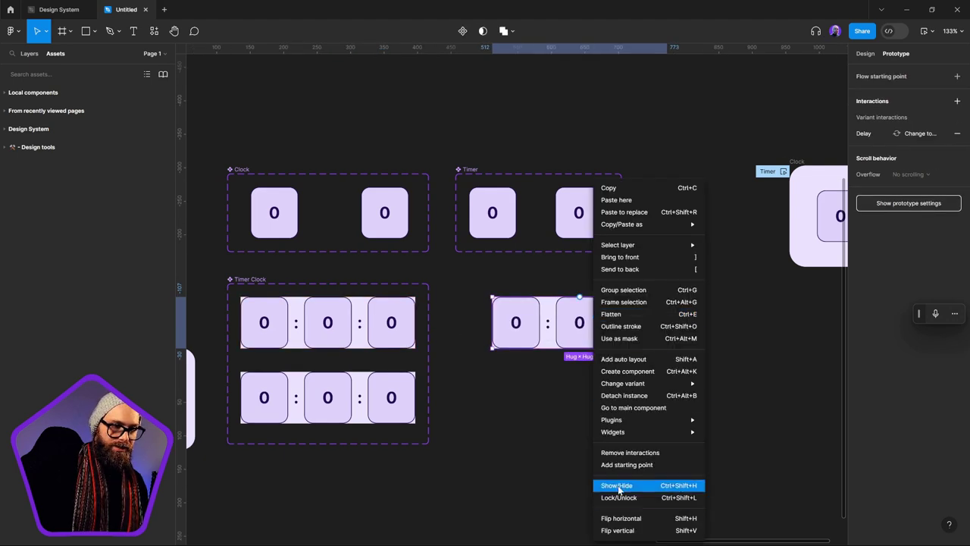
{"action": "left_click", "coordinate": [640, 402]}
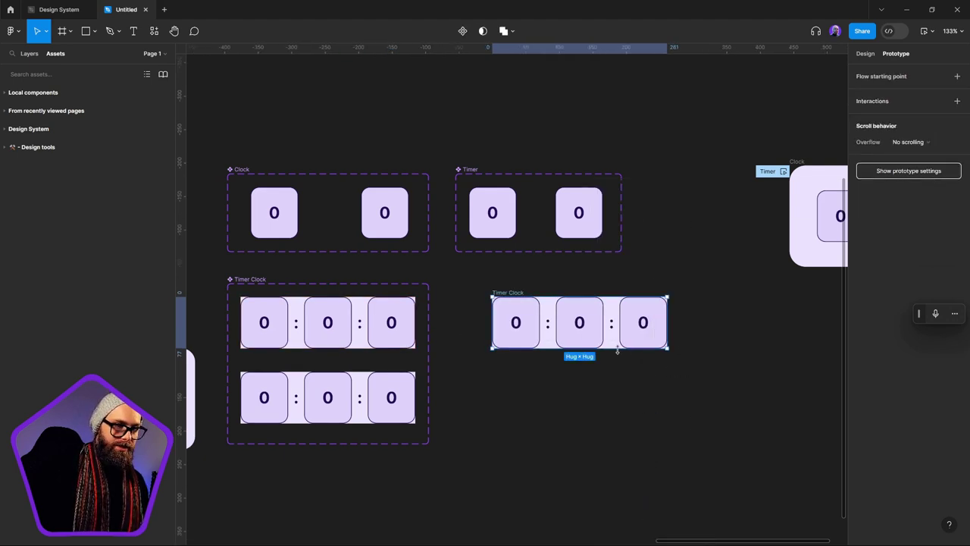
Step: Detach the number variables from all three digit texts in the copied Timer Clock frame
{"action": "double_click", "coordinate": [517, 325]}
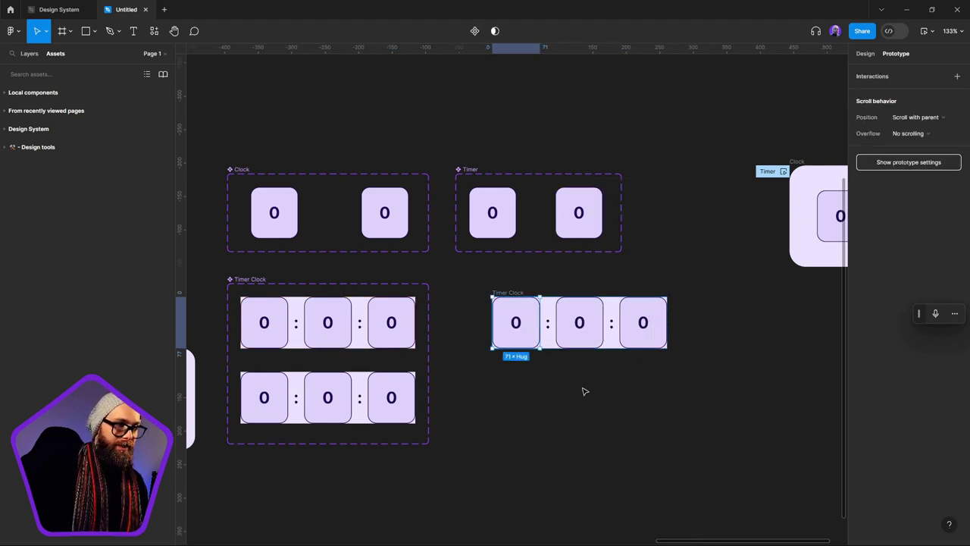
{"action": "left_click", "coordinate": [865, 53]}
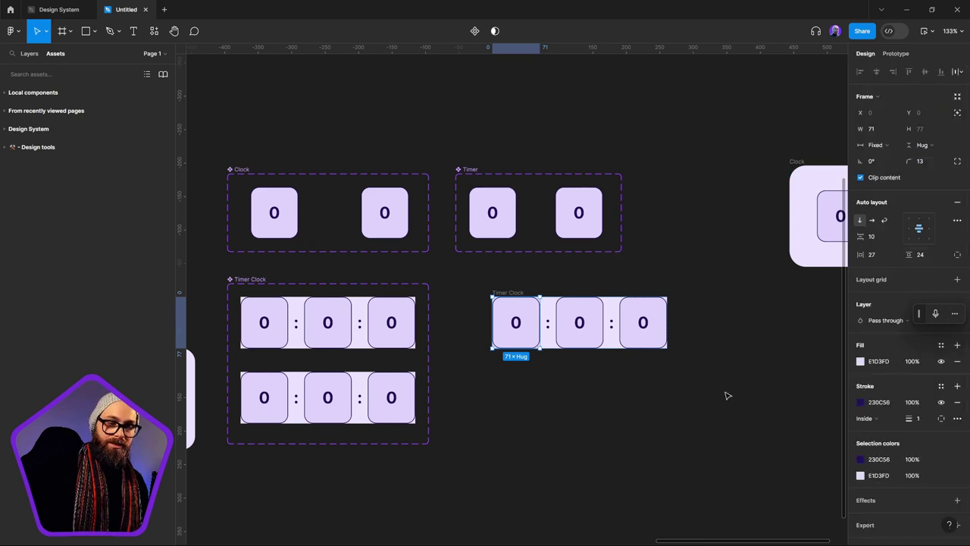
{"action": "left_click_drag", "start_coordinate": [722, 387], "coordinate": [630, 379]}
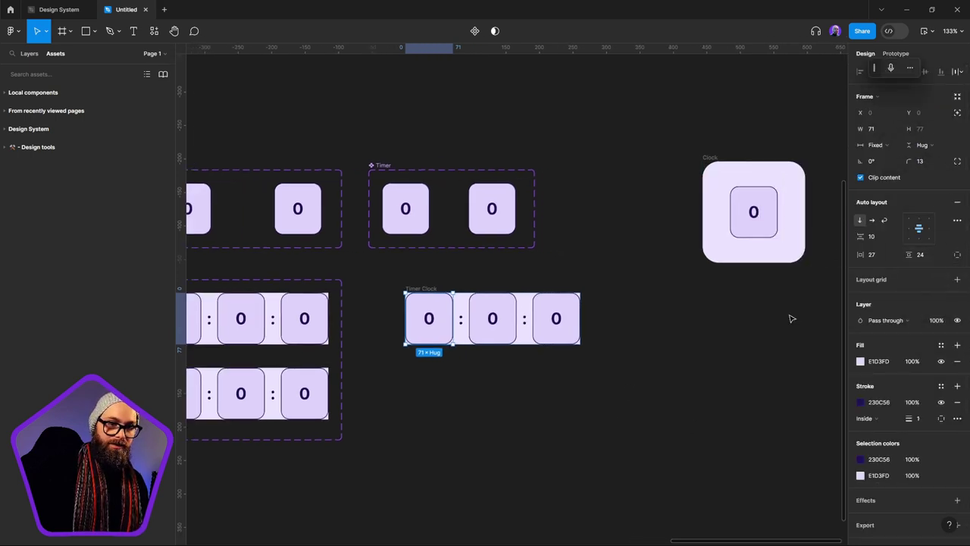
{"action": "left_click", "coordinate": [507, 334]}
{"action": "left_click", "coordinate": [559, 331]}
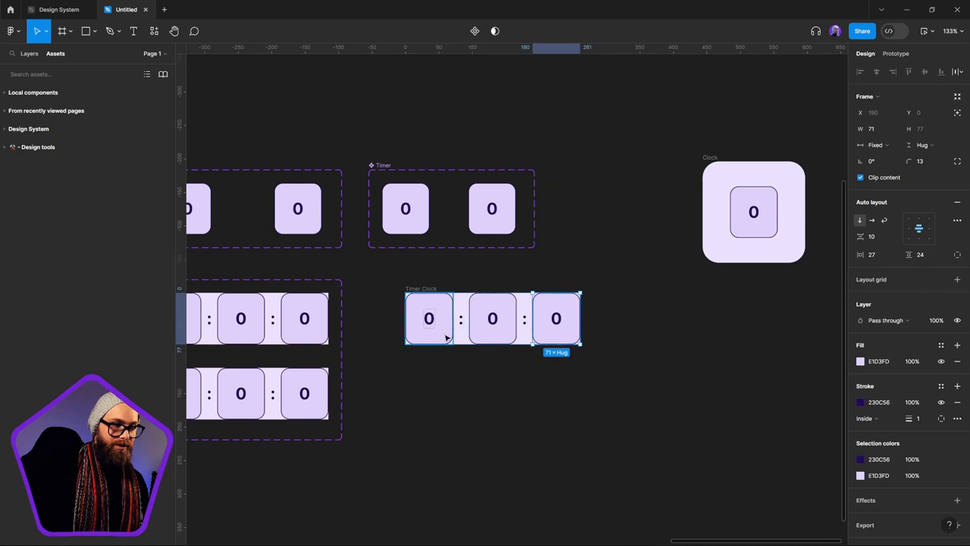
{"action": "double_click", "coordinate": [493, 320]}
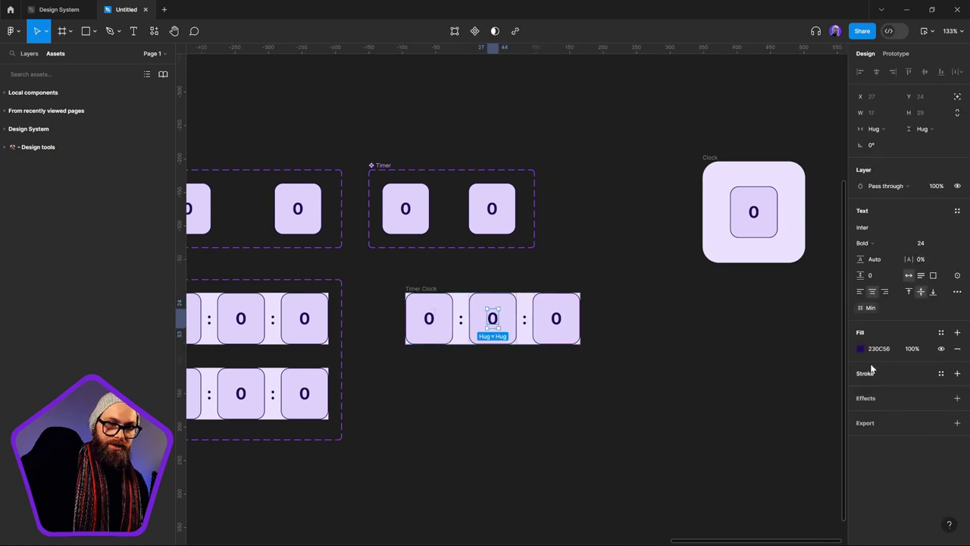
{"action": "left_click", "coordinate": [556, 320], "text": "shift"}
{"action": "left_click", "coordinate": [430, 320], "text": "shift"}
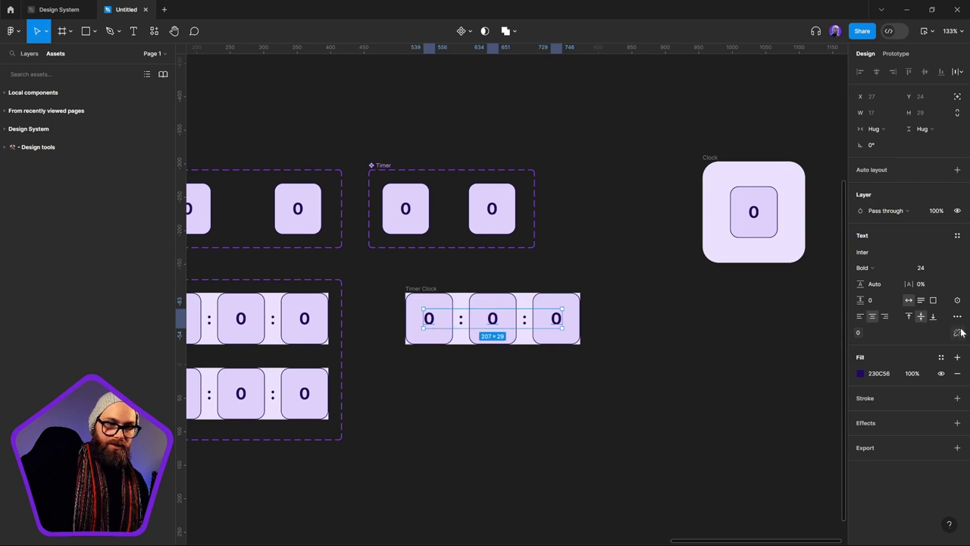
{"action": "left_click", "coordinate": [549, 388]}
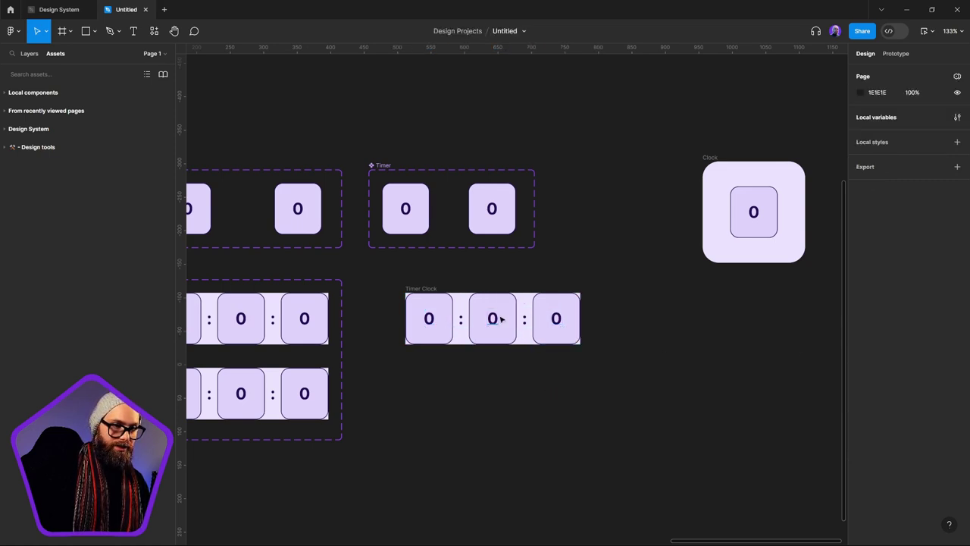
{"action": "double_click", "coordinate": [497, 320]}
{"action": "left_click", "coordinate": [563, 328]}
{"action": "scroll", "coordinate": [489, 425], "scroll_direction": "left", "scroll_amount": 3}
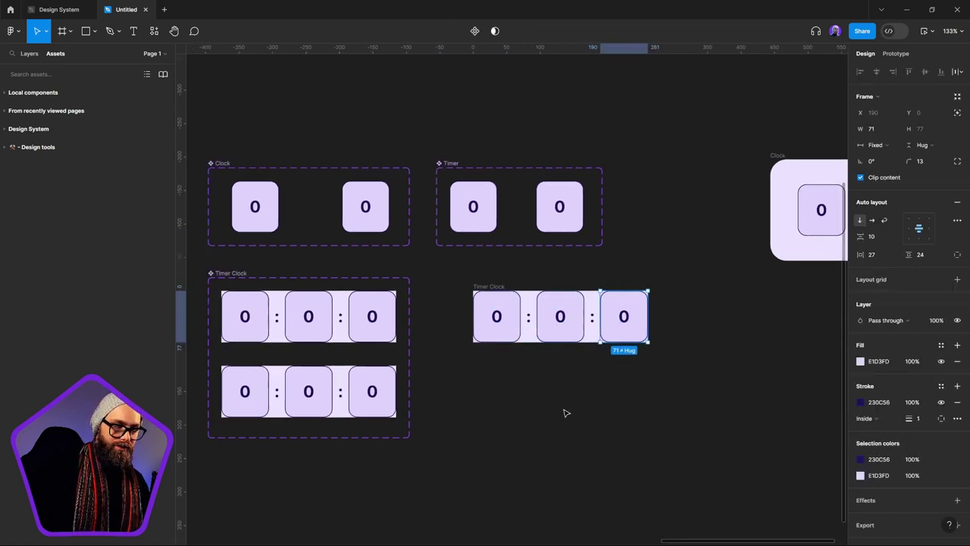
{"action": "left_click", "coordinate": [499, 287]}
{"action": "double_click", "coordinate": [627, 315]}
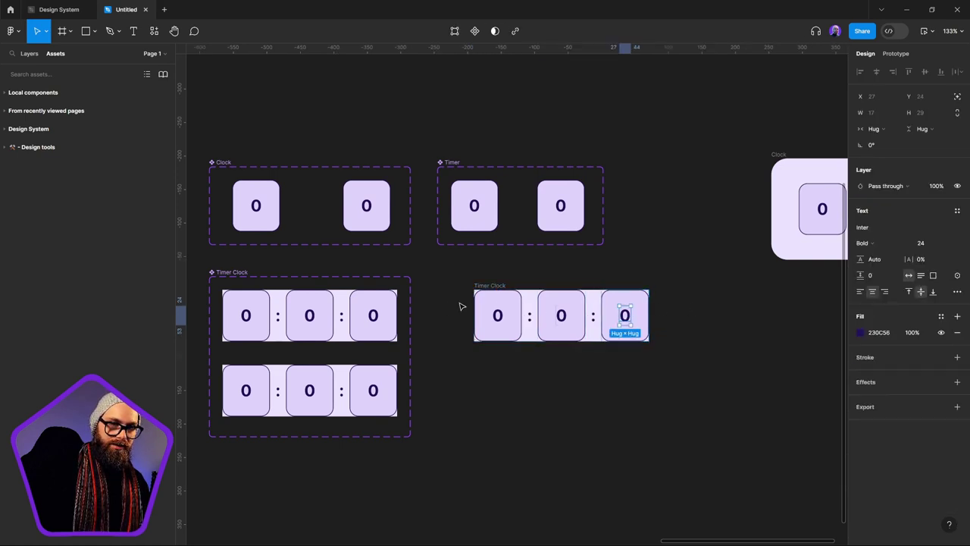
{"action": "left_click", "coordinate": [639, 415]}
Step: Convert the detached Timer Clock frame into a new component
{"action": "left_click", "coordinate": [490, 286]}
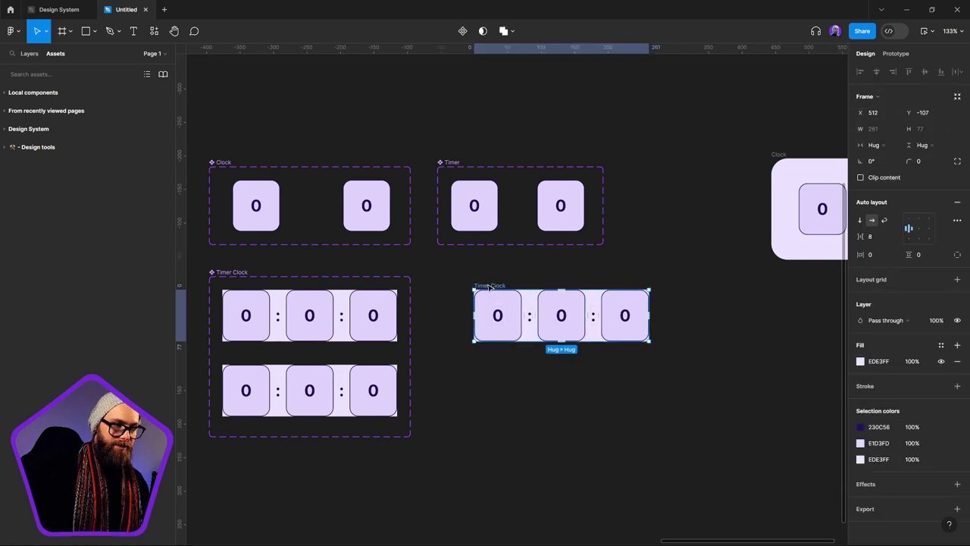
{"action": "right_click", "coordinate": [489, 288]}
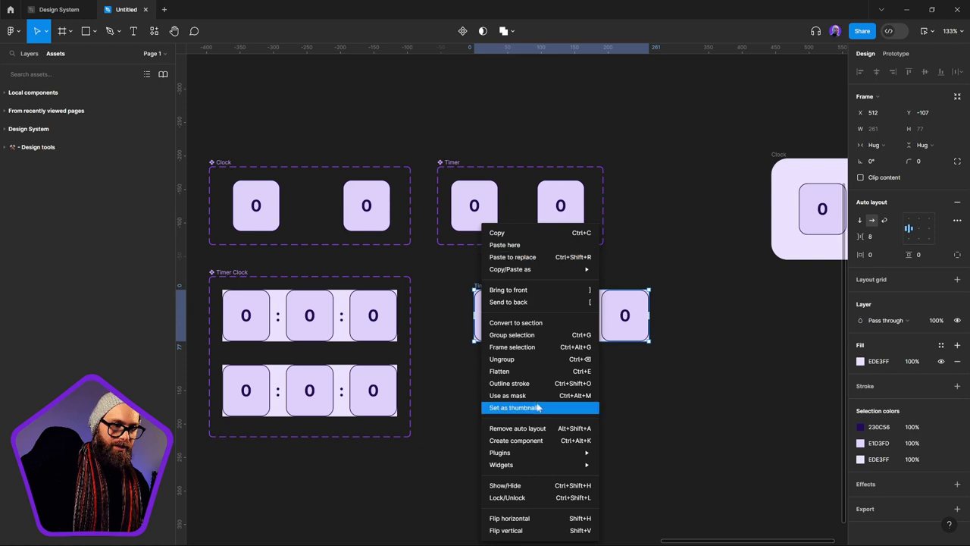
{"action": "left_click", "coordinate": [516, 440]}
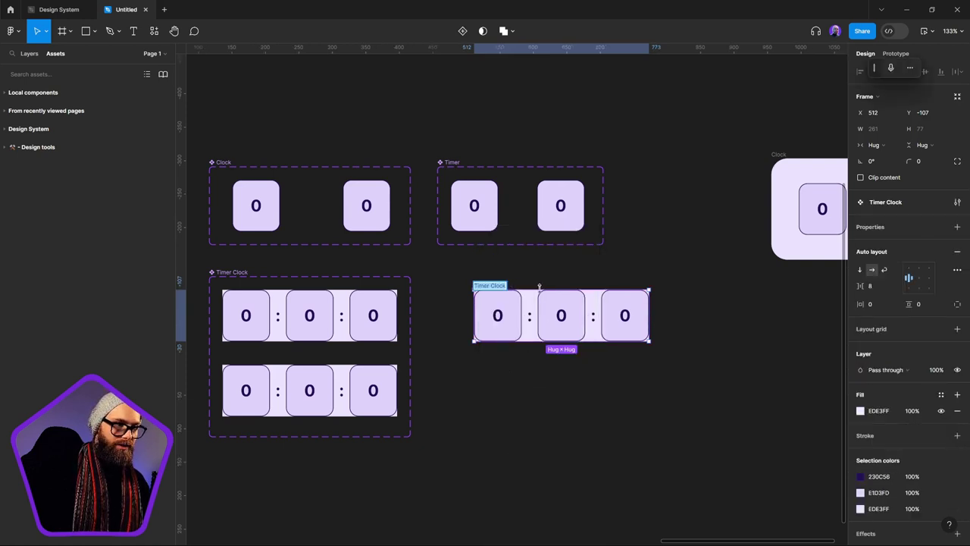
Step: Rename the new three-digit component as Clock
{"action": "key", "text": "Home"}
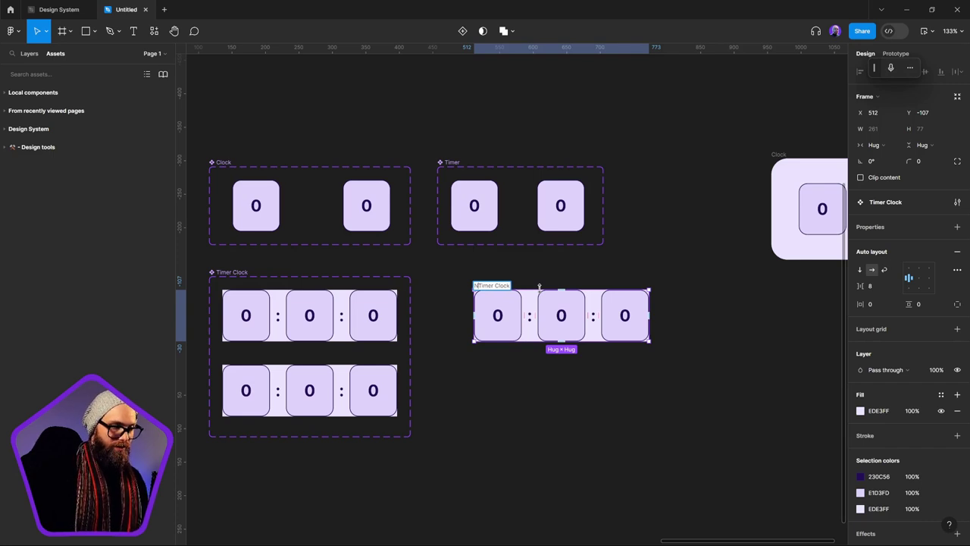
{"action": "type", "text": "NEW"}
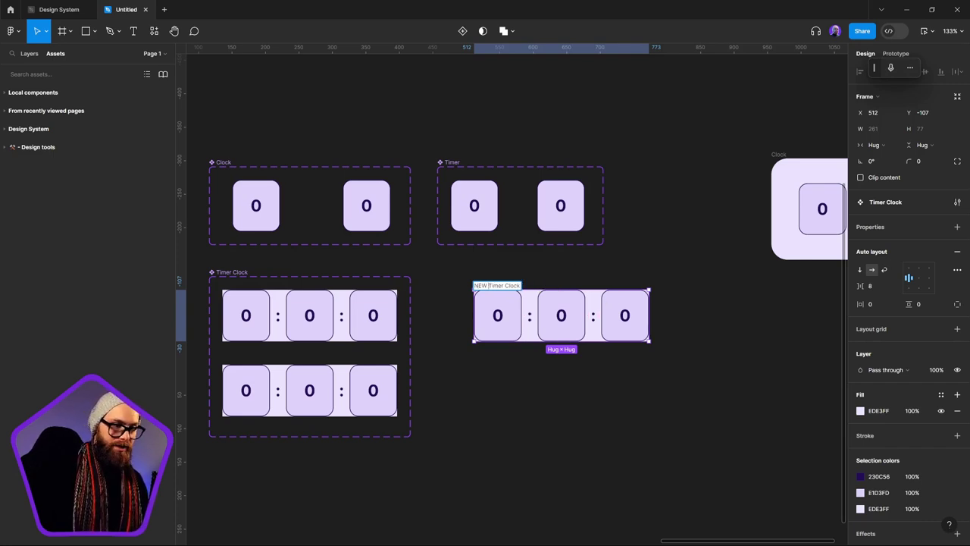
{"action": "key", "text": "Delete"}
{"action": "key", "text": "Delete"}
{"action": "key", "text": "Delete"}
{"action": "key", "text": "Delete"}
{"action": "key", "text": "Delete"}
{"action": "key", "text": "Delete"}
{"action": "type", "text": ":"}
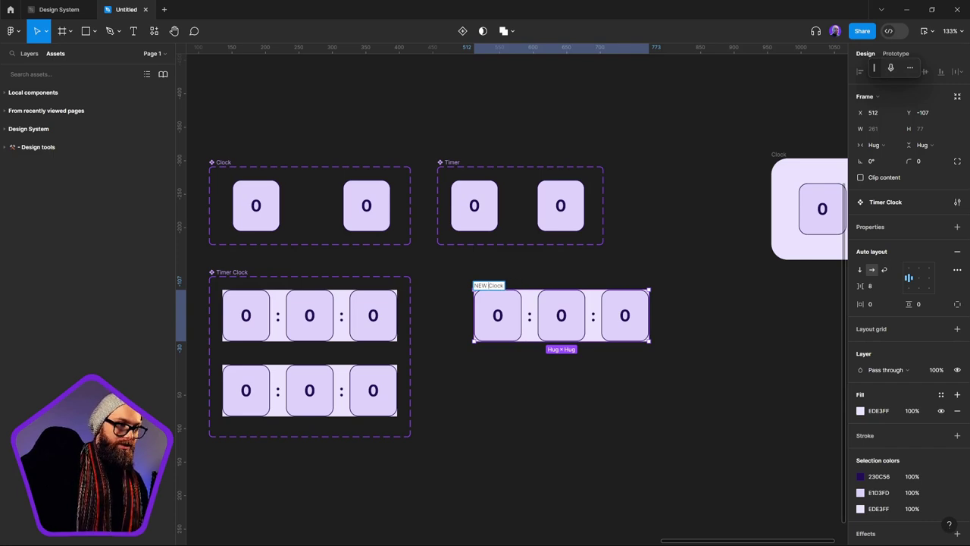
{"action": "key", "text": "BackSpace"}
{"action": "key", "text": "BackSpace"}
{"action": "key", "text": "BackSpace"}
{"action": "key", "text": "BackSpace"}
{"action": "key", "text": "Return"}
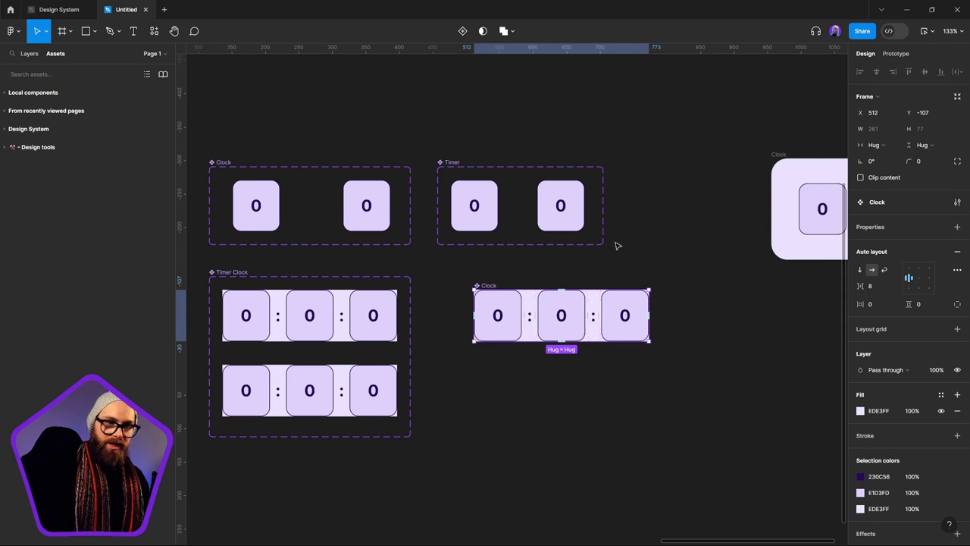
Step: Add a variant property to the new Clock component and extend its set downward to match the Timer Clock set's height
{"action": "left_click", "coordinate": [957, 226]}
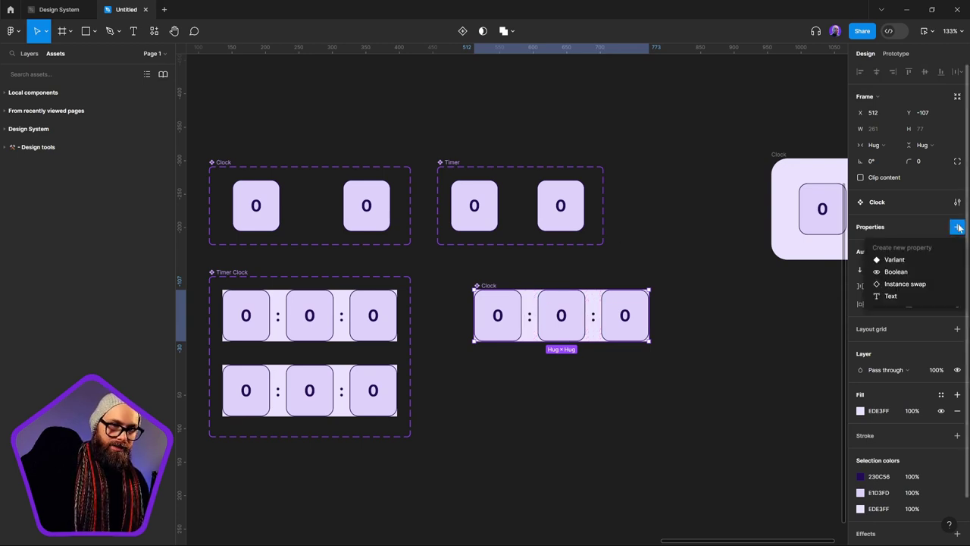
{"action": "left_click", "coordinate": [868, 261]}
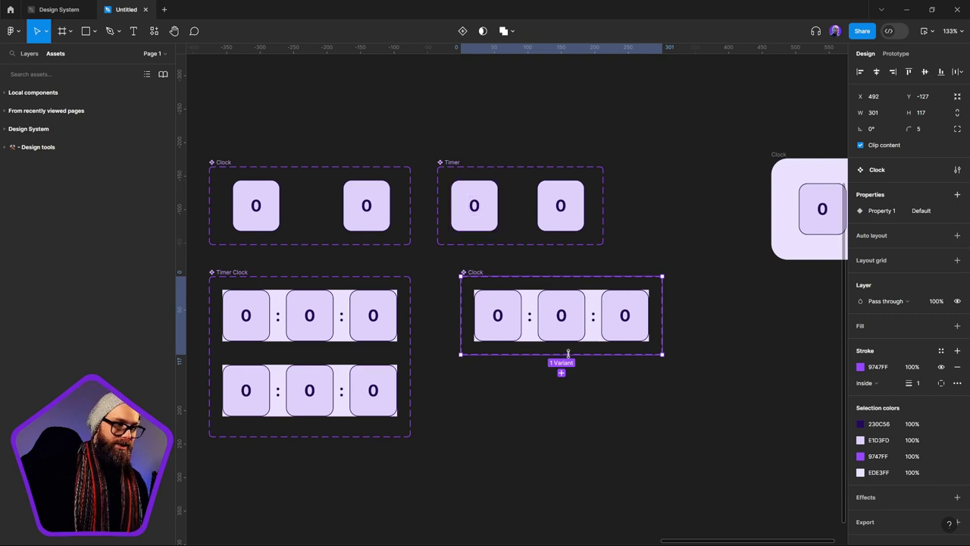
{"action": "left_click_drag", "start_coordinate": [568, 354], "coordinate": [569, 433]}
Step: Add a second variant below the first in the three-digit Clock set and name it Event
{"action": "left_click", "coordinate": [576, 319]}
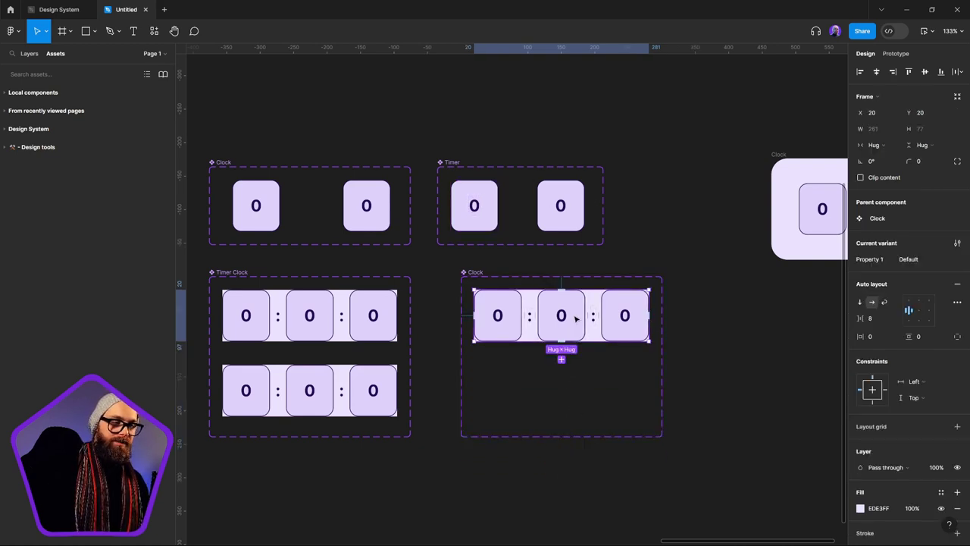
{"action": "left_click", "coordinate": [561, 359]}
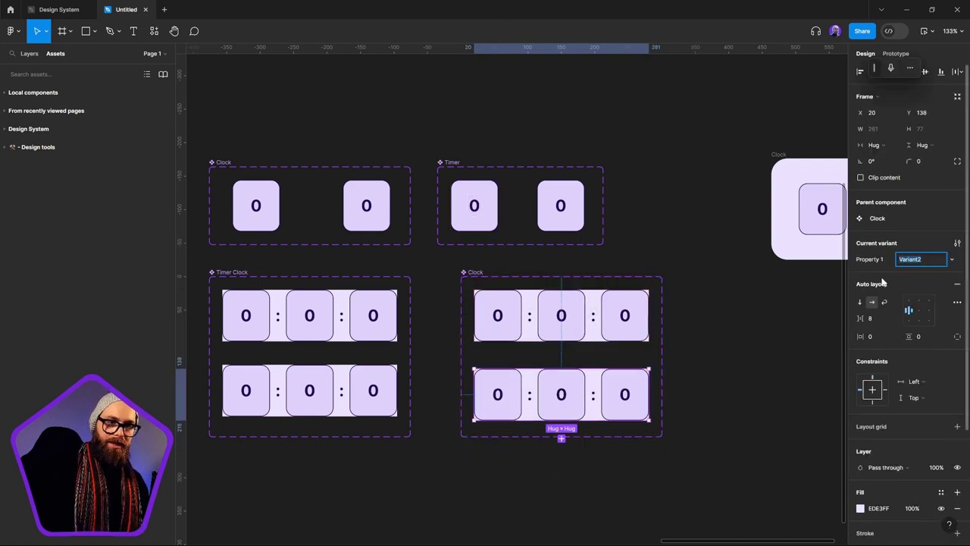
{"action": "type", "text": "E"}
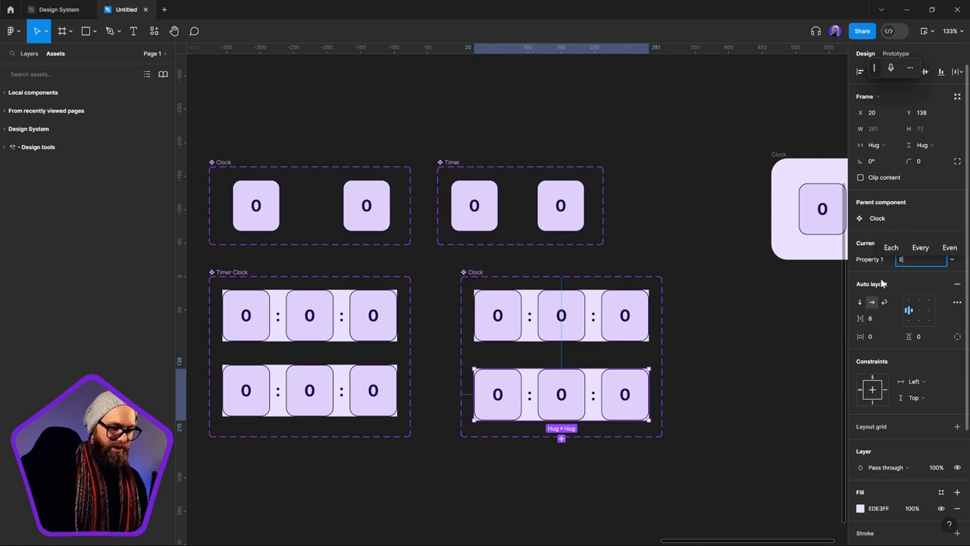
{"action": "type", "text": "vent"}
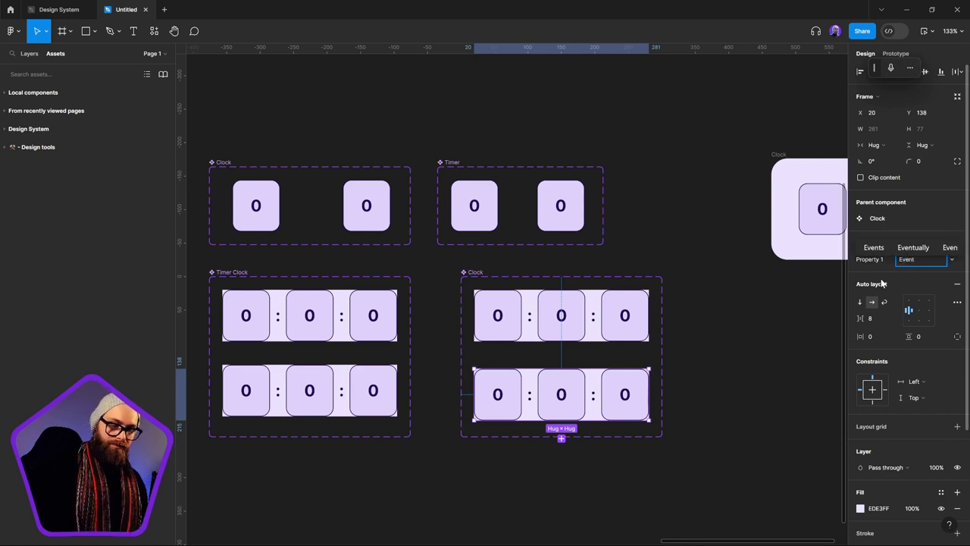
{"action": "key", "text": "Return"}
Step: Rename the three-digit Clock set's variant property as Tick
{"action": "left_click", "coordinate": [599, 327]}
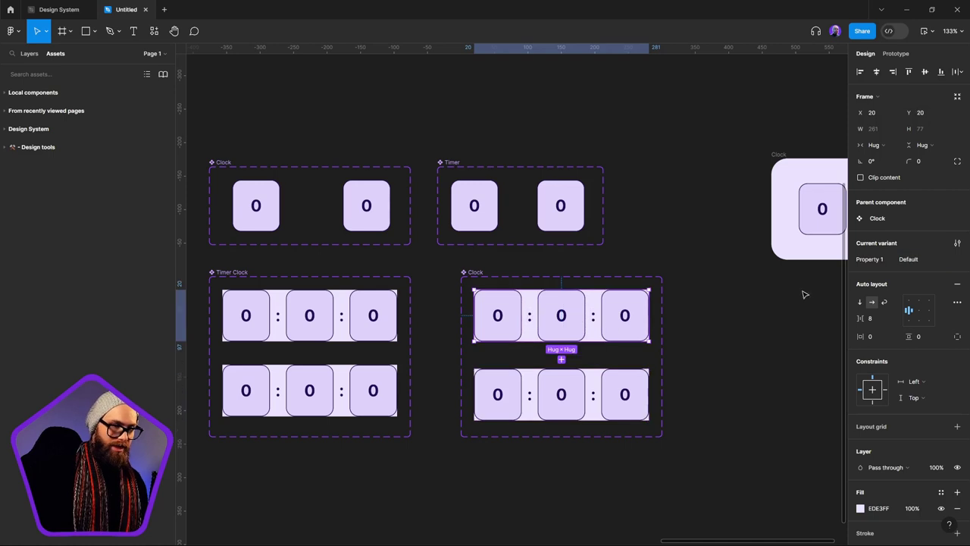
{"action": "double_click", "coordinate": [871, 260]}
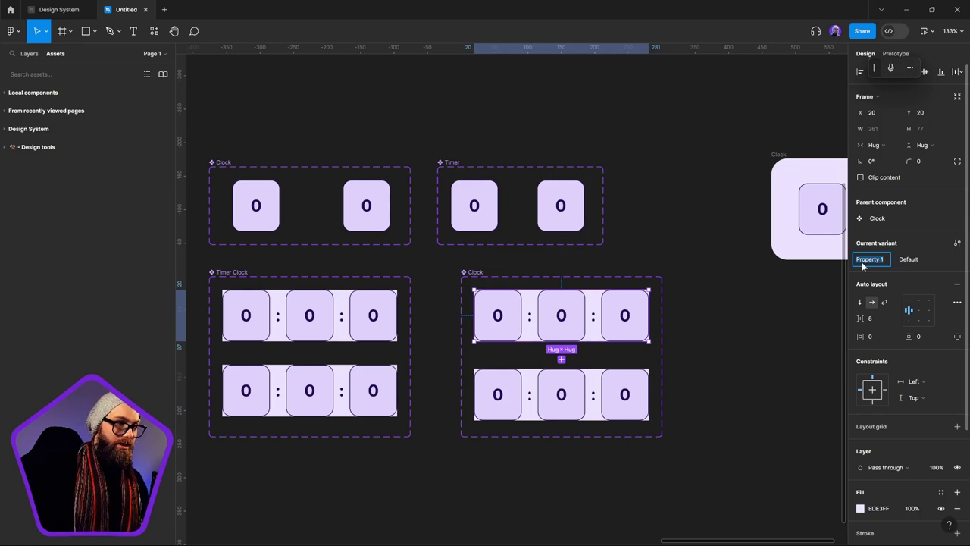
{"action": "type", "text": "T"}
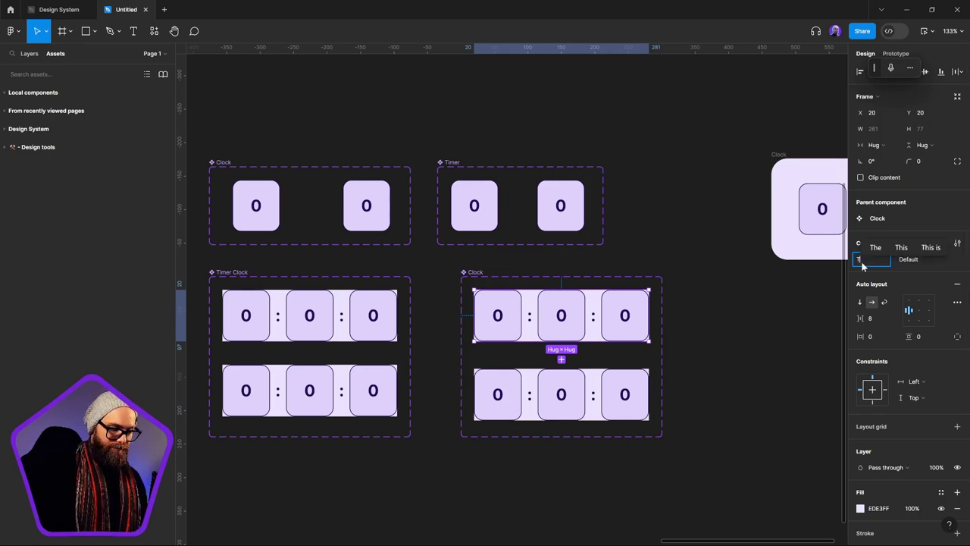
{"action": "type", "text": "ick"}
{"action": "key", "text": "Return"}
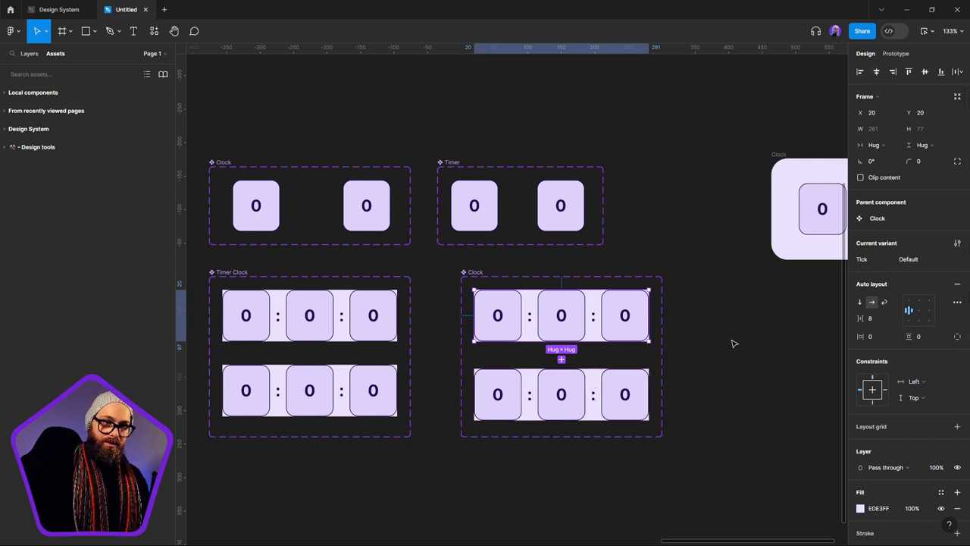
Step: Set the upper three-digit Clock variant's property value to Tick
{"action": "left_click", "coordinate": [924, 263]}
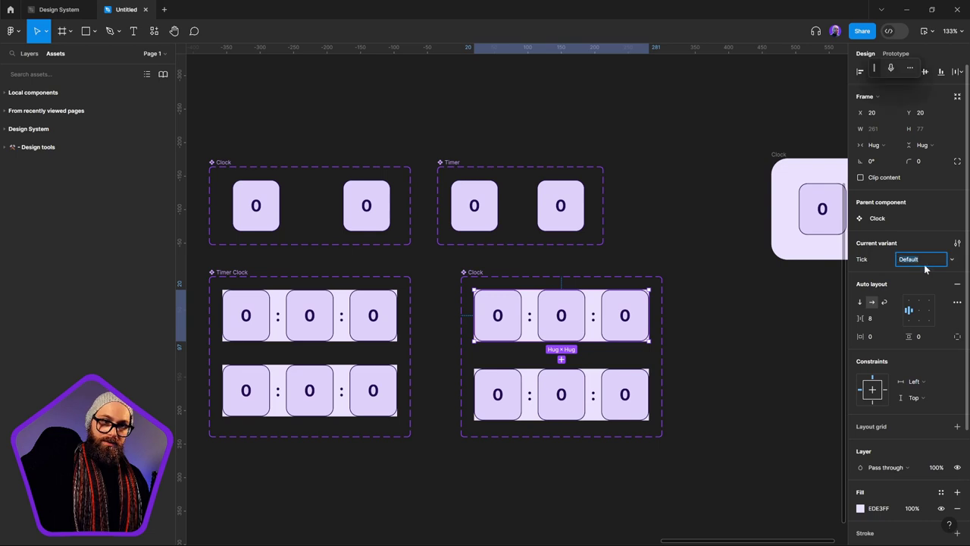
{"action": "type", "text": "Tick"}
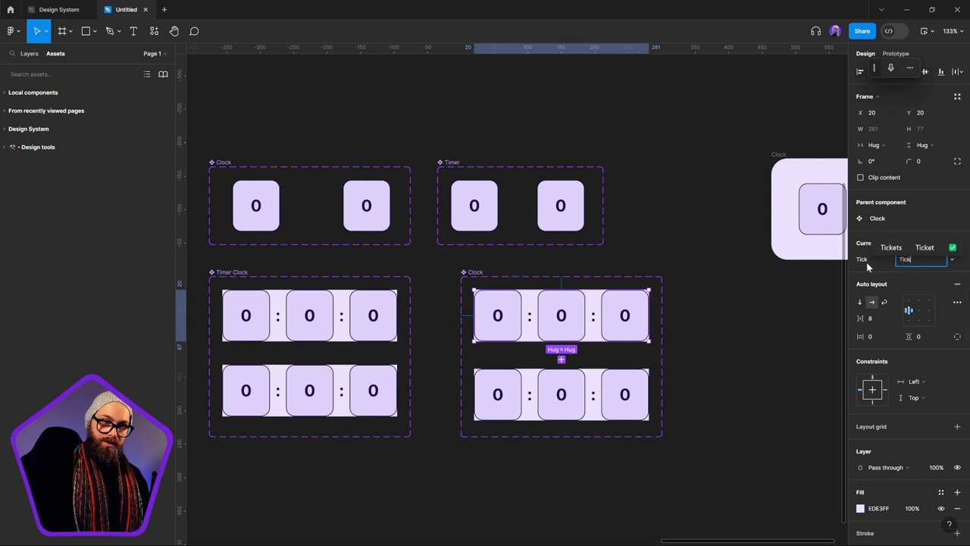
{"action": "key", "text": "Return"}
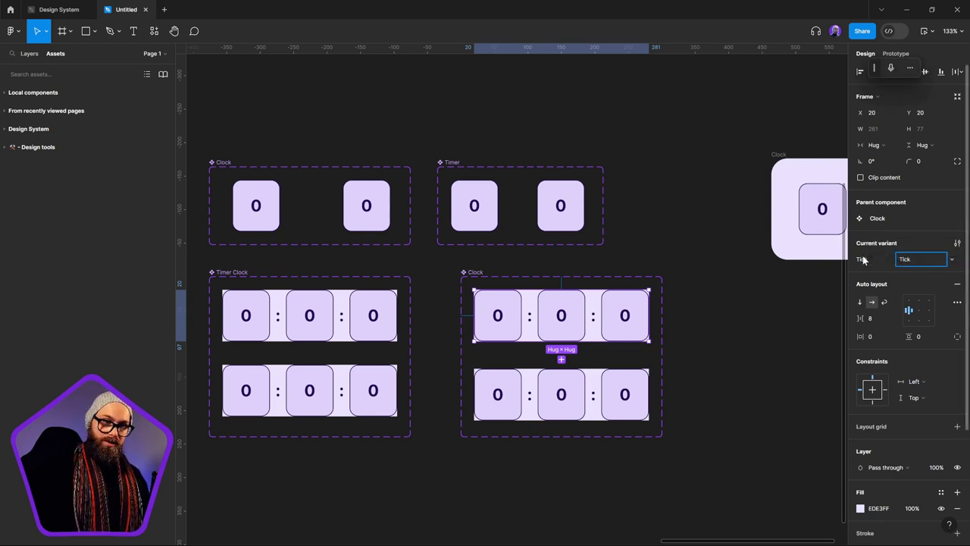
Step: Rename the three-digit Clock set's variant property as State and clear the selection
{"action": "double_click", "coordinate": [867, 261]}
{"action": "type", "text": "Sta"}
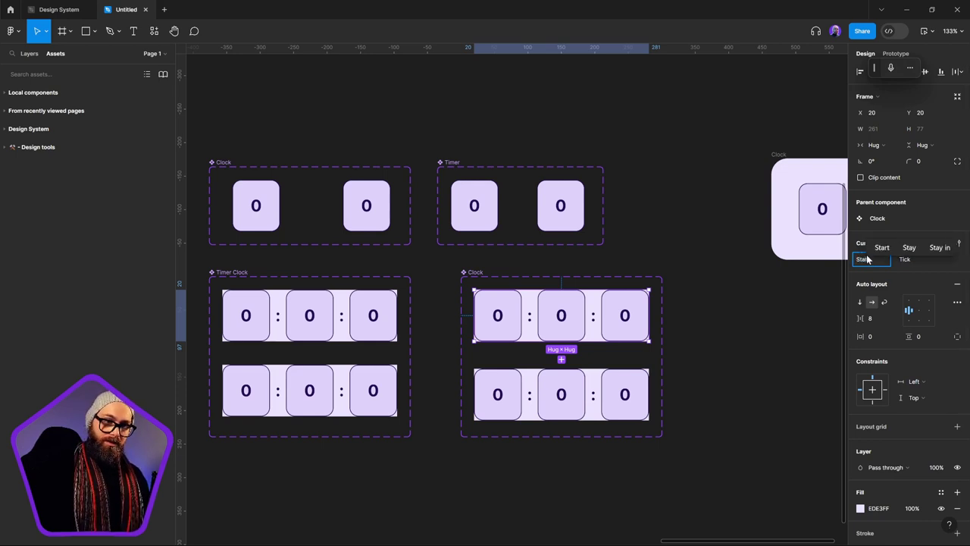
{"action": "type", "text": "te"}
{"action": "key", "text": "Return"}
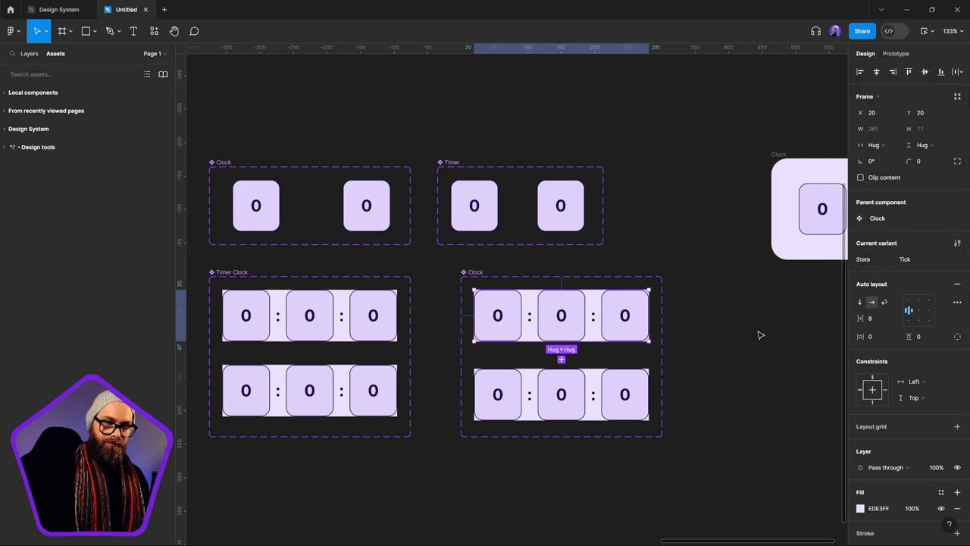
{"action": "left_click", "coordinate": [760, 335]}
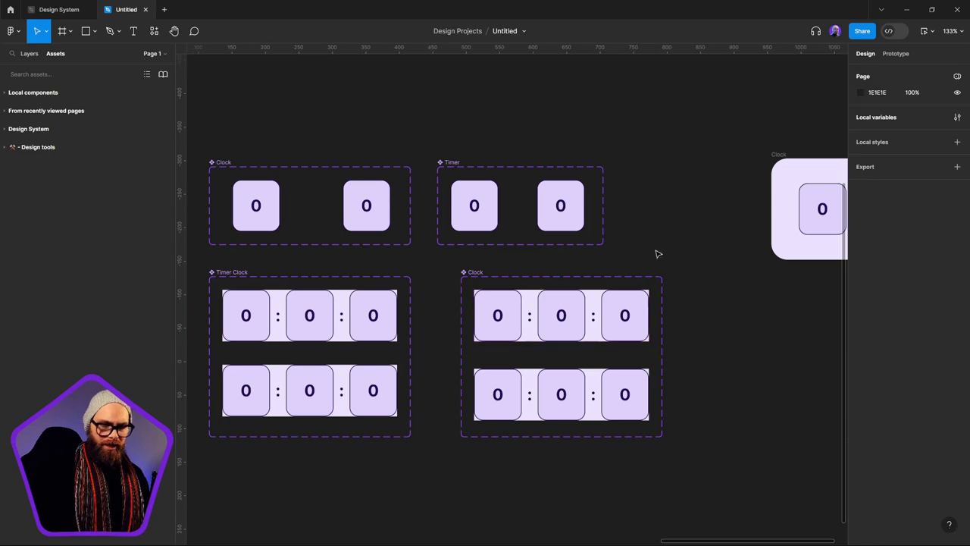
{"action": "left_click", "coordinate": [478, 278]}
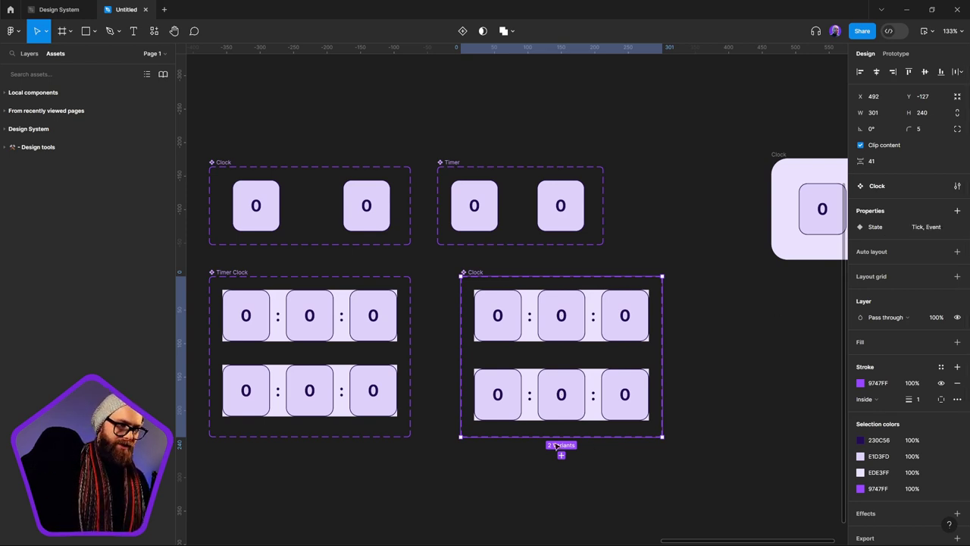
{"action": "left_click", "coordinate": [539, 387]}
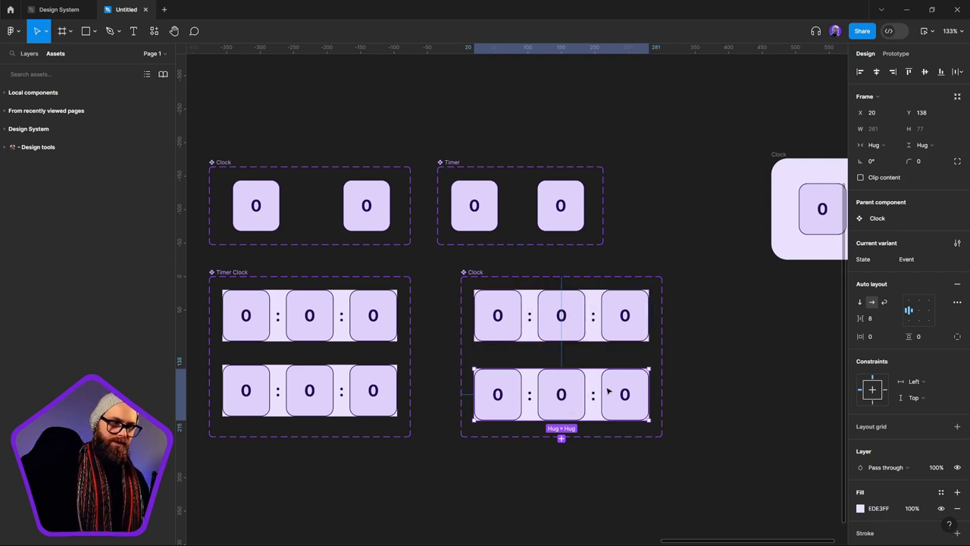
{"action": "left_click", "coordinate": [702, 448]}
Step: Link the three-digit Clock's Tick variant to its Event variant with an After delay trigger
{"action": "left_click", "coordinate": [646, 328]}
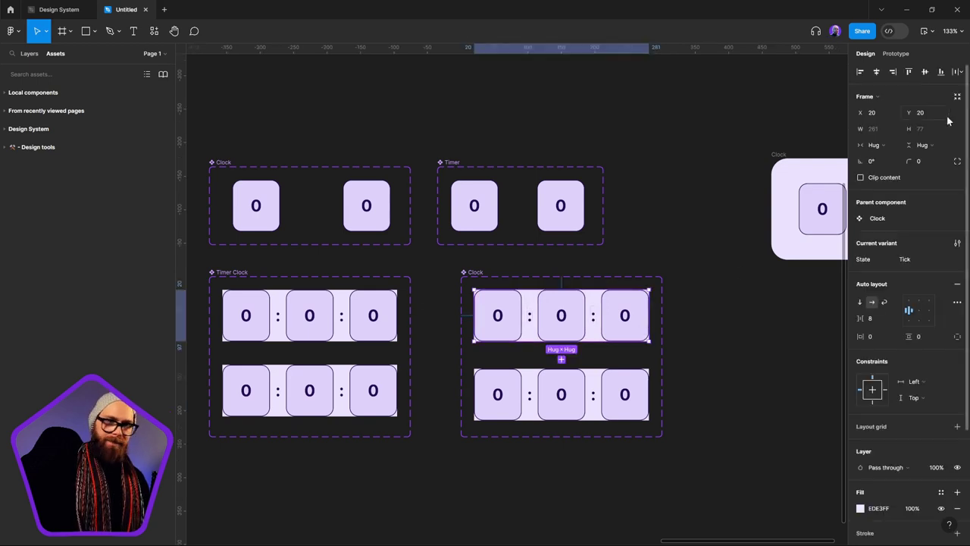
{"action": "left_click", "coordinate": [895, 53]}
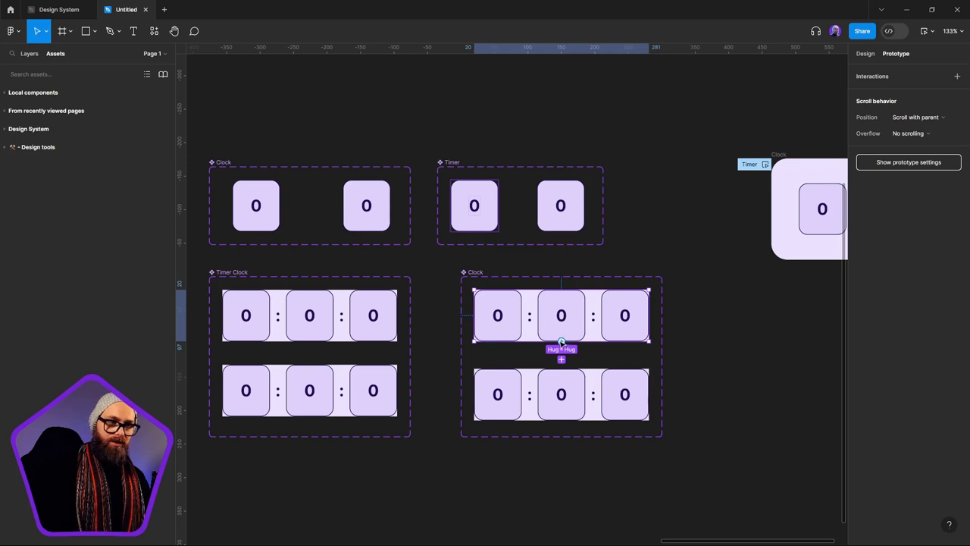
{"action": "left_click_drag", "start_coordinate": [561, 359], "coordinate": [570, 394]}
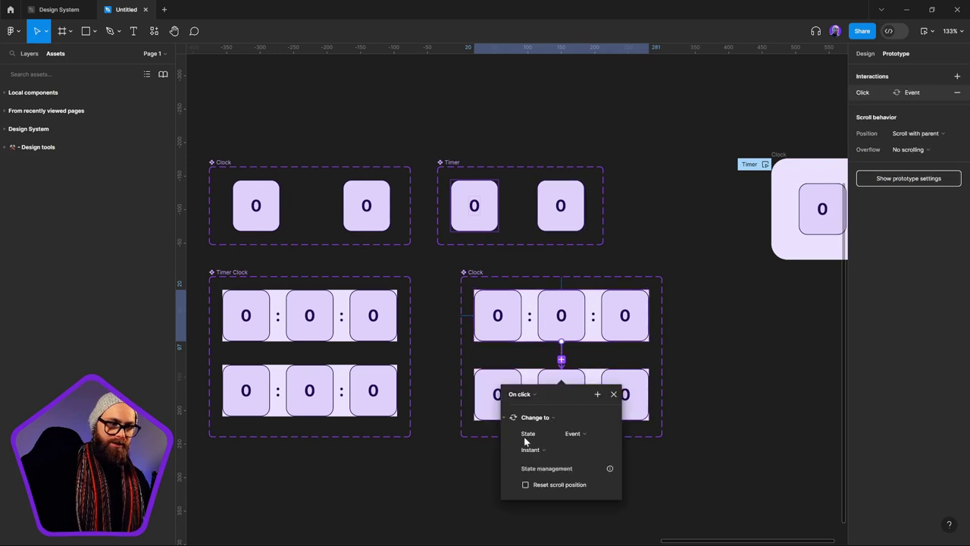
{"action": "left_click", "coordinate": [520, 394]}
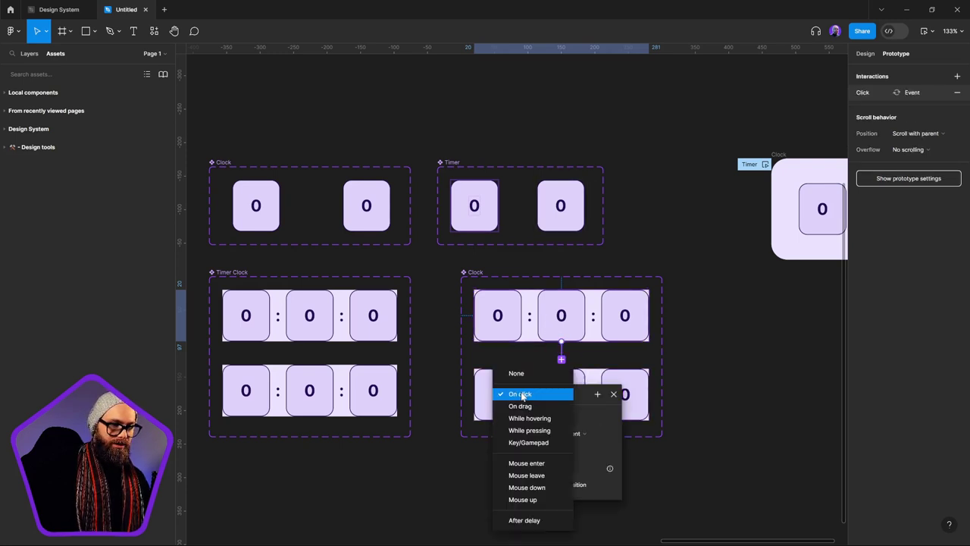
{"action": "left_click", "coordinate": [522, 521]}
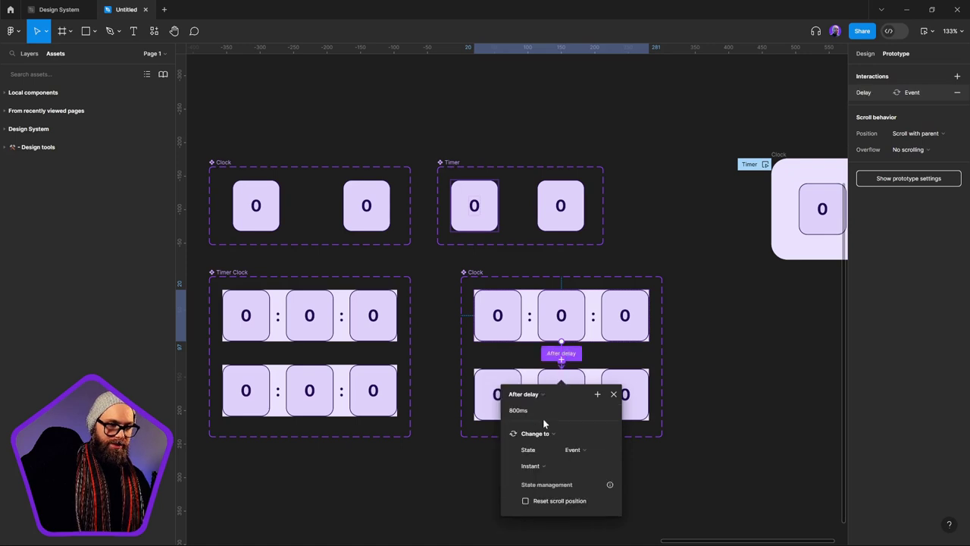
Step: Set the Tick-to-Event interaction's delay to 999 ms and close the interaction's settings
{"action": "left_click", "coordinate": [522, 410]}
{"action": "type", "text": "9999"}
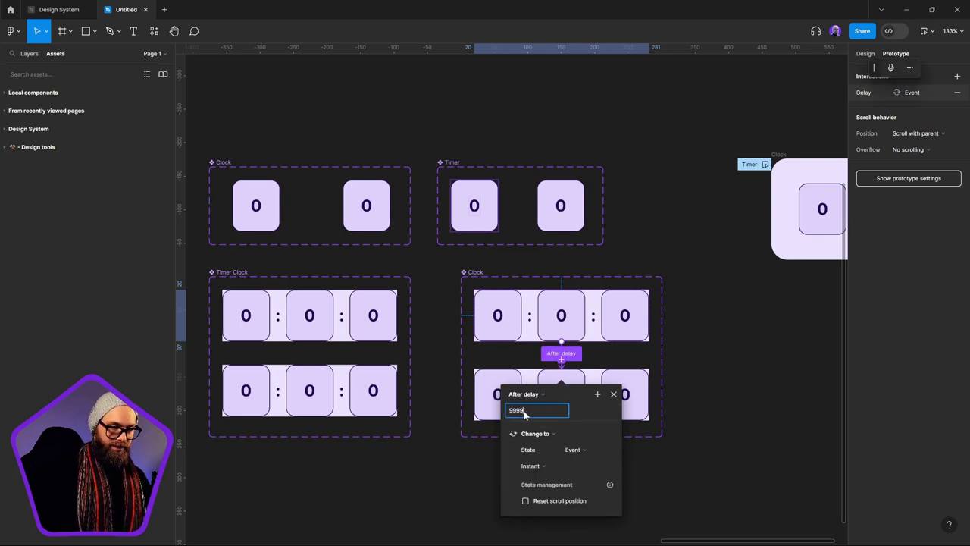
{"action": "key", "text": "Return"}
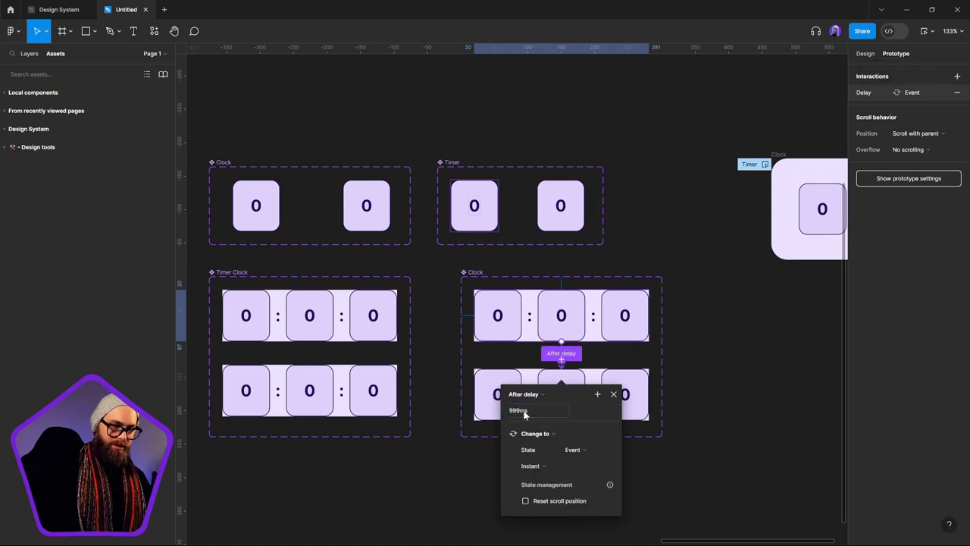
{"action": "left_click", "coordinate": [614, 394]}
{"action": "left_click", "coordinate": [695, 427]}
Step: Link the three-digit Clock's Event variant back to the Tick variant with an After delay trigger
{"action": "scroll", "coordinate": [630, 409], "scroll_direction": "down", "scroll_amount": 1}
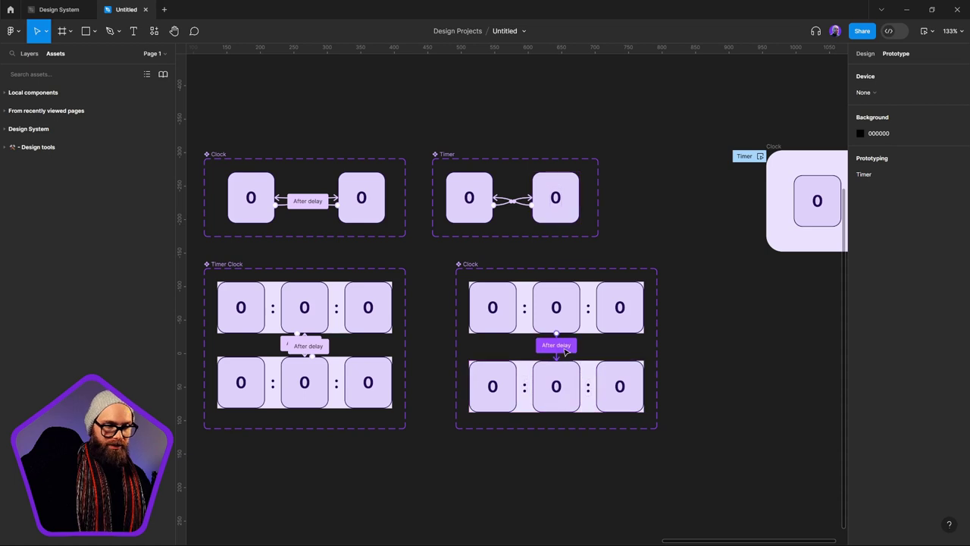
{"action": "left_click", "coordinate": [591, 392]}
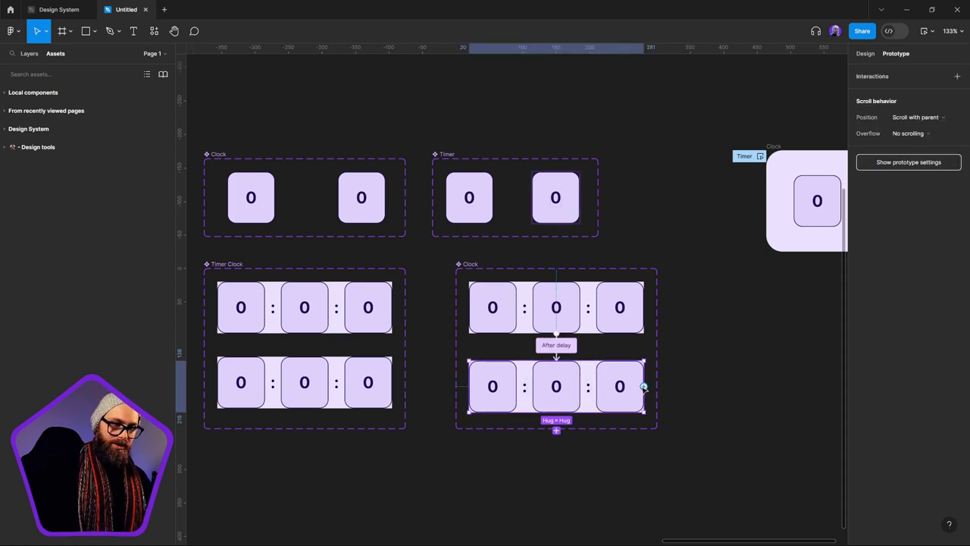
{"action": "left_click", "coordinate": [556, 339]}
{"action": "left_click", "coordinate": [524, 371]}
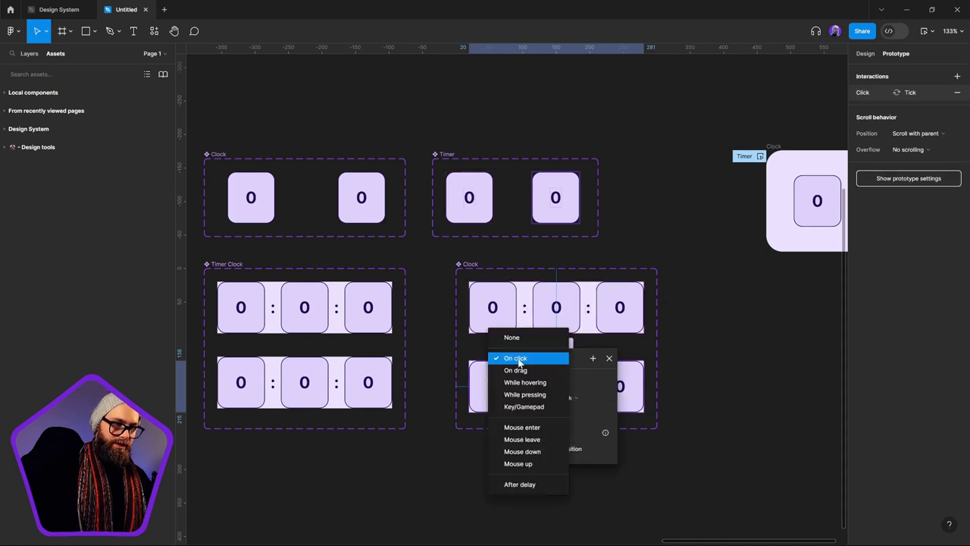
{"action": "left_click", "coordinate": [533, 484]}
Step: Set the Event-to-Tick interaction's delay to 1 ms and close the interaction's settings
{"action": "left_click", "coordinate": [532, 377]}
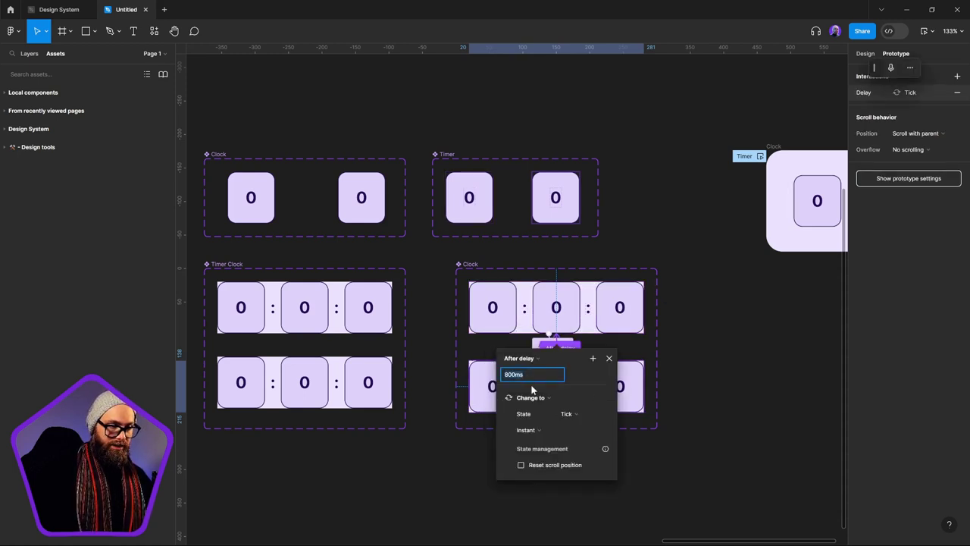
{"action": "type", "text": "1"}
{"action": "key", "text": "Return"}
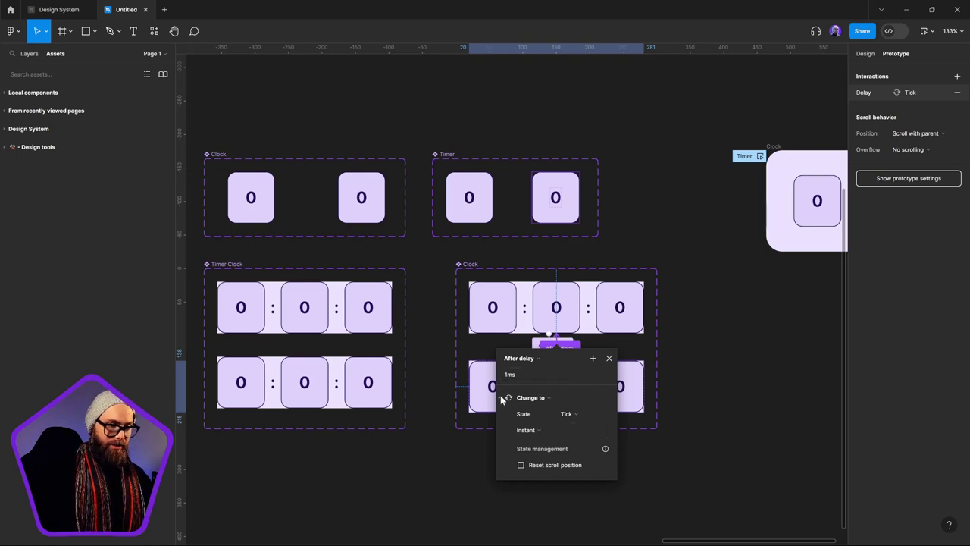
{"action": "left_click", "coordinate": [501, 398]}
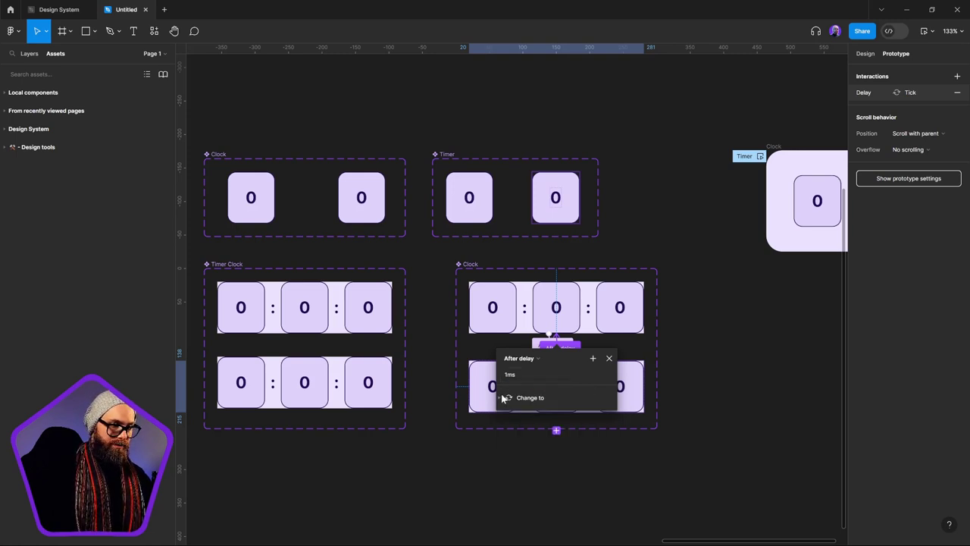
{"action": "left_click", "coordinate": [664, 383]}
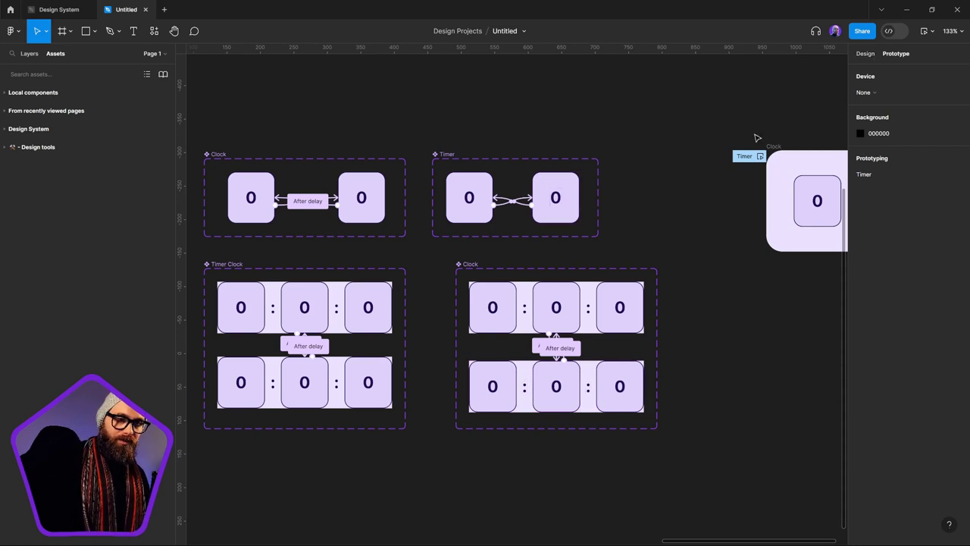
Step: Open the local variables and review the Clock collection alongside the three-digit Clock's two variants
{"action": "left_click", "coordinate": [865, 53]}
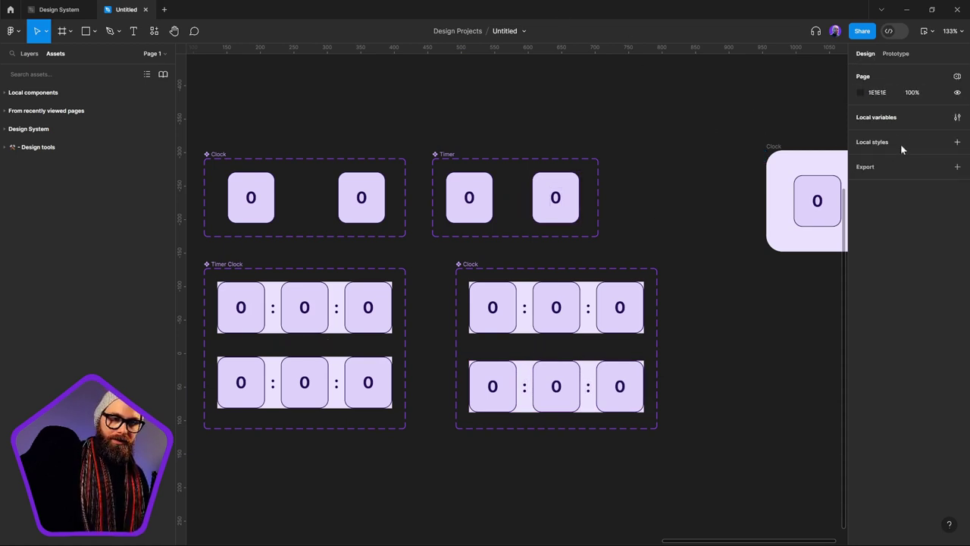
{"action": "left_click", "coordinate": [958, 116]}
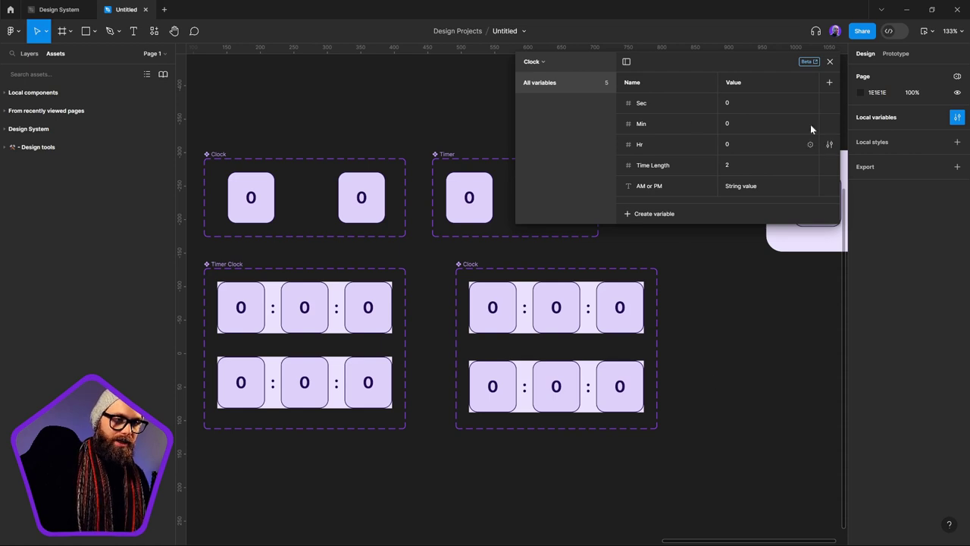
{"action": "left_click", "coordinate": [561, 375]}
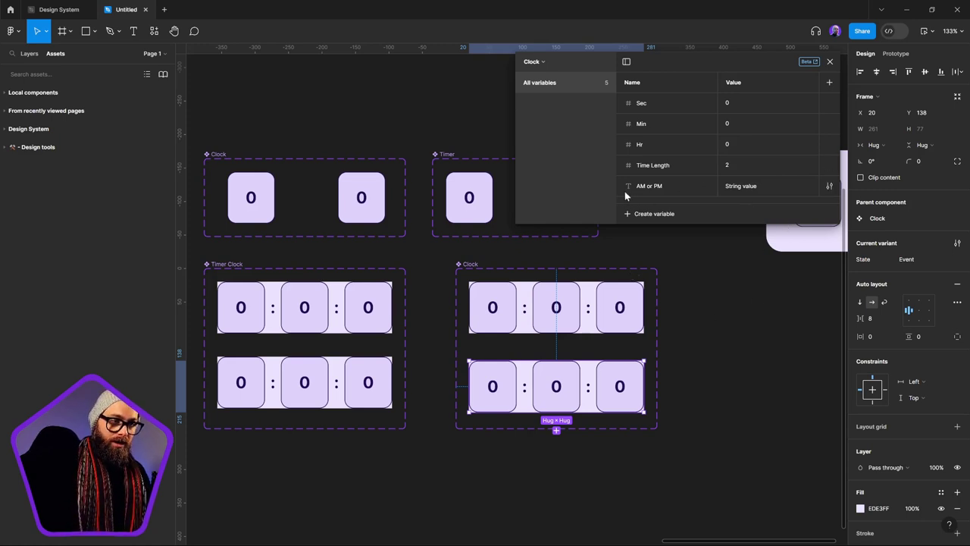
{"action": "left_click", "coordinate": [568, 310]}
{"action": "left_click", "coordinate": [774, 336]}
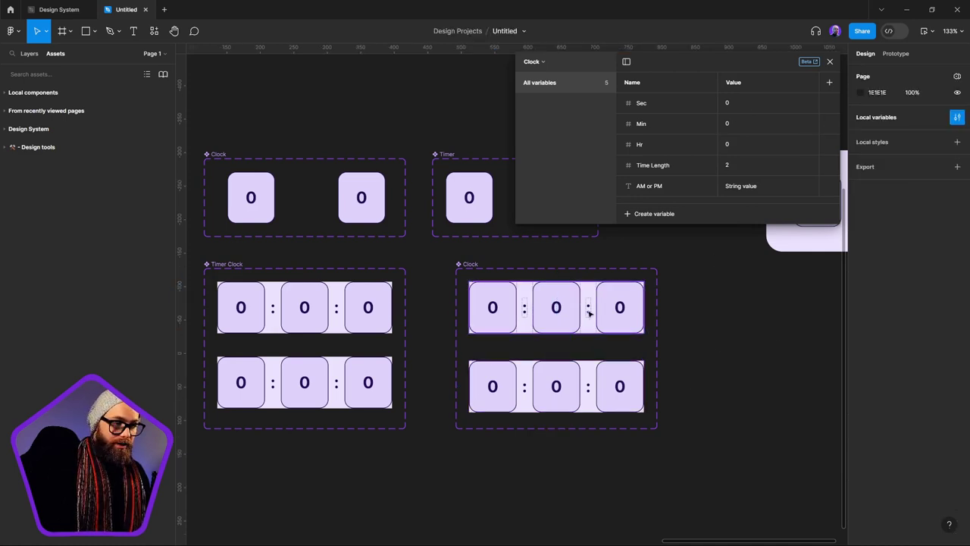
{"action": "left_click", "coordinate": [590, 312]}
{"action": "left_click", "coordinate": [725, 356]}
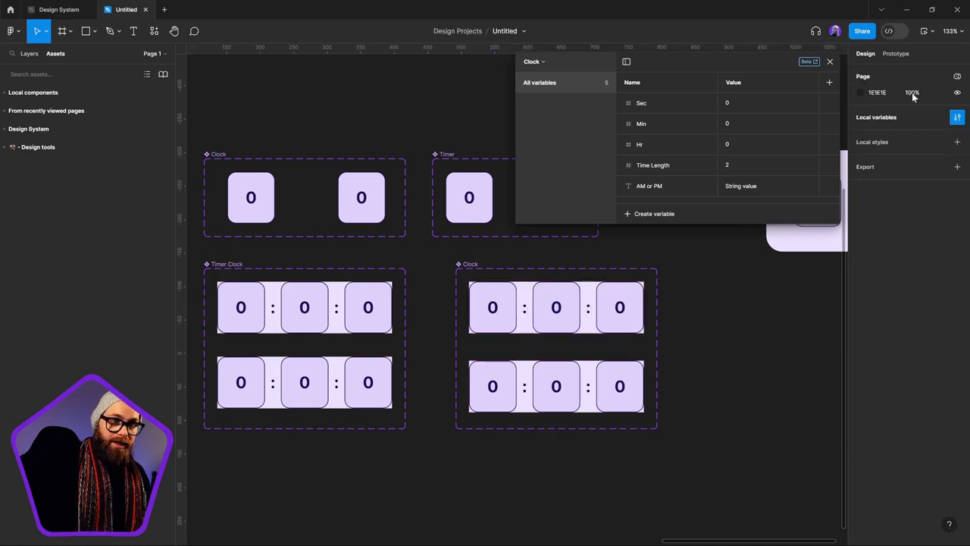
Step: Add a Conditional action to the Event variant's after-delay interaction that changes to Tick
{"action": "left_click", "coordinate": [904, 55]}
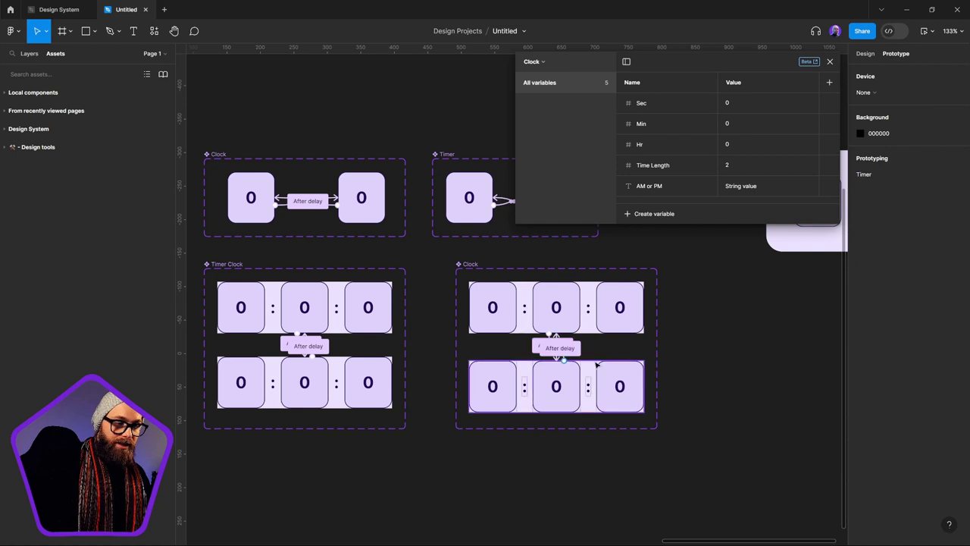
{"action": "scroll", "coordinate": [596, 364], "scroll_direction": "up", "scroll_amount": 5}
{"action": "left_click", "coordinate": [551, 329]}
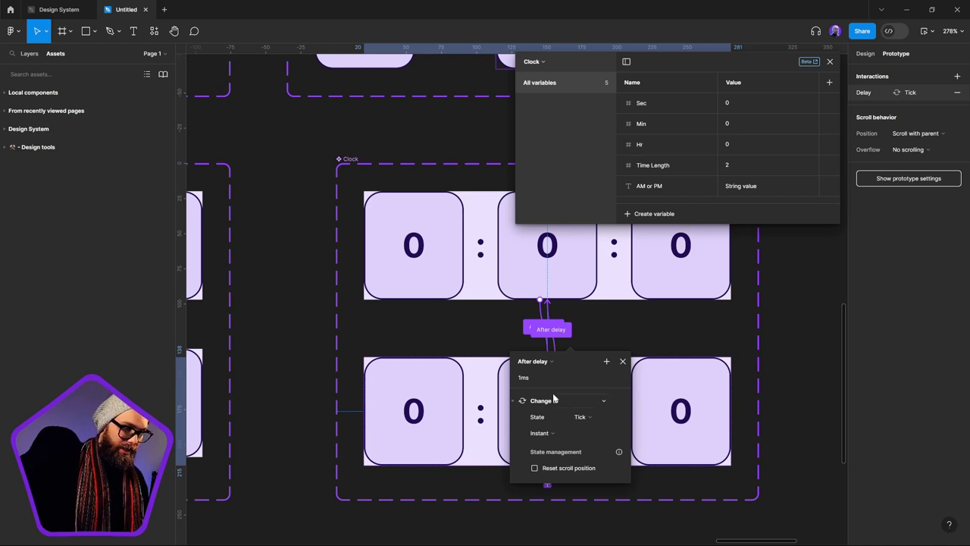
{"action": "left_click", "coordinate": [544, 362]}
{"action": "left_click", "coordinate": [602, 370]}
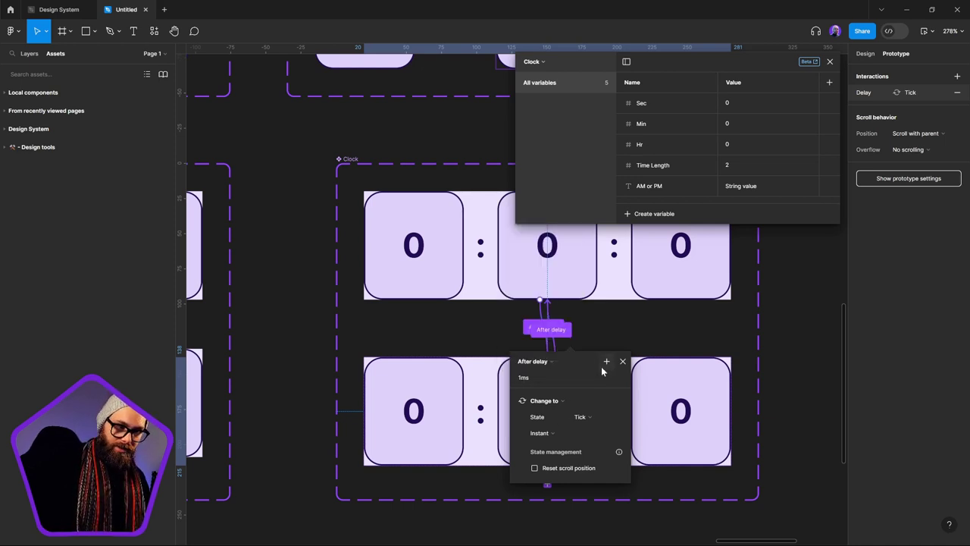
{"action": "left_click", "coordinate": [606, 361]}
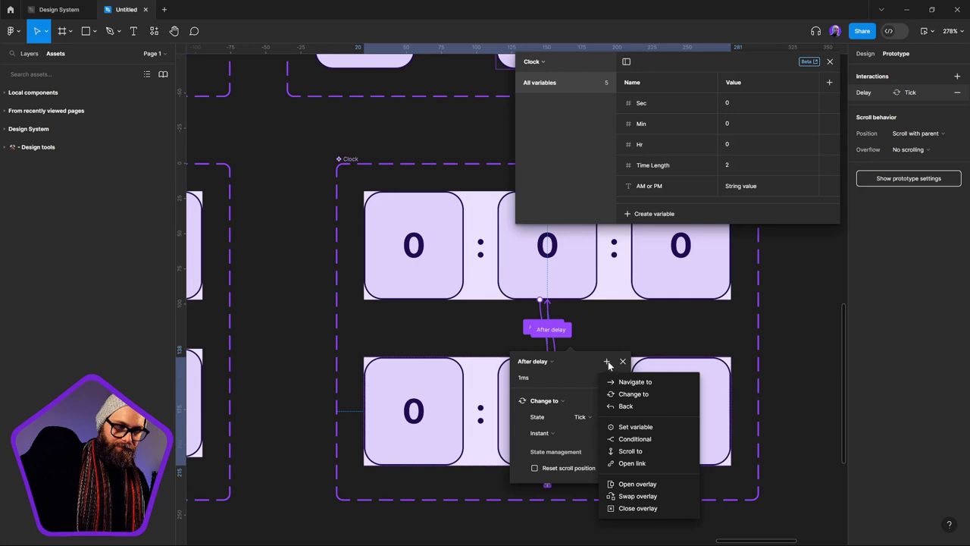
{"action": "left_click", "coordinate": [629, 438]}
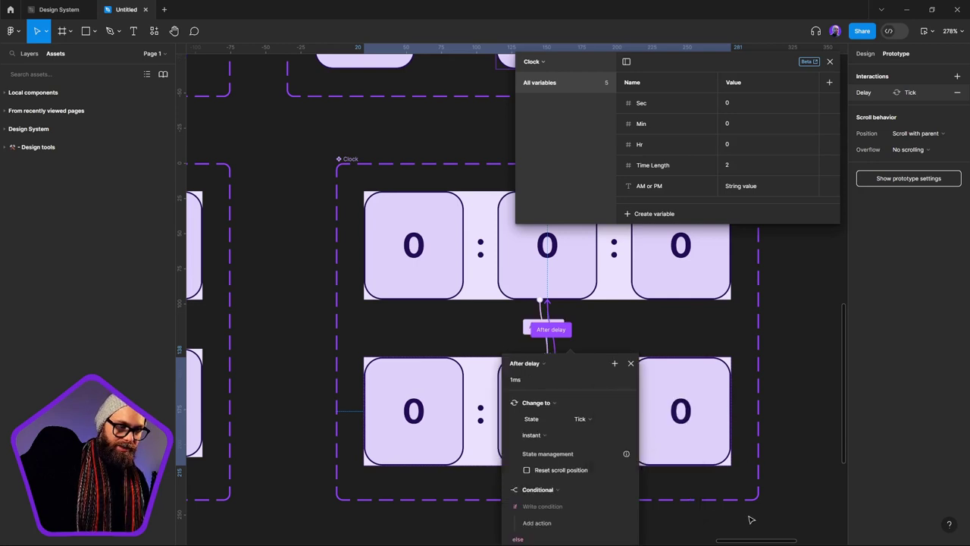
Step: Write the Event interaction's condition as Sec < Time Length, using the variables from the local Clock collection
{"action": "scroll", "coordinate": [745, 425], "scroll_direction": "down", "scroll_amount": 2}
{"action": "scroll", "coordinate": [745, 425], "scroll_direction": "down", "scroll_amount": 5}
{"action": "scroll", "coordinate": [745, 425], "scroll_direction": "right", "scroll_amount": 4}
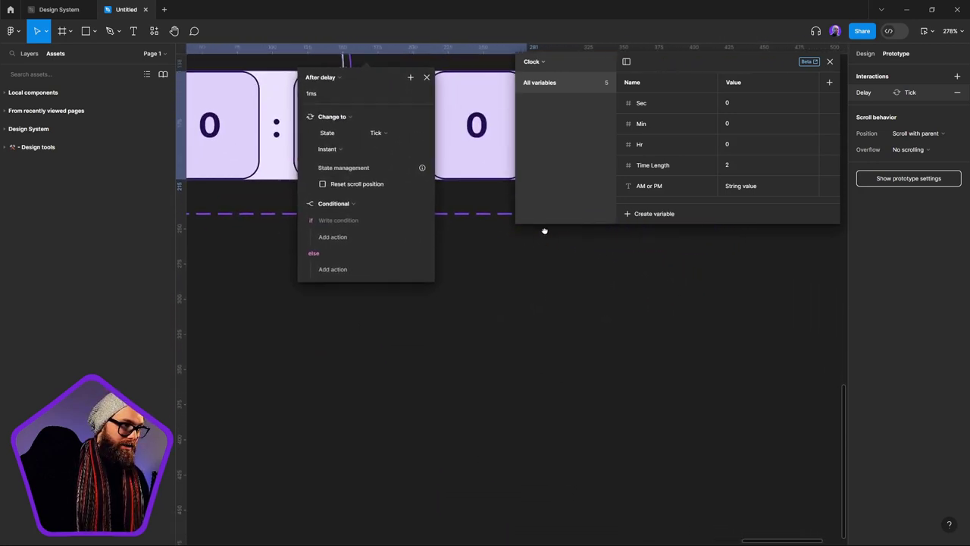
{"action": "scroll", "coordinate": [606, 298], "scroll_direction": "up", "scroll_amount": 1}
{"action": "scroll", "coordinate": [606, 298], "scroll_direction": "left", "scroll_amount": 1}
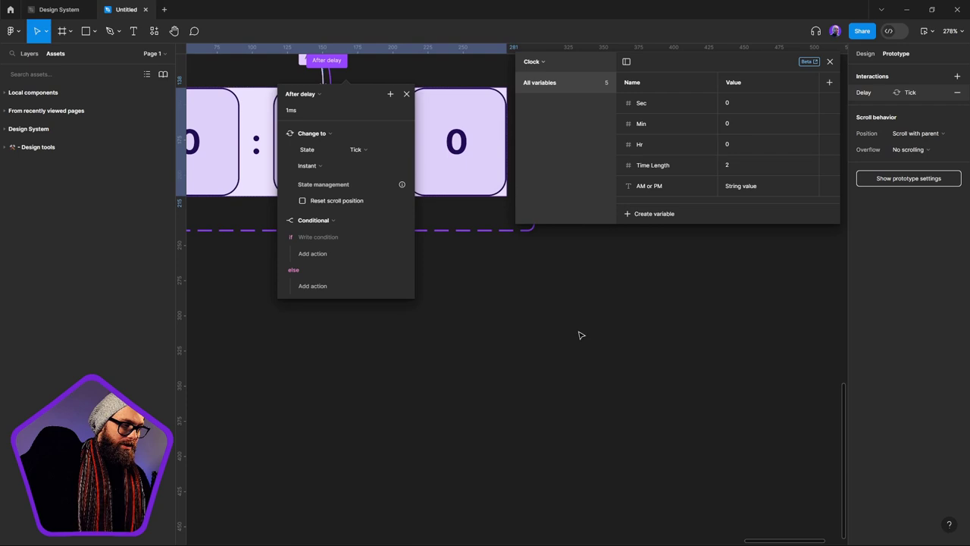
{"action": "left_click", "coordinate": [320, 237]}
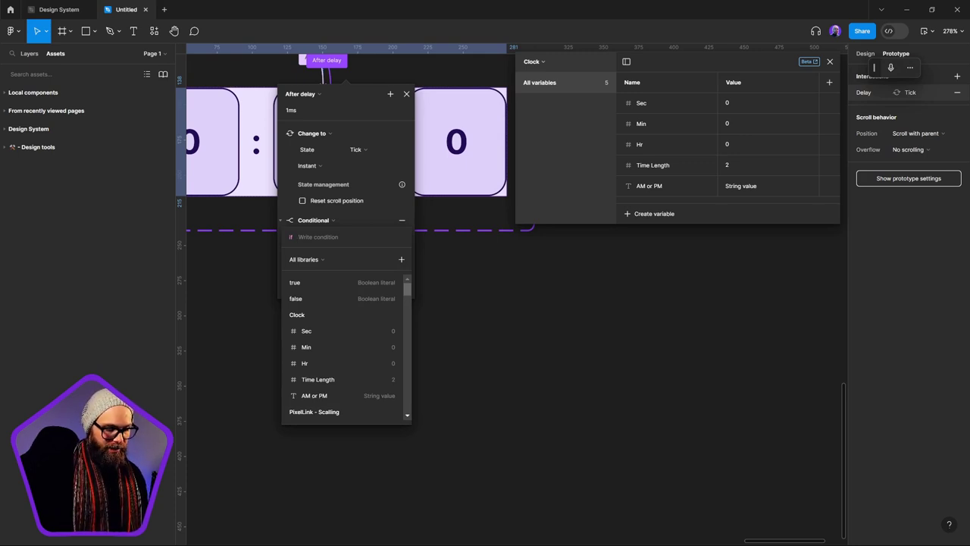
{"action": "left_click", "coordinate": [312, 332]}
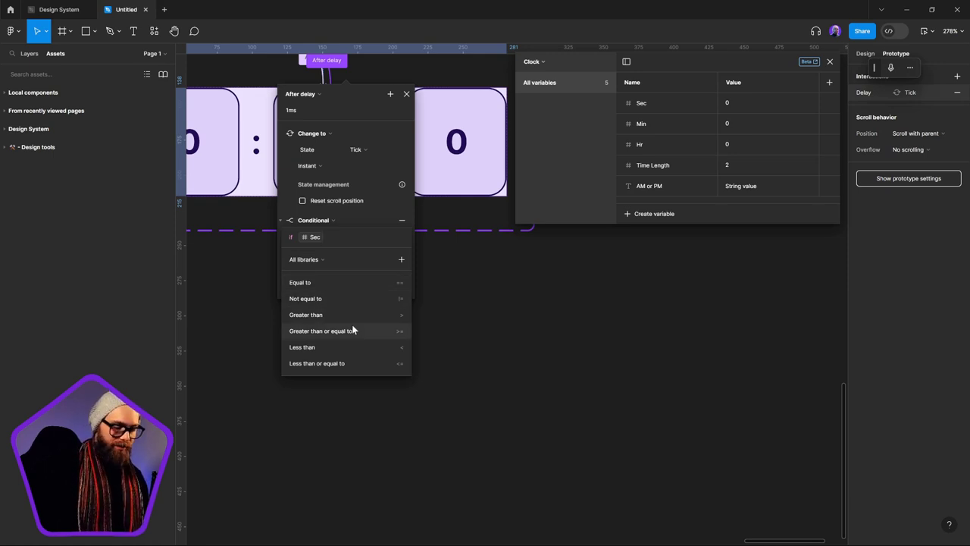
{"action": "key", "text": "space"}
{"action": "key", "text": "BackSpace"}
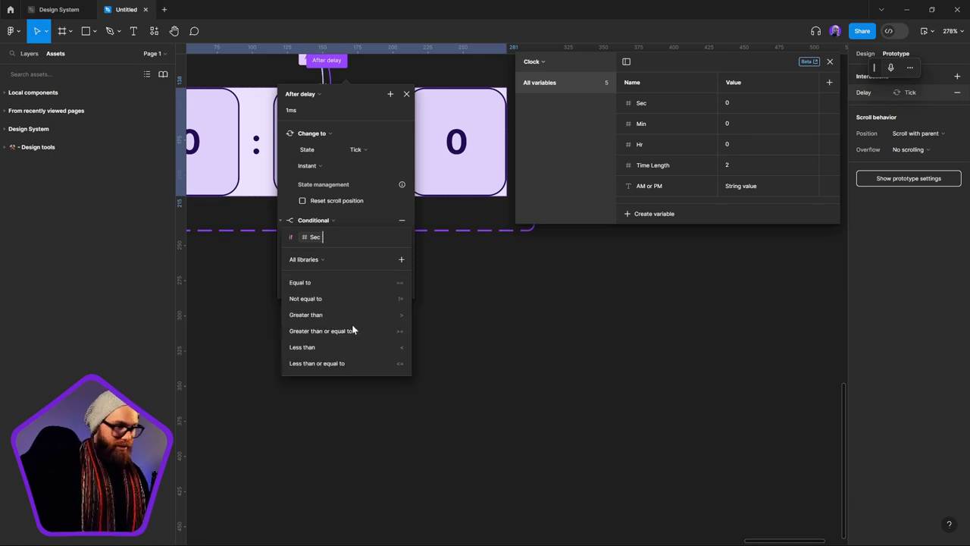
{"action": "type", "text": "<"}
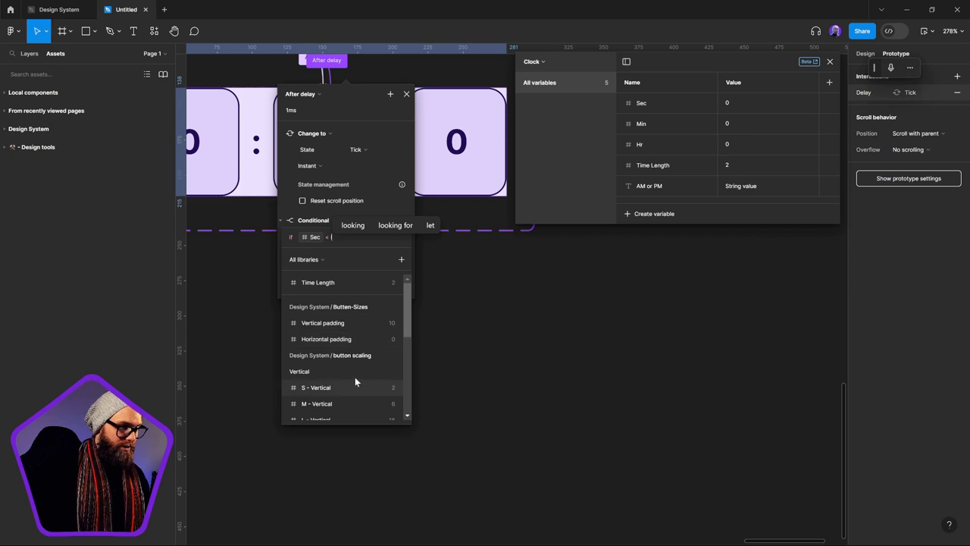
{"action": "scroll", "coordinate": [354, 376], "scroll_direction": "down", "scroll_amount": 3}
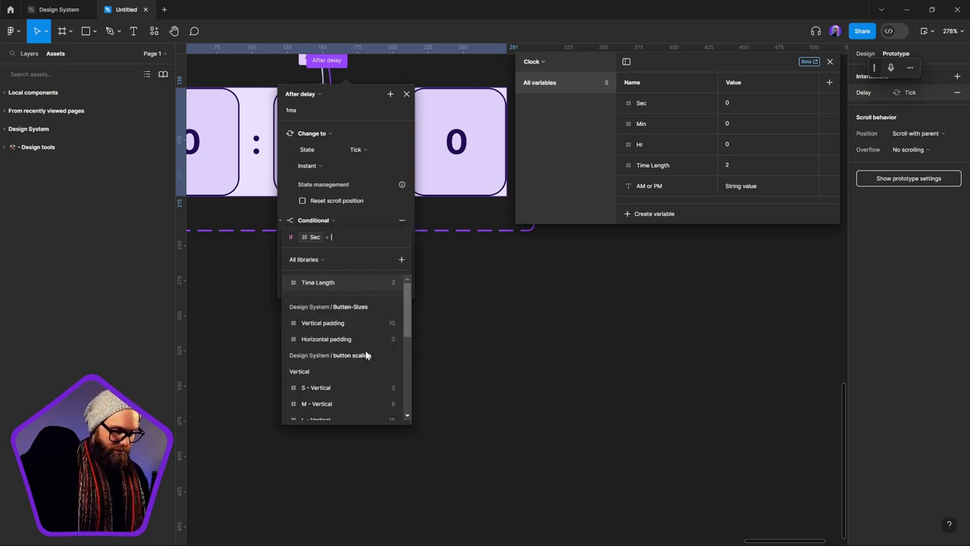
{"action": "type", "text": "len"}
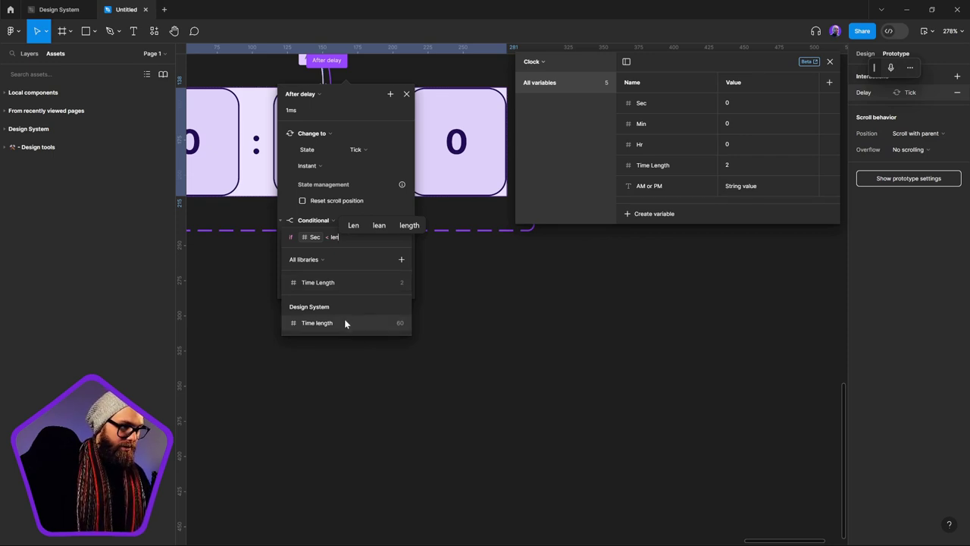
{"action": "left_click", "coordinate": [316, 283]}
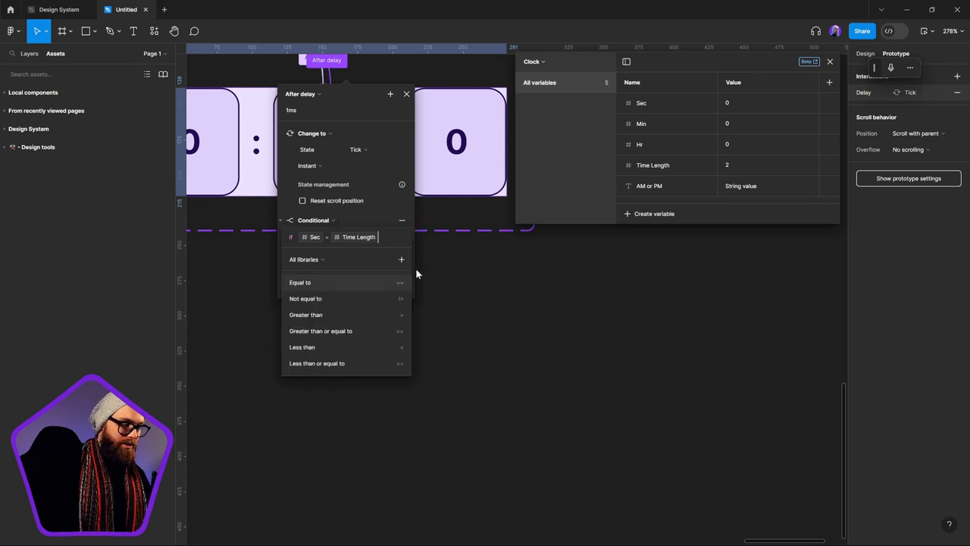
Step: Add a Set variable action to the Sec < Time Length condition's if branch, setting Sec to Sec + 1
{"action": "key", "text": "Escape"}
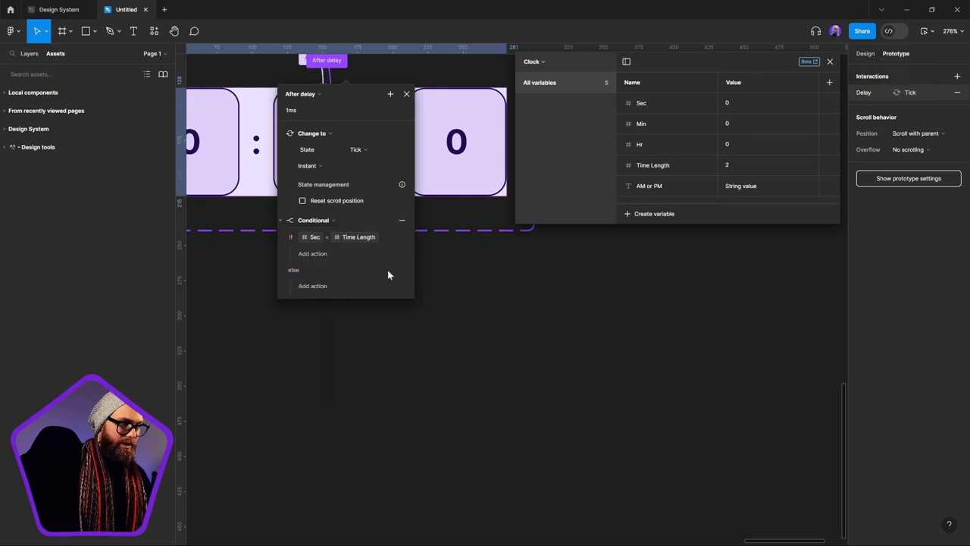
{"action": "left_click", "coordinate": [313, 254]}
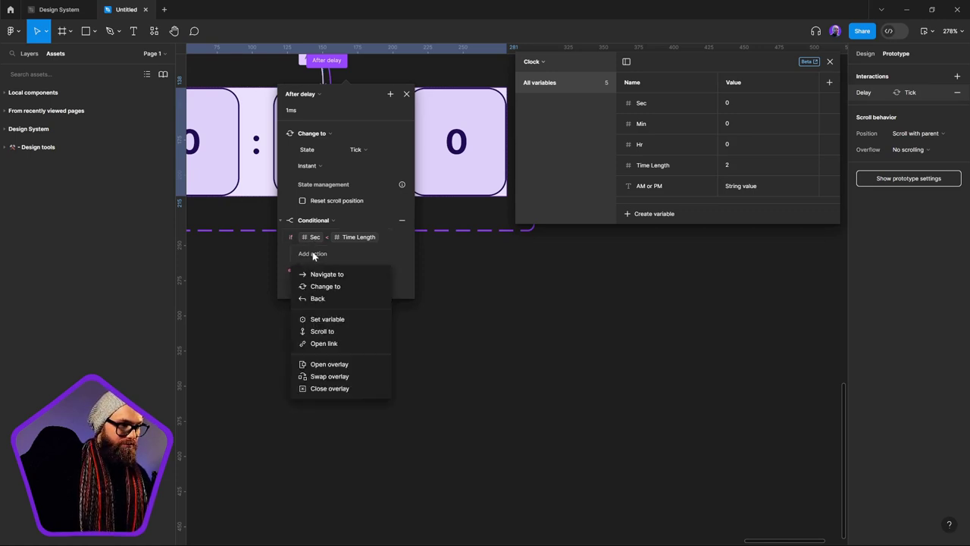
{"action": "left_click", "coordinate": [336, 319]}
{"action": "left_click", "coordinate": [332, 317]}
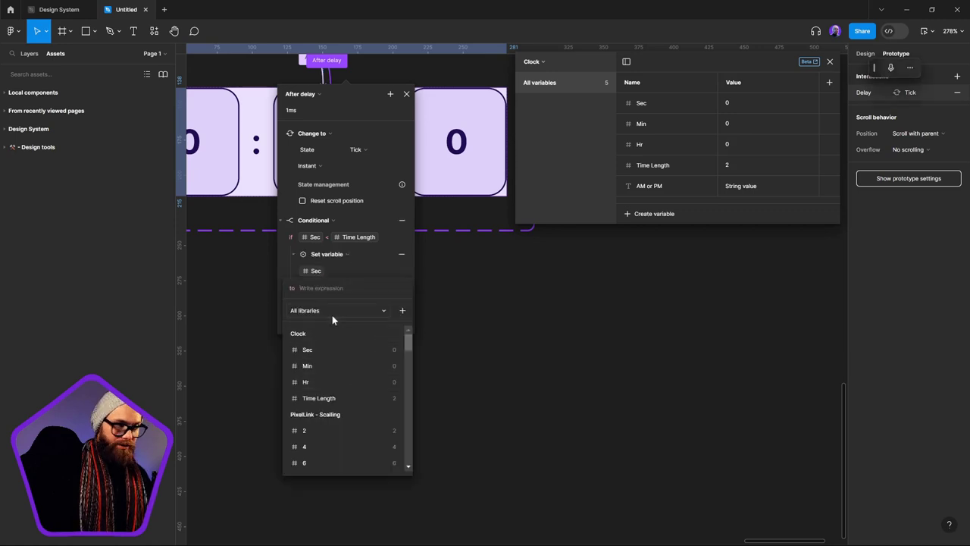
{"action": "type", "text": "se"}
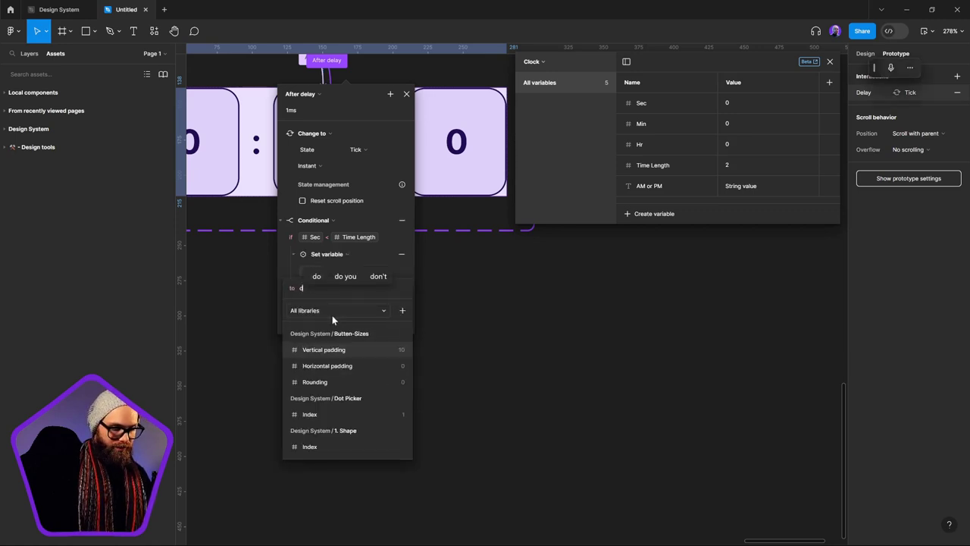
{"action": "left_click", "coordinate": [315, 336]}
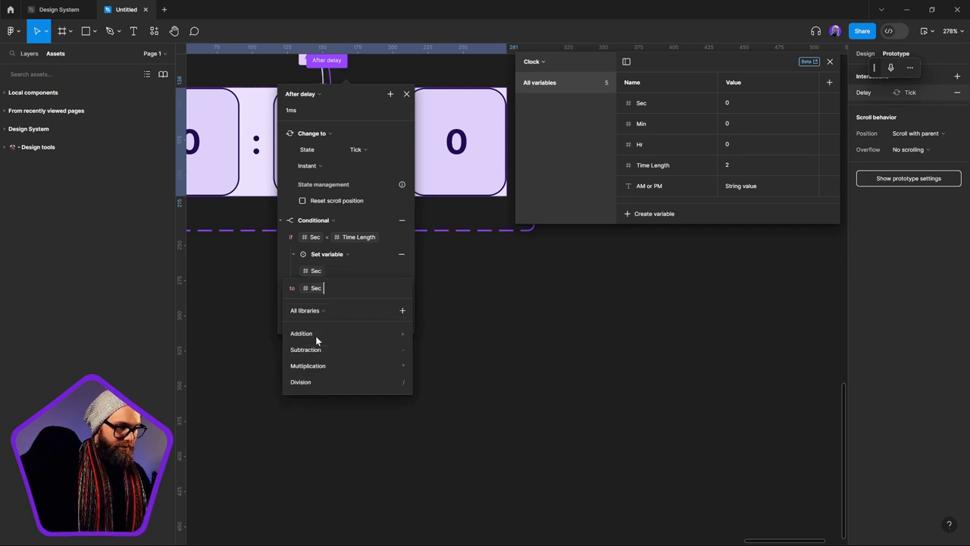
{"action": "type", "text": "+ 1"}
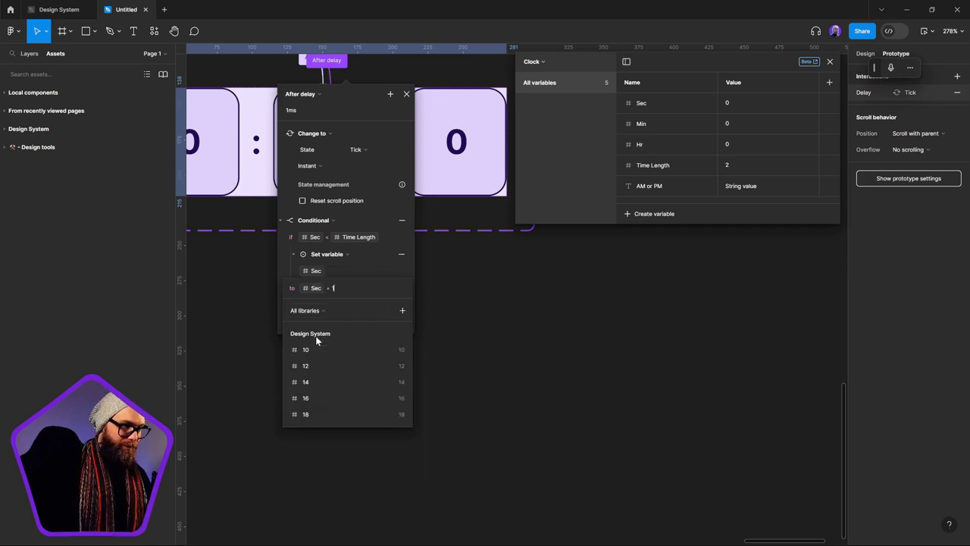
{"action": "key", "text": "Return"}
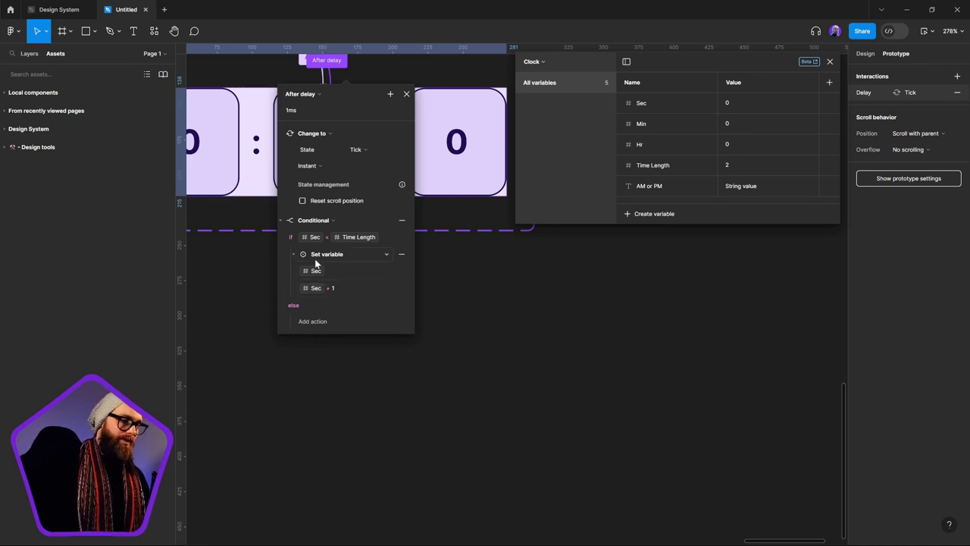
{"action": "left_click", "coordinate": [292, 253]}
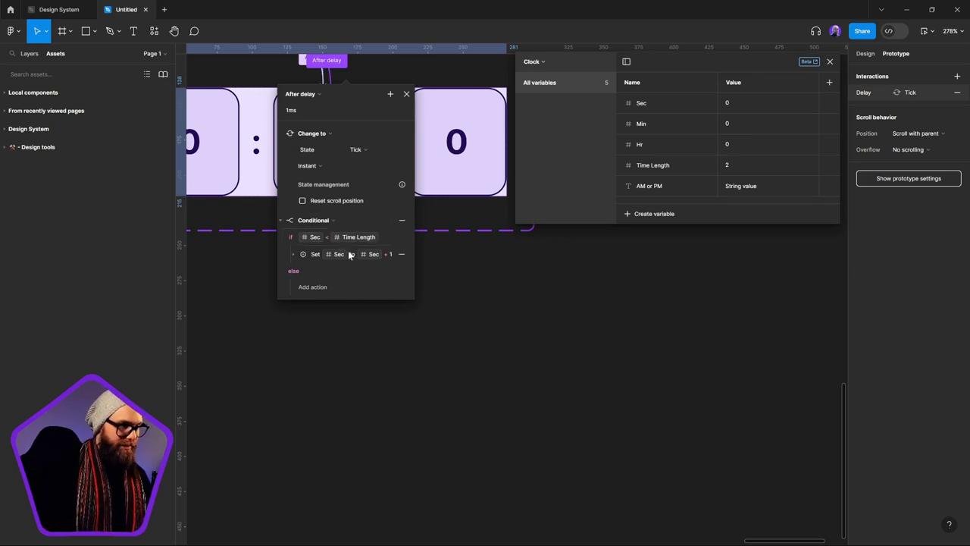
Step: Add a Set variable action to the Sec conditional's else branch that resets Sec to 0
{"action": "left_click", "coordinate": [317, 288]}
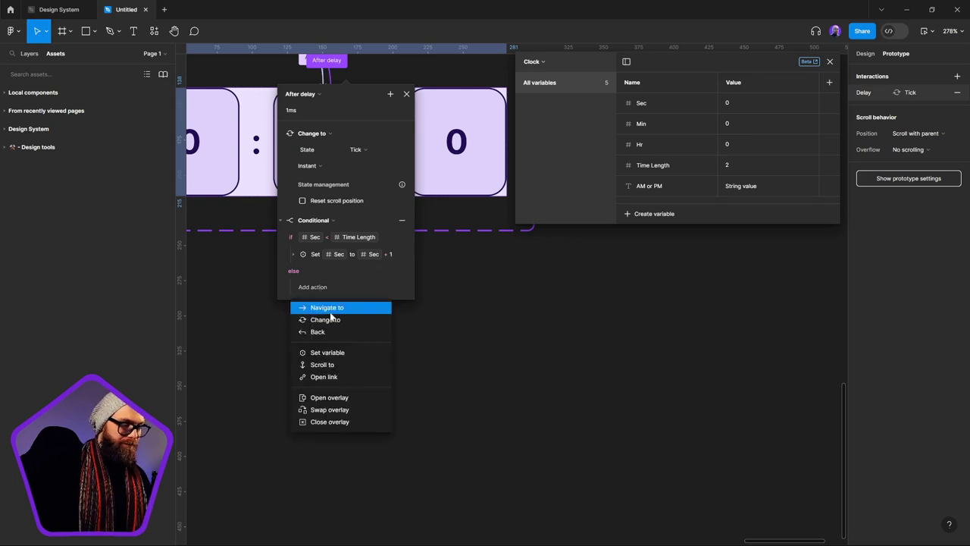
{"action": "left_click", "coordinate": [356, 353]}
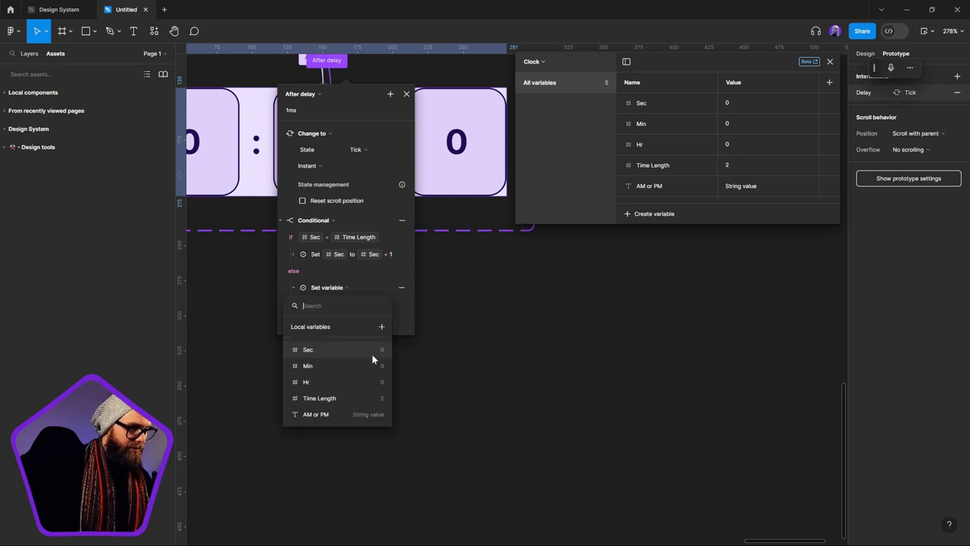
{"action": "left_click", "coordinate": [331, 351]}
{"action": "type", "text": "0"}
{"action": "key", "text": "Return"}
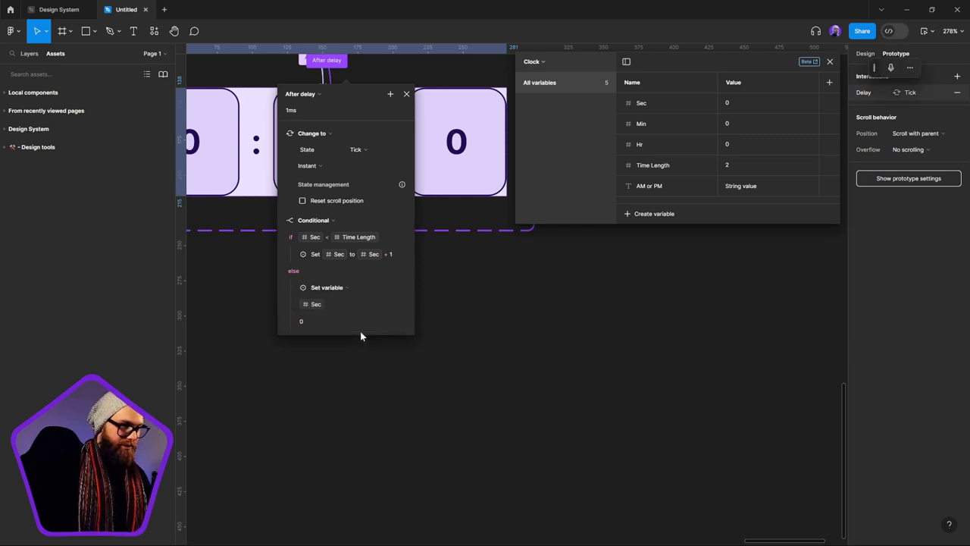
{"action": "left_click", "coordinate": [297, 288]}
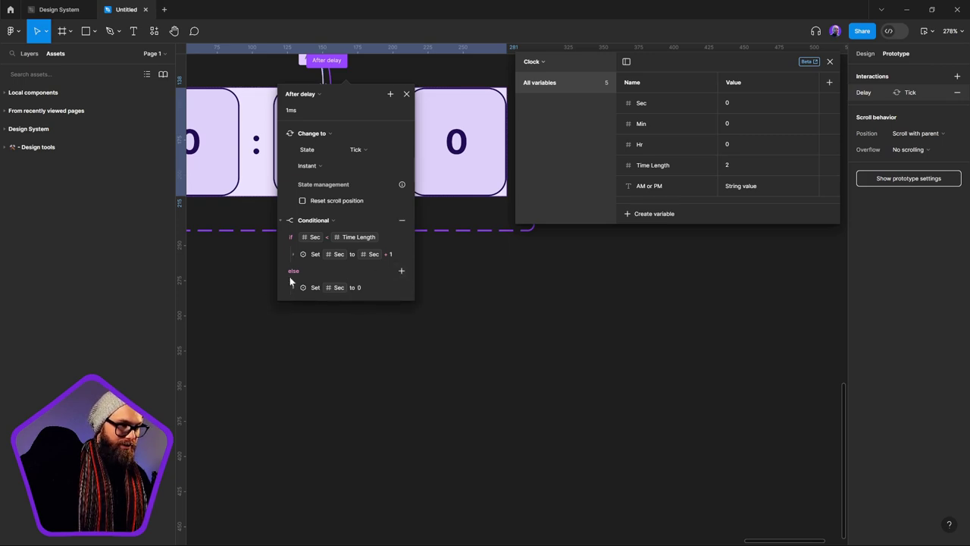
Step: Add a second Set variable action to the Sec conditional's else branch, setting Min to Min + 1
{"action": "left_click", "coordinate": [401, 272]}
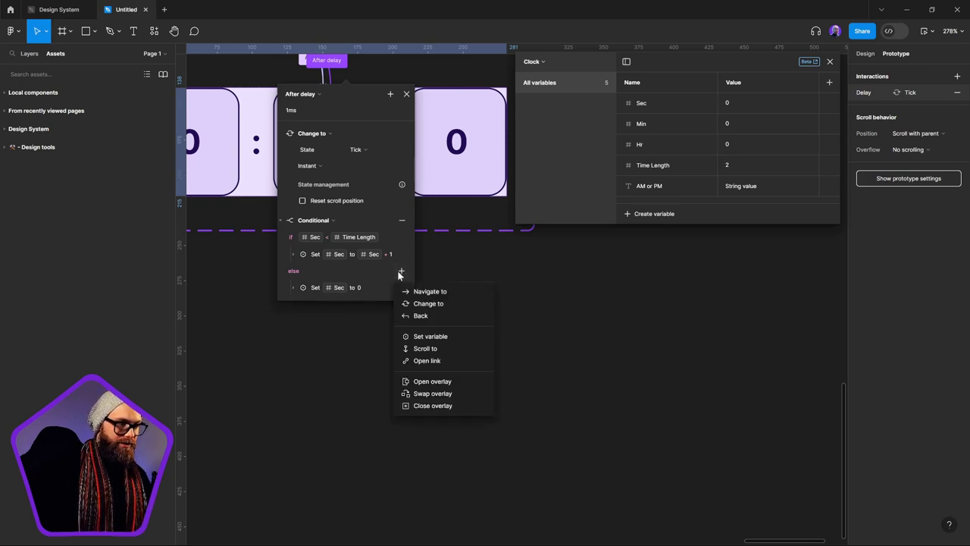
{"action": "left_click", "coordinate": [436, 336]}
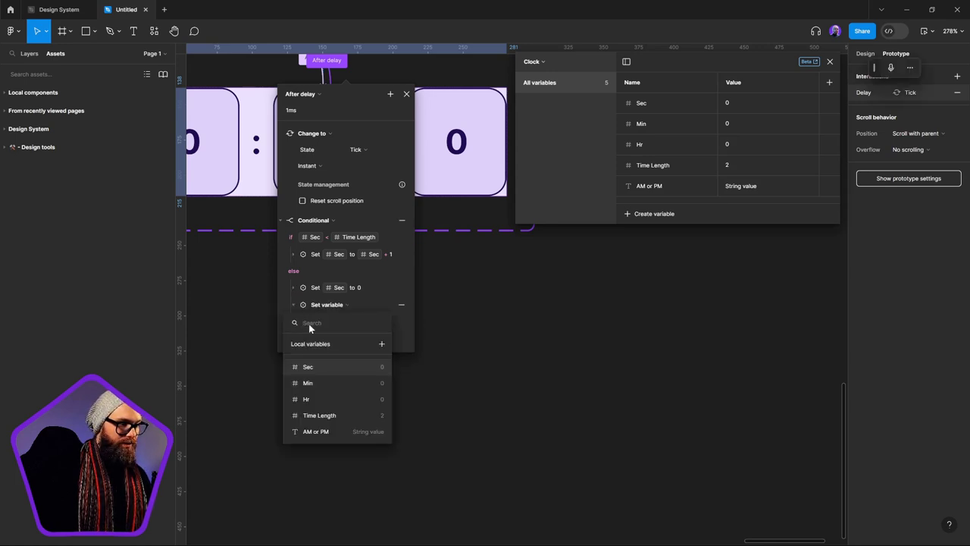
{"action": "left_click", "coordinate": [306, 384]}
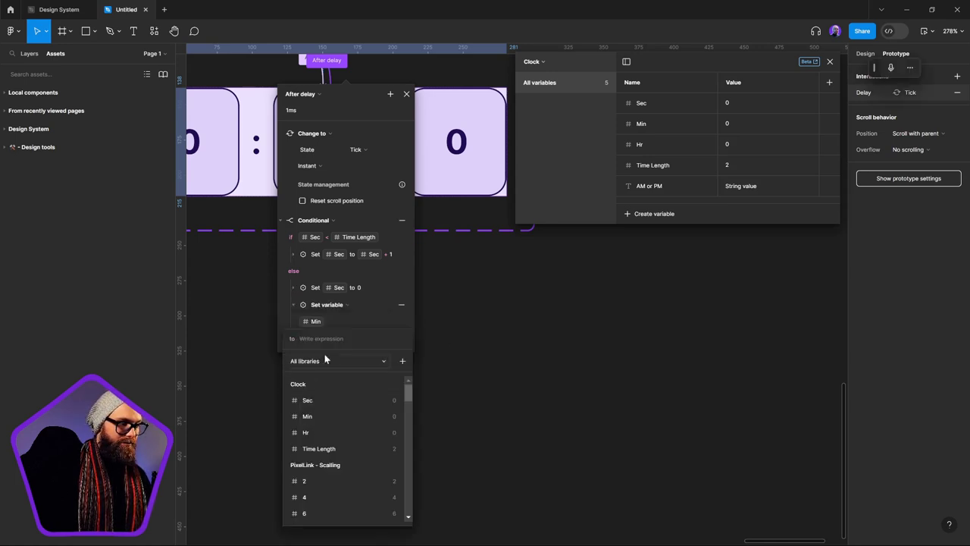
{"action": "type", "text": "min"}
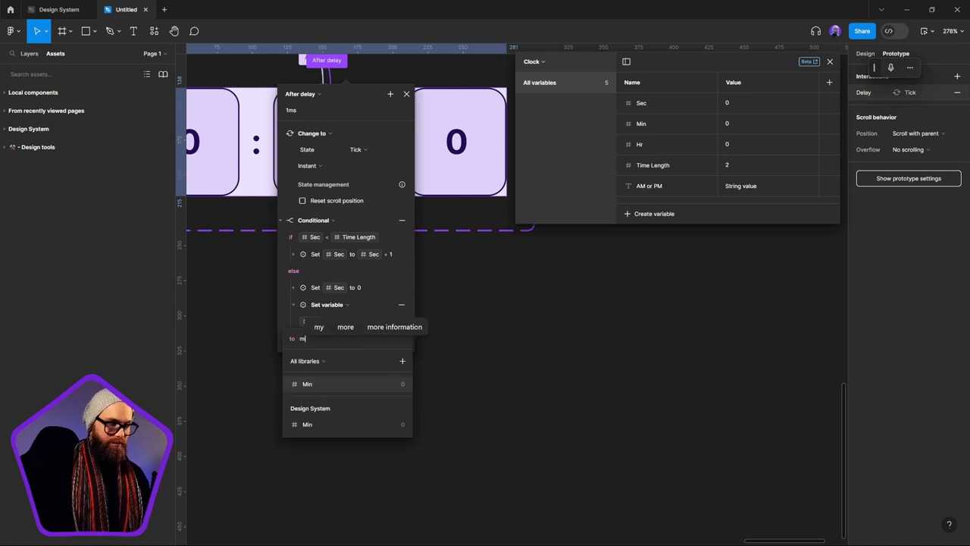
{"action": "left_click", "coordinate": [323, 380]}
{"action": "left_click", "coordinate": [323, 384]}
{"action": "type", "text": "1"}
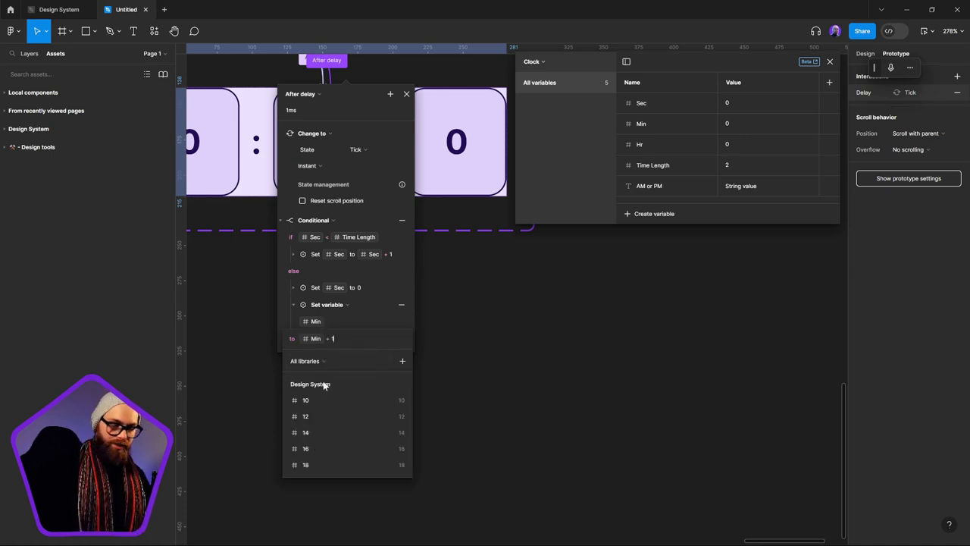
{"action": "key", "text": "Return"}
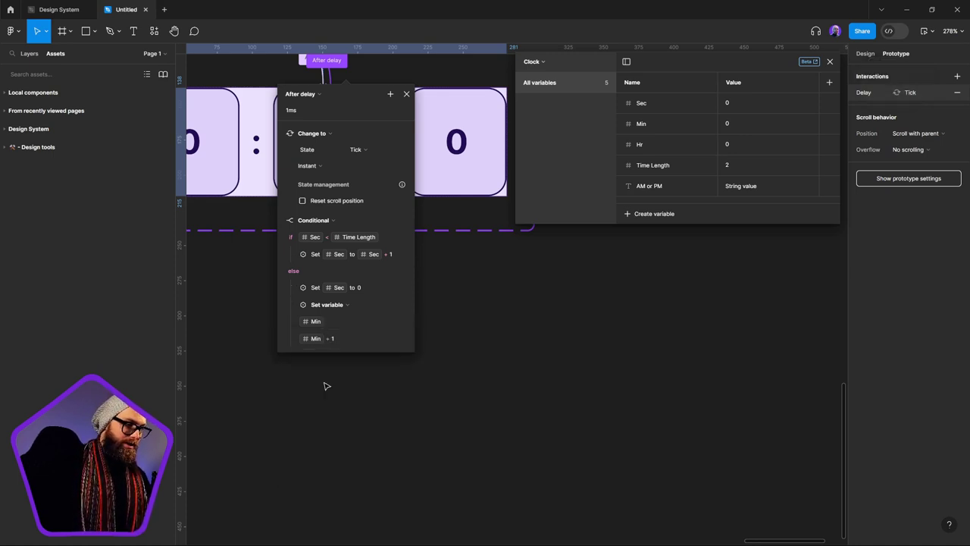
{"action": "left_click", "coordinate": [294, 302]}
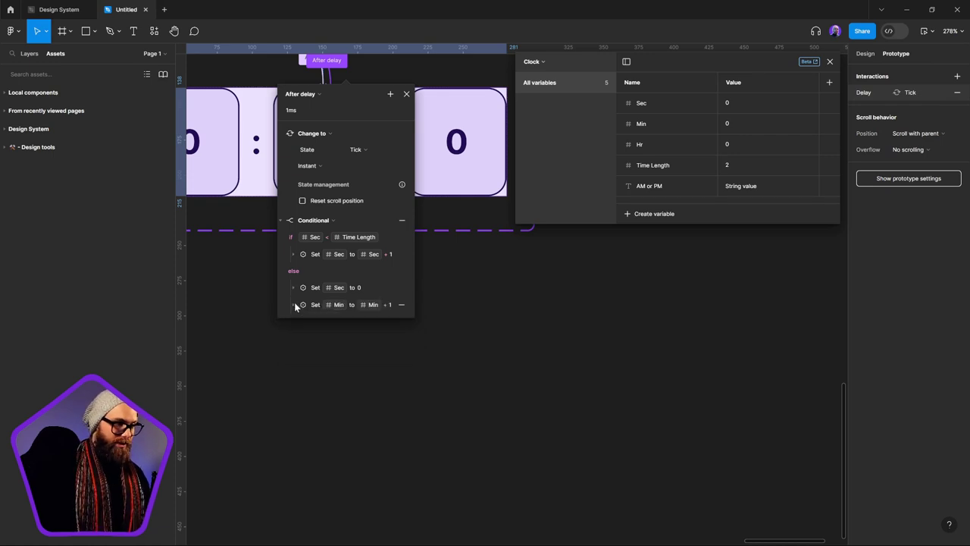
Step: Collapse the Sec conditional and add a second Conditional action to the after-delay interaction
{"action": "left_click", "coordinate": [282, 220]}
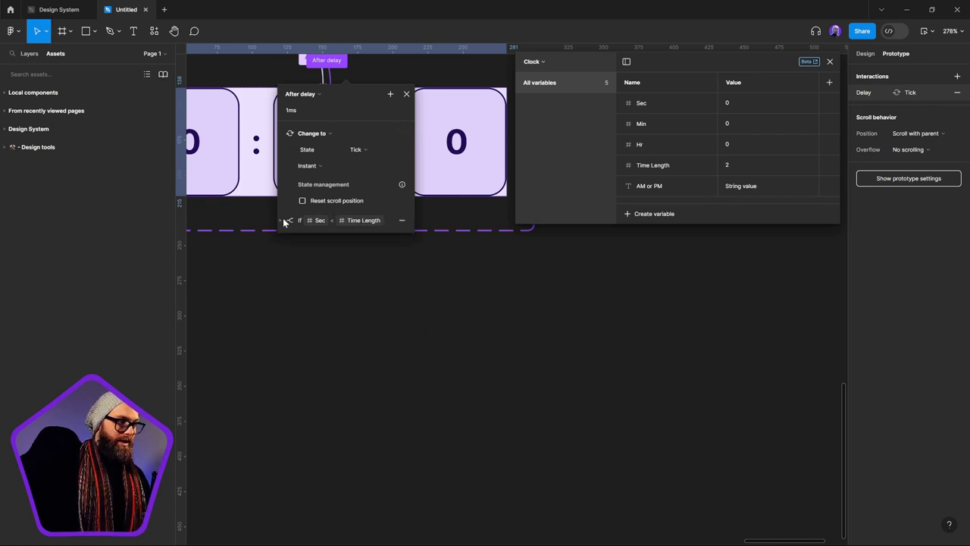
{"action": "left_click", "coordinate": [283, 220]}
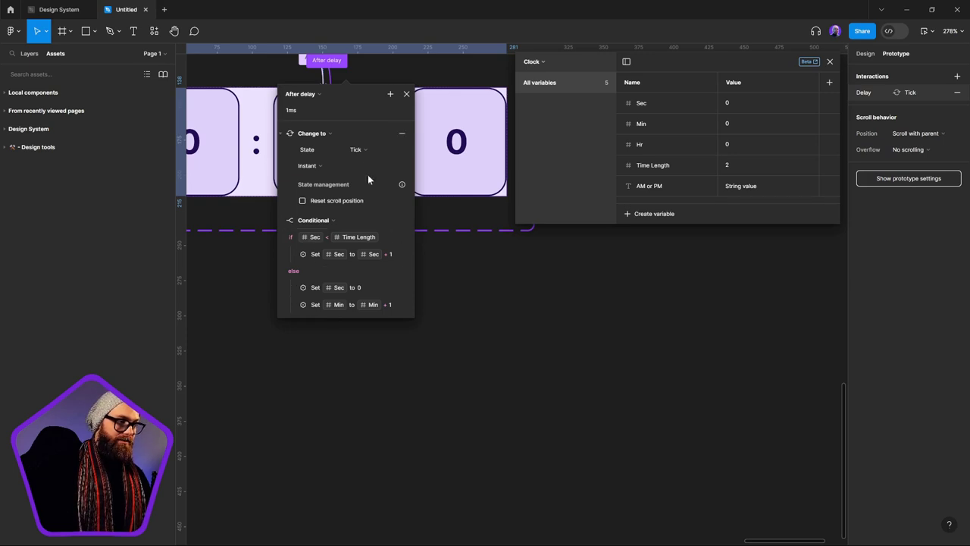
{"action": "left_click", "coordinate": [281, 219]}
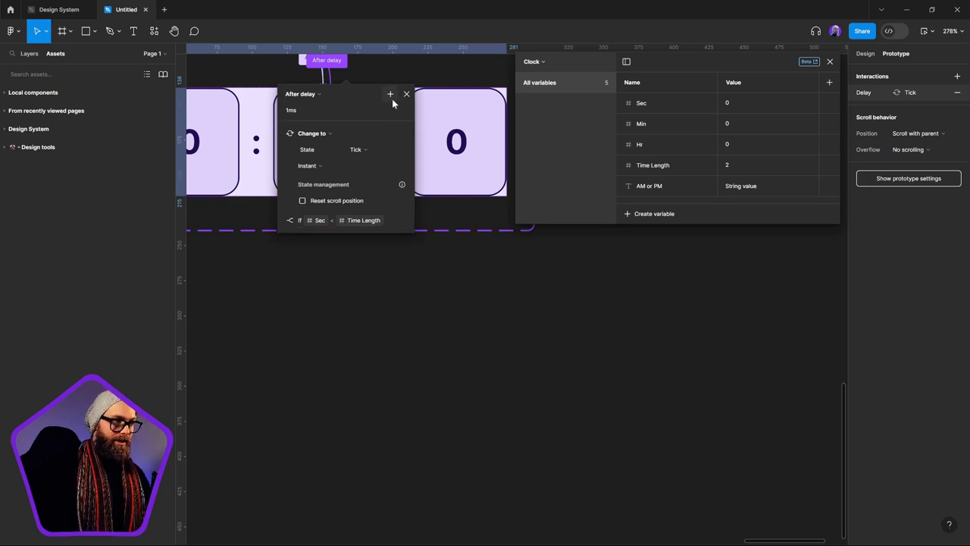
{"action": "left_click", "coordinate": [391, 97]}
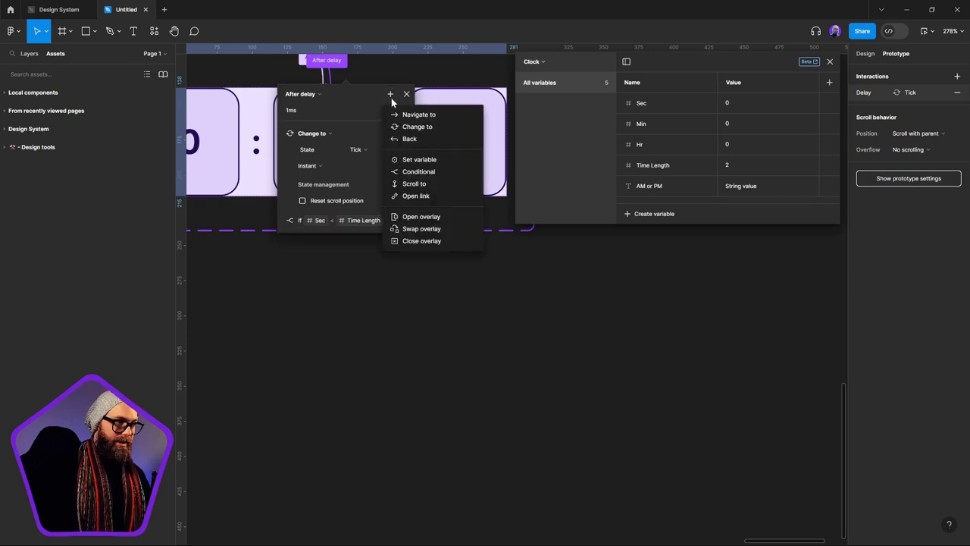
{"action": "left_click", "coordinate": [421, 173]}
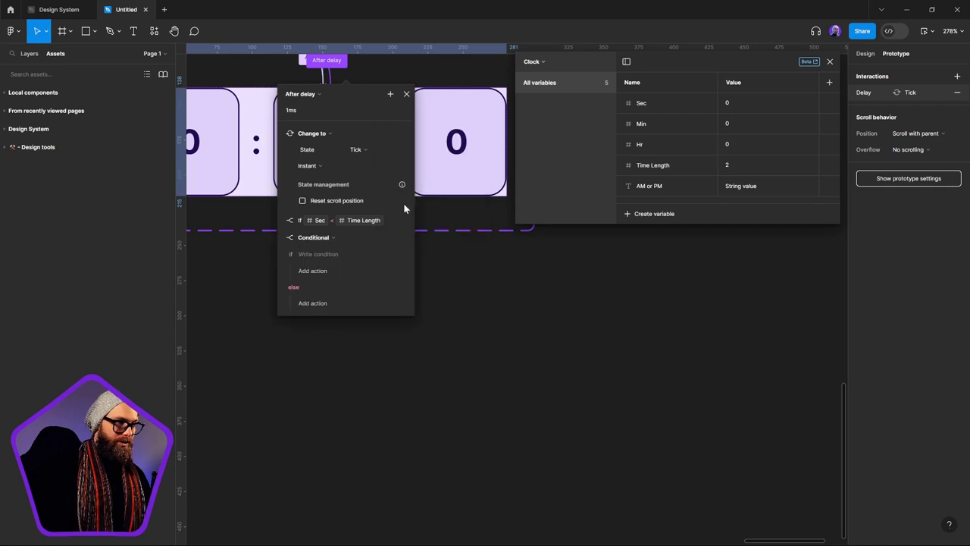
Step: Write the second conditional's condition as Min < Time Length, using the variables from the local Clock collection
{"action": "left_click", "coordinate": [320, 257]}
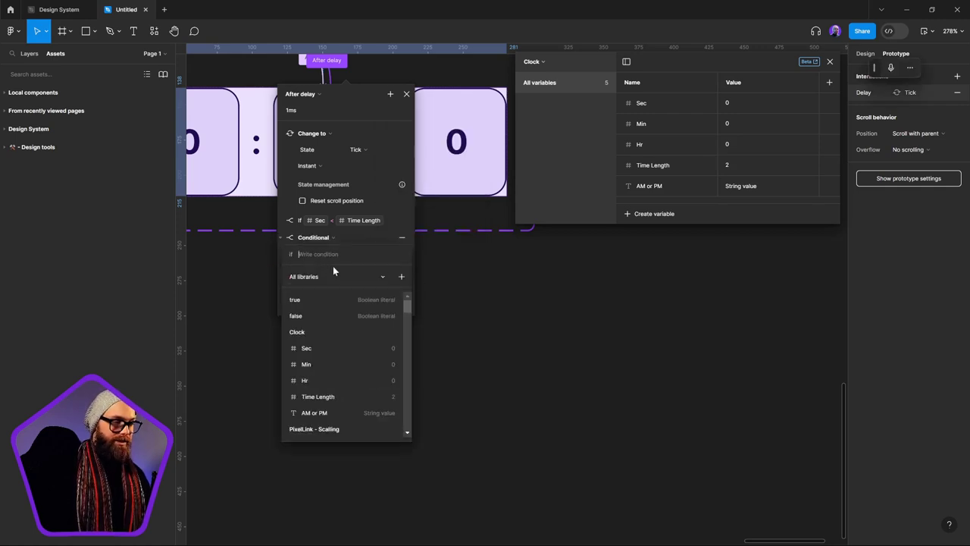
{"action": "key", "text": "Escape"}
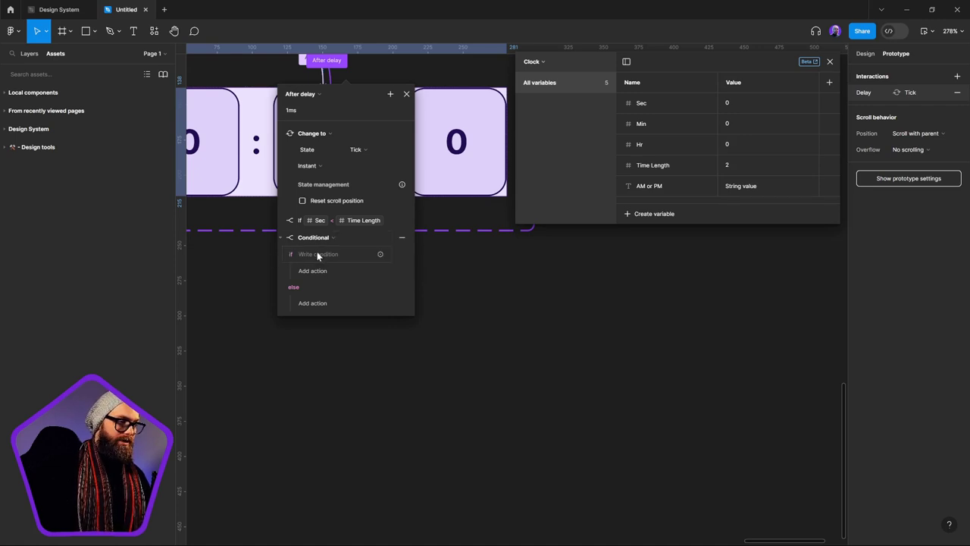
{"action": "left_click", "coordinate": [380, 254]}
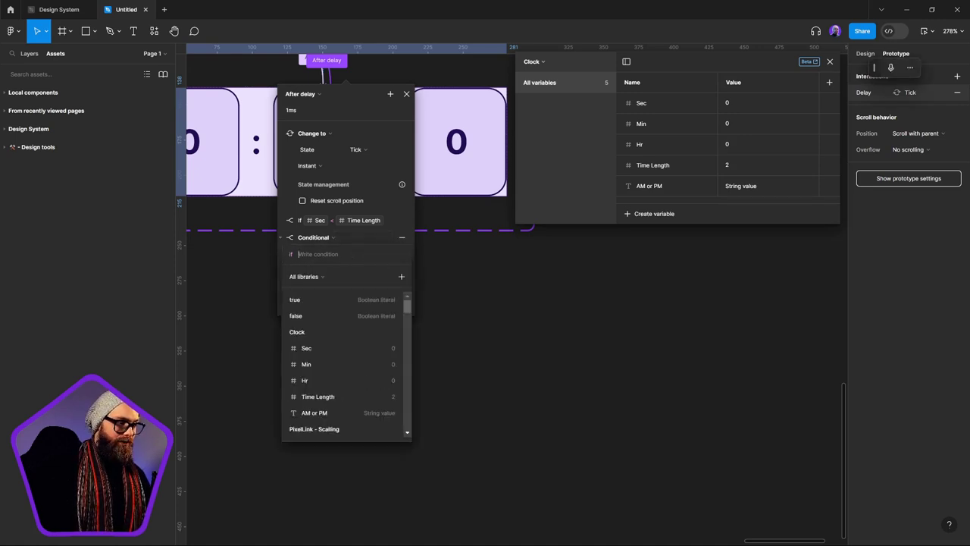
{"action": "left_click", "coordinate": [322, 364]}
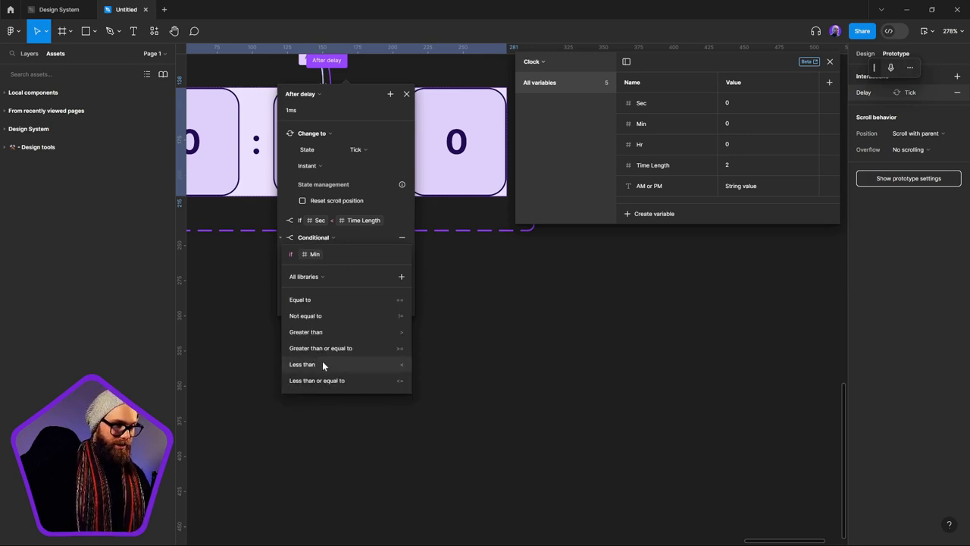
{"action": "type", "text": "<"}
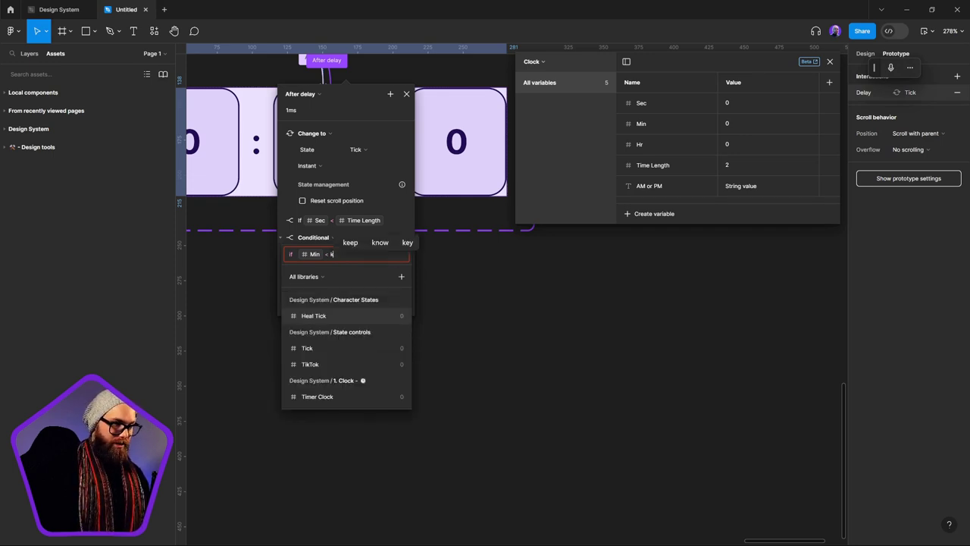
{"action": "type", "text": "le"}
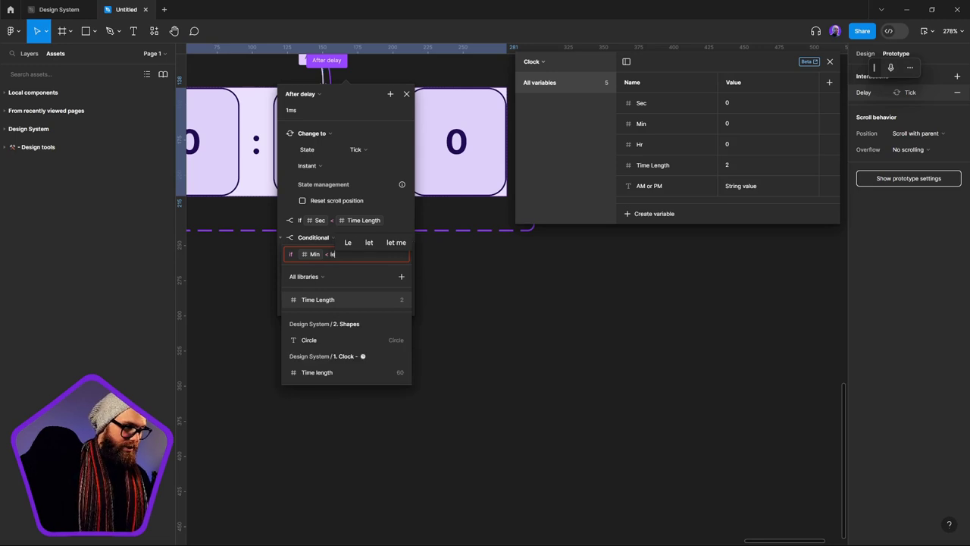
{"action": "left_click", "coordinate": [338, 300]}
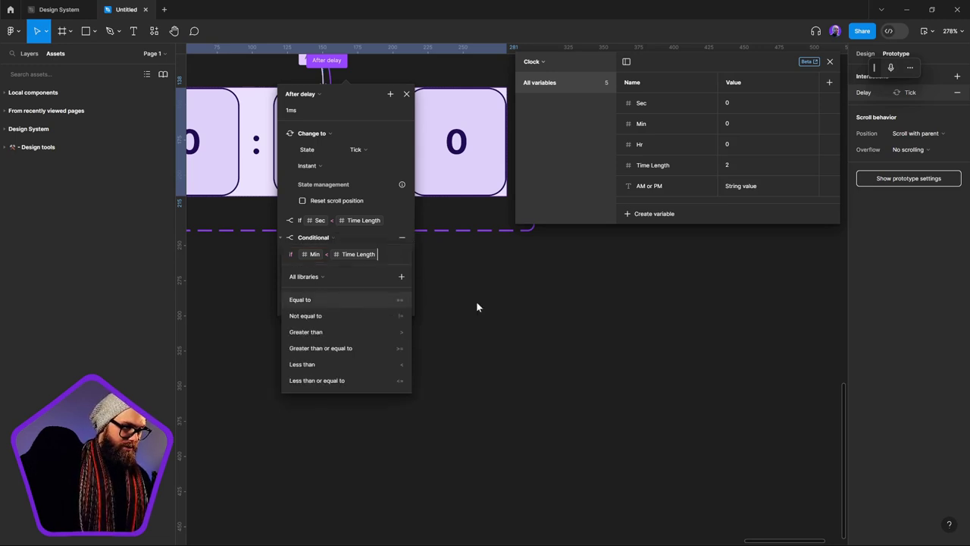
{"action": "left_click", "coordinate": [281, 240]}
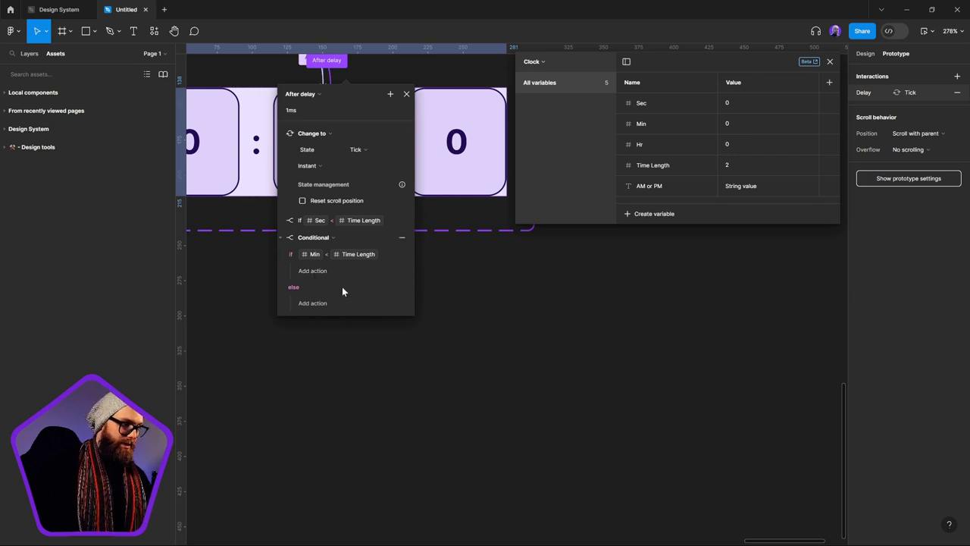
Step: Add a Set variable action to the Min conditional's else branch that resets Min to 0
{"action": "left_click", "coordinate": [281, 220]}
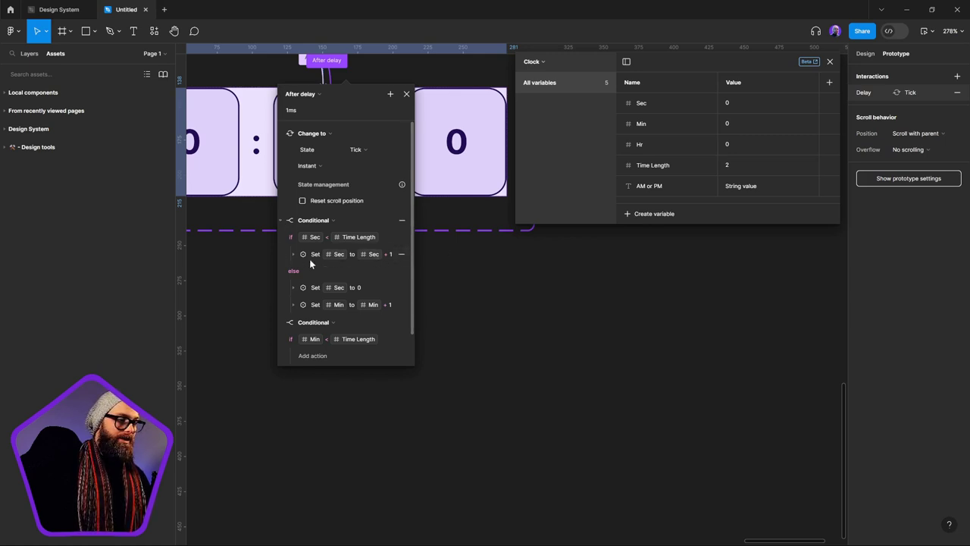
{"action": "left_click", "coordinate": [281, 220]}
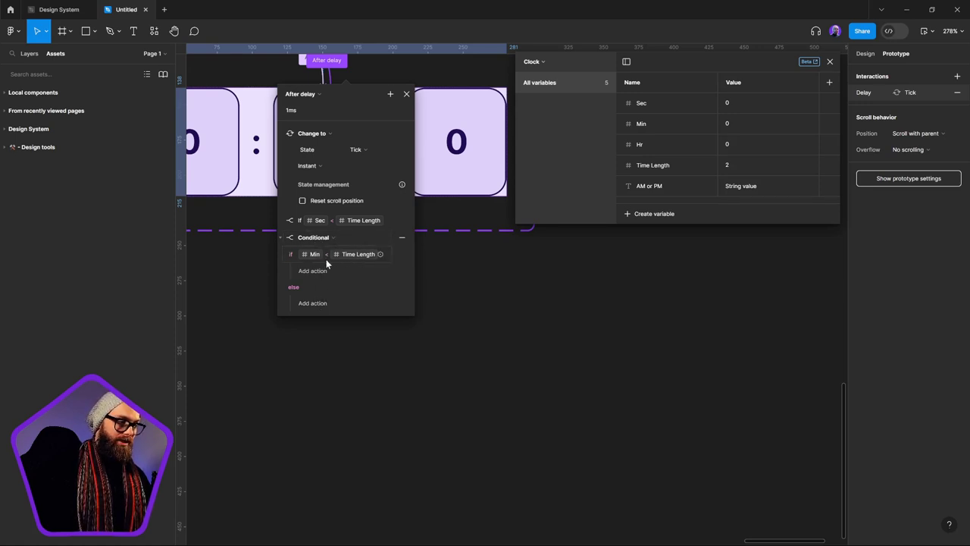
{"action": "left_click", "coordinate": [313, 303]}
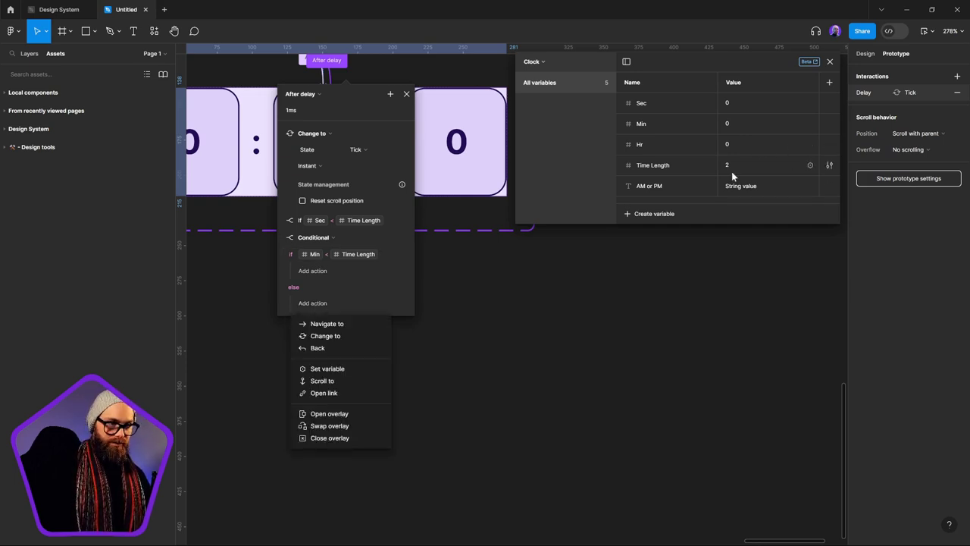
{"action": "left_click", "coordinate": [345, 370]}
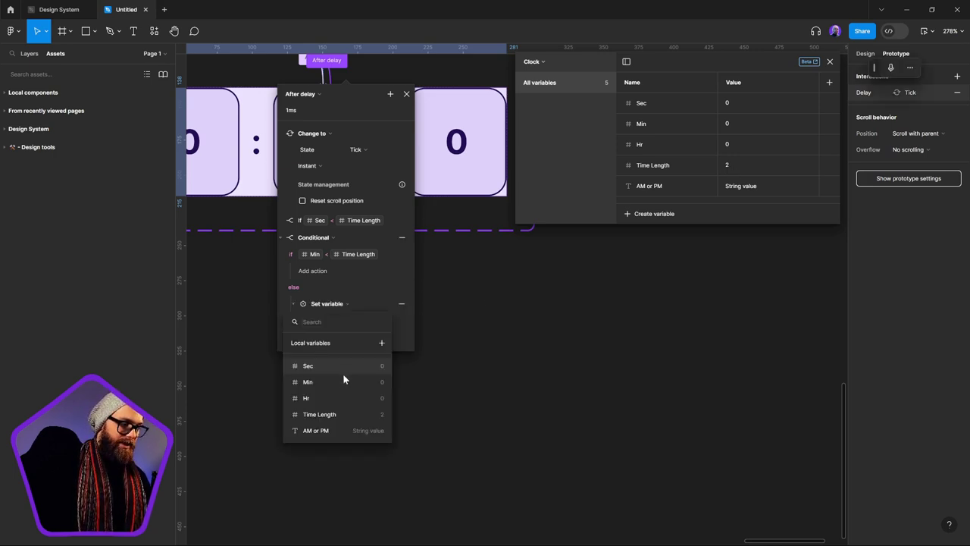
{"action": "left_click", "coordinate": [341, 380]}
{"action": "type", "text": "0"}
{"action": "key", "text": "Return"}
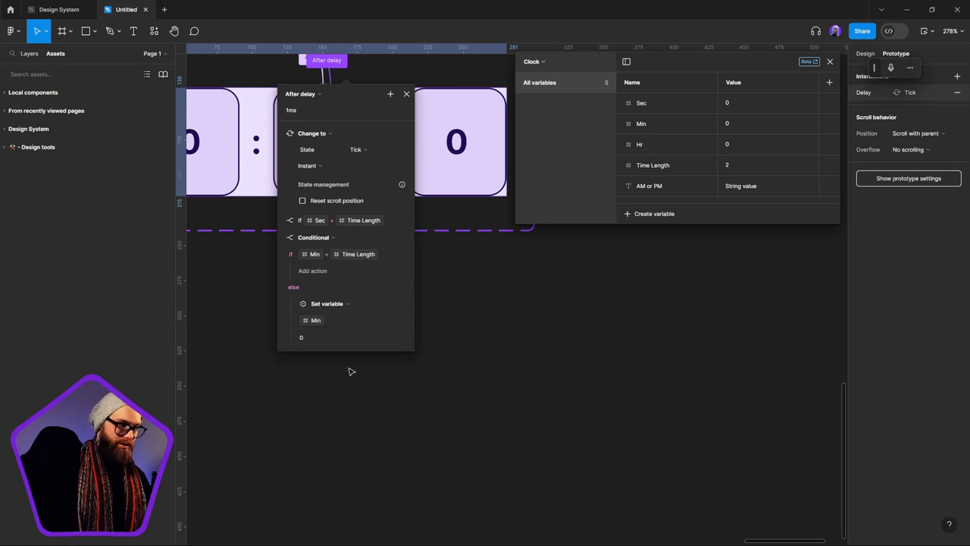
{"action": "left_click", "coordinate": [281, 238]}
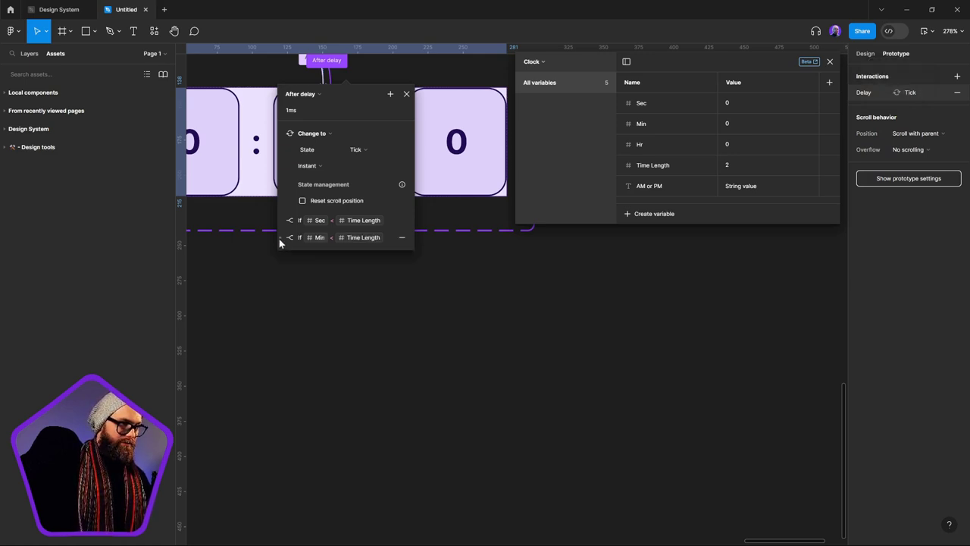
{"action": "left_click", "coordinate": [390, 94]}
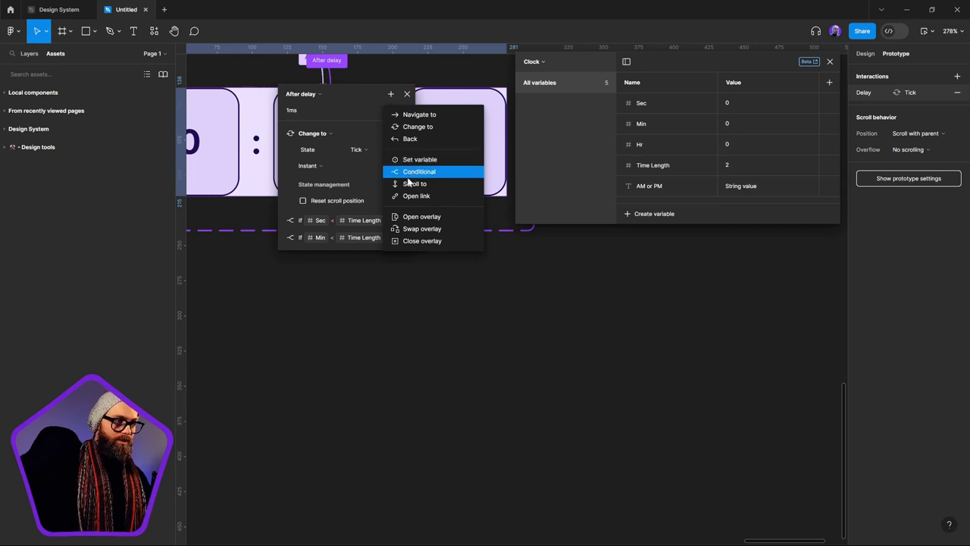
{"action": "left_click", "coordinate": [291, 240]}
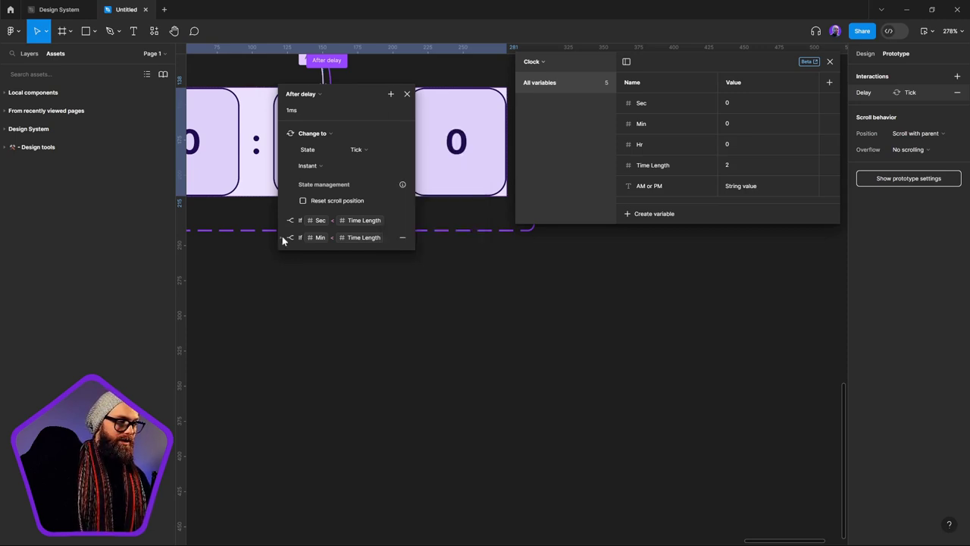
{"action": "left_click", "coordinate": [282, 239]}
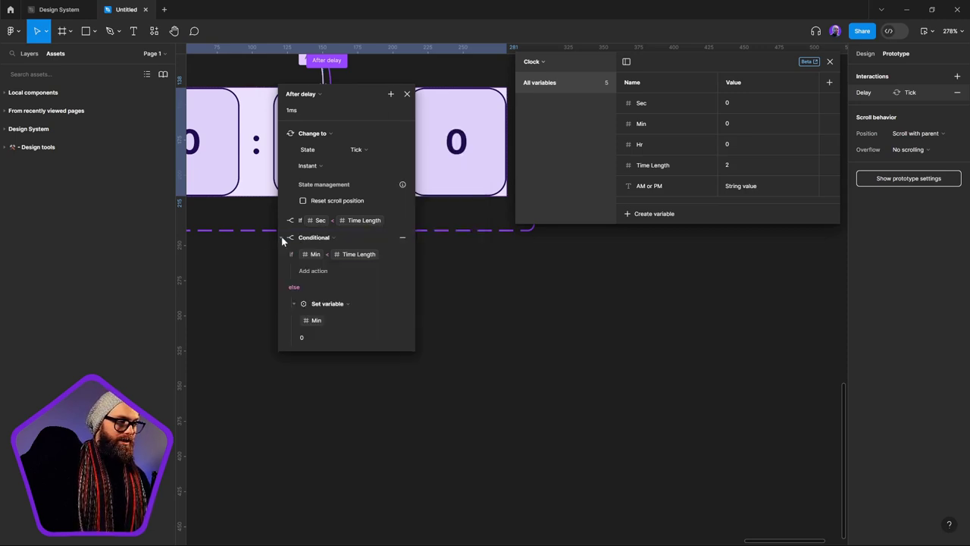
Step: Add a second Set variable action to the Min conditional's else branch, setting Hr to Hr + 1
{"action": "left_click", "coordinate": [292, 304]}
{"action": "left_click", "coordinate": [403, 287]}
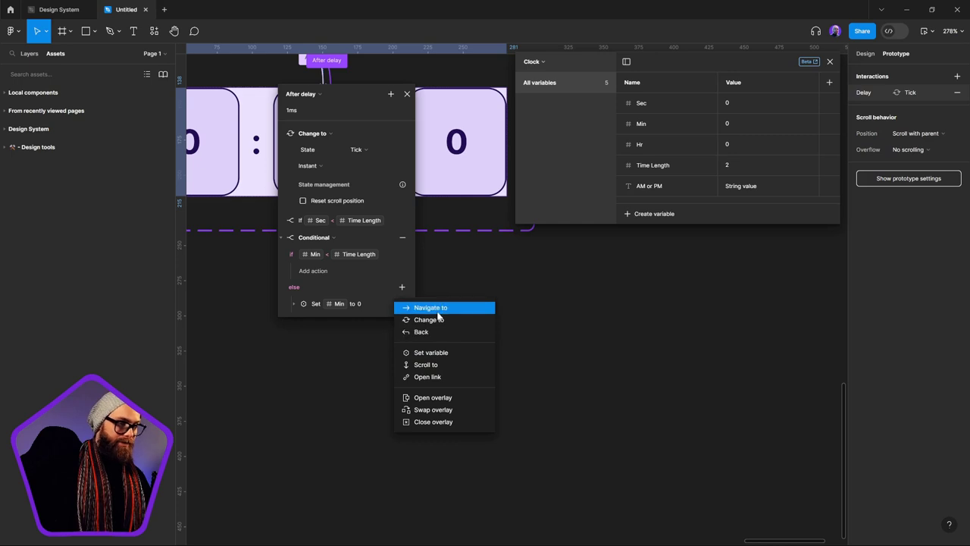
{"action": "left_click", "coordinate": [422, 358]}
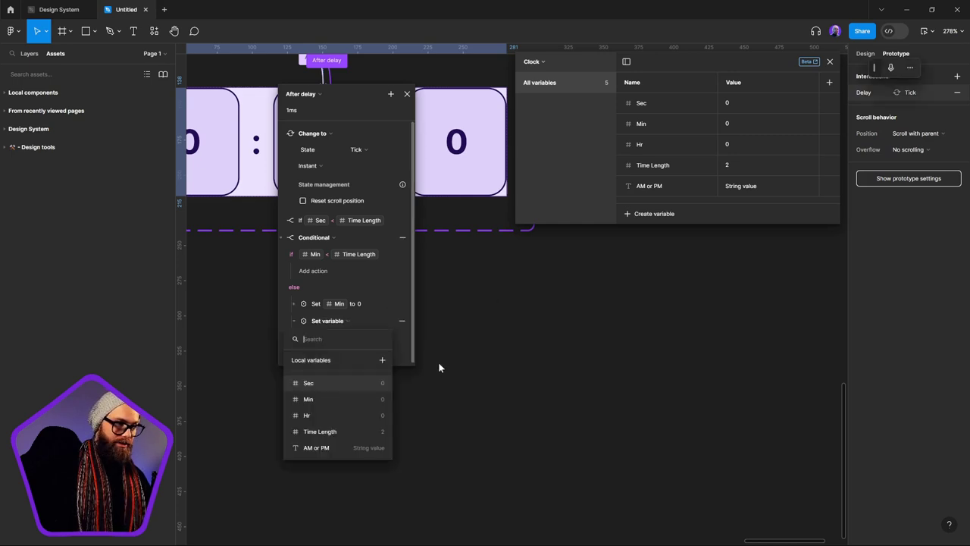
{"action": "left_click", "coordinate": [295, 322]}
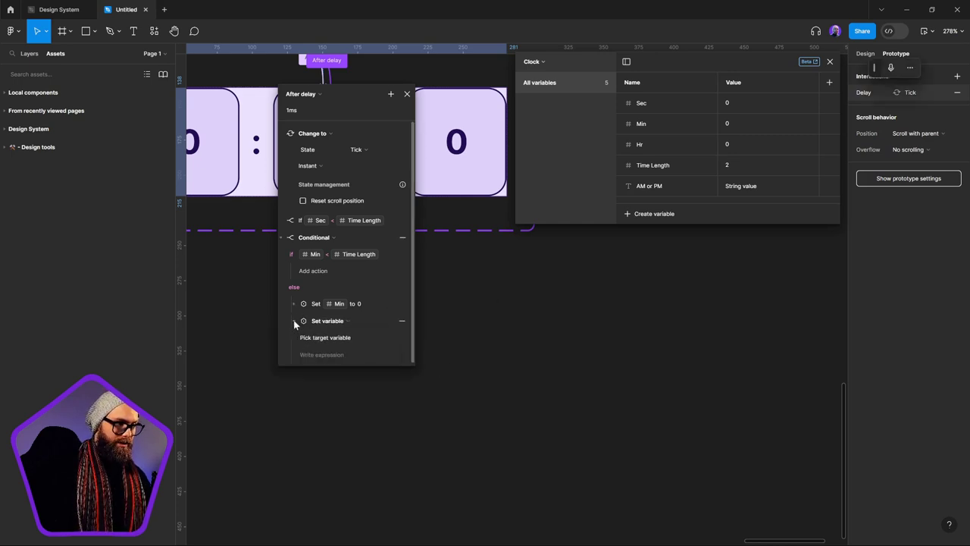
{"action": "left_click", "coordinate": [352, 321]}
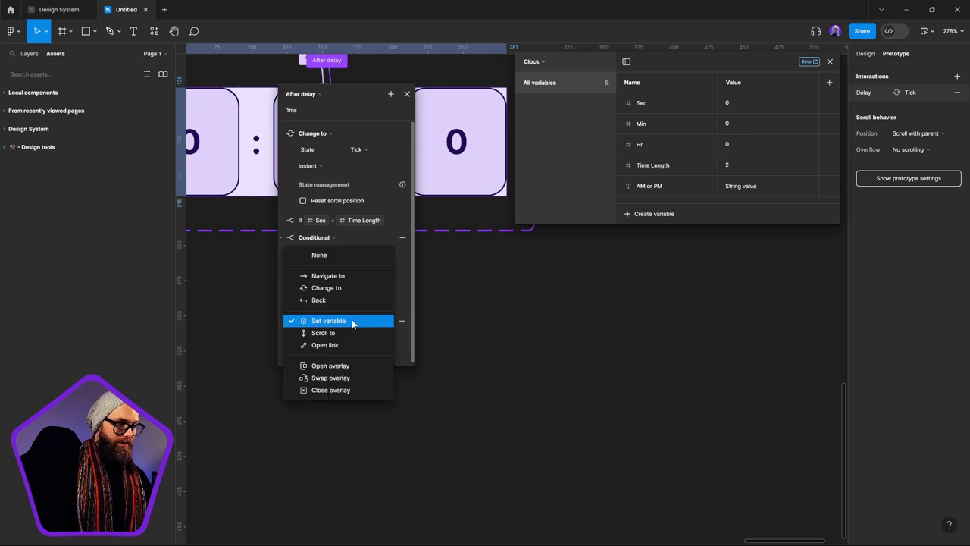
{"action": "left_click", "coordinate": [352, 321]}
{"action": "left_click", "coordinate": [345, 338]}
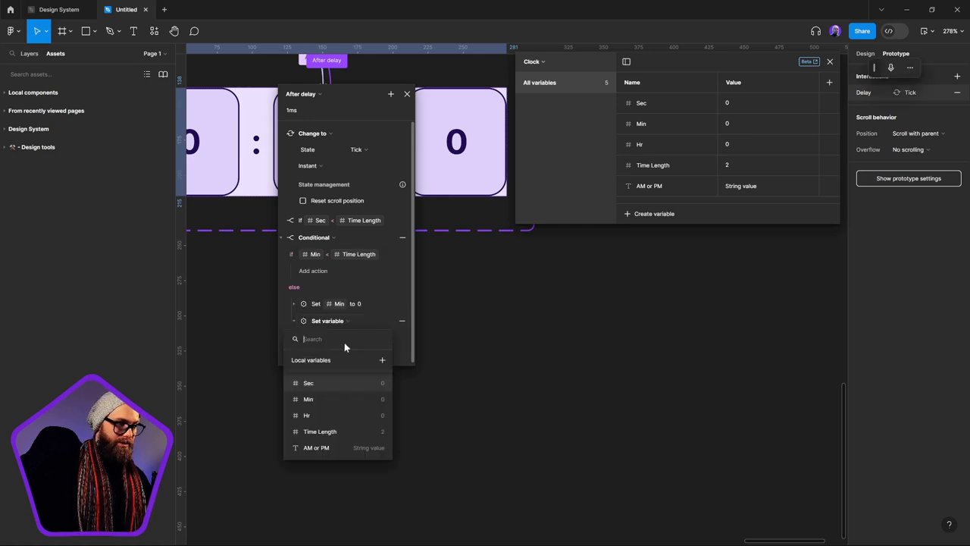
{"action": "left_click", "coordinate": [326, 416]}
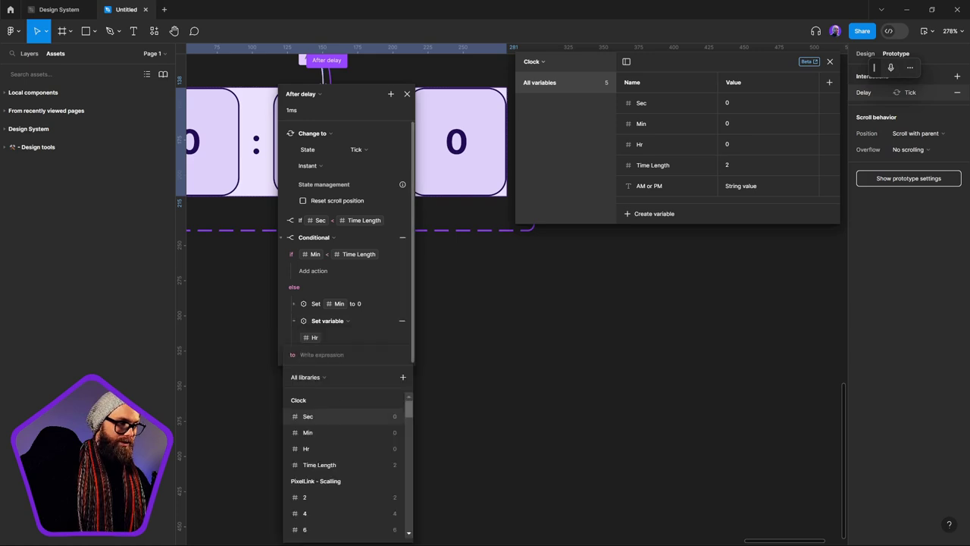
{"action": "left_click", "coordinate": [315, 449]}
{"action": "type", "text": "+ "}
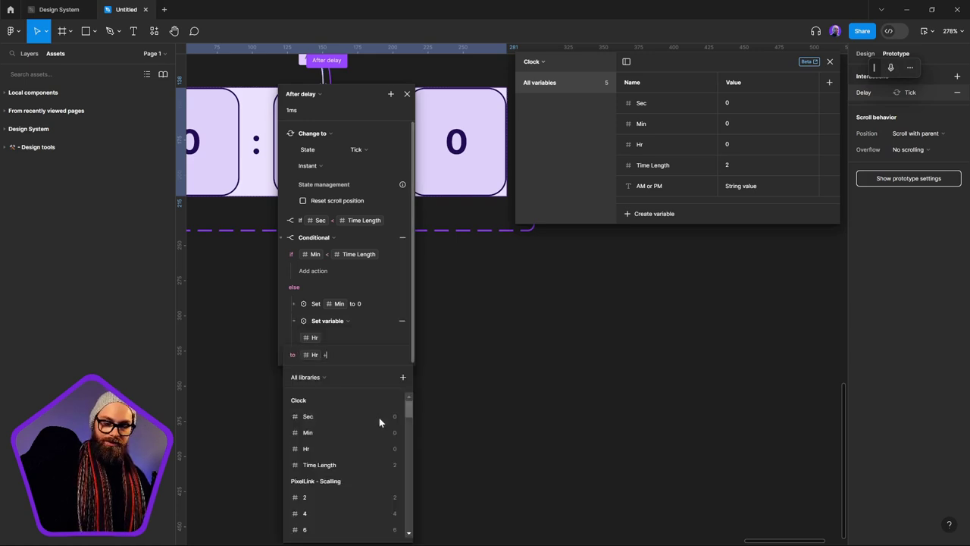
{"action": "type", "text": "1"}
{"action": "key", "text": "Return"}
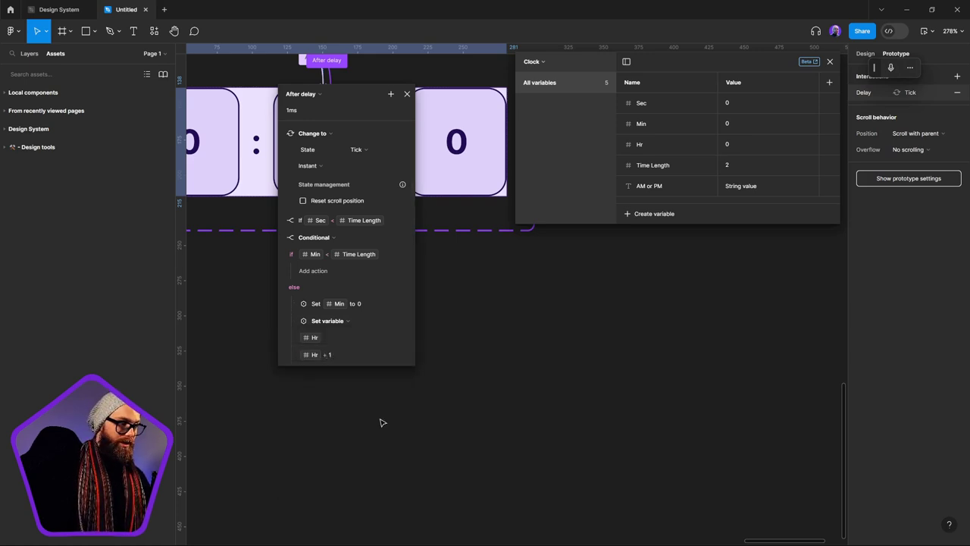
{"action": "left_click", "coordinate": [293, 320]}
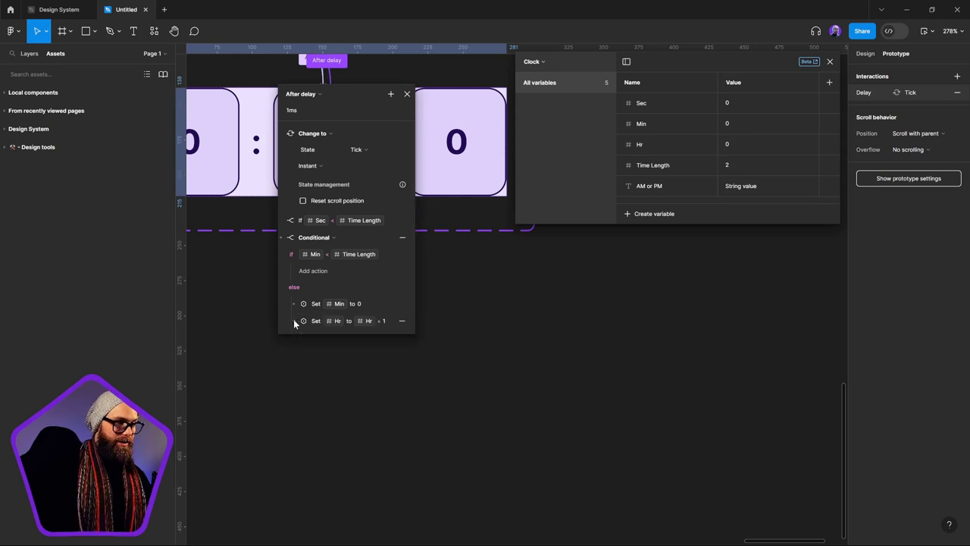
Step: Collapse the Min conditional and add a third Conditional action to the after-delay interaction
{"action": "left_click", "coordinate": [287, 237]}
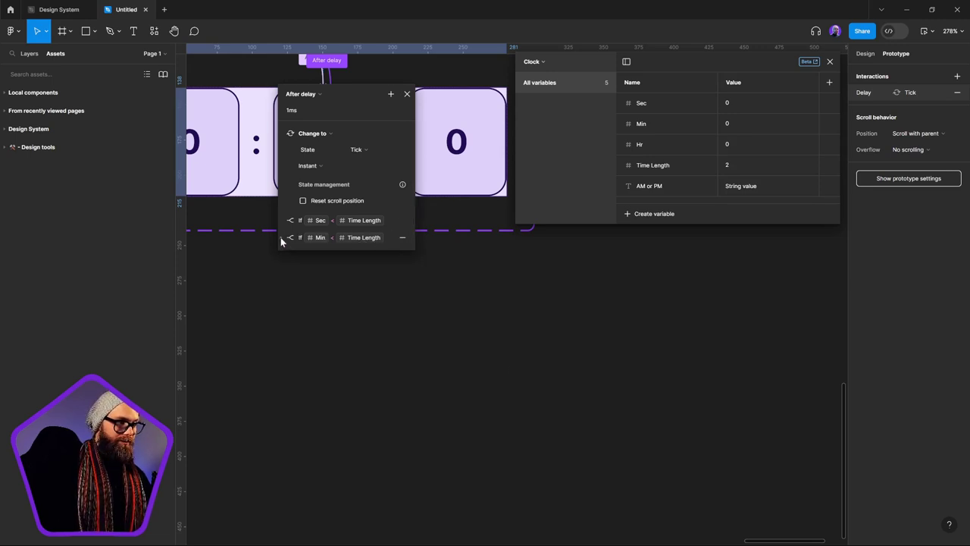
{"action": "left_click", "coordinate": [391, 96]}
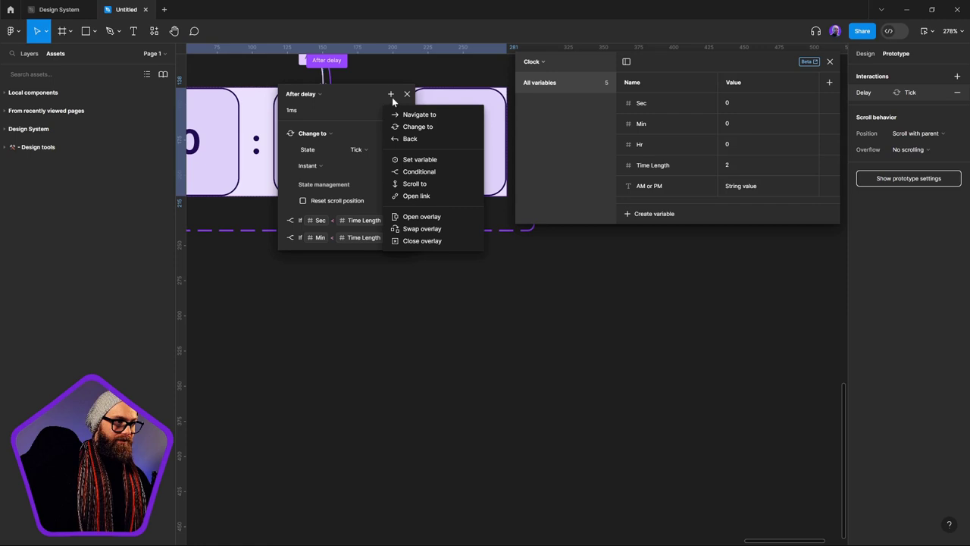
{"action": "left_click", "coordinate": [437, 115]}
{"action": "left_click", "coordinate": [402, 257]}
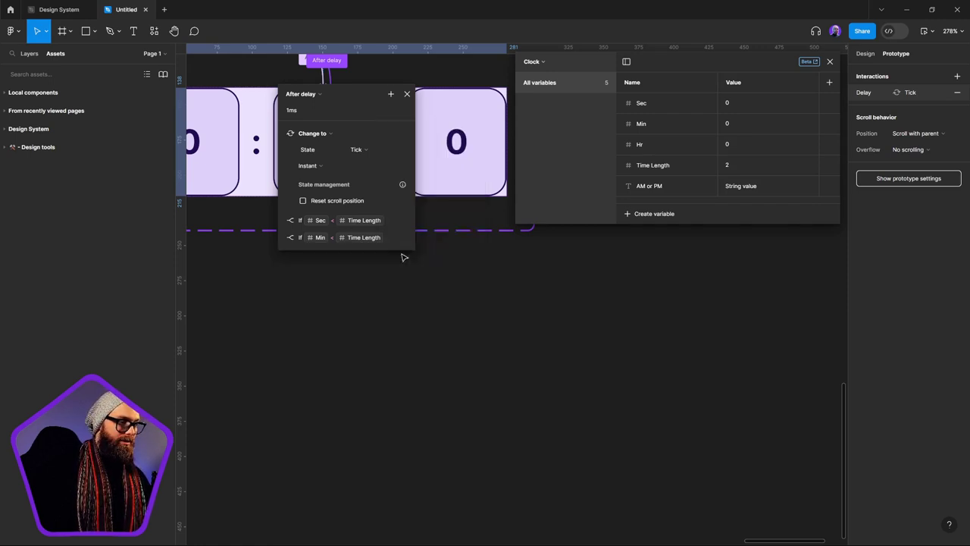
{"action": "left_click", "coordinate": [391, 94]}
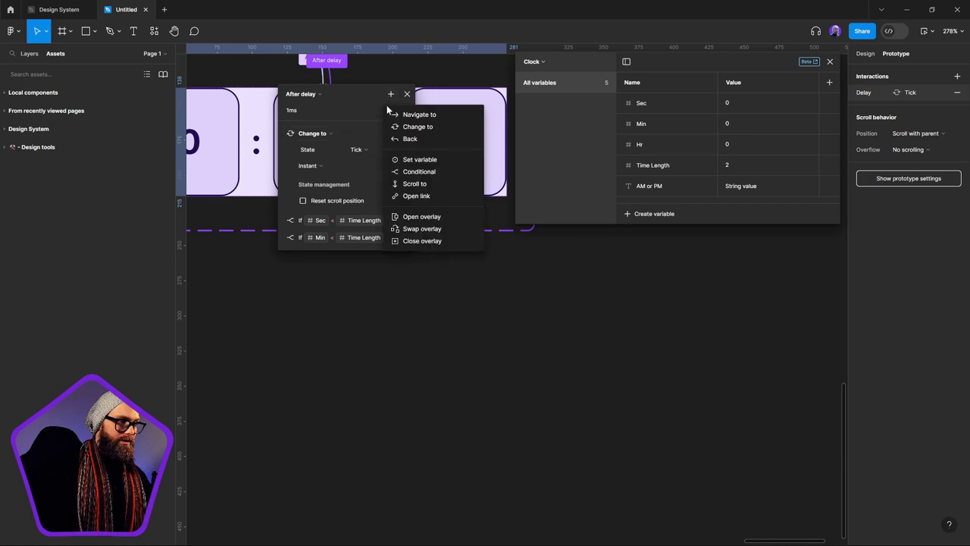
{"action": "left_click", "coordinate": [425, 172]}
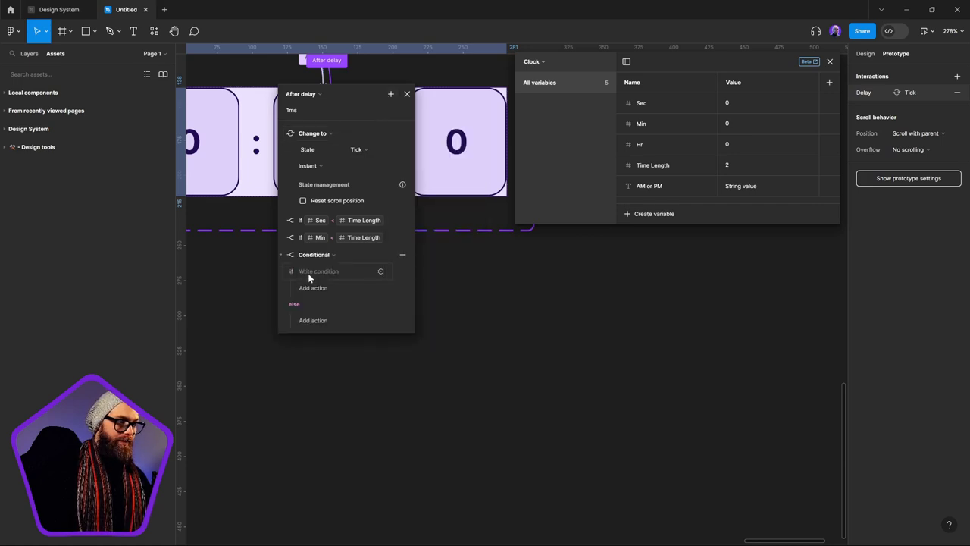
Step: Write the third conditional's condition as Hr < 12, using the Clock variable Hr and the Design System variable 12
{"action": "left_click", "coordinate": [381, 271]}
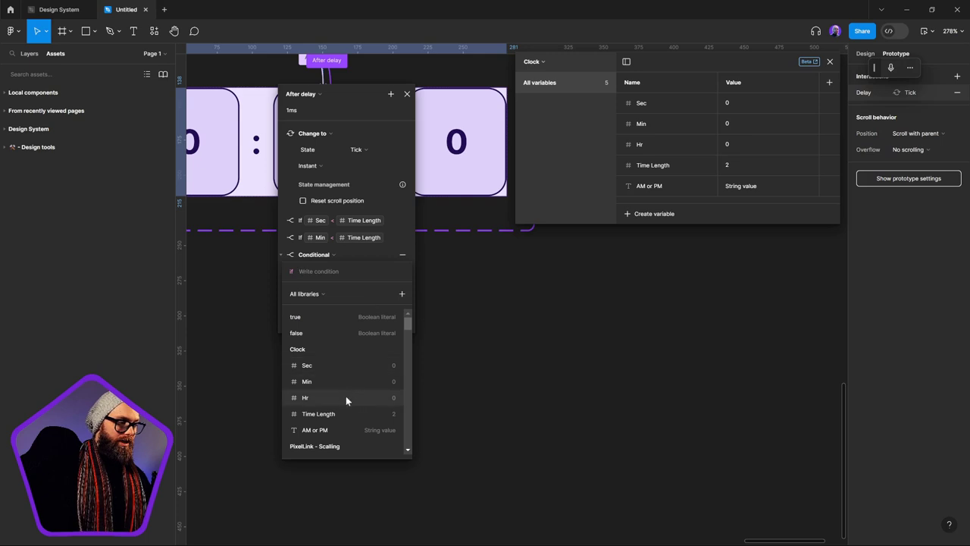
{"action": "left_click", "coordinate": [345, 395]}
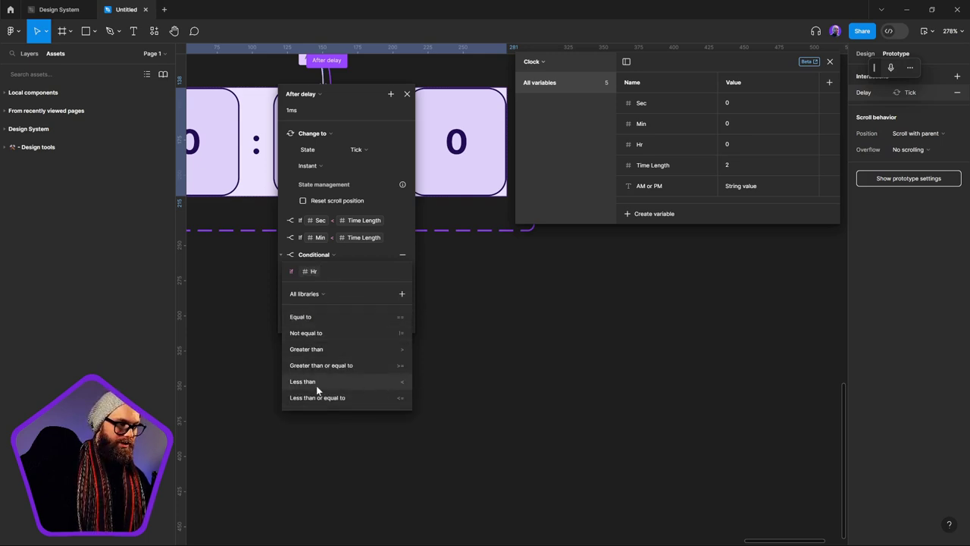
{"action": "type", "text": "< "}
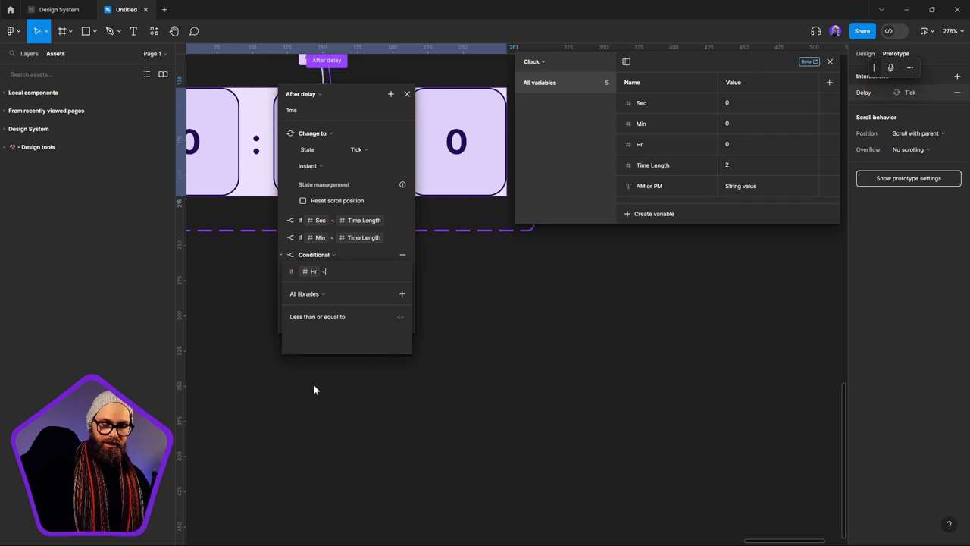
{"action": "type", "text": "12"}
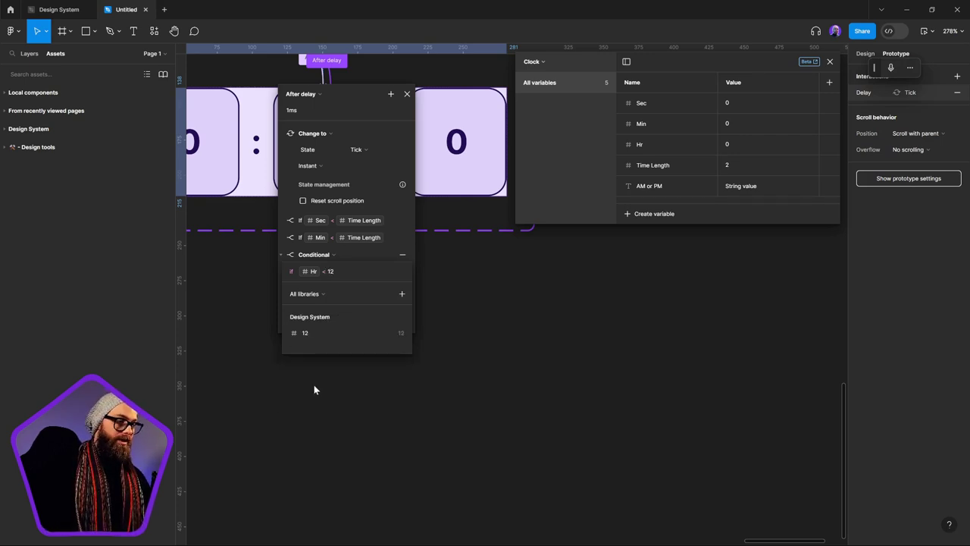
{"action": "left_click", "coordinate": [314, 334]}
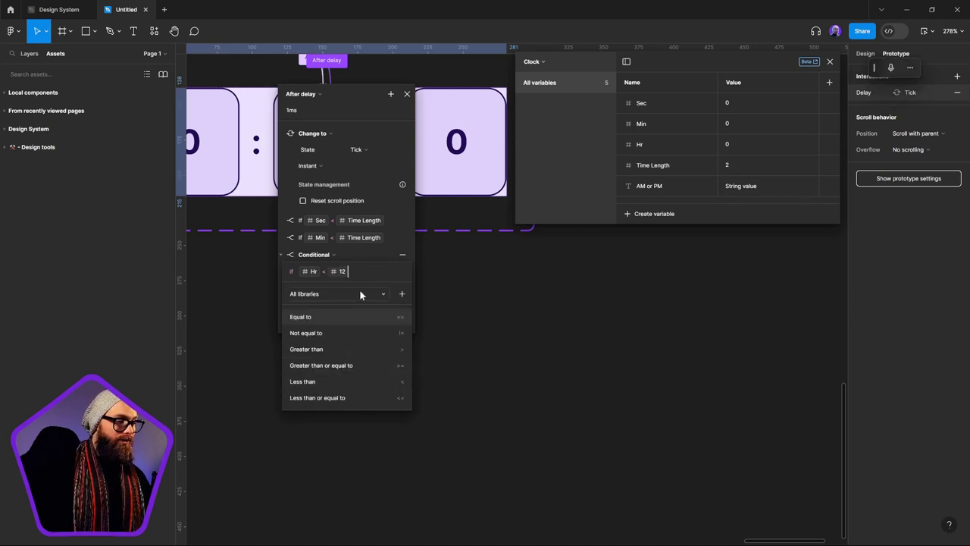
{"action": "left_click", "coordinate": [281, 252]}
{"action": "left_click", "coordinate": [280, 253]}
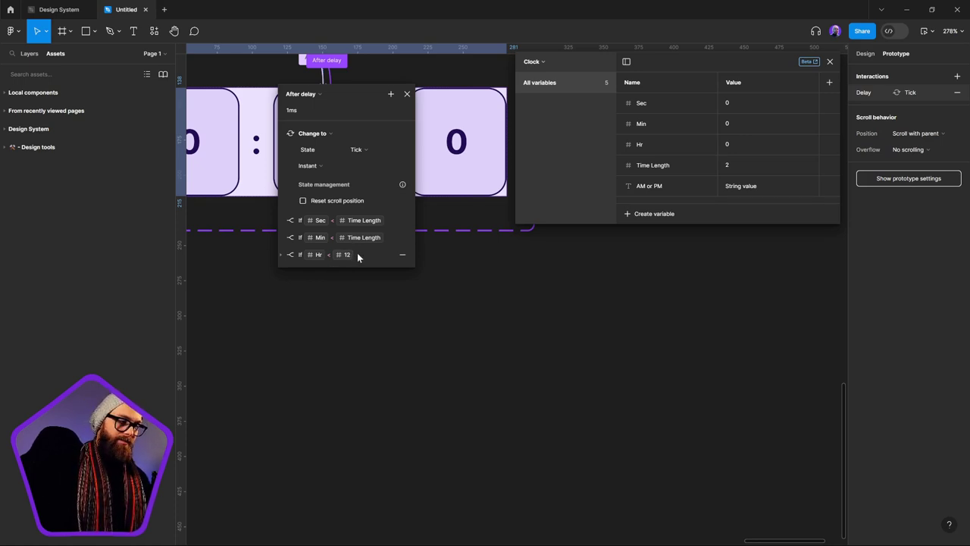
Step: Add a Set variable action to the Hr conditional's else branch that resets Hr to 0, and leave the interaction settings
{"action": "left_click", "coordinate": [285, 254]}
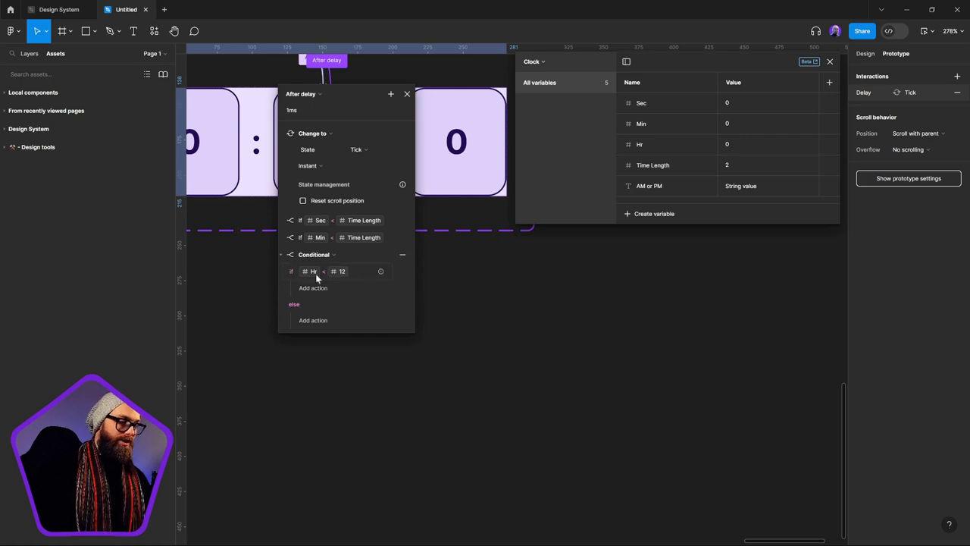
{"action": "left_click", "coordinate": [322, 320]}
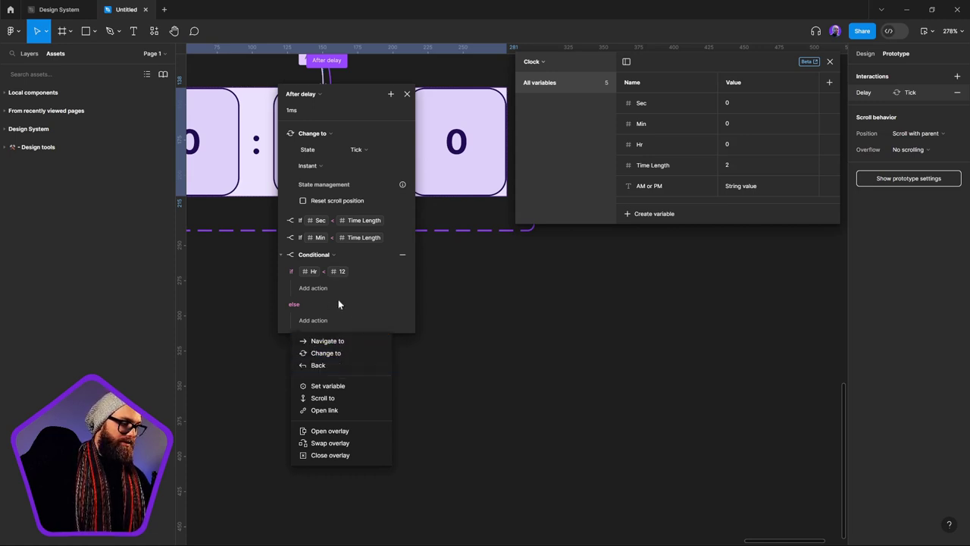
{"action": "left_click", "coordinate": [319, 386]}
{"action": "left_click", "coordinate": [314, 413]}
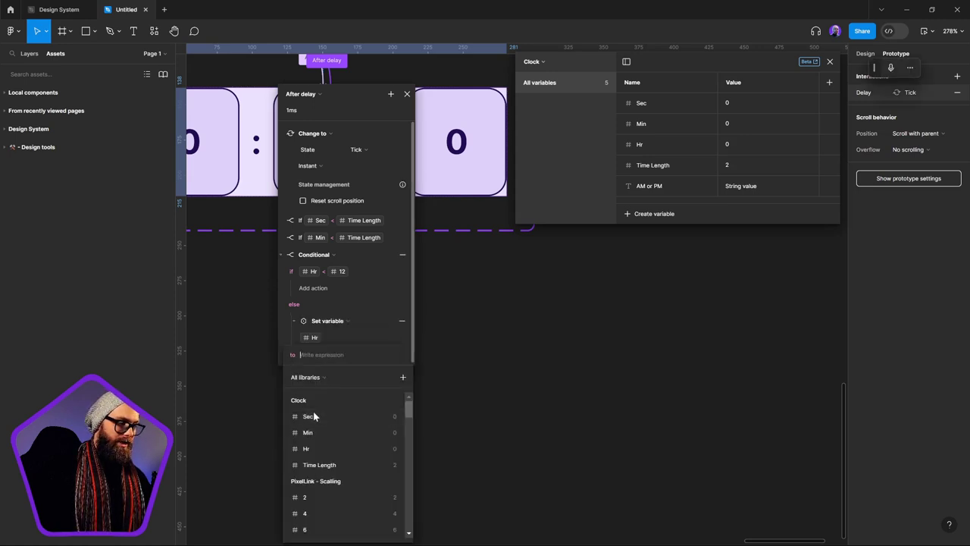
{"action": "left_click", "coordinate": [318, 417]}
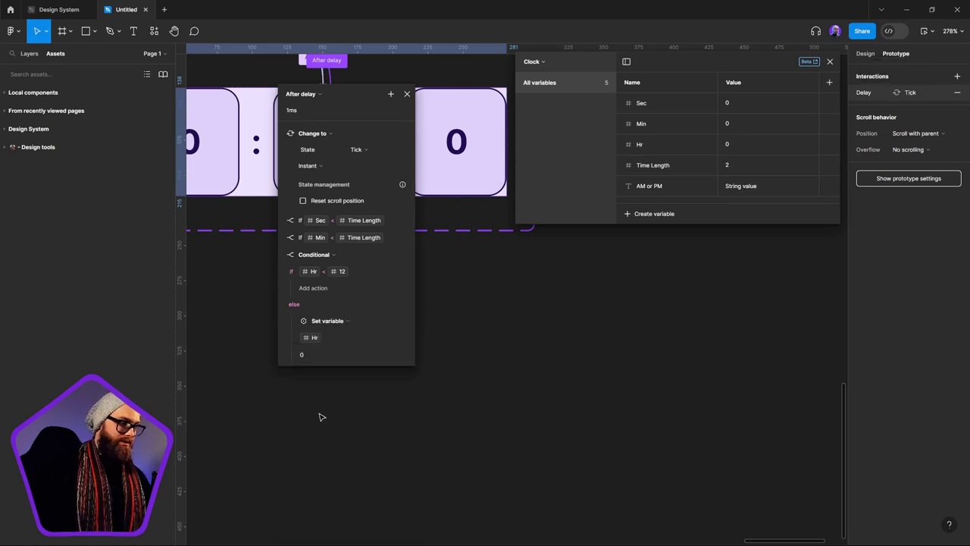
{"action": "left_click", "coordinate": [318, 416]}
Step: Close the local variables window and return to the overview of the Clock and Timer component sets
{"action": "scroll", "coordinate": [669, 232], "scroll_direction": "up", "scroll_amount": 2}
{"action": "scroll", "coordinate": [670, 232], "scroll_direction": "right", "scroll_amount": 1}
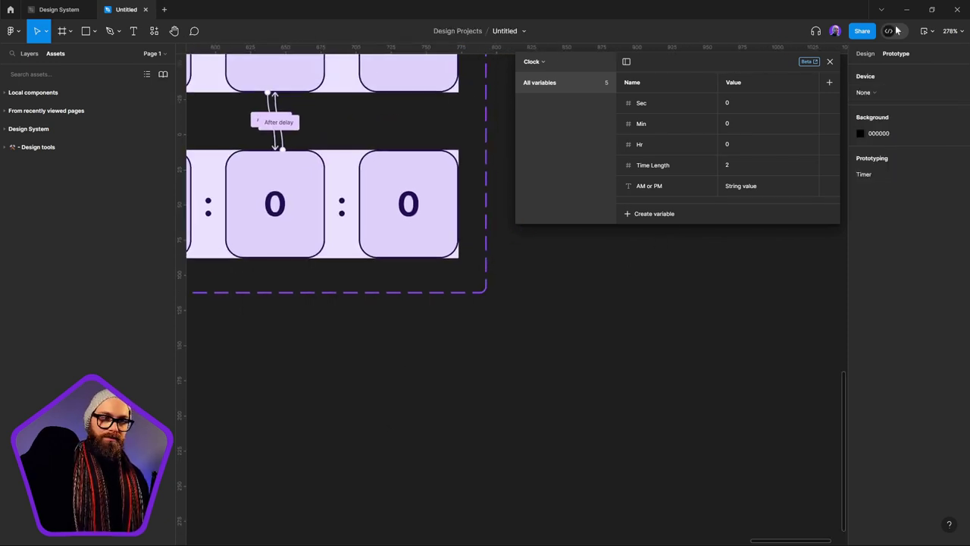
{"action": "left_click", "coordinate": [830, 63]}
{"action": "scroll", "coordinate": [569, 296], "scroll_direction": "down", "scroll_amount": 5}
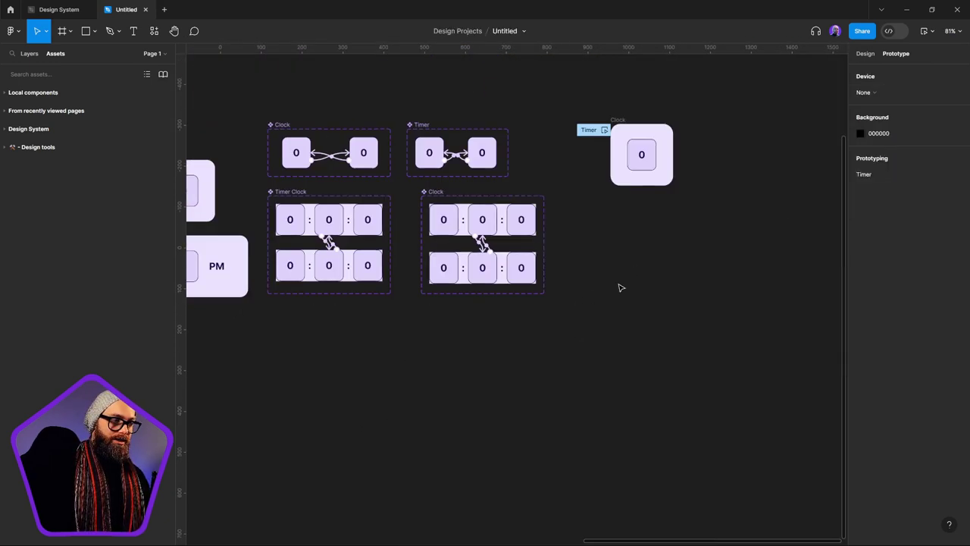
Step: Duplicate the 12 - Clock frame and place the copy in the empty space beside the three-digit Clock component set
{"action": "scroll", "coordinate": [620, 286], "scroll_direction": "up", "scroll_amount": 2}
{"action": "scroll", "coordinate": [480, 442], "scroll_direction": "down", "scroll_amount": 2}
{"action": "scroll", "coordinate": [480, 442], "scroll_direction": "left", "scroll_amount": 3}
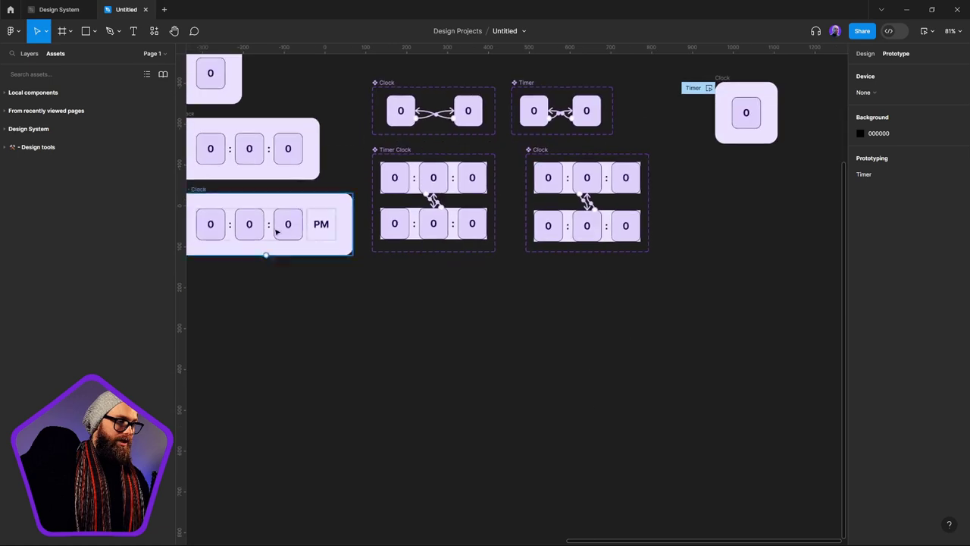
{"action": "scroll", "coordinate": [212, 196], "scroll_direction": "left", "scroll_amount": 1}
{"action": "left_click", "coordinate": [212, 196]}
{"action": "left_click_drag", "start_coordinate": [213, 195], "coordinate": [706, 257]}
{"action": "left_click", "coordinate": [606, 225]}
{"action": "left_click_drag", "start_coordinate": [614, 232], "coordinate": [611, 281]}
{"action": "key", "text": "Delete"}
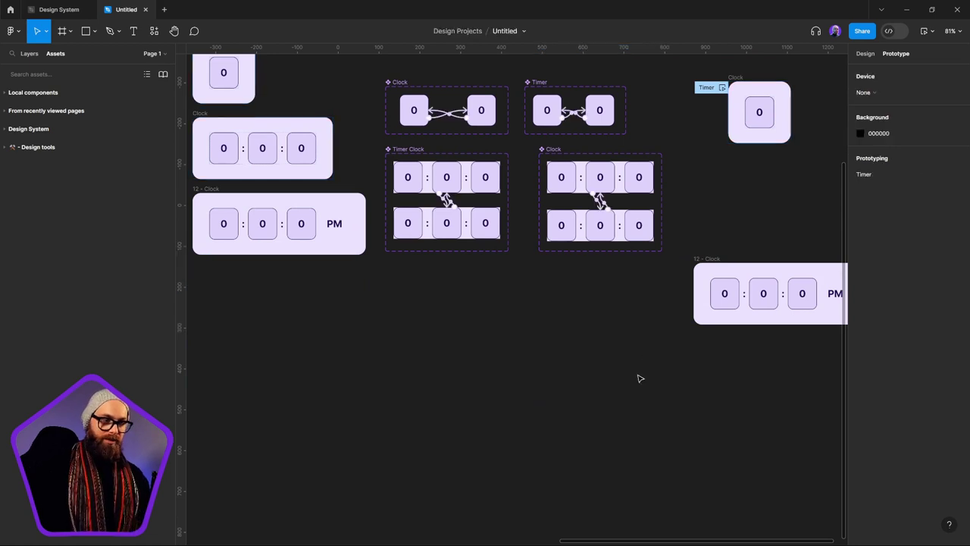
Step: Replace the digits in the copied 12 - Clock frame with an instance of the three-digit Clock component, placed before PM
{"action": "left_click", "coordinate": [594, 179]}
{"action": "left_click_drag", "start_coordinate": [593, 179], "coordinate": [593, 321]}
{"action": "key", "text": "Delete"}
{"action": "scroll", "coordinate": [569, 384], "scroll_direction": "right", "scroll_amount": 5}
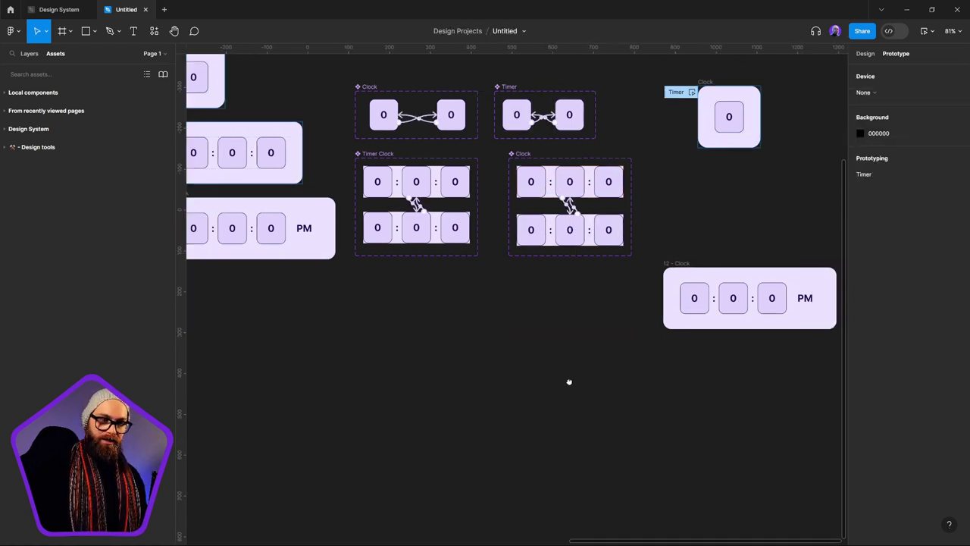
{"action": "left_click", "coordinate": [574, 321]}
{"action": "right_click", "coordinate": [576, 322]}
{"action": "left_click", "coordinate": [645, 213]}
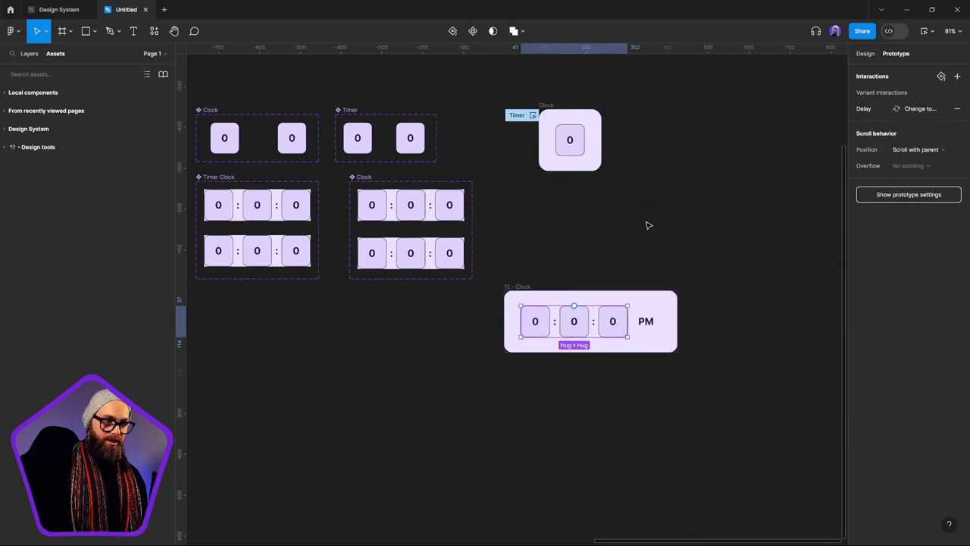
Step: Preview the copied 12 - Clock frame to check whether its digits count, and close the preview
{"action": "left_click", "coordinate": [732, 401]}
{"action": "left_click", "coordinate": [932, 32]}
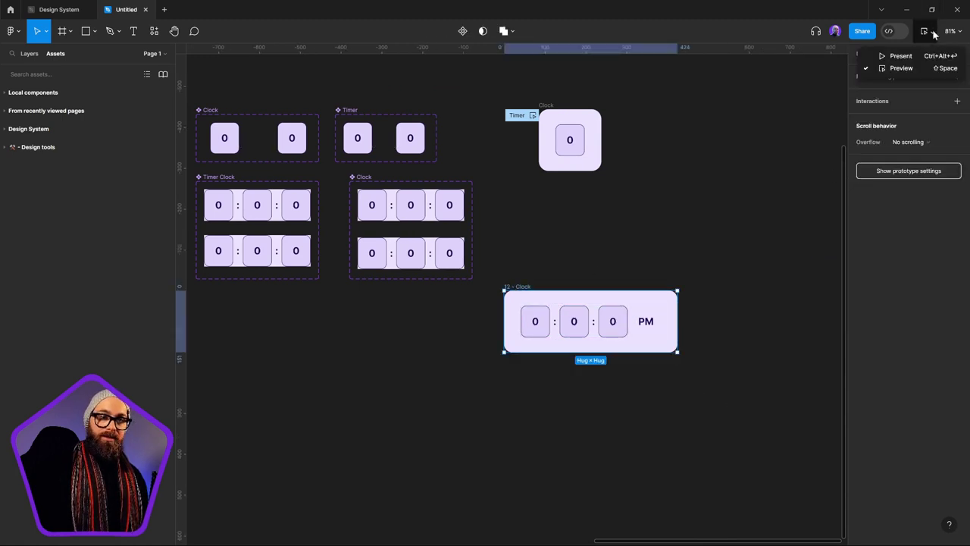
{"action": "left_click", "coordinate": [918, 69]}
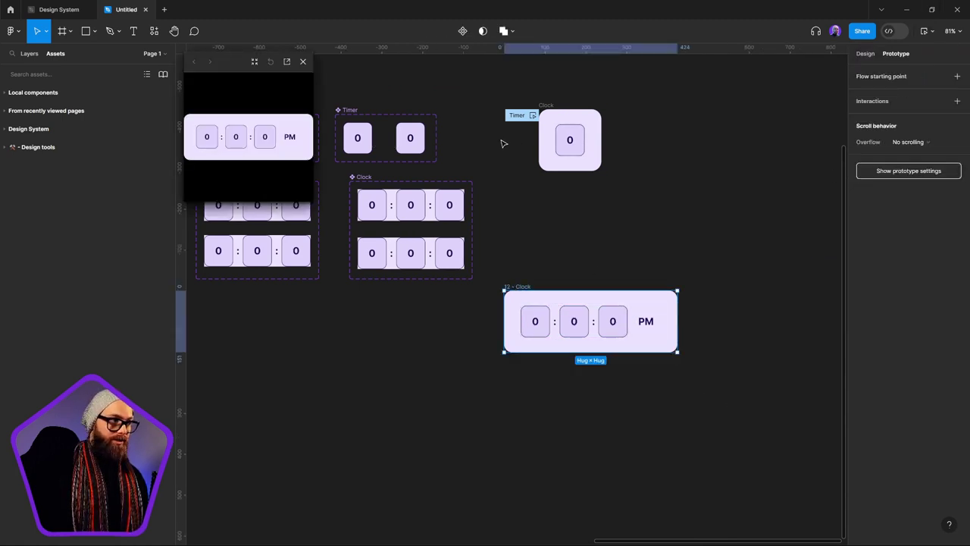
{"action": "left_click_drag", "start_coordinate": [234, 69], "coordinate": [411, 237]}
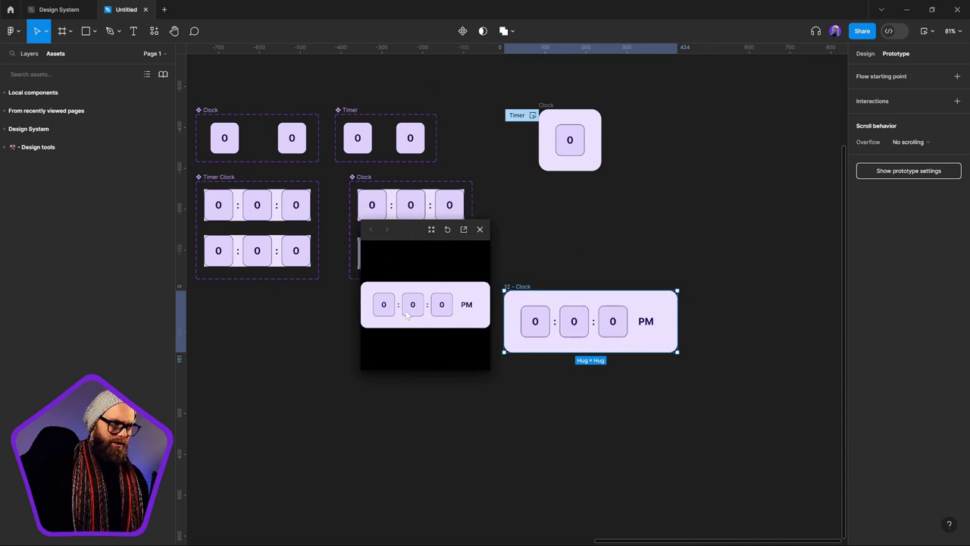
{"action": "left_click", "coordinate": [480, 229]}
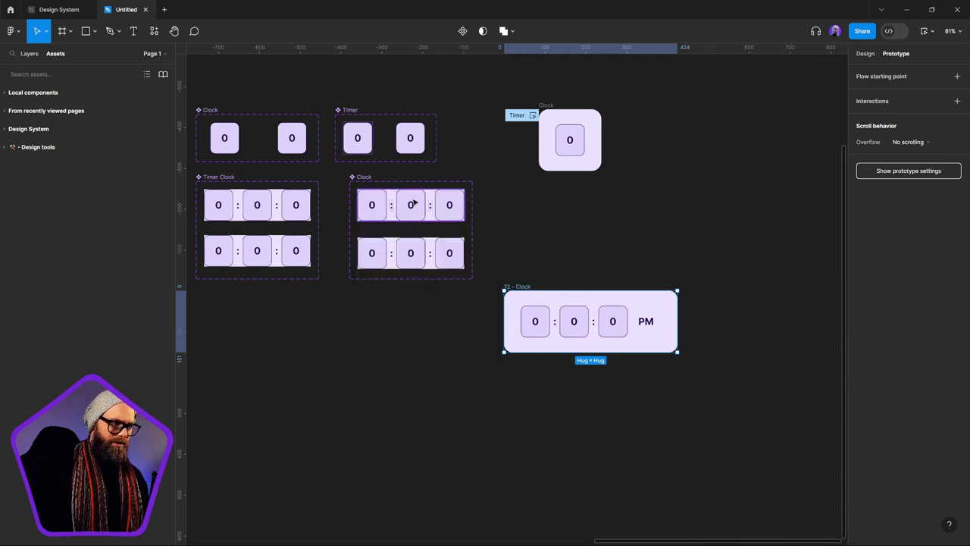
Step: Check the after-delay interactions of both three-digit Clock variants, including the Change to action and the Sec, Min and Hr conditionals
{"action": "left_click", "coordinate": [412, 217]}
{"action": "scroll", "coordinate": [413, 230], "scroll_direction": "up", "scroll_amount": 5}
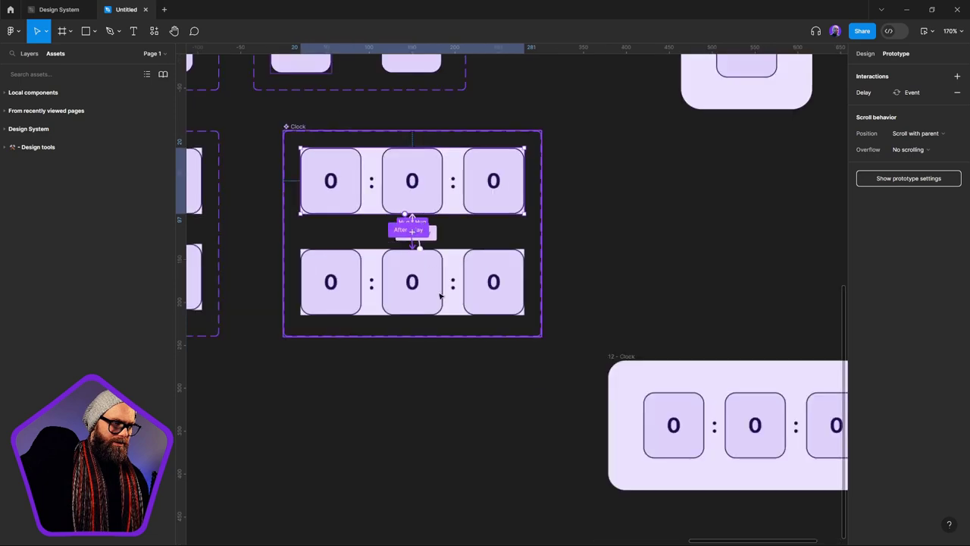
{"action": "left_click", "coordinate": [613, 271]}
{"action": "left_click", "coordinate": [390, 233]}
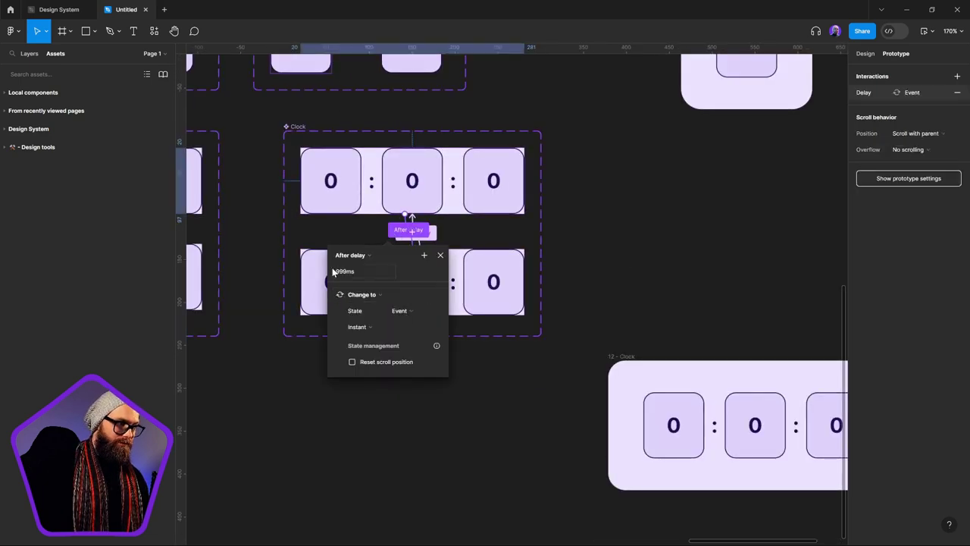
{"action": "left_click", "coordinate": [339, 295]}
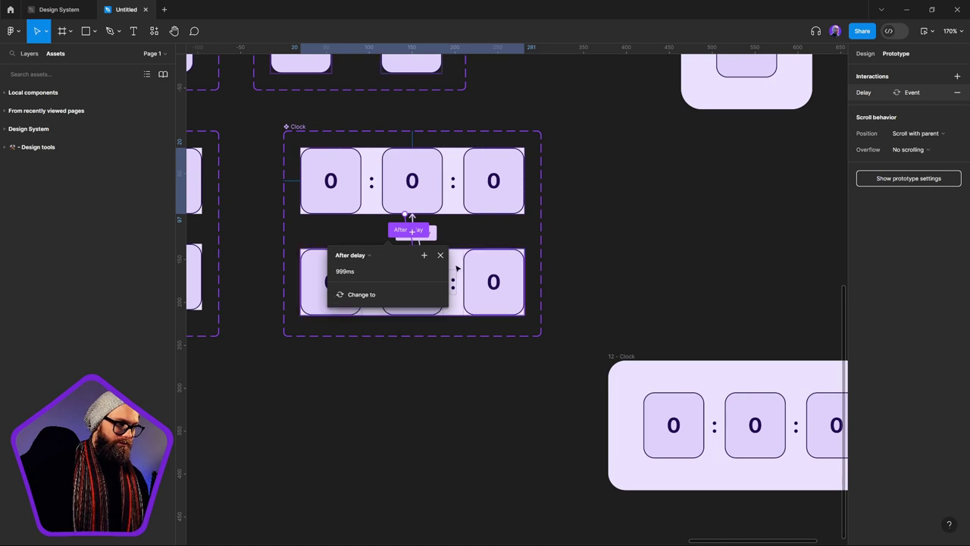
{"action": "left_click", "coordinate": [435, 237]}
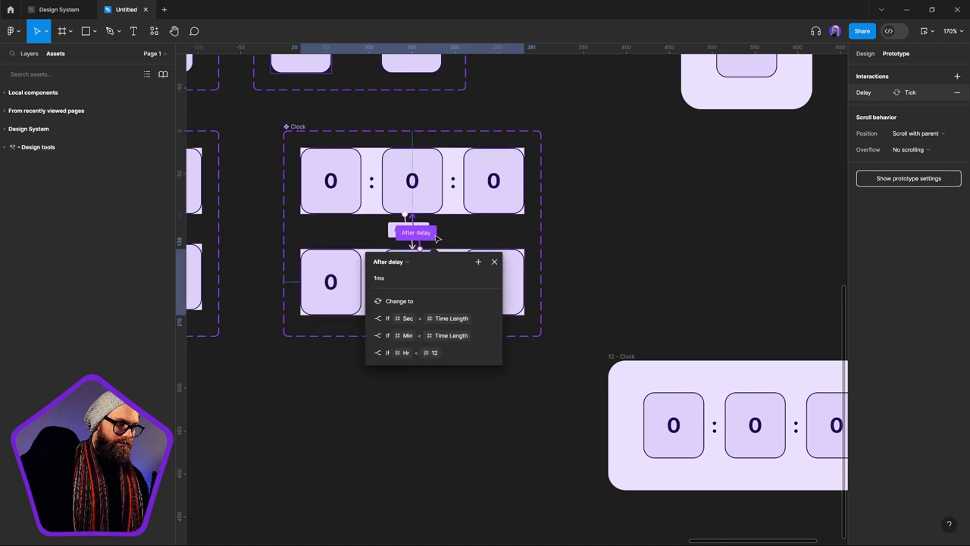
{"action": "left_click", "coordinate": [369, 321]}
{"action": "left_click", "coordinate": [370, 321]}
{"action": "left_click", "coordinate": [552, 311]}
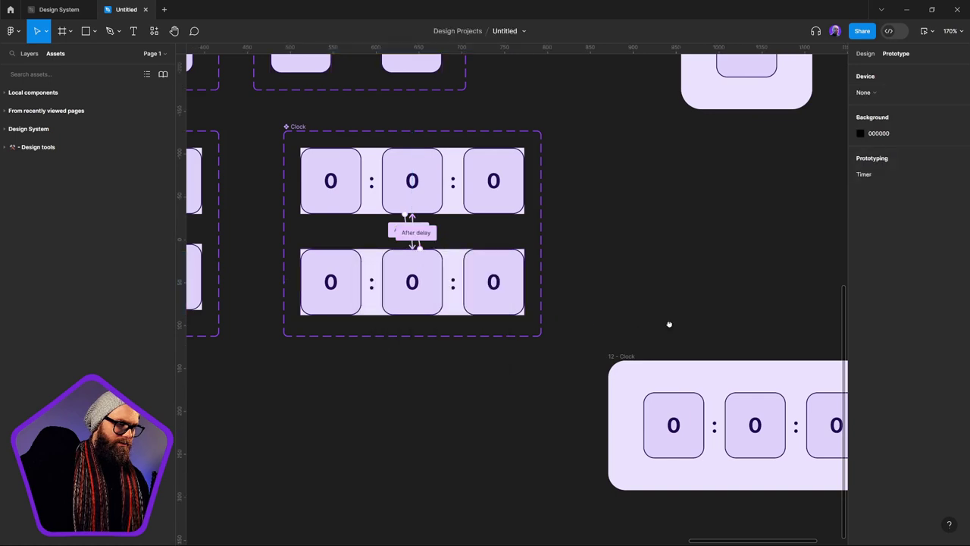
Step: Run the copied 12 - Clock frame's preview again to see whether the digits change, and close it
{"action": "scroll", "coordinate": [669, 325], "scroll_direction": "down", "scroll_amount": 2}
{"action": "scroll", "coordinate": [670, 325], "scroll_direction": "right", "scroll_amount": 5}
{"action": "left_click", "coordinate": [448, 303]}
{"action": "left_click", "coordinate": [925, 31]}
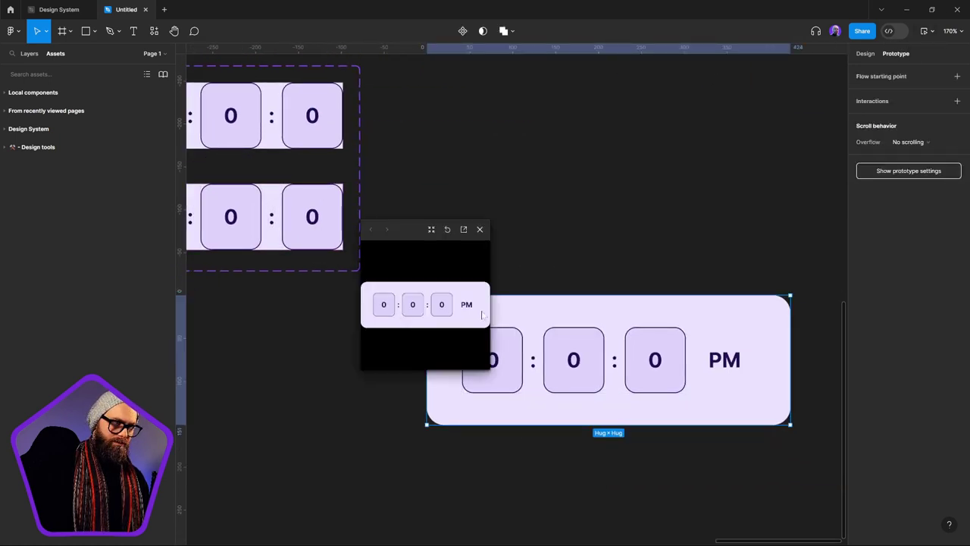
{"action": "left_click", "coordinate": [479, 229]}
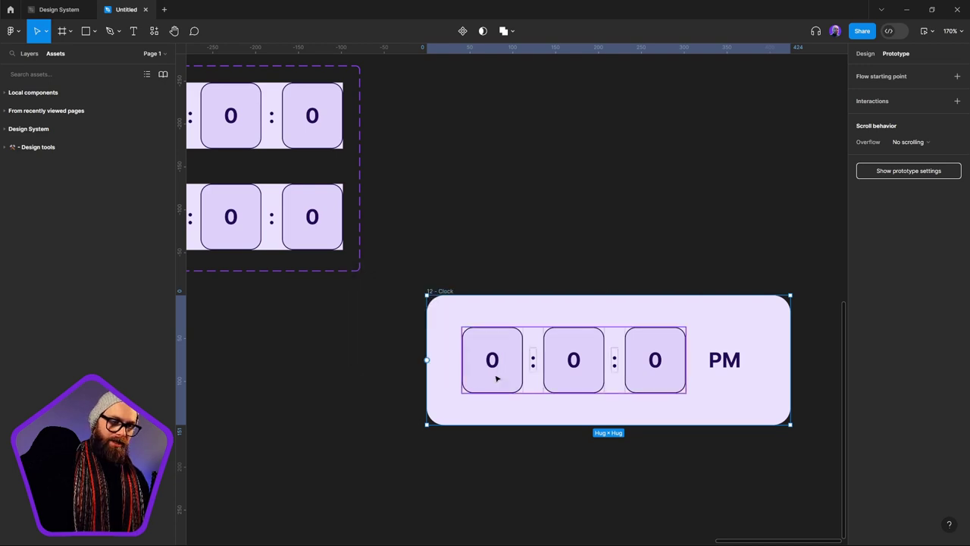
Step: Bind the first digit's text in both three-digit Clock variants to the Hr variable
{"action": "scroll", "coordinate": [495, 394], "scroll_direction": "up", "scroll_amount": 3}
{"action": "scroll", "coordinate": [496, 394], "scroll_direction": "left", "scroll_amount": 5}
{"action": "scroll", "coordinate": [494, 422], "scroll_direction": "up", "scroll_amount": 1}
{"action": "left_click", "coordinate": [404, 272]}
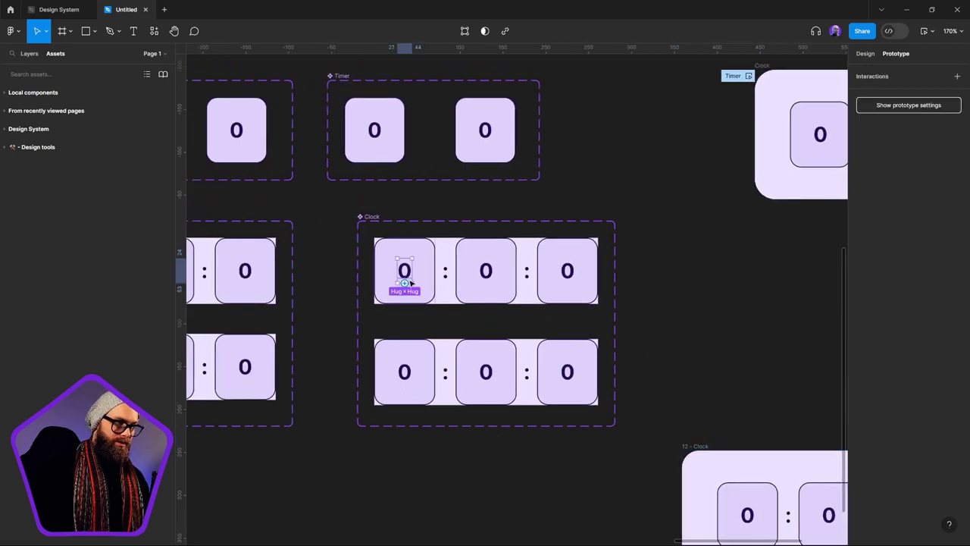
{"action": "left_click", "coordinate": [865, 54]}
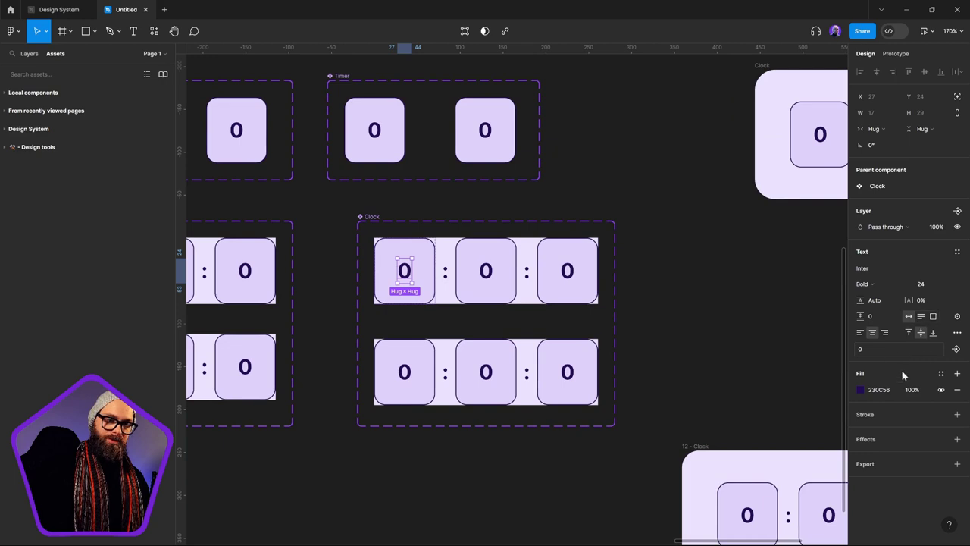
{"action": "left_click", "coordinate": [404, 374], "text": "shift"}
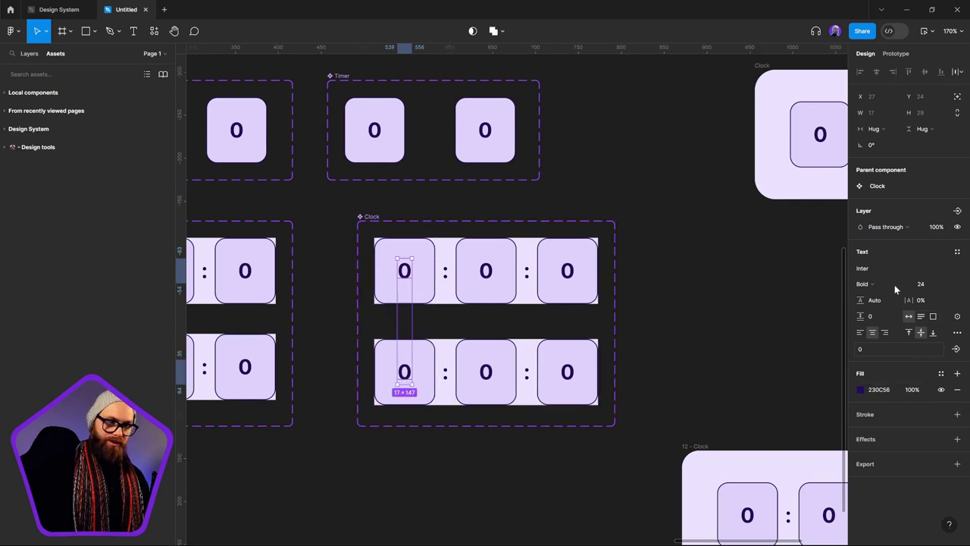
{"action": "left_click", "coordinate": [958, 317]}
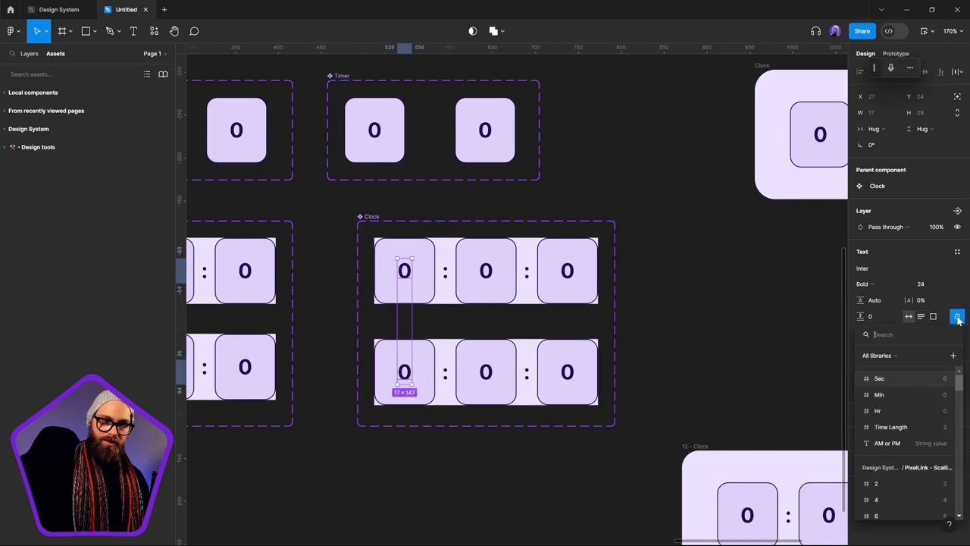
{"action": "left_click", "coordinate": [881, 410]}
Step: Bind the middle digit's text in both three-digit Clock variants to the Min variable
{"action": "left_click", "coordinate": [486, 270]}
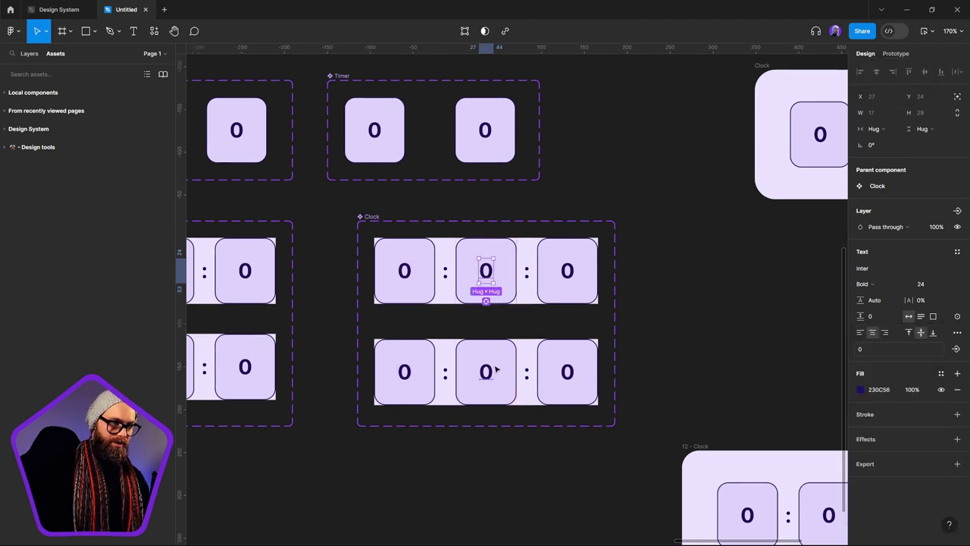
{"action": "left_click", "coordinate": [492, 372], "text": "shift"}
{"action": "left_click", "coordinate": [957, 317]}
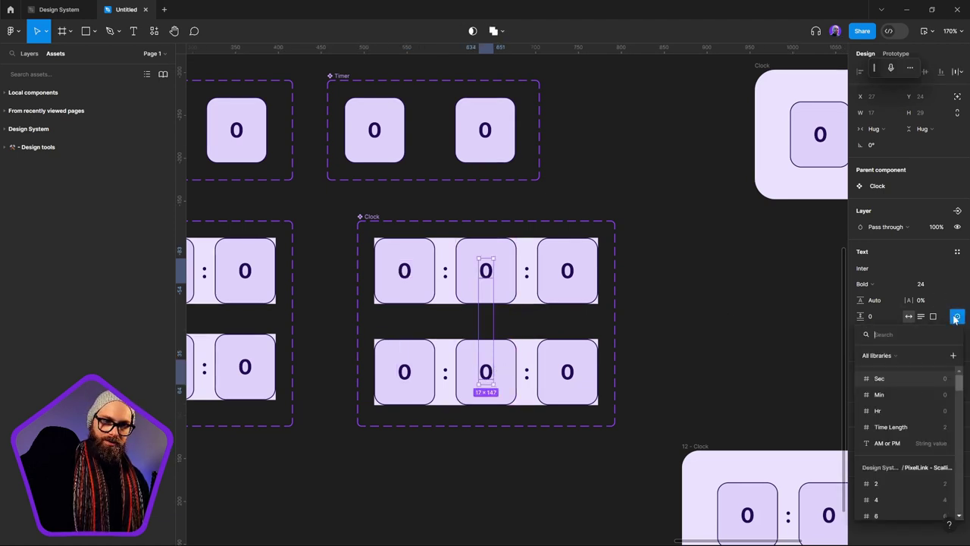
{"action": "left_click", "coordinate": [898, 395]}
{"action": "left_click", "coordinate": [697, 353]}
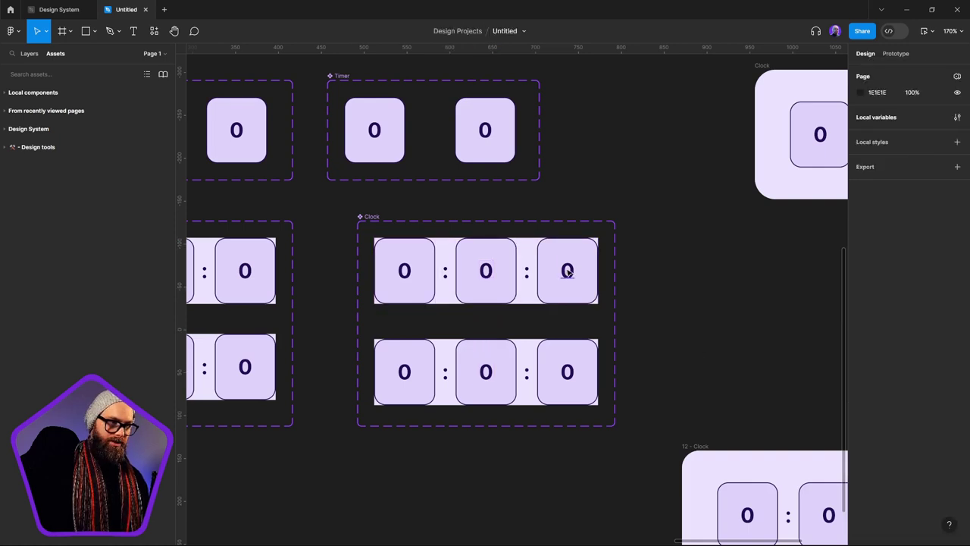
Step: Bind the last digit's text in both three-digit Clock variants to the Sec variable
{"action": "left_click", "coordinate": [567, 271]}
{"action": "left_click", "coordinate": [568, 371], "text": "shift"}
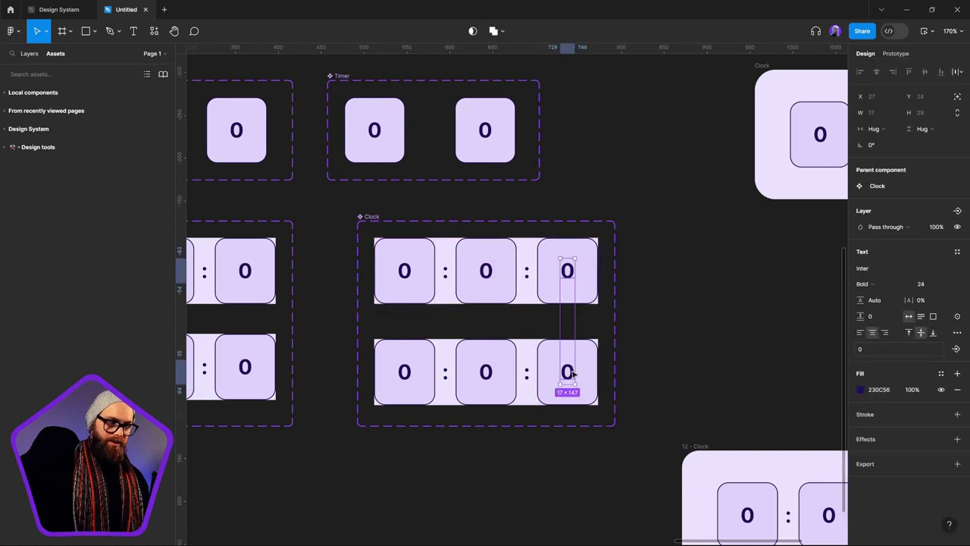
{"action": "left_click", "coordinate": [957, 318]}
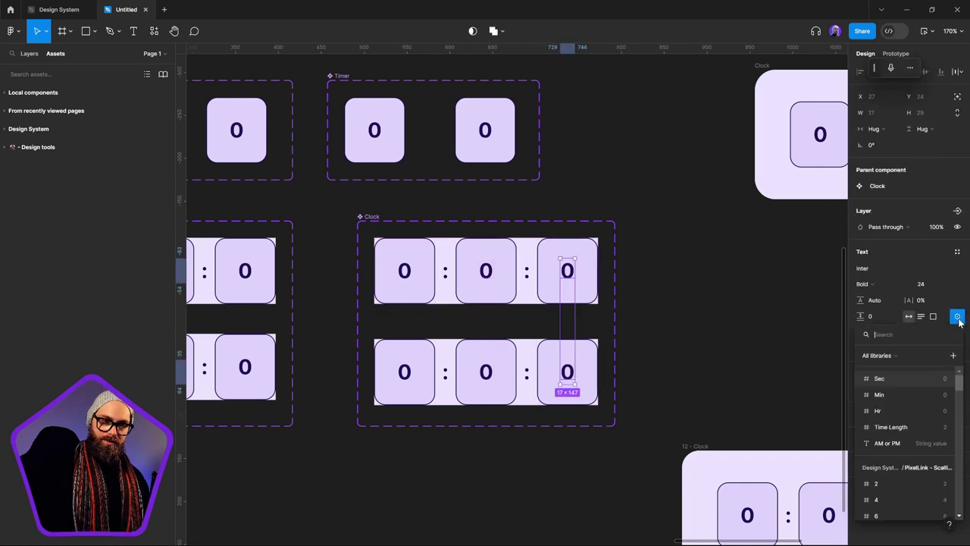
{"action": "left_click", "coordinate": [876, 382]}
{"action": "left_click", "coordinate": [749, 338]}
Step: Preview the copied 12 - Clock frame to test the seconds, minutes and hours rollover, and close the preview
{"action": "scroll", "coordinate": [388, 357], "scroll_direction": "down", "scroll_amount": 3}
{"action": "scroll", "coordinate": [387, 357], "scroll_direction": "right", "scroll_amount": 5}
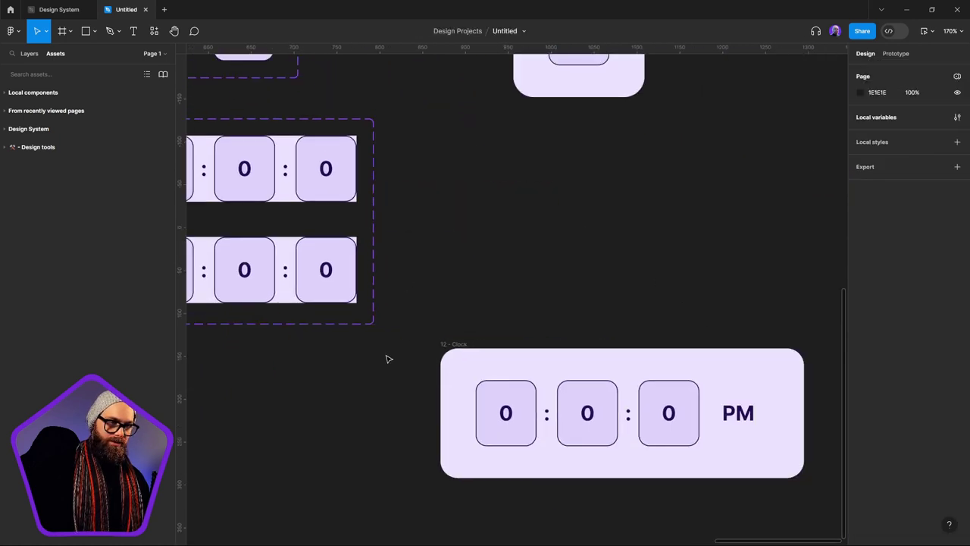
{"action": "left_click", "coordinate": [448, 352]}
{"action": "left_click", "coordinate": [930, 33]}
{"action": "left_click", "coordinate": [898, 72]}
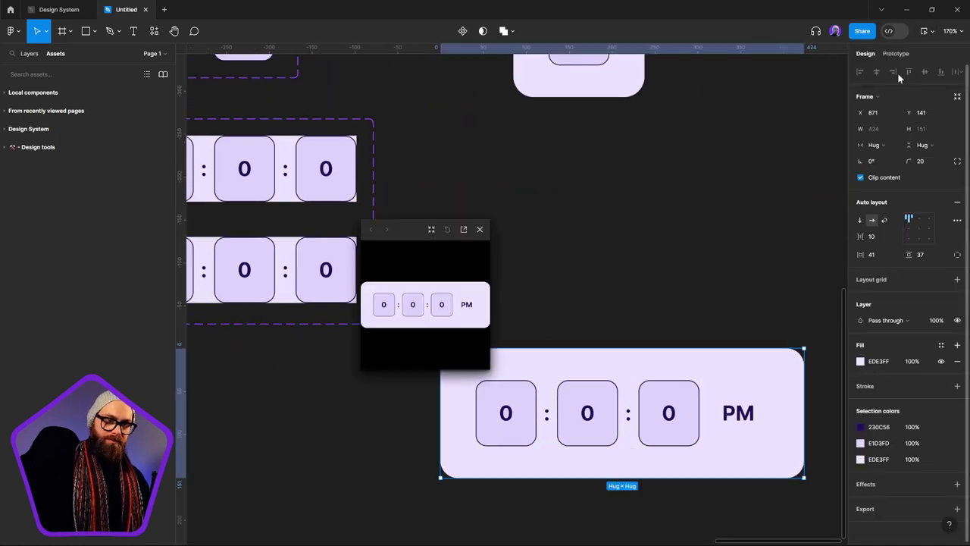
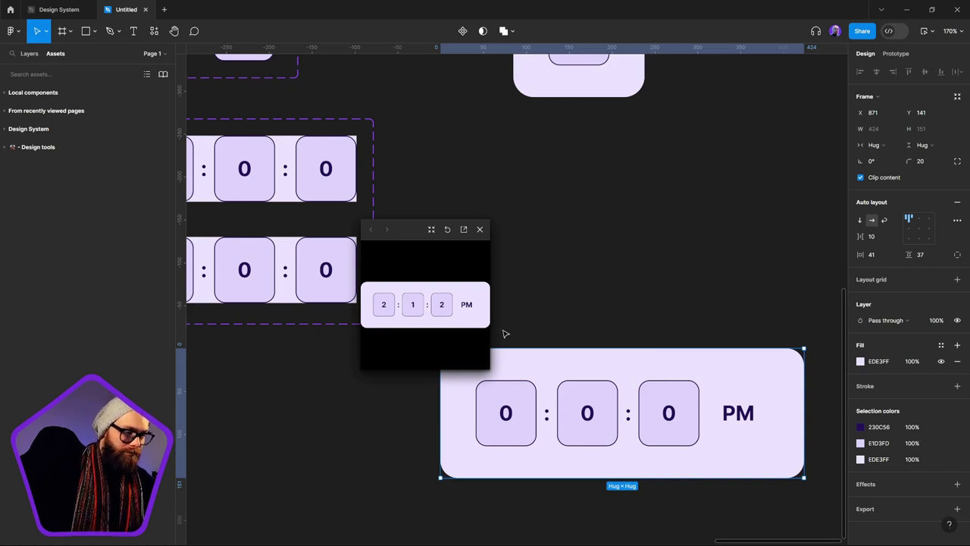
{"action": "left_click", "coordinate": [397, 304]}
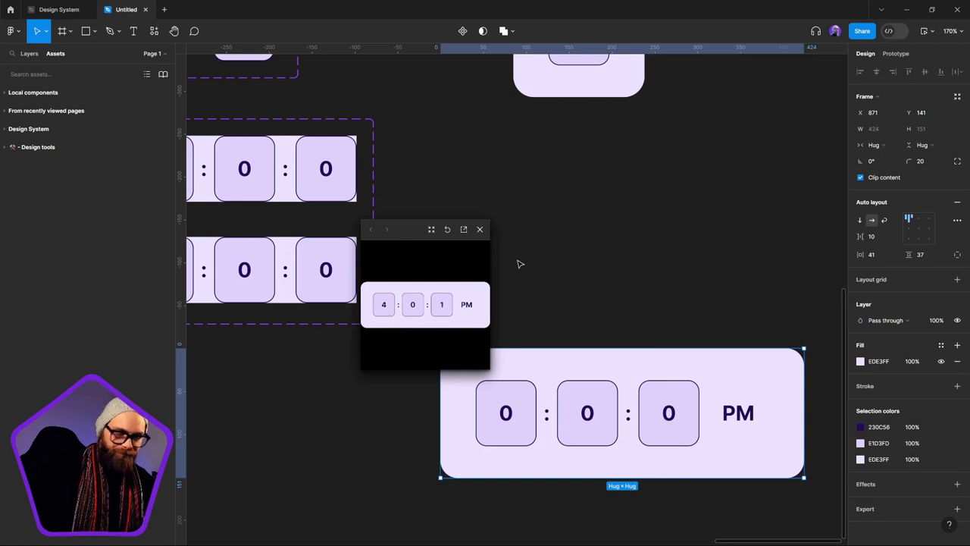
{"action": "left_click", "coordinate": [480, 229]}
Step: Review the three-digit Clock's prototype interactions to Event and back to Tick, including the after-delay actions and conditionals
{"action": "left_click_drag", "start_coordinate": [429, 309], "coordinate": [612, 321]}
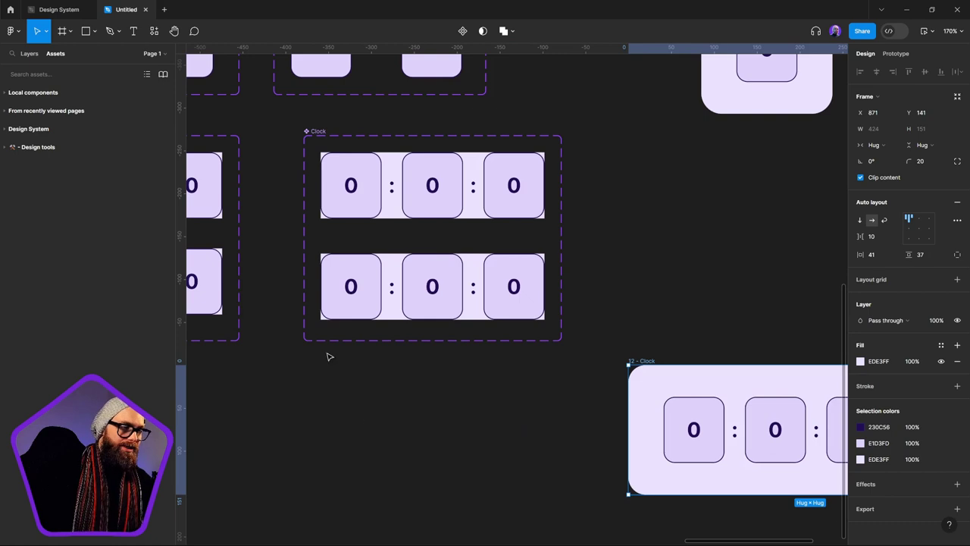
{"action": "scroll", "coordinate": [674, 396], "scroll_direction": "right", "scroll_amount": 2}
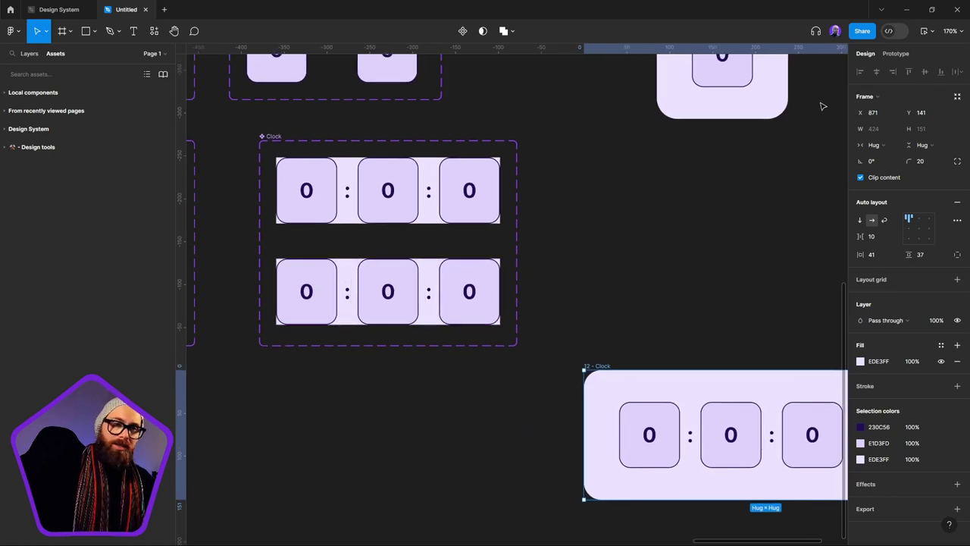
{"action": "left_click", "coordinate": [896, 53]}
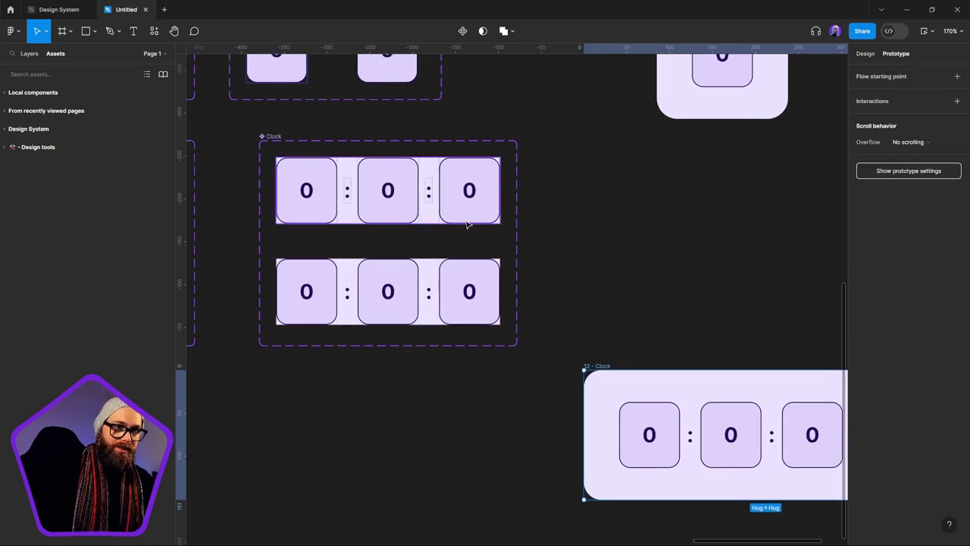
{"action": "left_click", "coordinate": [396, 265]}
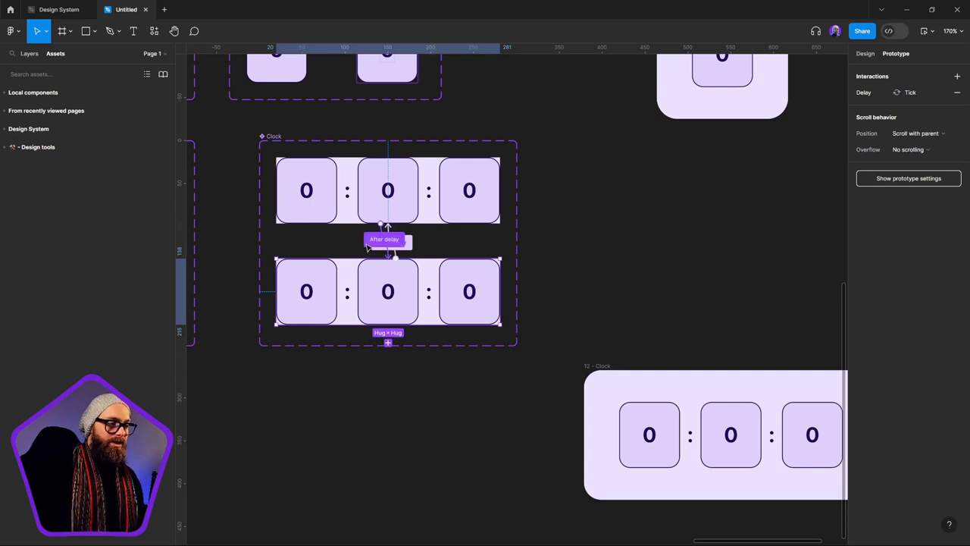
{"action": "left_click", "coordinate": [367, 242]}
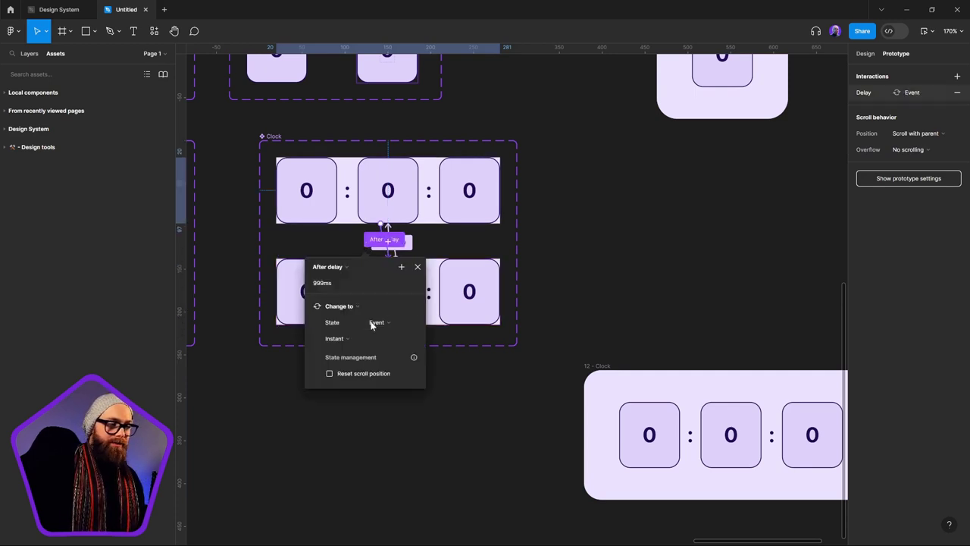
{"action": "left_click", "coordinate": [312, 307]}
{"action": "left_click", "coordinate": [312, 306]}
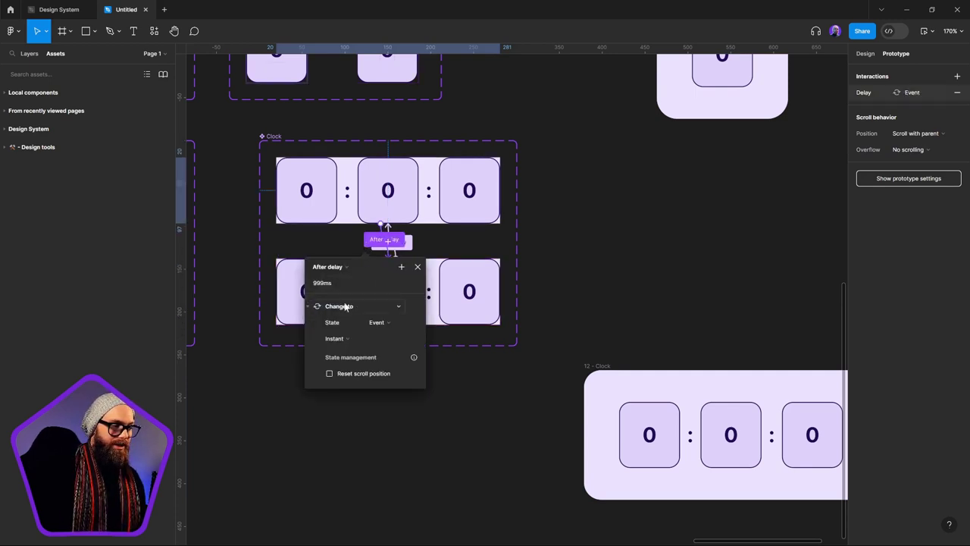
{"action": "left_click", "coordinate": [402, 243]}
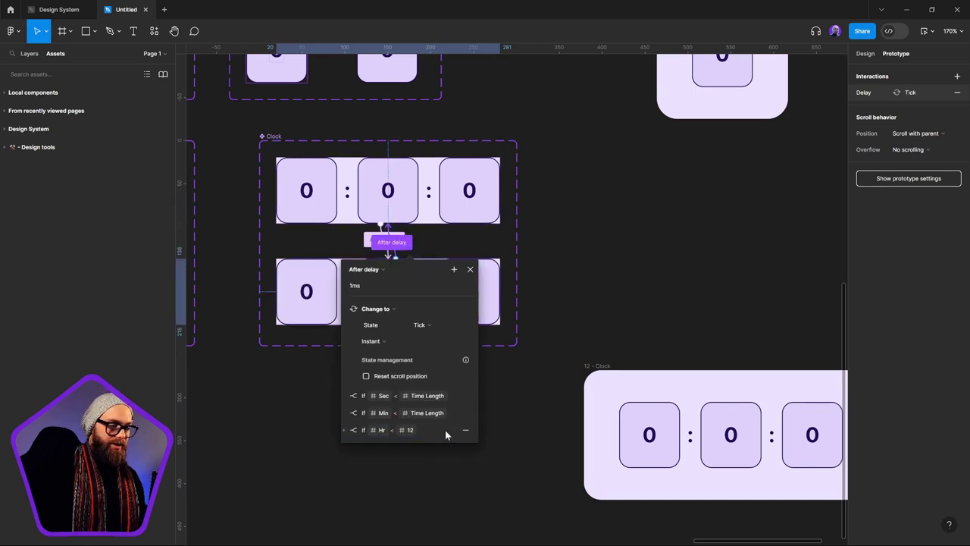
Step: Change the hour condition in the lower Clock variant's after-delay interaction to Hr < 2
{"action": "left_click", "coordinate": [346, 431]}
{"action": "left_click", "coordinate": [415, 447]}
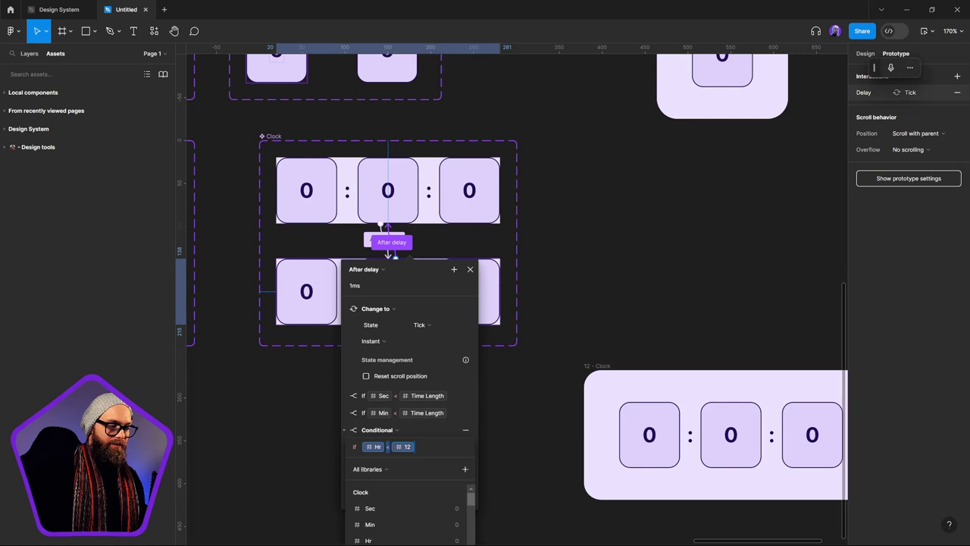
{"action": "key", "text": "BackSpace"}
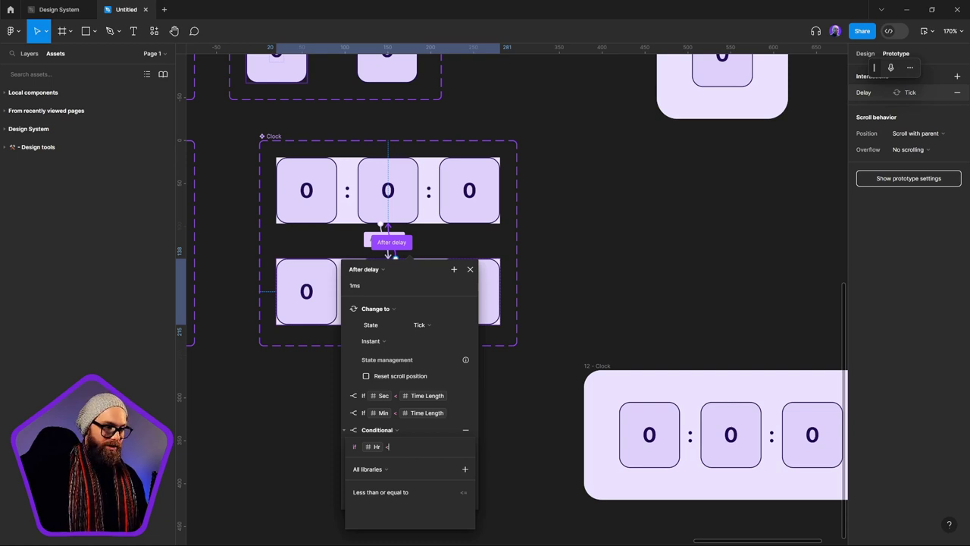
{"action": "type", "text": "2"}
{"action": "key", "text": "Escape"}
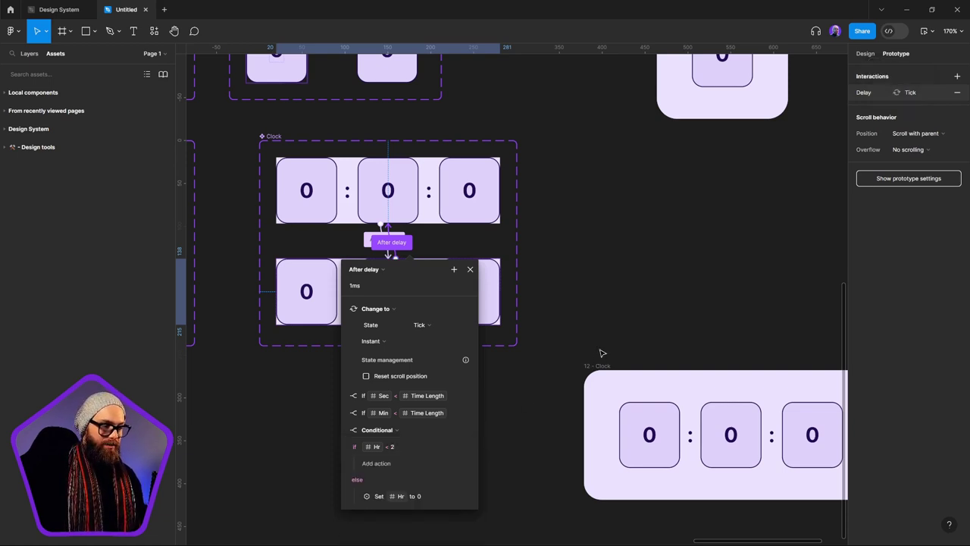
Step: Preview the 12 - Clock frame to test the hour rollover with the new limit, and close the preview
{"action": "left_click", "coordinate": [603, 352]}
{"action": "left_click", "coordinate": [608, 372]}
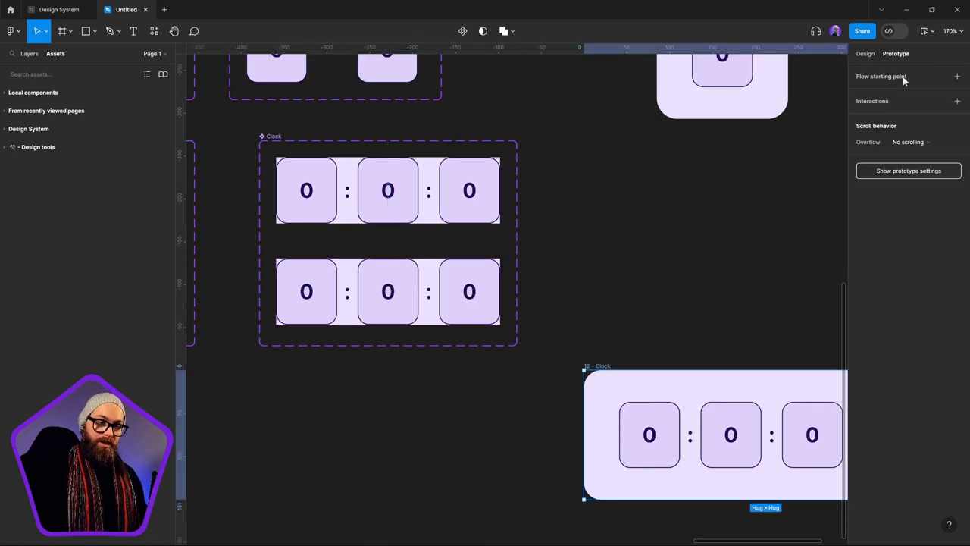
{"action": "left_click", "coordinate": [925, 31]}
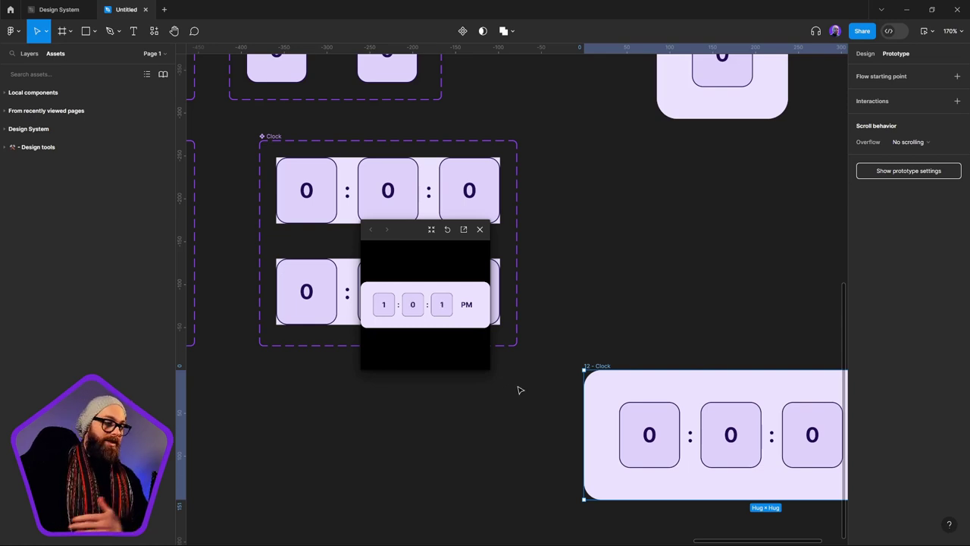
{"action": "left_click", "coordinate": [481, 228]}
Step: Review the Sec, Min and Hr conditionals in the lower Clock variant's after-delay interaction
{"action": "left_click", "coordinate": [489, 296]}
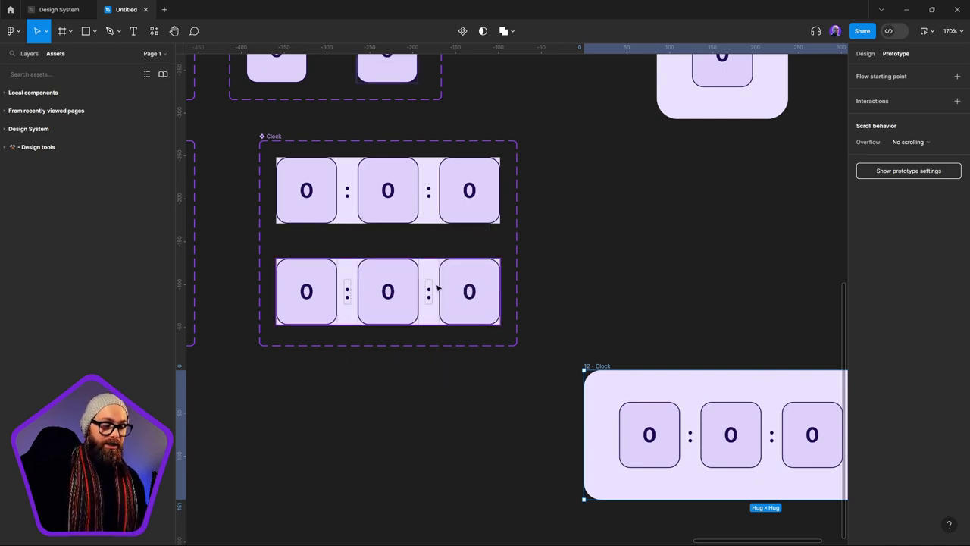
{"action": "left_click", "coordinate": [398, 242]}
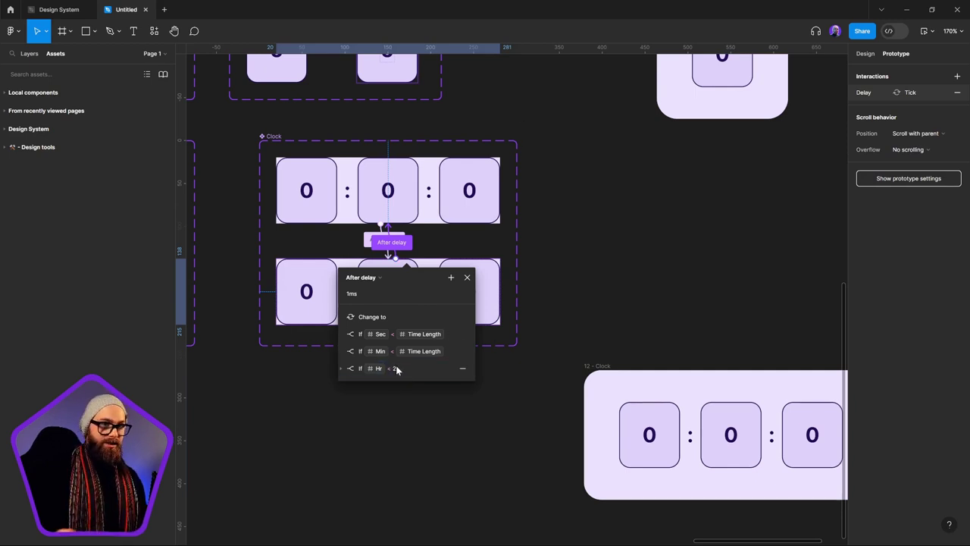
{"action": "left_click", "coordinate": [704, 254]}
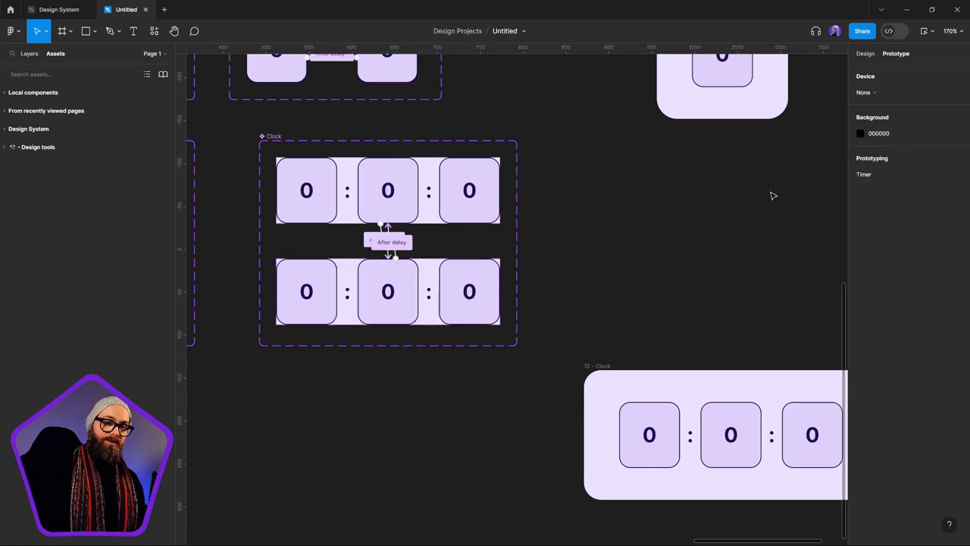
Step: Set the Time Length variable in the Clock collection to 60
{"action": "left_click", "coordinate": [865, 54]}
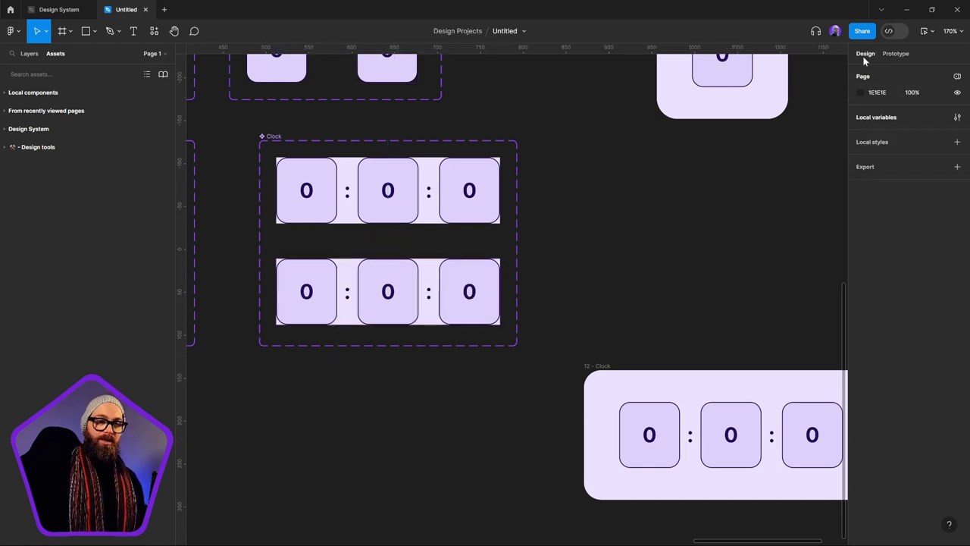
{"action": "left_click", "coordinate": [957, 118]}
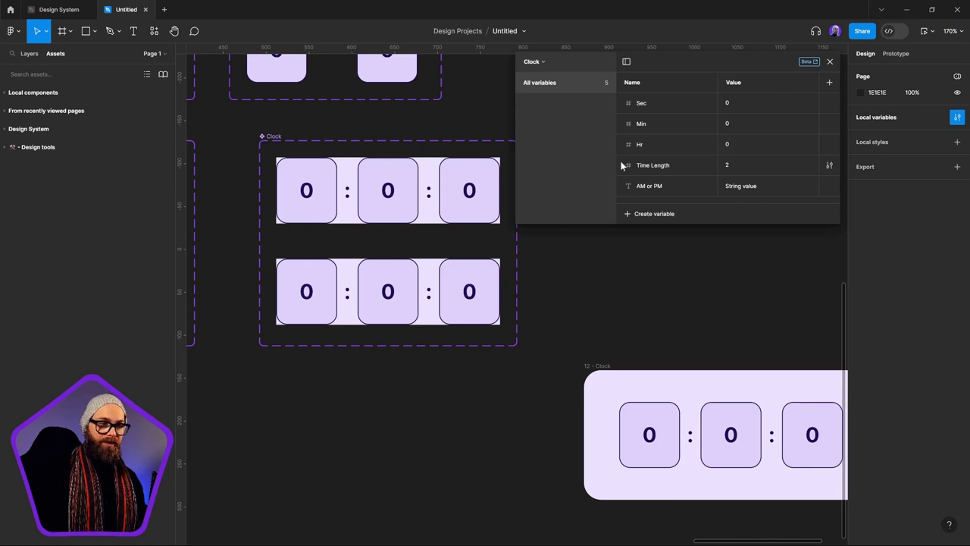
{"action": "left_click", "coordinate": [733, 160]}
{"action": "key", "text": "BackSpace"}
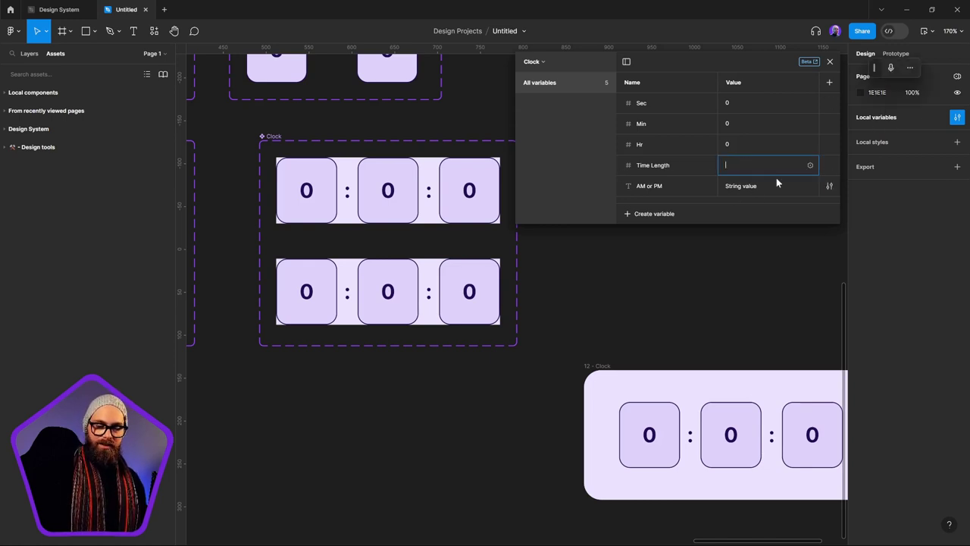
{"action": "type", "text": "60"}
{"action": "key", "text": "Return"}
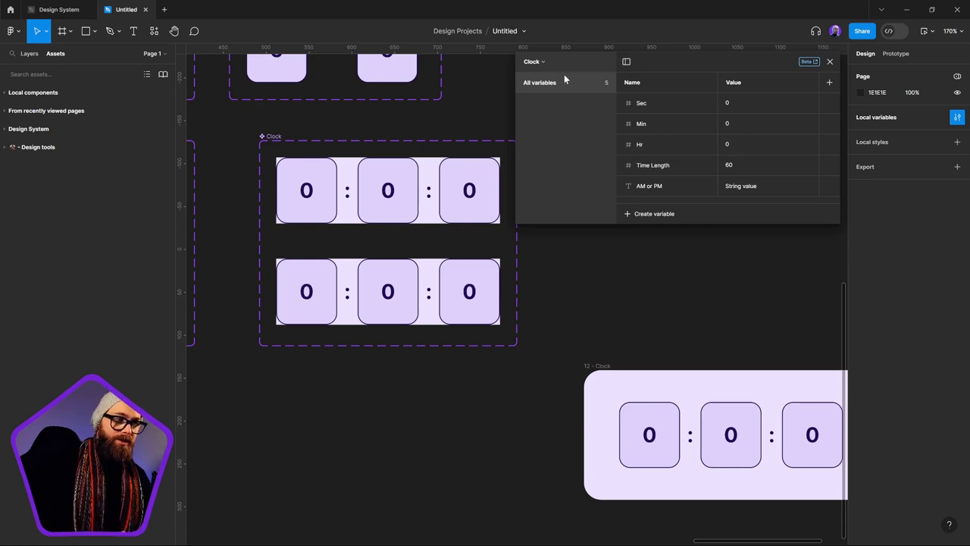
Step: Create a new collection of local variables alongside the Clock collection
{"action": "left_click", "coordinate": [546, 61]}
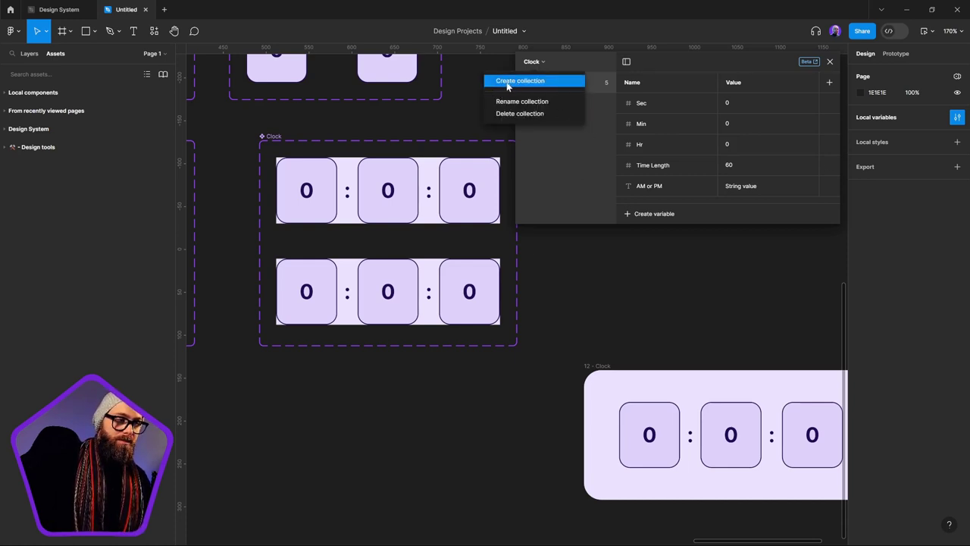
{"action": "left_click", "coordinate": [526, 82]}
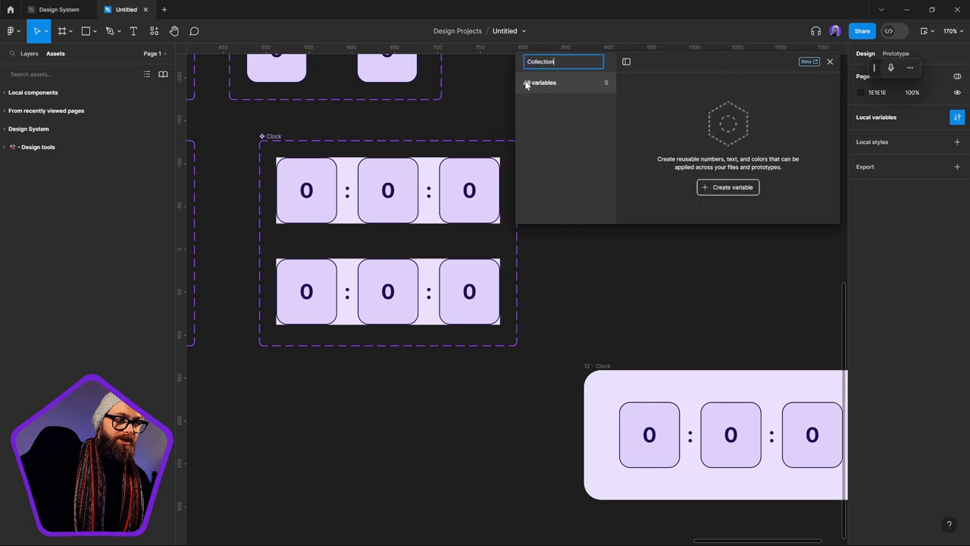
Step: Name the new variable collection "Clock Type"
{"action": "key", "text": "BackSpace"}
{"action": "key", "text": "BackSpace"}
{"action": "key", "text": "BackSpace"}
{"action": "key", "text": "BackSpace"}
{"action": "key", "text": "BackSpace"}
{"action": "key", "text": "BackSpace"}
{"action": "key", "text": "BackSpace"}
{"action": "key", "text": "BackSpace"}
{"action": "key", "text": "BackSpace"}
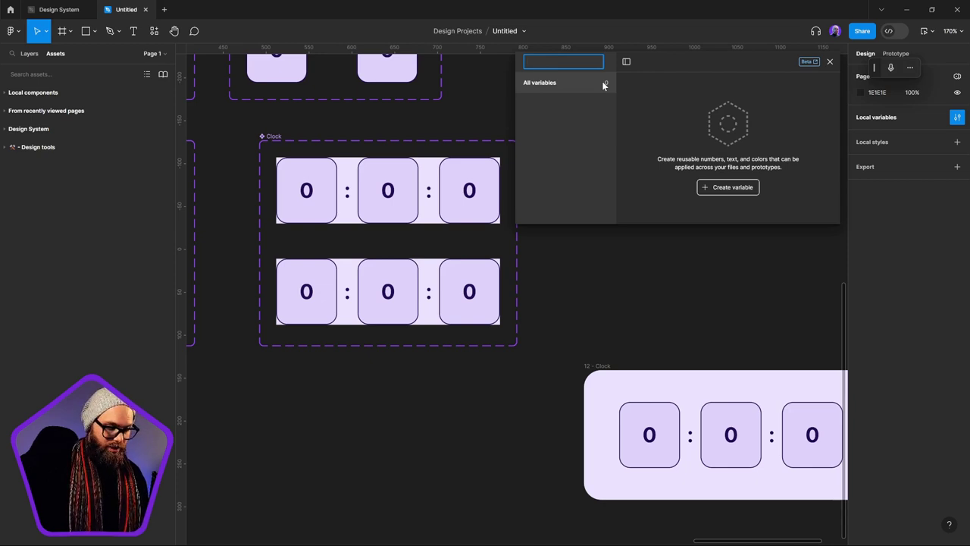
{"action": "type", "text": "Cloc"}
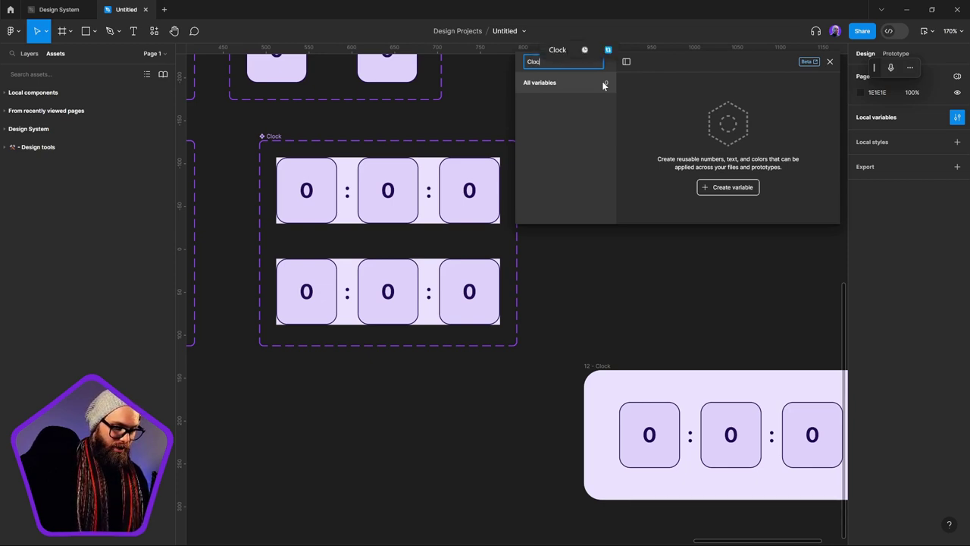
{"action": "type", "text": "k Type"}
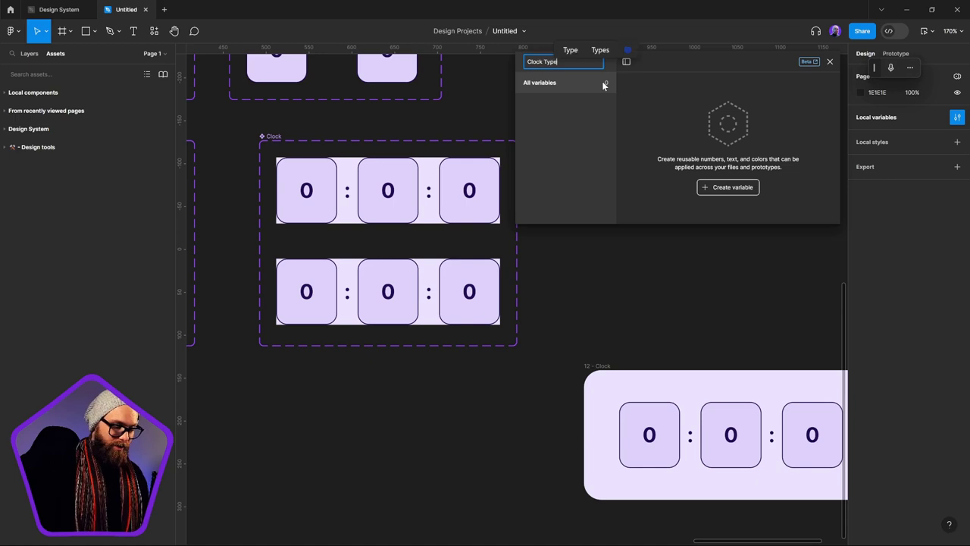
{"action": "key", "text": "Return"}
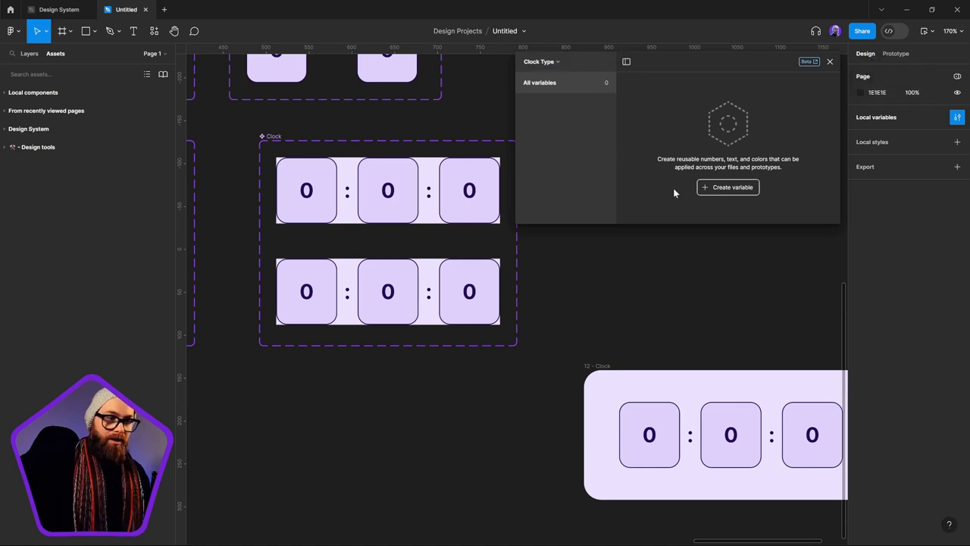
Step: Create two string variables named AM and PM in the Clock Type collection
{"action": "left_click", "coordinate": [733, 189]}
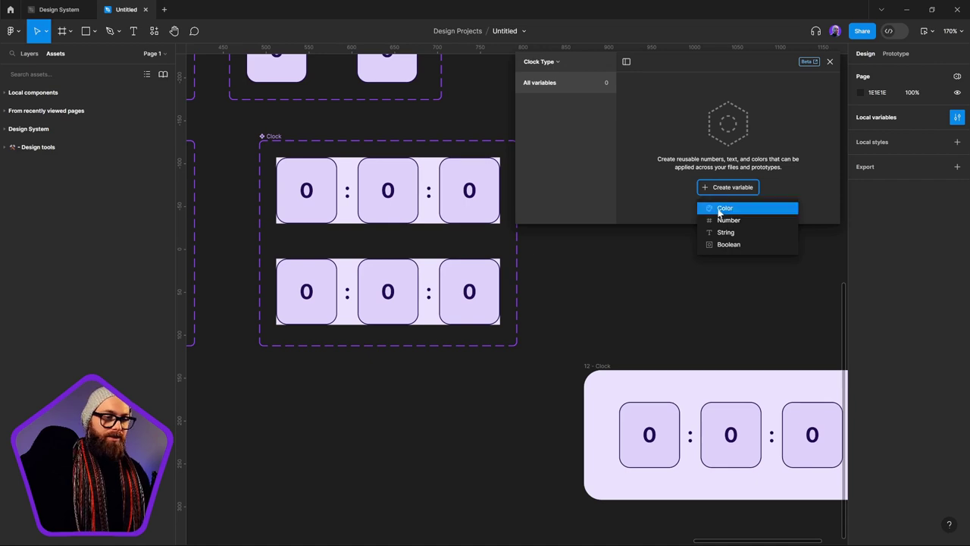
{"action": "left_click", "coordinate": [742, 233]}
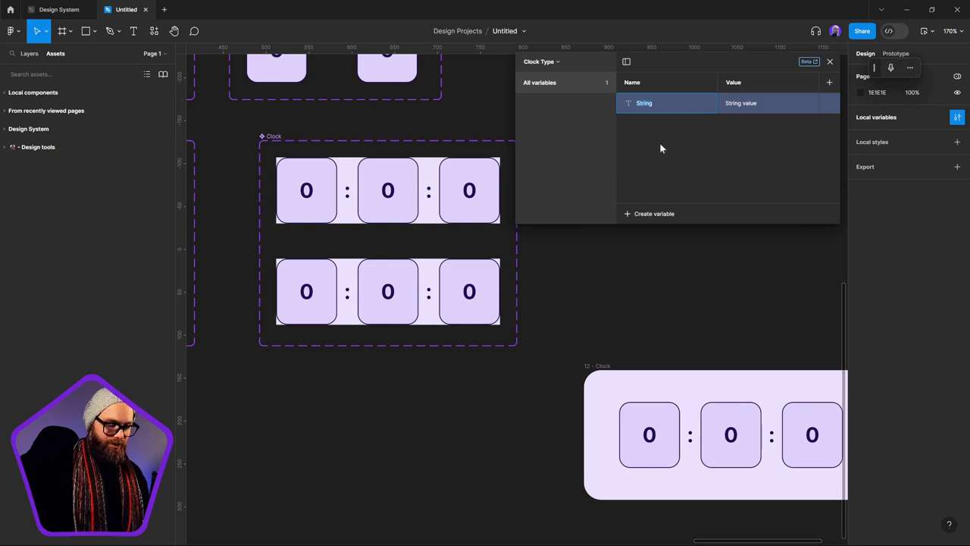
{"action": "type", "text": "AM"}
{"action": "key", "text": "Return"}
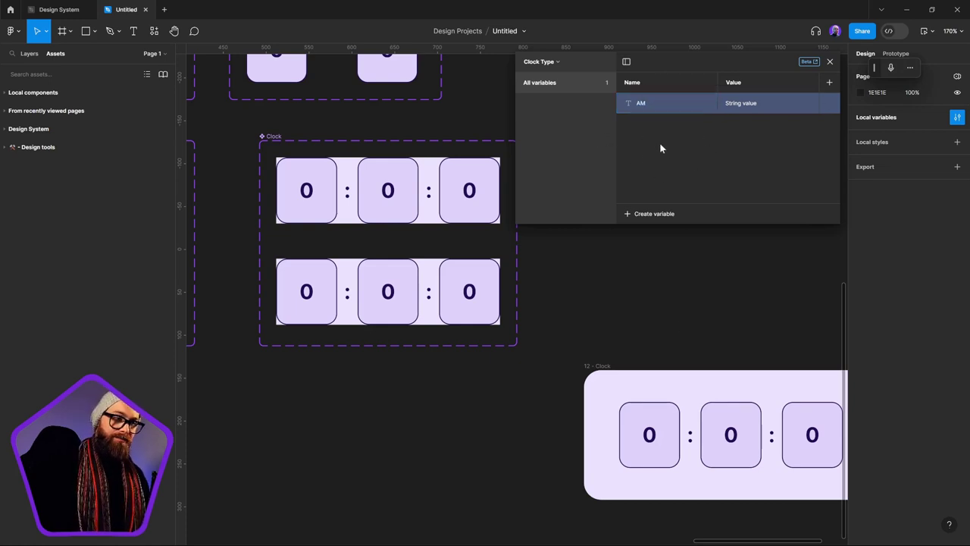
{"action": "left_click", "coordinate": [646, 214]}
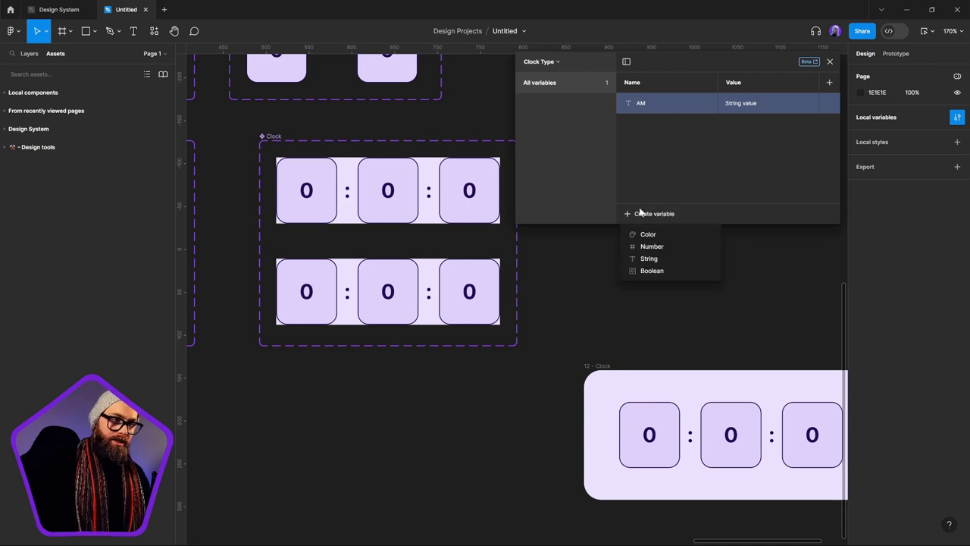
{"action": "left_click", "coordinate": [651, 259]}
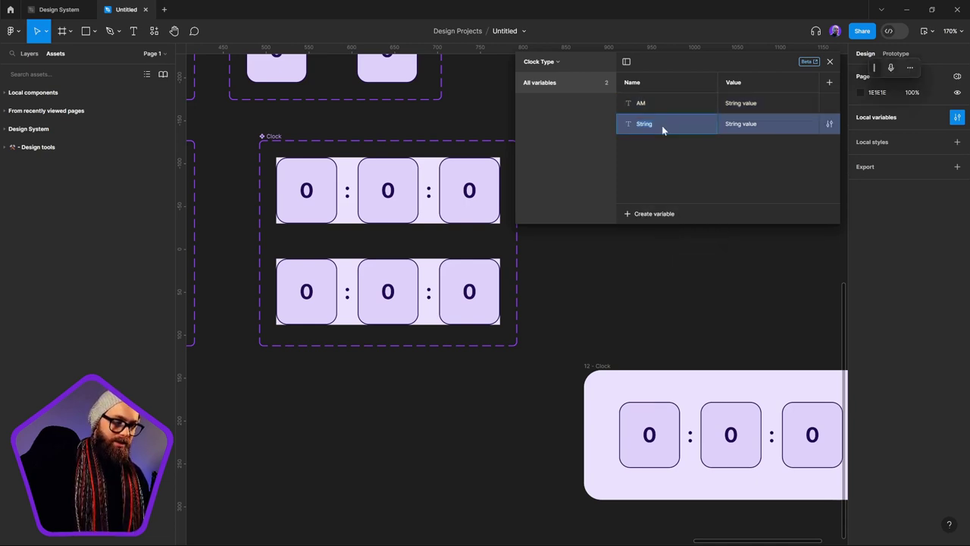
{"action": "type", "text": "PM"}
Step: Set the AM variable's value to "AM" and the PM variable's value to "PM"
{"action": "left_click", "coordinate": [758, 103]}
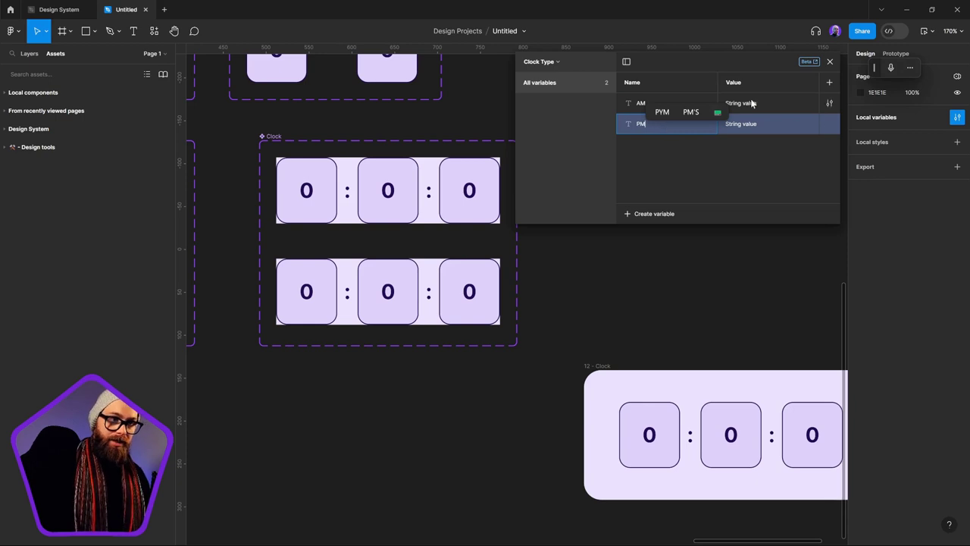
{"action": "key", "text": "BackSpace"}
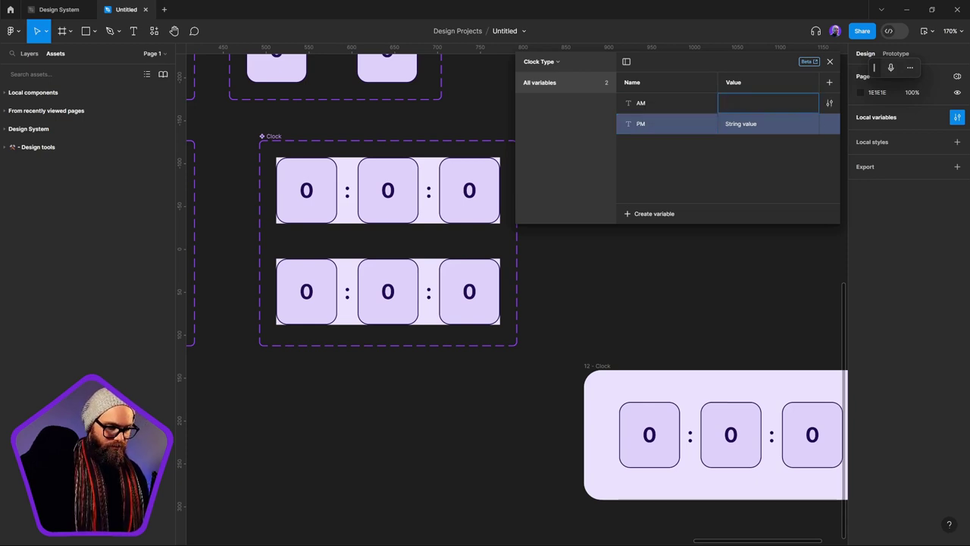
{"action": "type", "text": "AM"}
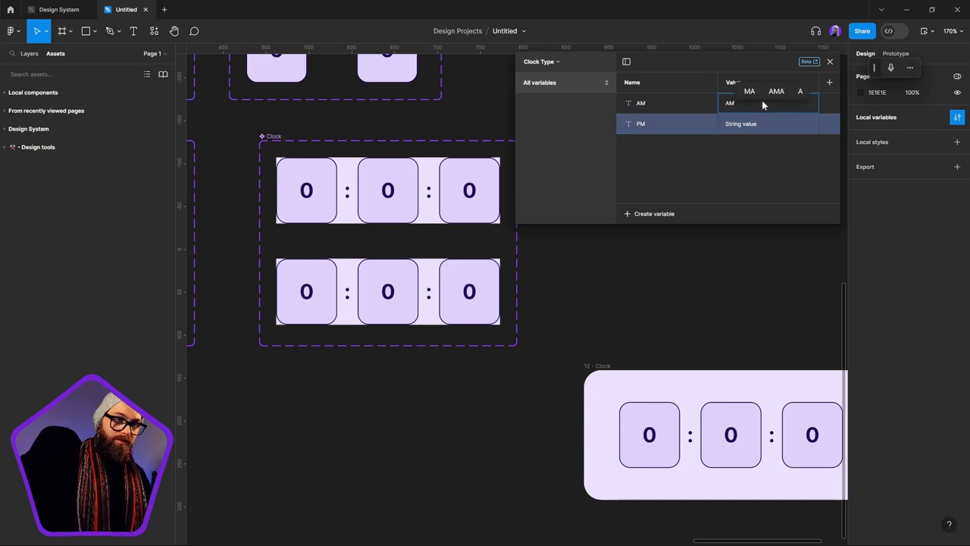
{"action": "left_click", "coordinate": [758, 123]}
{"action": "key", "text": "BackSpace"}
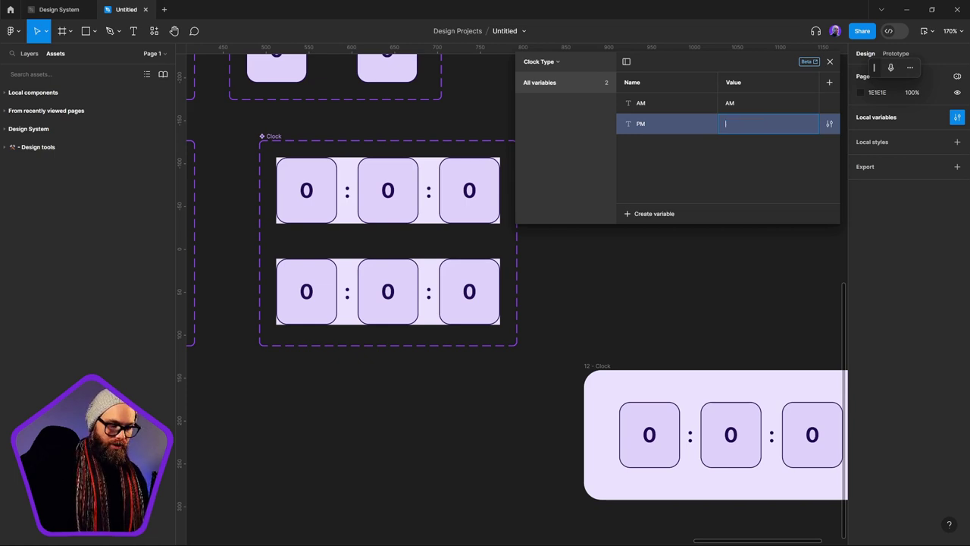
{"action": "type", "text": "PM"}
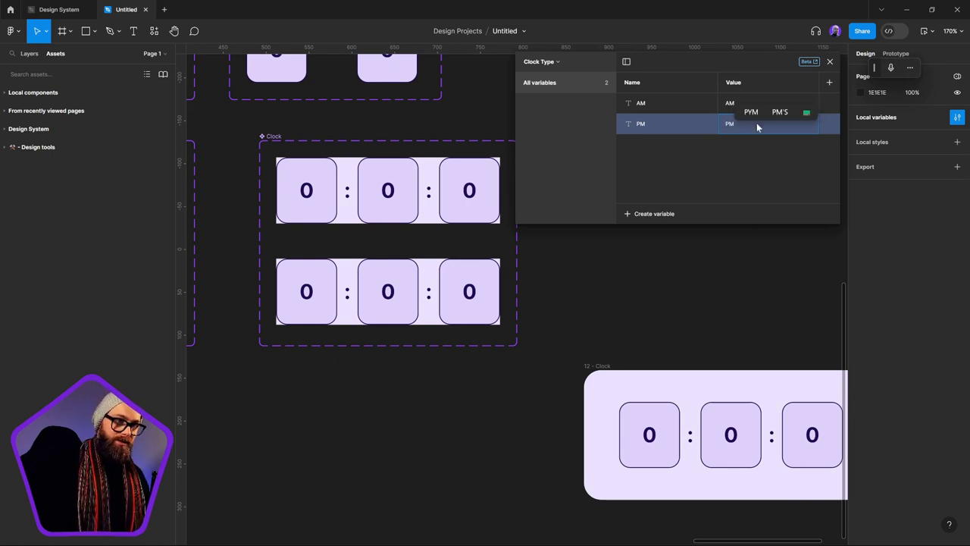
{"action": "key", "text": "Return"}
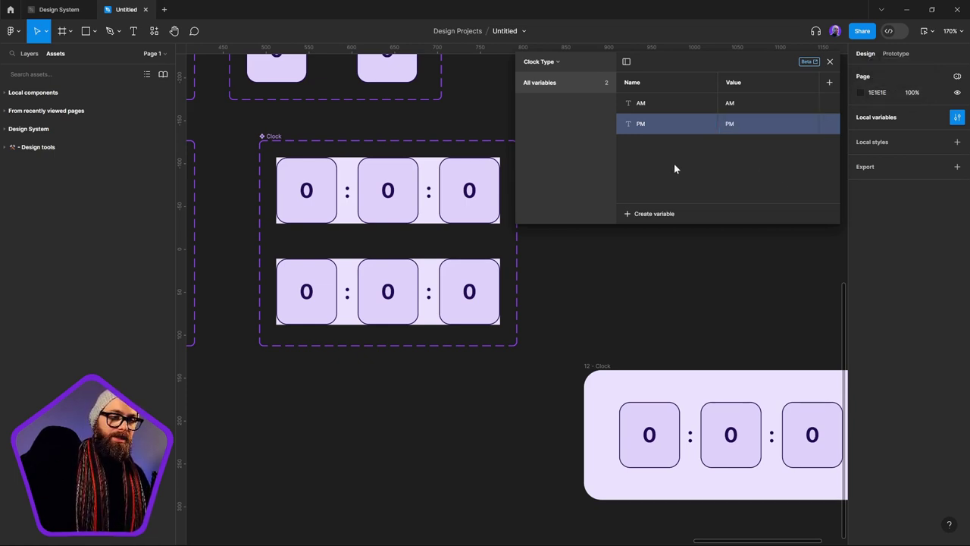
{"action": "left_click", "coordinate": [654, 215]}
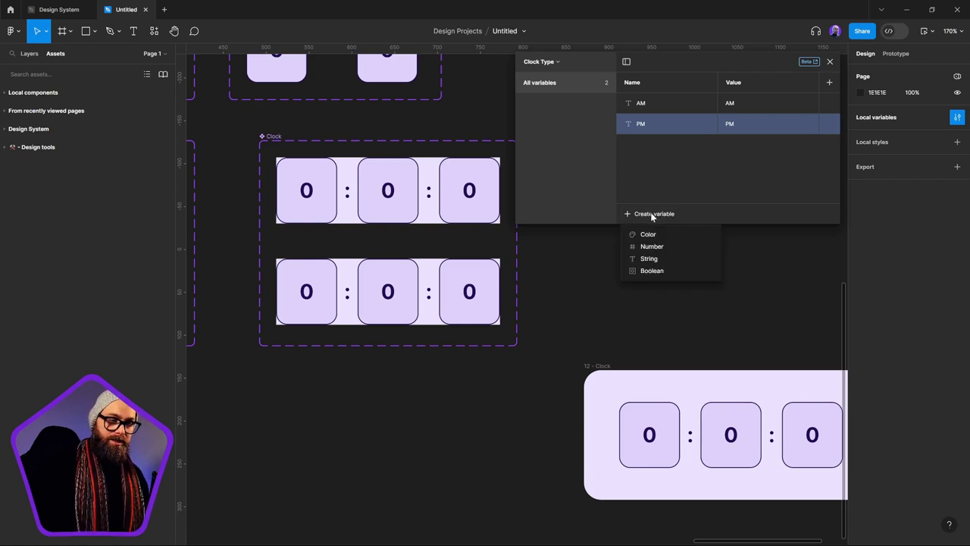
{"action": "left_click", "coordinate": [667, 146]}
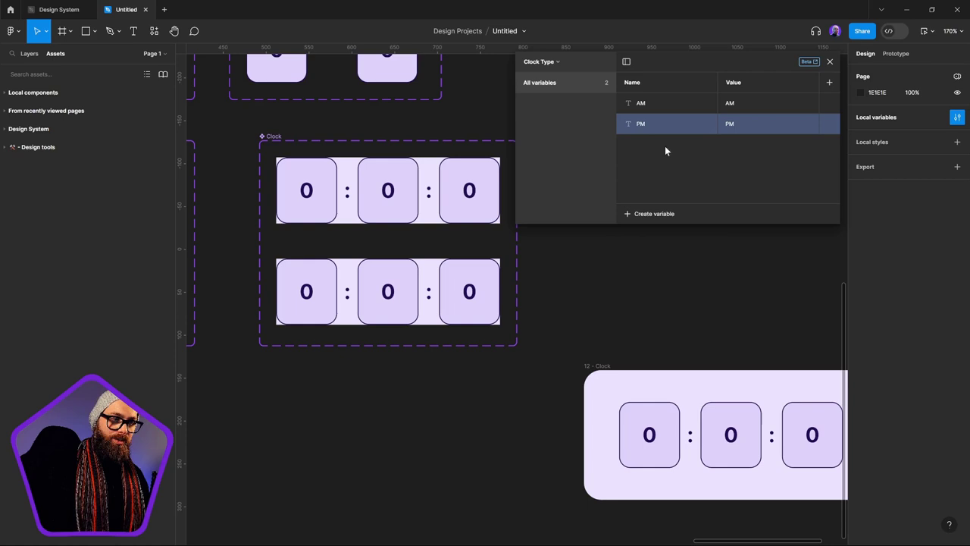
{"action": "left_click", "coordinate": [659, 215]}
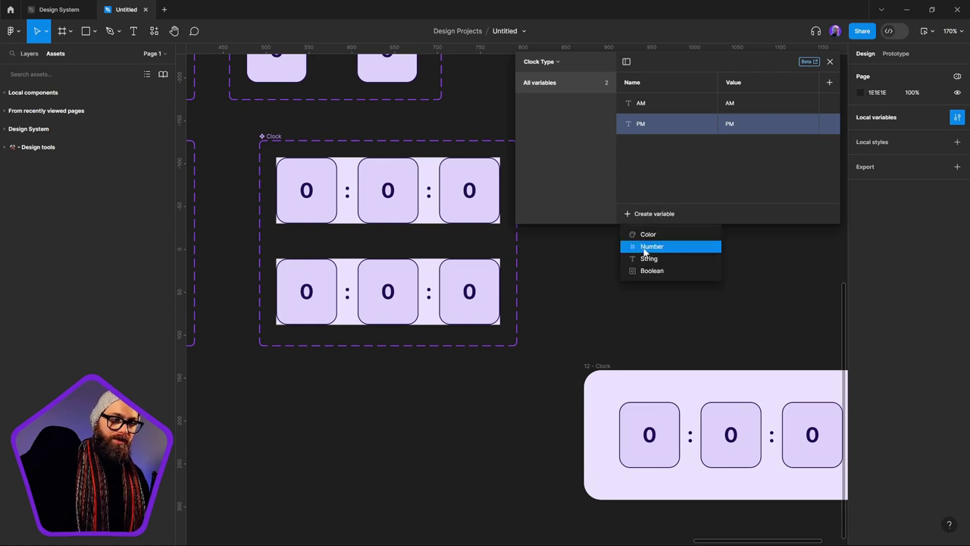
{"action": "left_click", "coordinate": [646, 247]}
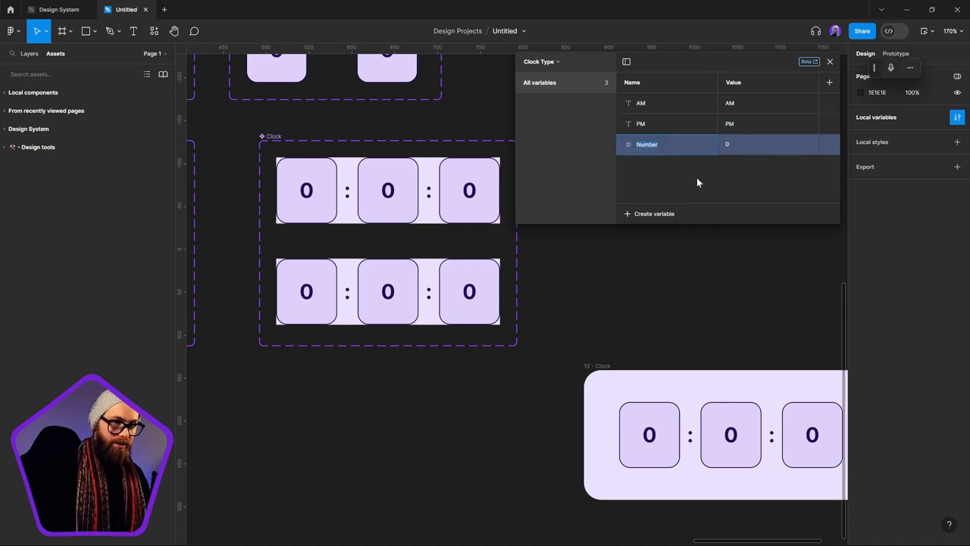
{"action": "right_click", "coordinate": [627, 148]}
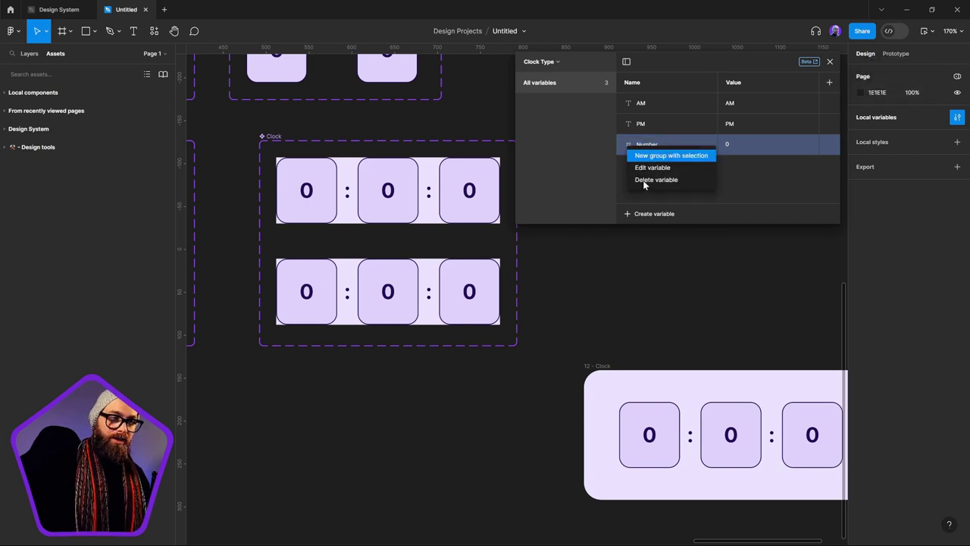
{"action": "left_click", "coordinate": [645, 182]}
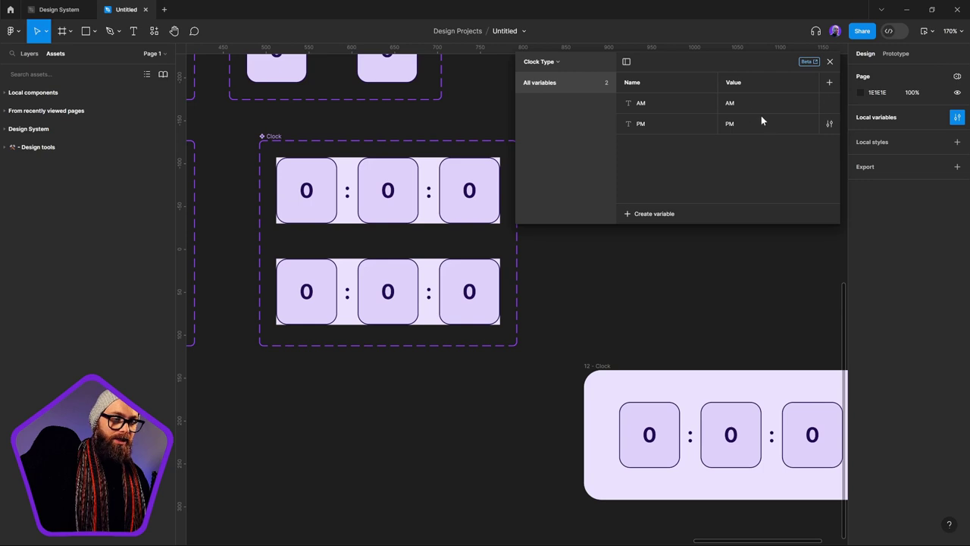
Step: Rename the Clock Type collection as "Clock AM or PM"
{"action": "left_click", "coordinate": [544, 62]}
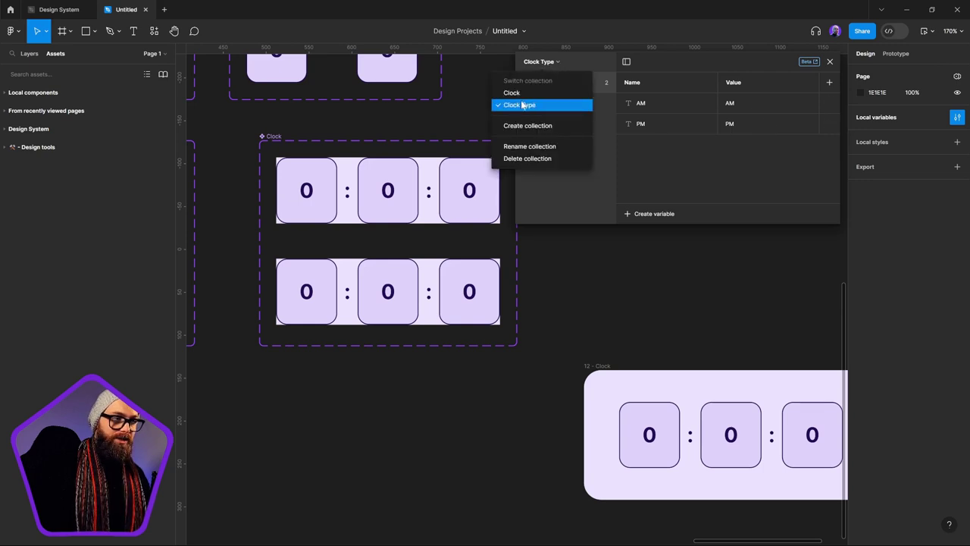
{"action": "left_click", "coordinate": [529, 146]}
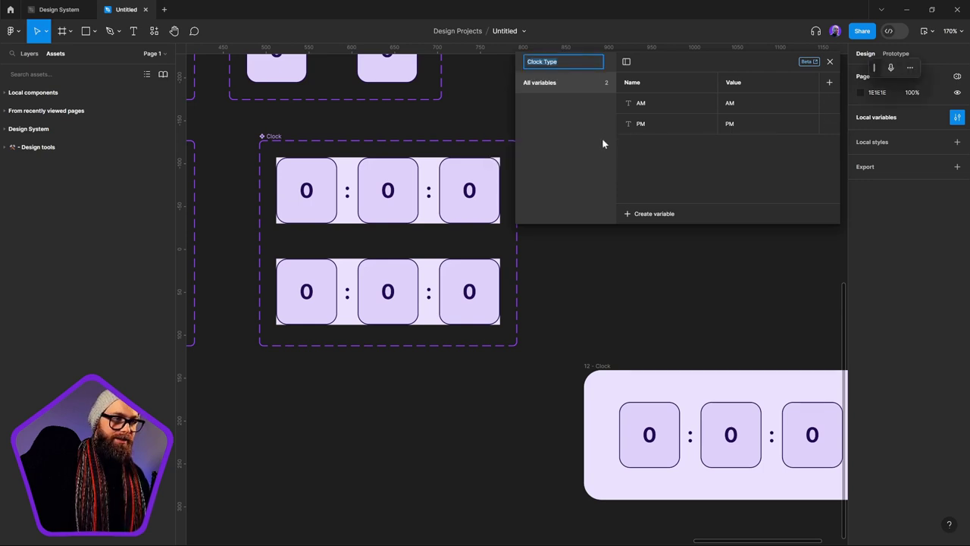
{"action": "key", "text": "Right"}
{"action": "key", "text": "BackSpace"}
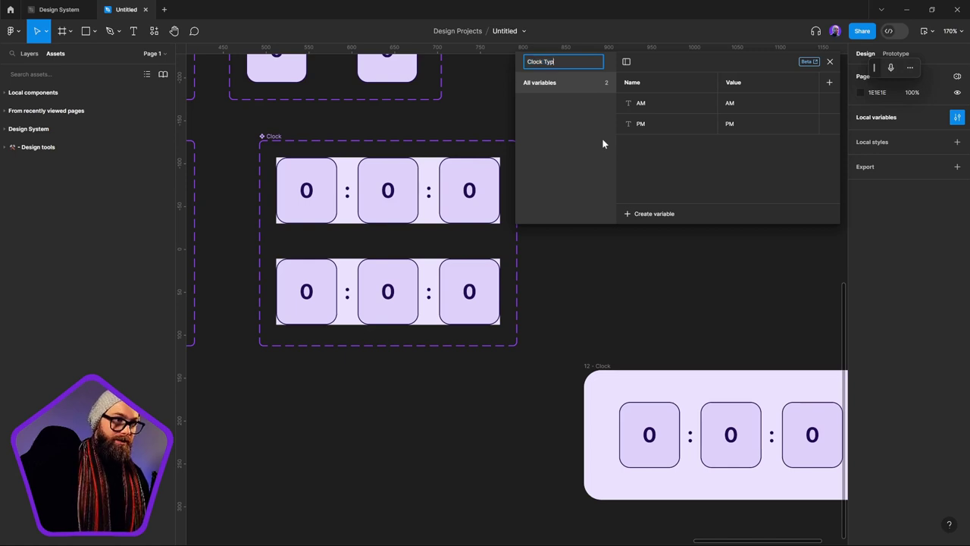
{"action": "key", "text": "BackSpace"}
{"action": "key", "text": "BackSpace"}
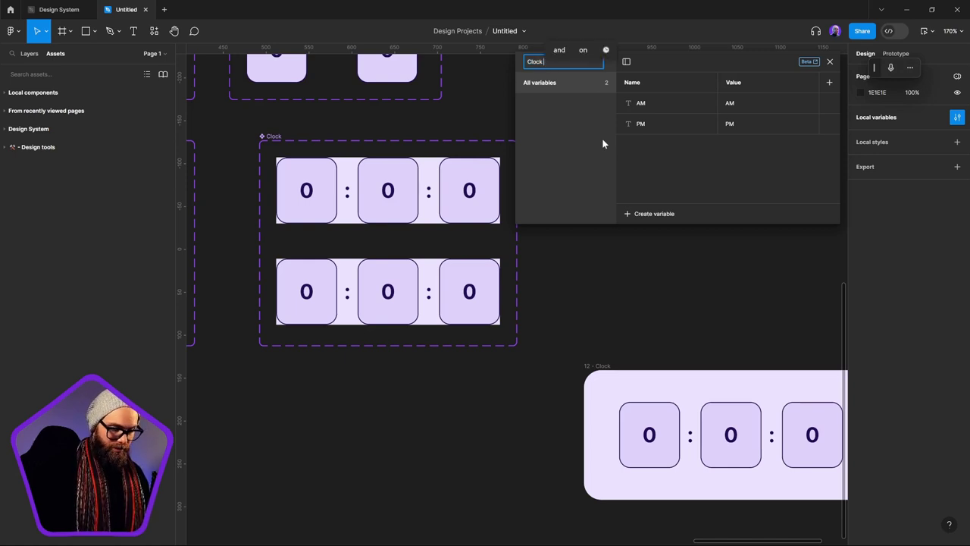
{"action": "type", "text": "AM"}
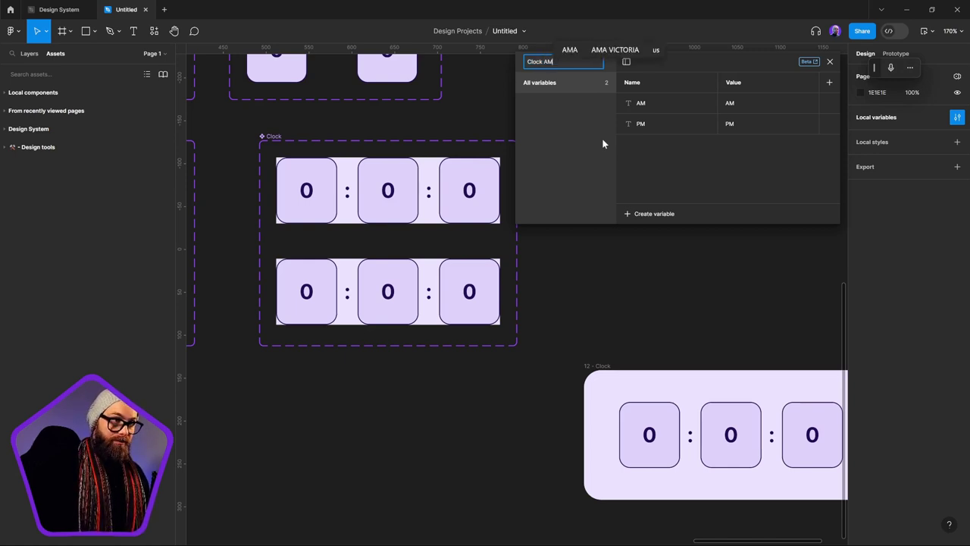
{"action": "key", "text": "BackSpace"}
{"action": "type", "text": "M o"}
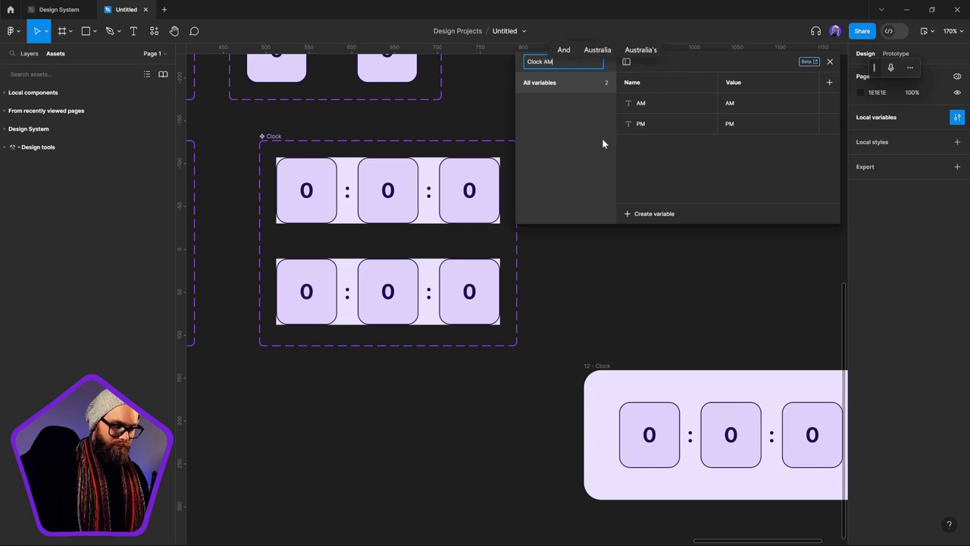
{"action": "type", "text": "r PM"}
{"action": "key", "text": "Return"}
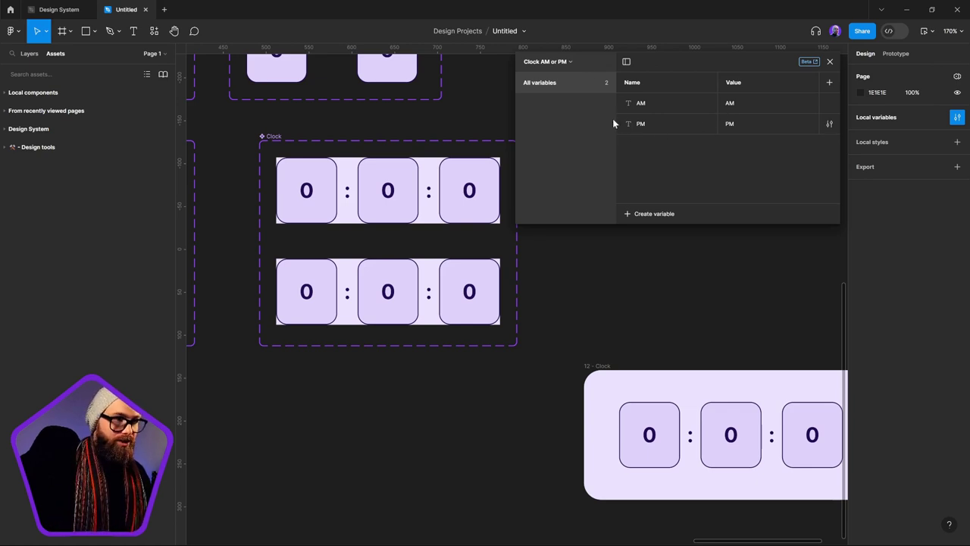
Step: Create another variable collection named "Twelve or twenty four hour clock"
{"action": "left_click", "coordinate": [565, 62]}
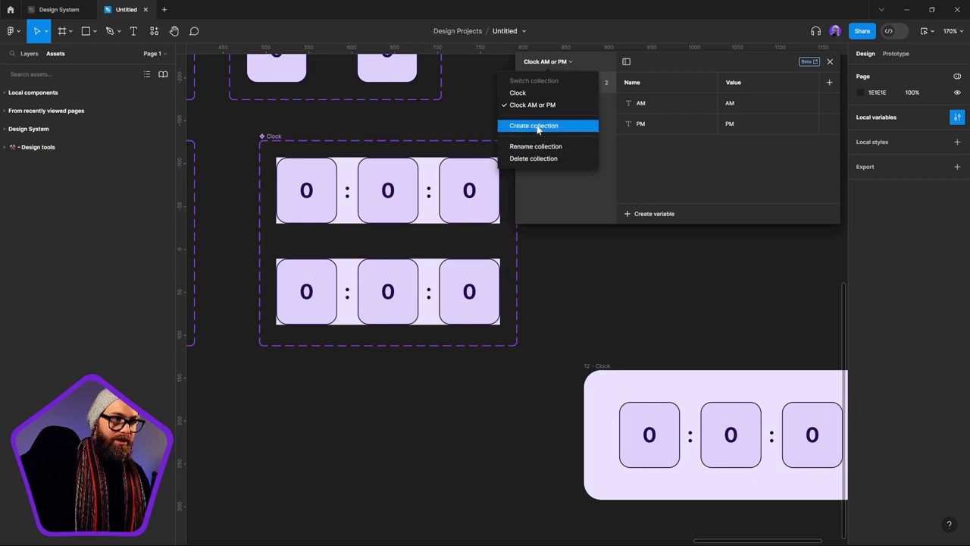
{"action": "left_click", "coordinate": [536, 127]}
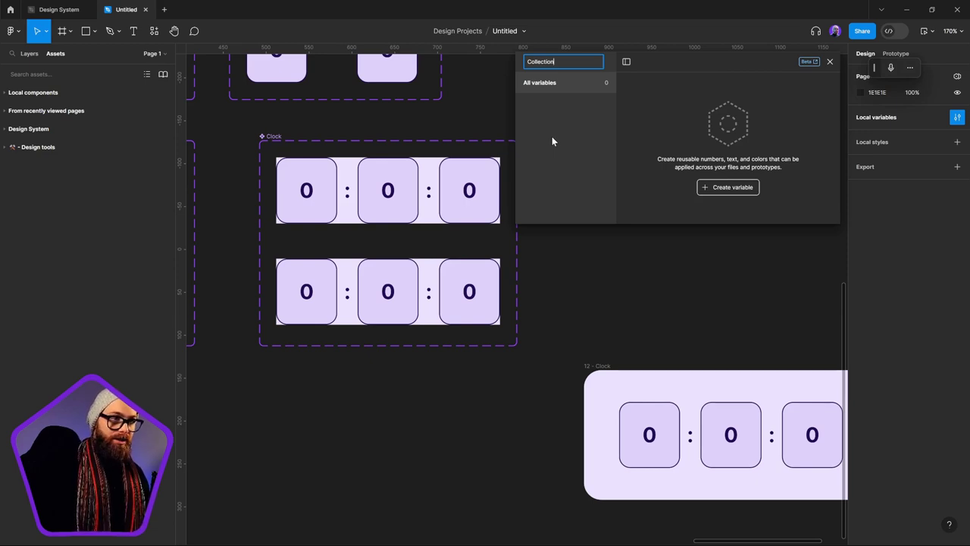
{"action": "key", "text": "BackSpace"}
{"action": "key", "text": "BackSpace"}
{"action": "key", "text": "BackSpace"}
{"action": "key", "text": "BackSpace"}
{"action": "key", "text": "BackSpace"}
{"action": "key", "text": "BackSpace"}
{"action": "key", "text": "BackSpace"}
{"action": "key", "text": "BackSpace"}
{"action": "key", "text": "BackSpace"}
{"action": "key", "text": "BackSpace"}
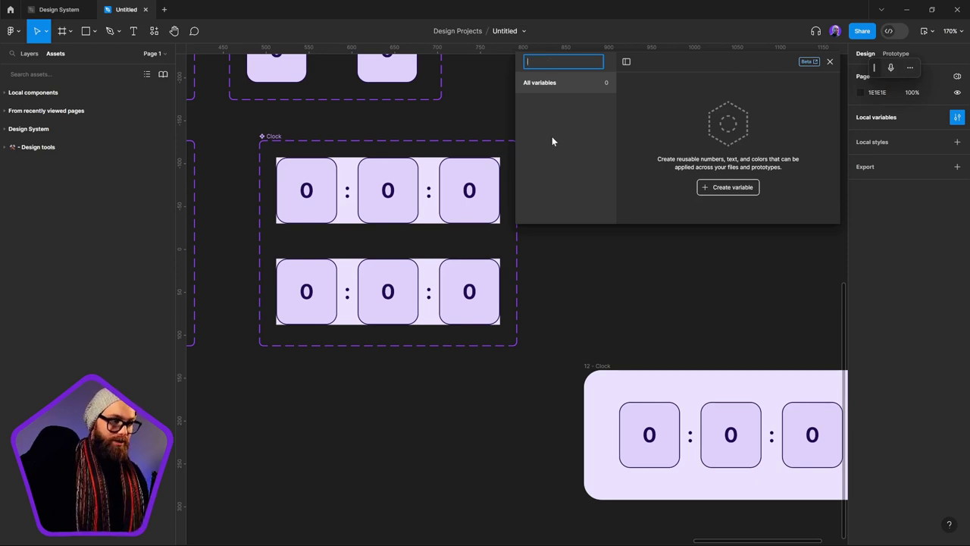
{"action": "key", "text": "super+h"}
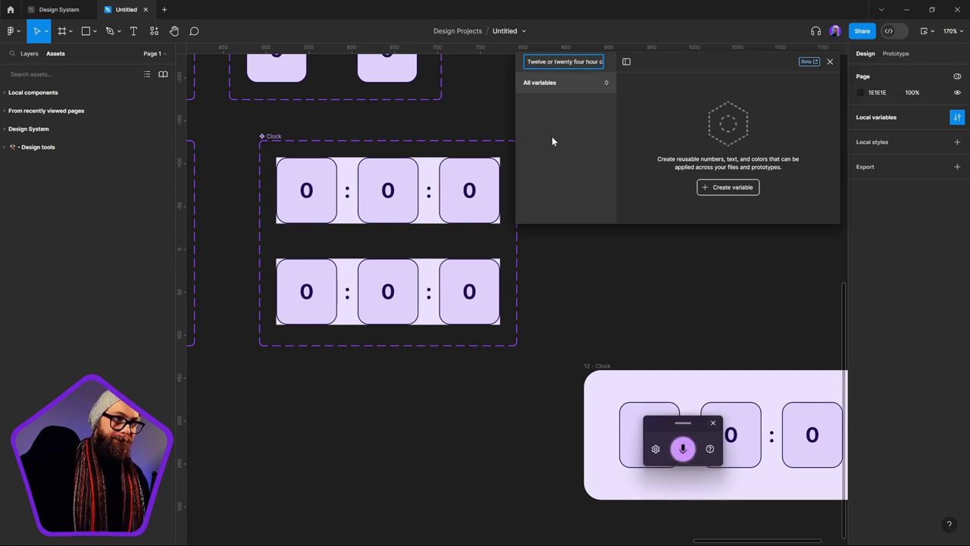
{"action": "key", "text": "Return"}
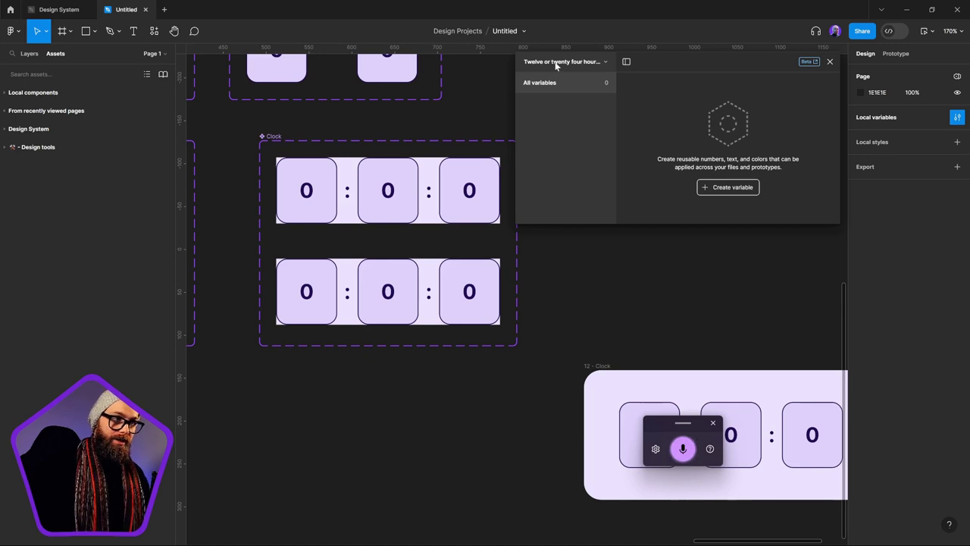
Step: Rename the "Twelve or twenty four hour clock" collection as "12 or 24 hour clock"
{"action": "left_click", "coordinate": [542, 61]}
{"action": "left_click", "coordinate": [534, 156]}
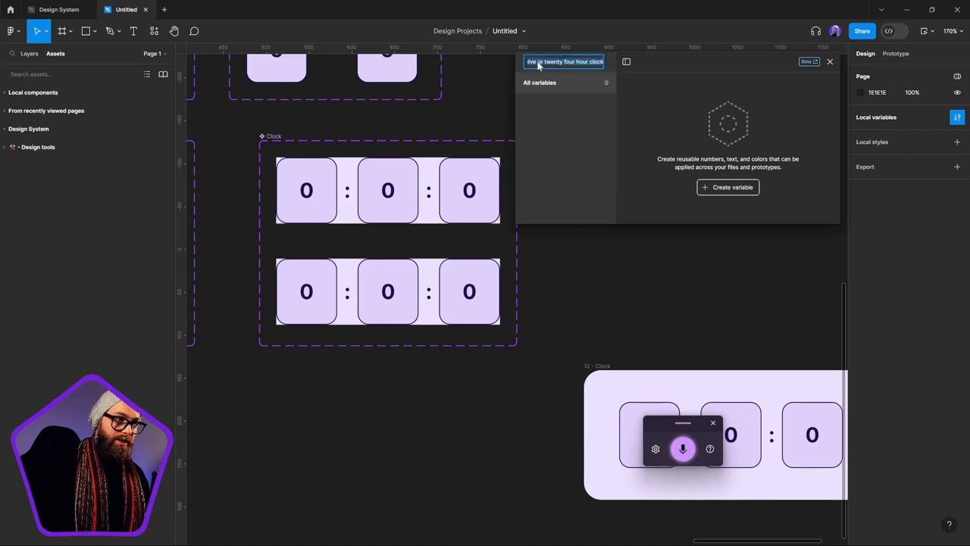
{"action": "left_click", "coordinate": [545, 61]}
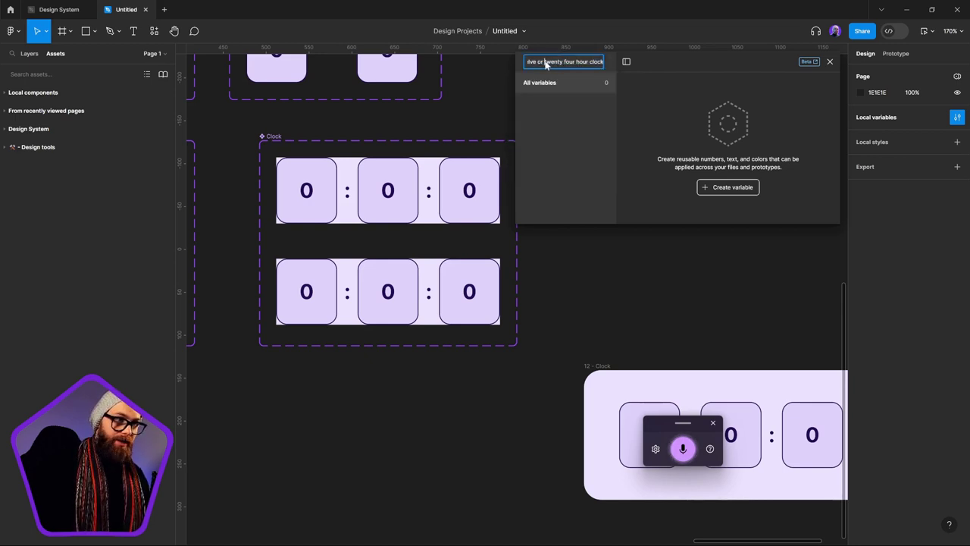
{"action": "key", "text": "Delete"}
{"action": "key", "text": "Delete"}
{"action": "key", "text": "Delete"}
{"action": "key", "text": "Delete"}
{"action": "key", "text": "Delete"}
{"action": "key", "text": "Delete"}
{"action": "key", "text": "Delete"}
{"action": "key", "text": "Delete"}
{"action": "key", "text": "Delete"}
{"action": "key", "text": "Delete"}
{"action": "key", "text": "Delete"}
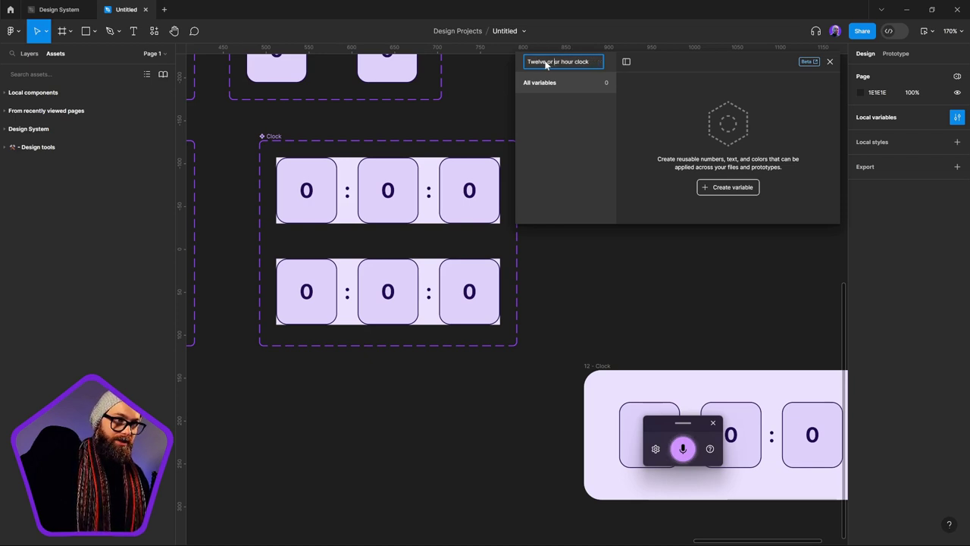
{"action": "type", "text": "24"}
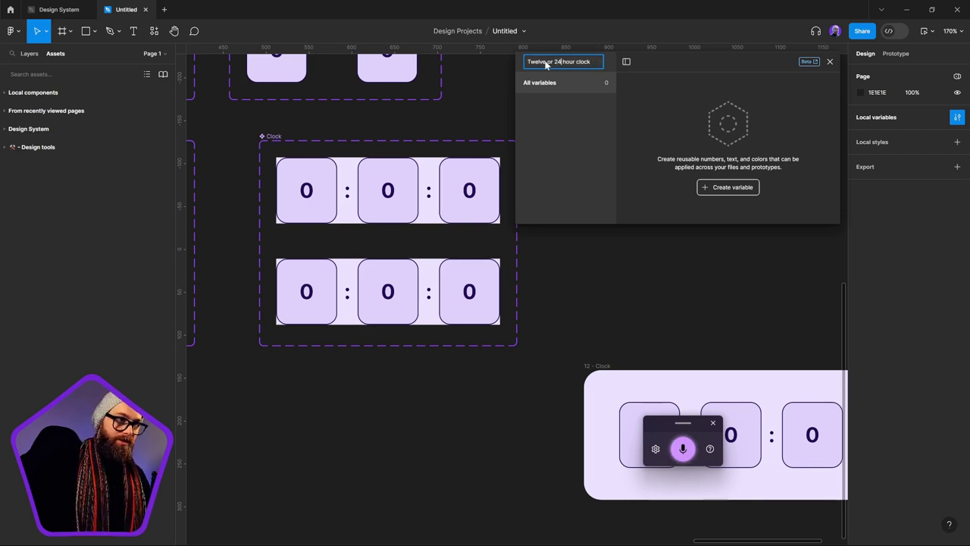
{"action": "double_click", "coordinate": [543, 62]}
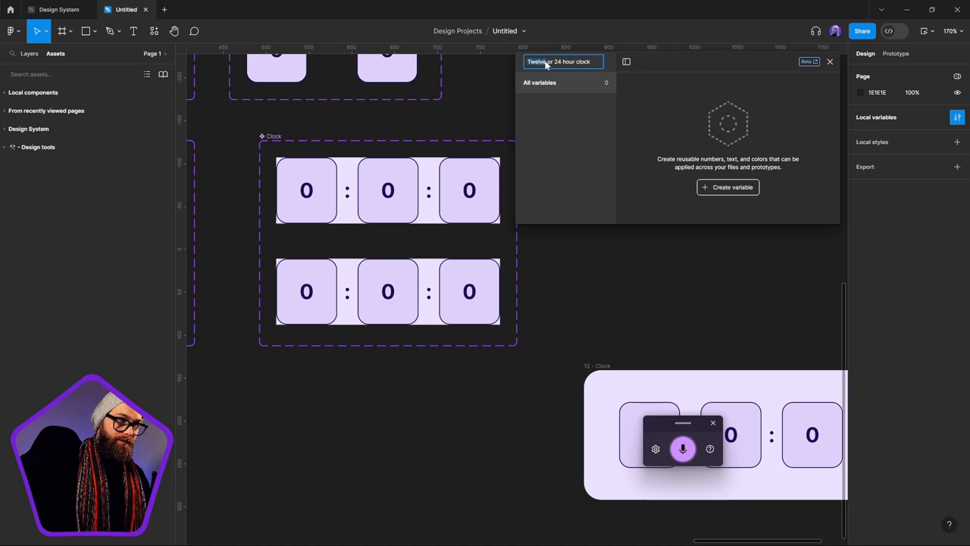
{"action": "type", "text": "12"}
{"action": "key", "text": "Return"}
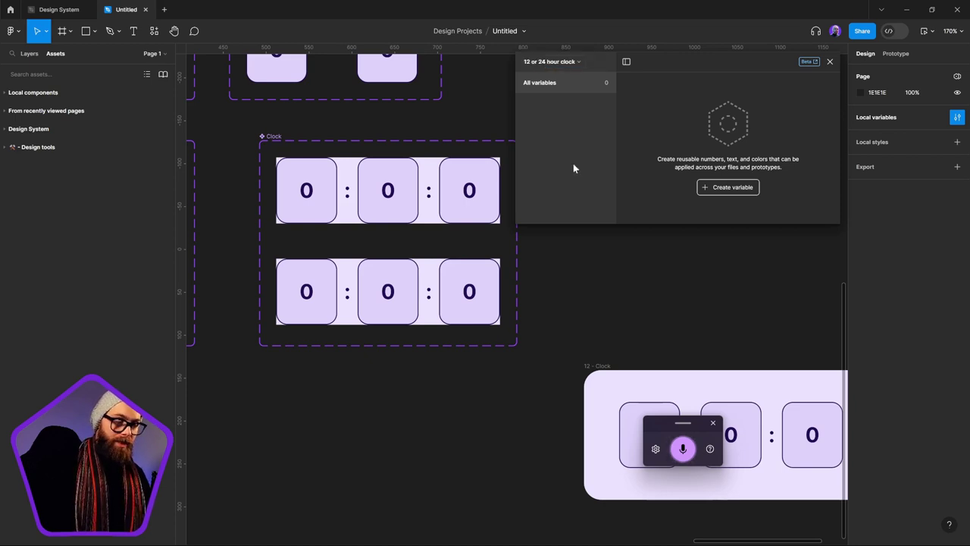
Step: Create a string variable named 12hr with the value 12 in the 12 or 24 hour clock collection
{"action": "left_click", "coordinate": [728, 187]}
{"action": "left_click", "coordinate": [722, 233]}
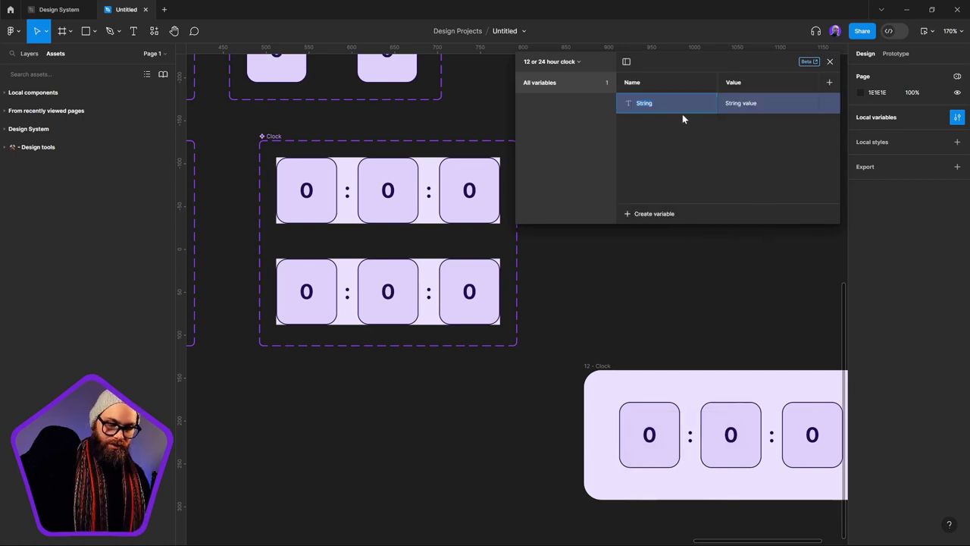
{"action": "type", "text": "12h"}
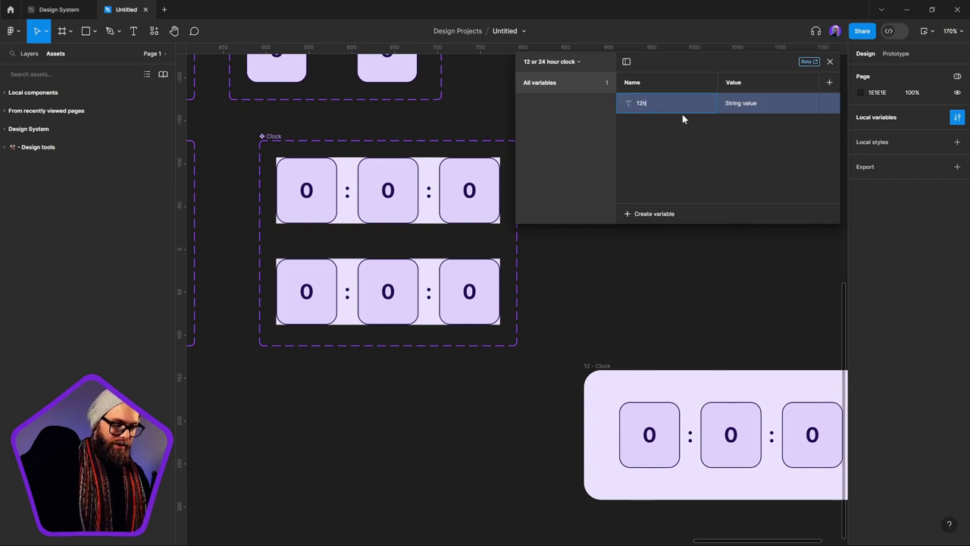
{"action": "type", "text": "r"}
{"action": "key", "text": "Return"}
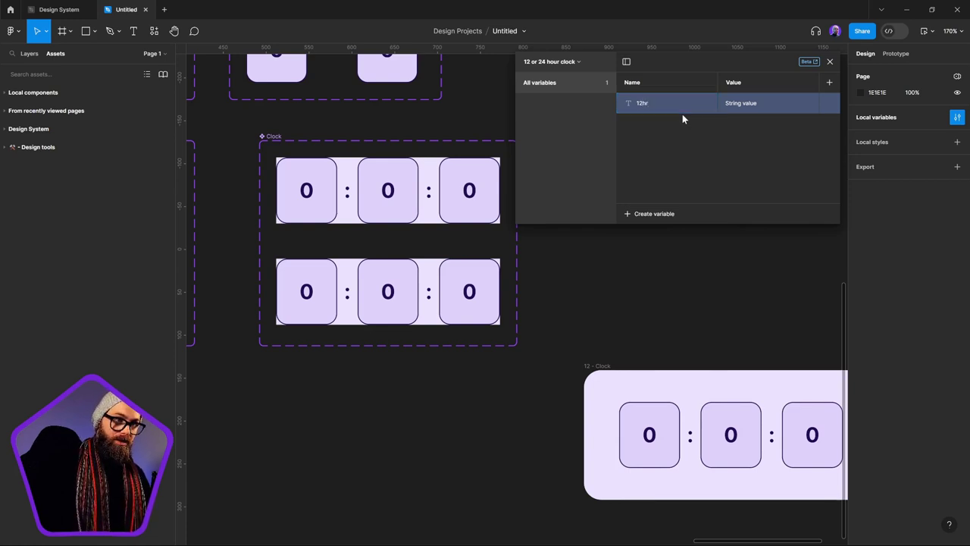
{"action": "double_click", "coordinate": [769, 114]}
{"action": "key", "text": "super+h"}
{"action": "type", "text": "12"}
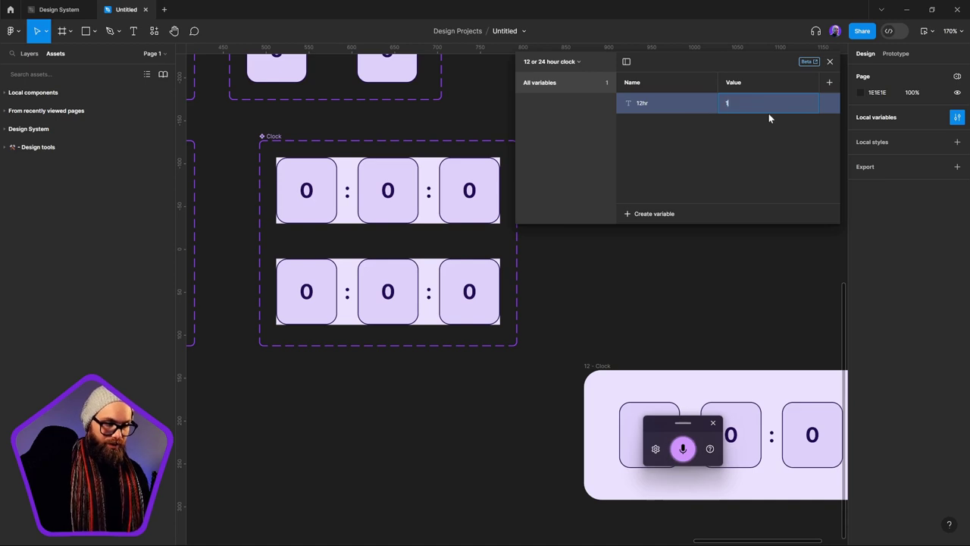
{"action": "key", "text": "Return"}
Step: Add a number variable named 24hr with the value 24 to the 12 or 24 hour clock collection
{"action": "left_click", "coordinate": [649, 215]}
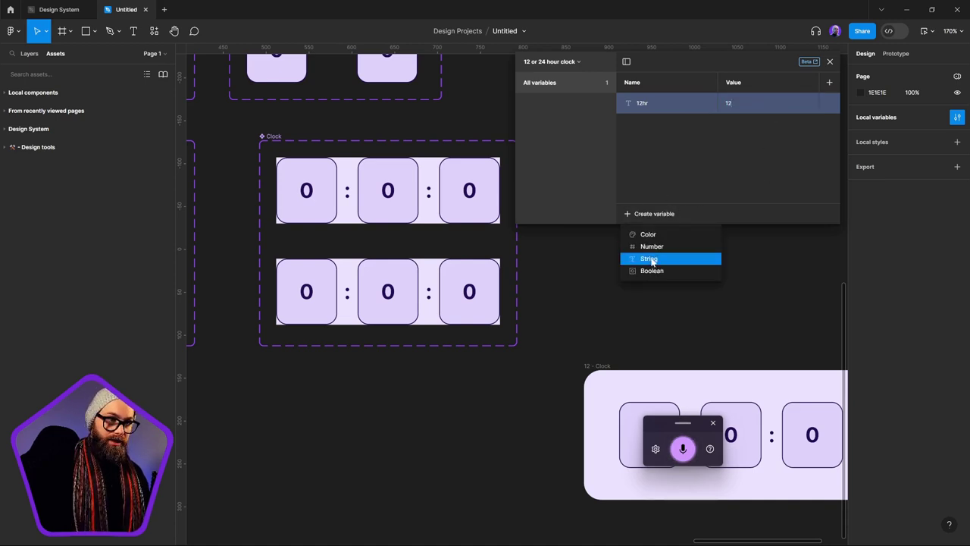
{"action": "left_click", "coordinate": [652, 246]}
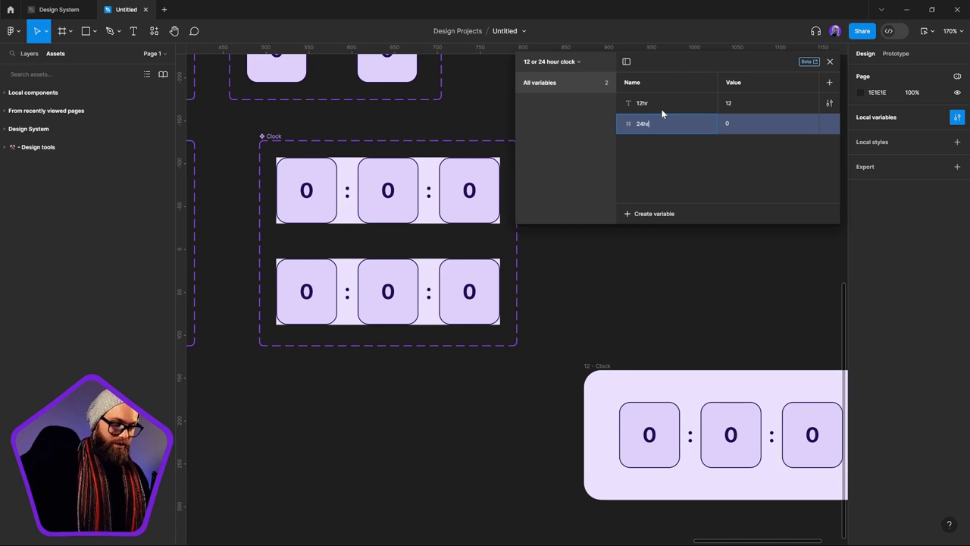
{"action": "type", "text": "24hr"}
{"action": "left_click", "coordinate": [761, 123]}
{"action": "type", "text": "24"}
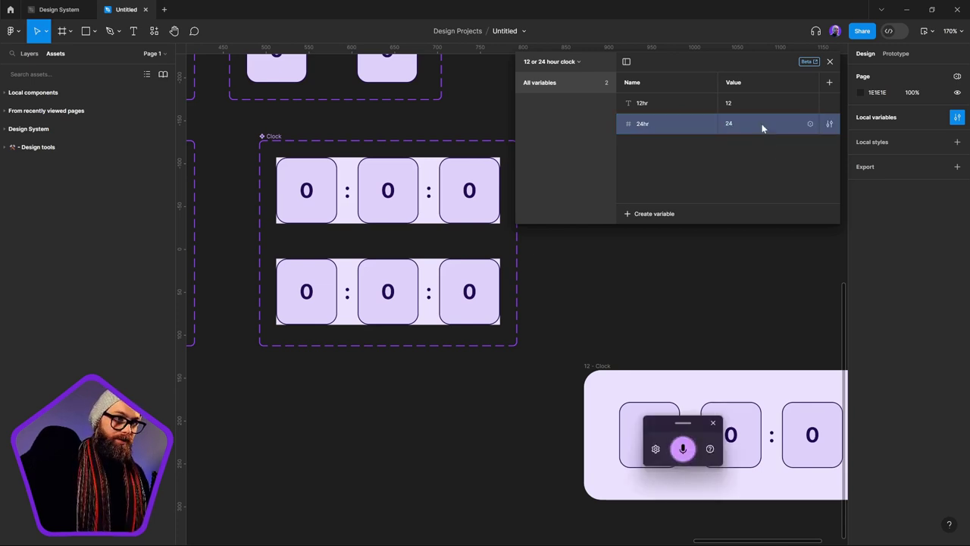
{"action": "key", "text": "Return"}
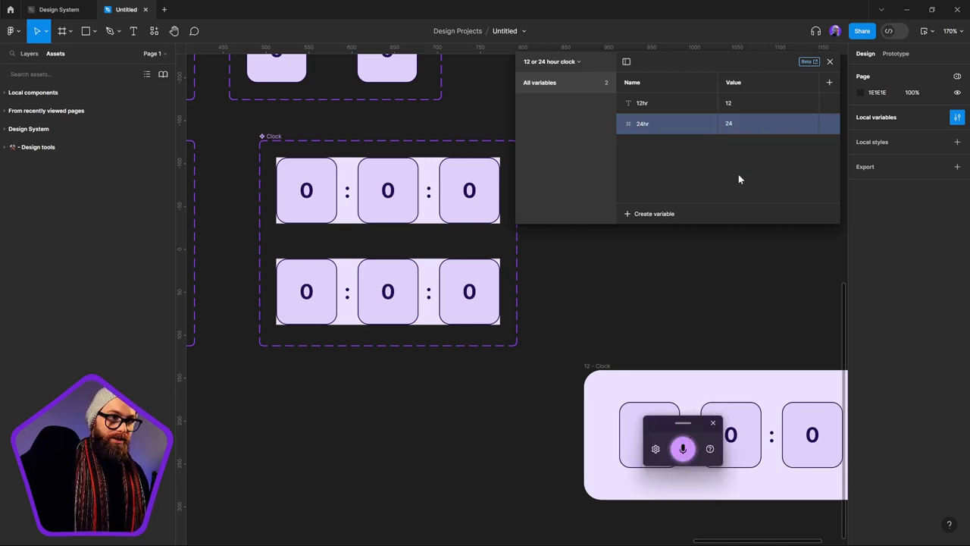
{"action": "left_click", "coordinate": [552, 65]}
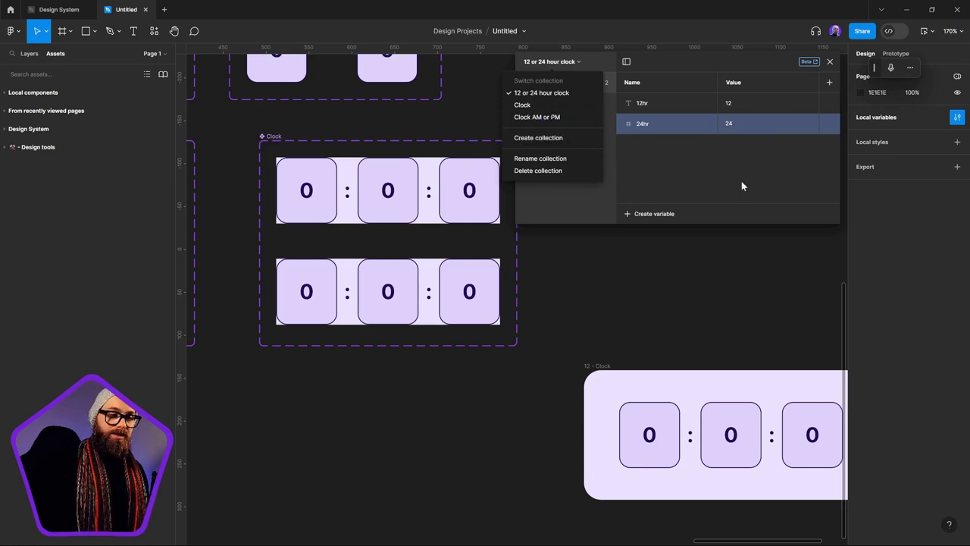
{"action": "left_click", "coordinate": [757, 162]}
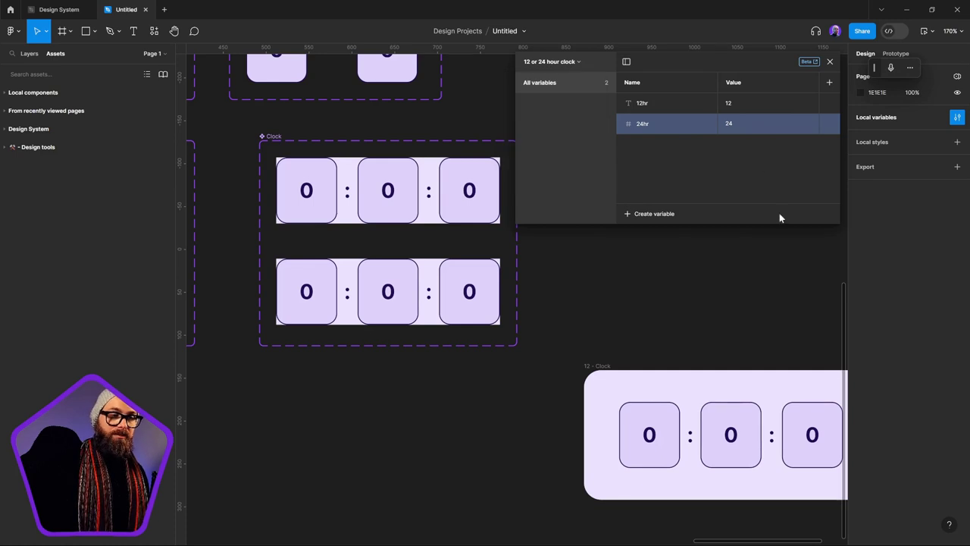
{"action": "scroll", "coordinate": [720, 235], "scroll_direction": "right", "scroll_amount": 3}
{"action": "left_click", "coordinate": [687, 373]}
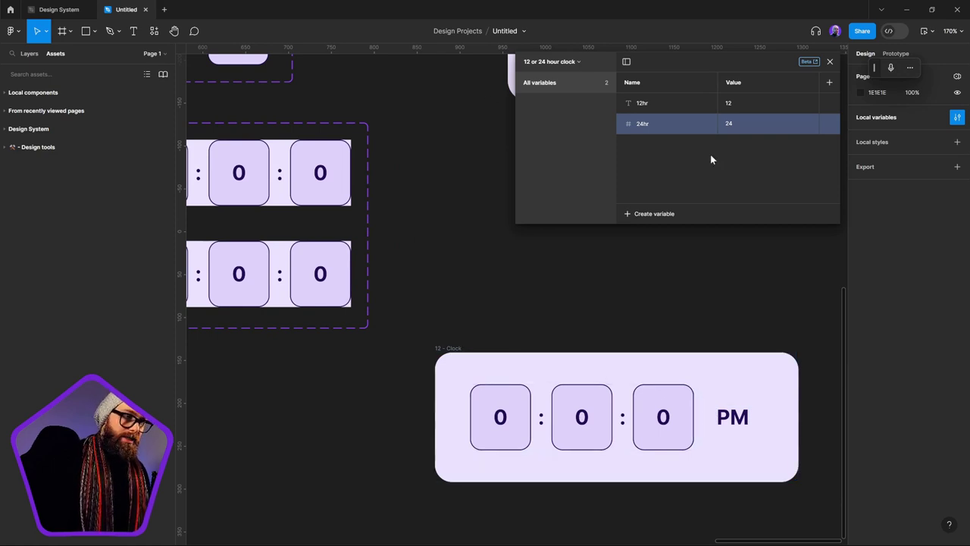
{"action": "left_click", "coordinate": [747, 414]}
{"action": "left_click", "coordinate": [451, 359]}
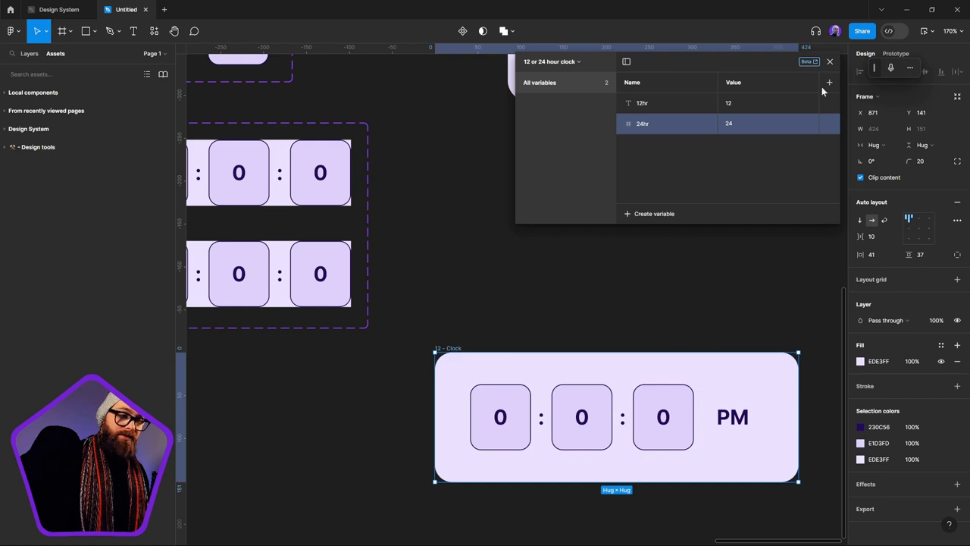
Step: In the Clock collection, make the AM or PM variable an alias of the AM variable from Clock AM or PM
{"action": "left_click", "coordinate": [544, 64]}
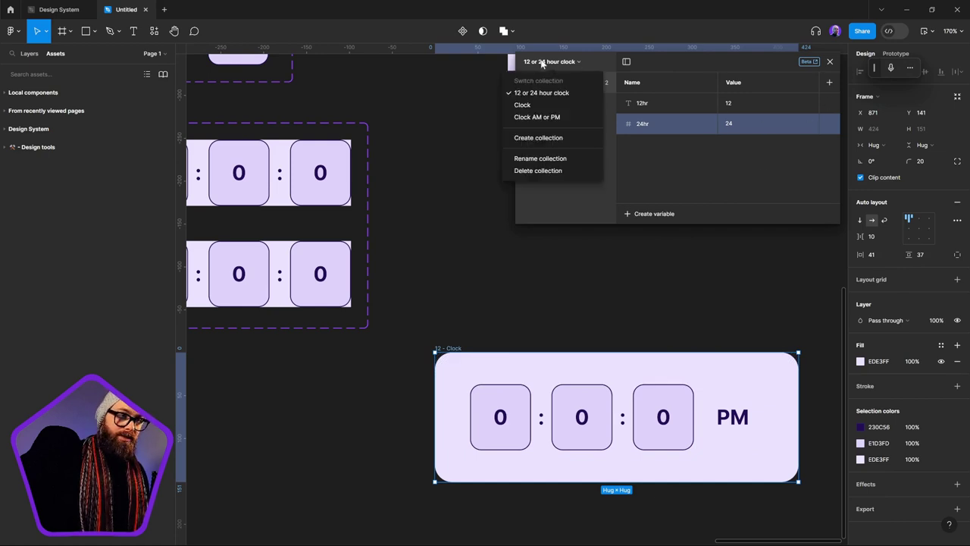
{"action": "left_click", "coordinate": [543, 106]}
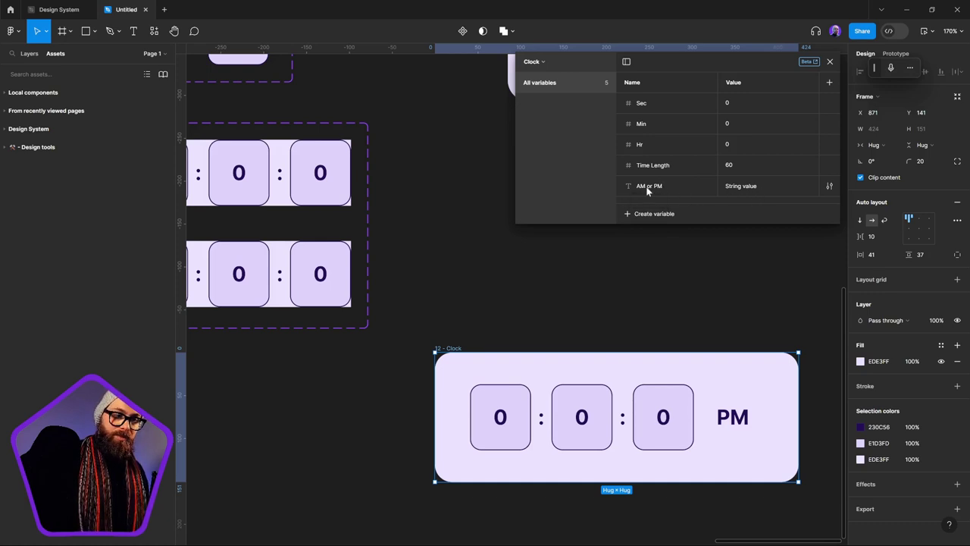
{"action": "double_click", "coordinate": [744, 188]}
{"action": "right_click", "coordinate": [761, 190]}
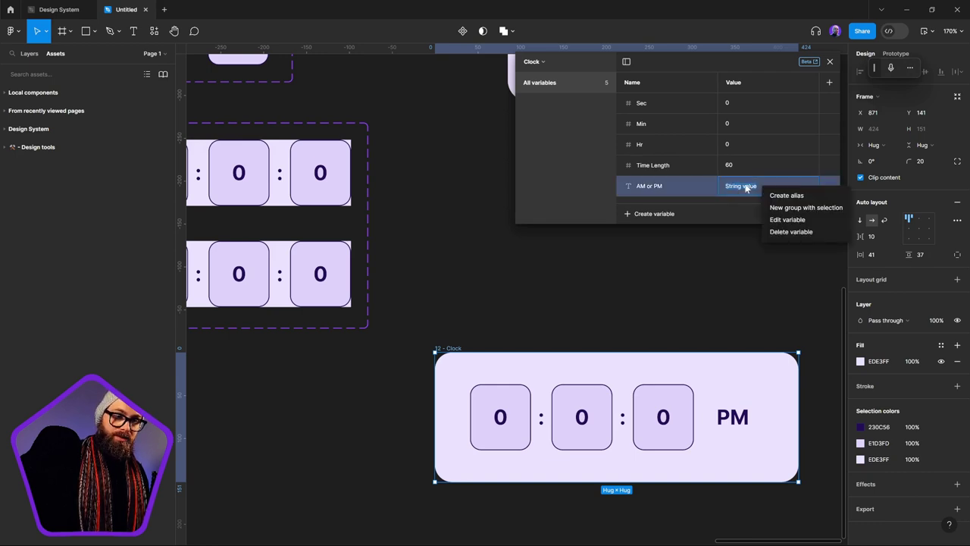
{"action": "left_click", "coordinate": [795, 196]}
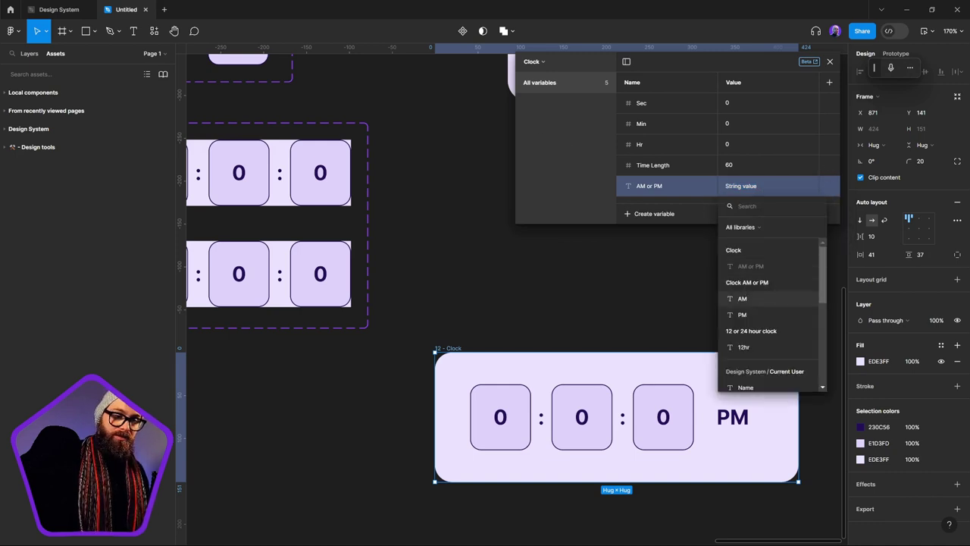
{"action": "left_click", "coordinate": [742, 298]}
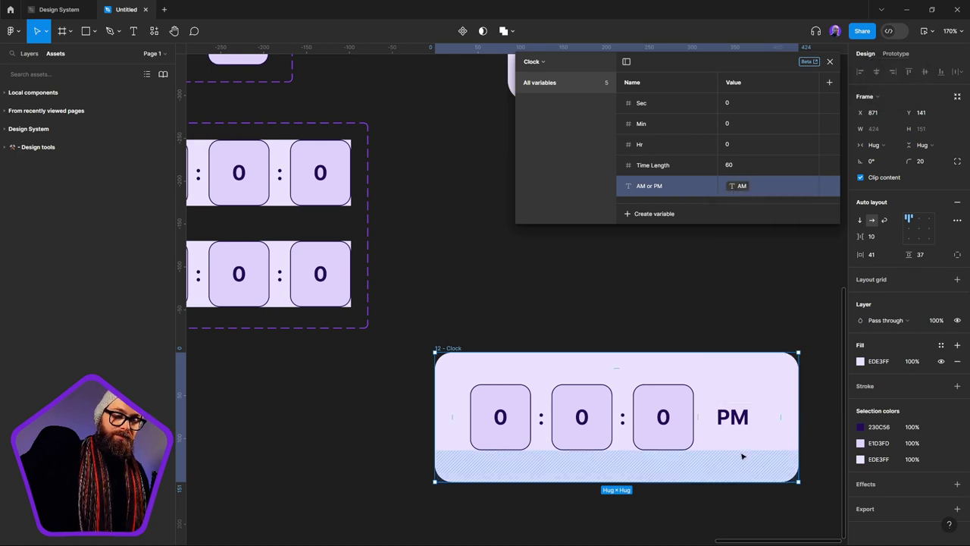
Step: Bind the PM text in the 12 - Clock frame to the Clock collection's AM or PM variable
{"action": "scroll", "coordinate": [743, 385], "scroll_direction": "down", "scroll_amount": 2}
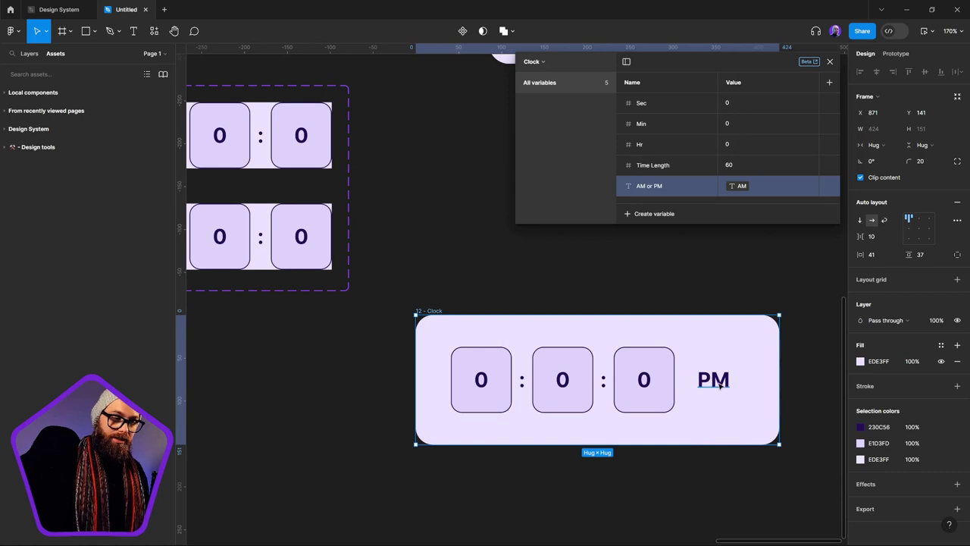
{"action": "left_click", "coordinate": [714, 379]}
{"action": "left_click", "coordinate": [958, 275]}
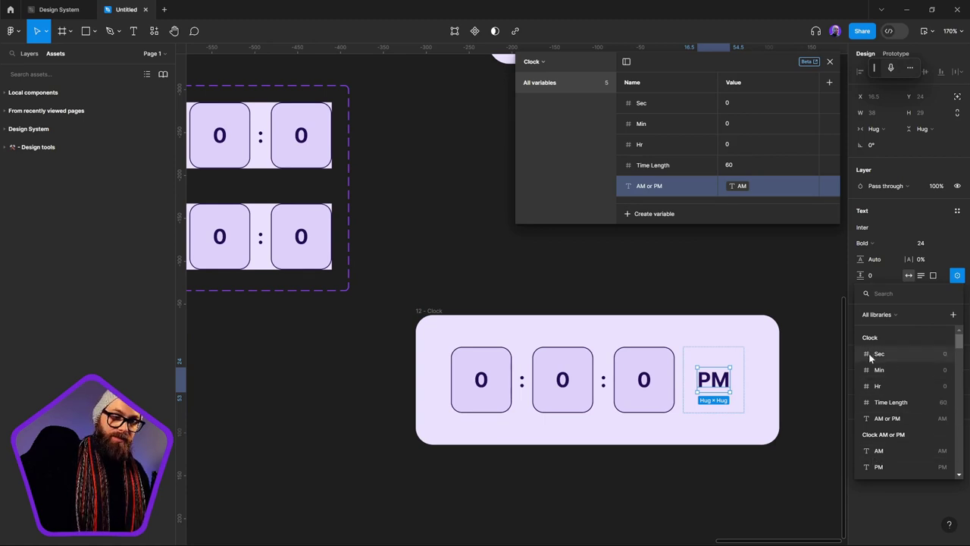
{"action": "left_click", "coordinate": [887, 418]}
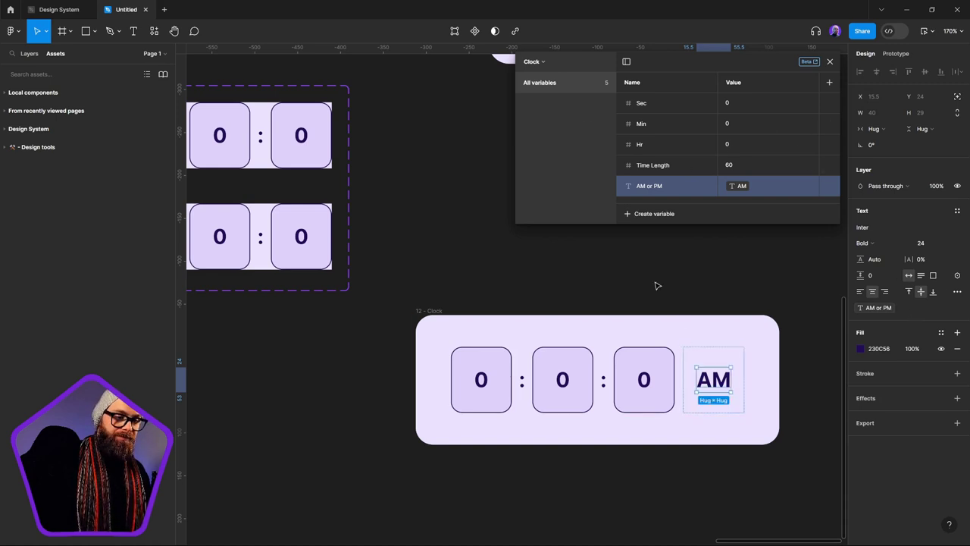
Step: Check the variables in the 12 or 24 hour clock collection and return to the Clock collection
{"action": "left_click", "coordinate": [536, 62]}
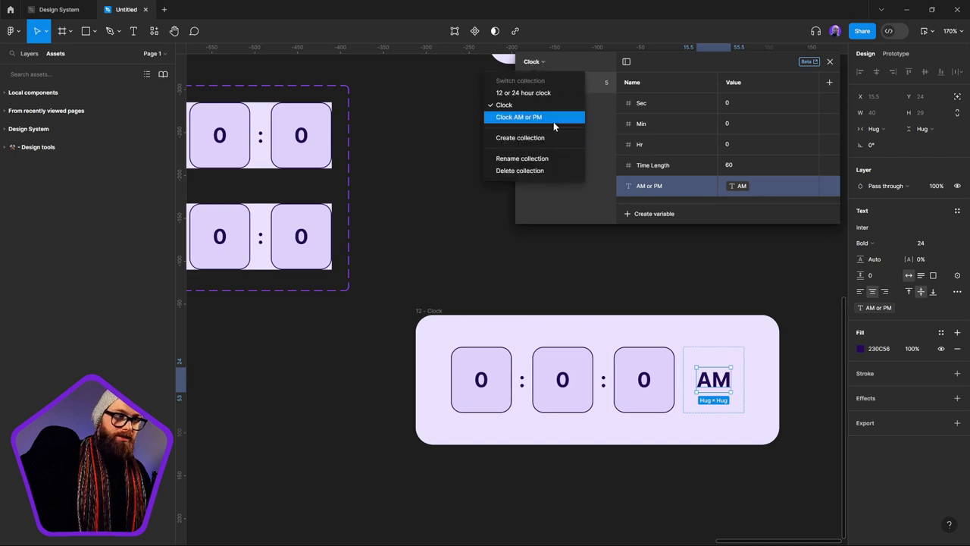
{"action": "left_click", "coordinate": [524, 93]}
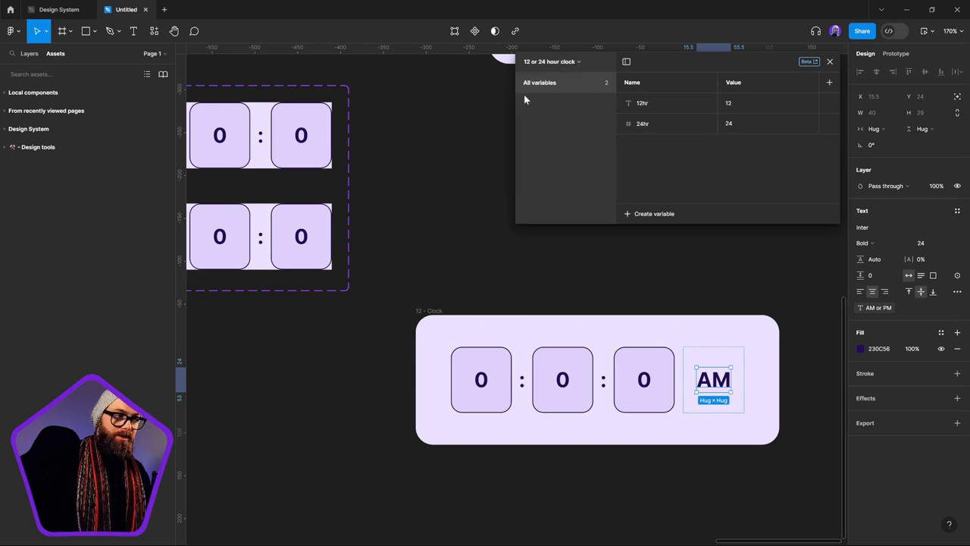
{"action": "left_click_drag", "start_coordinate": [749, 62], "coordinate": [642, 97]}
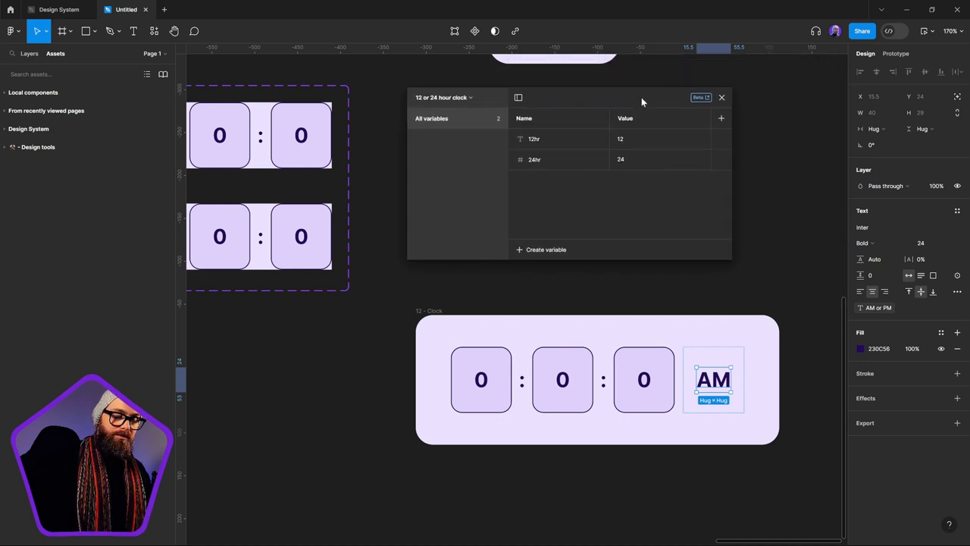
{"action": "left_click", "coordinate": [462, 98]}
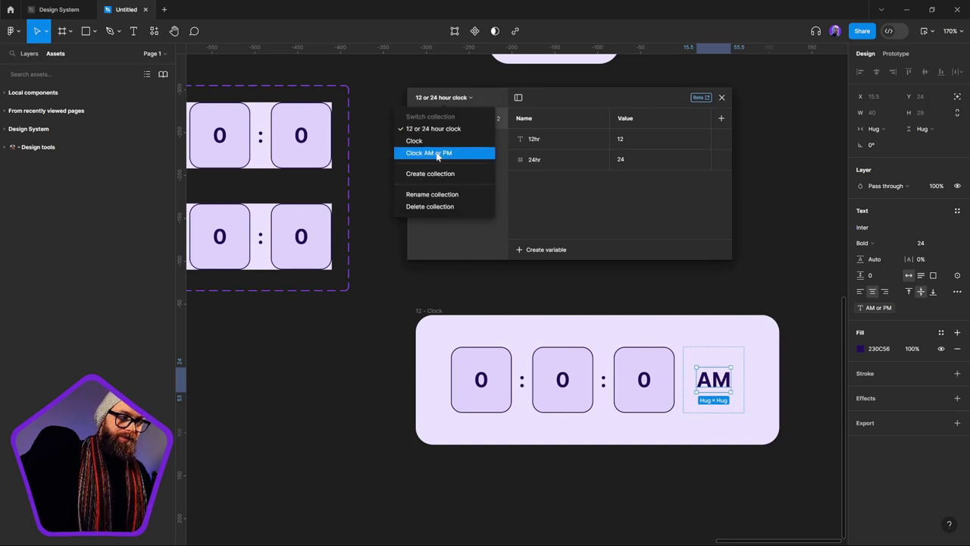
{"action": "left_click", "coordinate": [437, 143]}
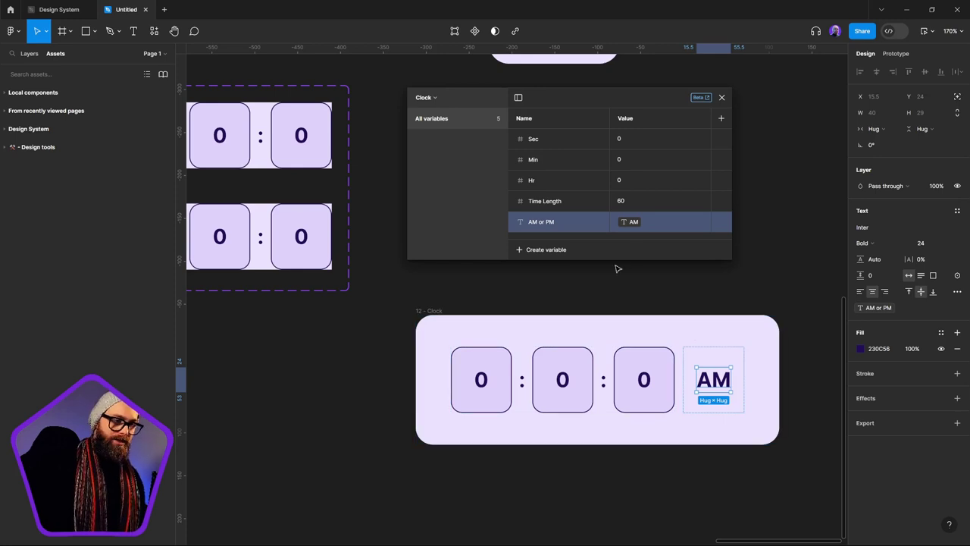
Step: Open the After delay prototype interaction of the lower variant in the Clock component set
{"action": "scroll", "coordinate": [622, 387], "scroll_direction": "left", "scroll_amount": 5}
{"action": "scroll", "coordinate": [622, 387], "scroll_direction": "up", "scroll_amount": 2}
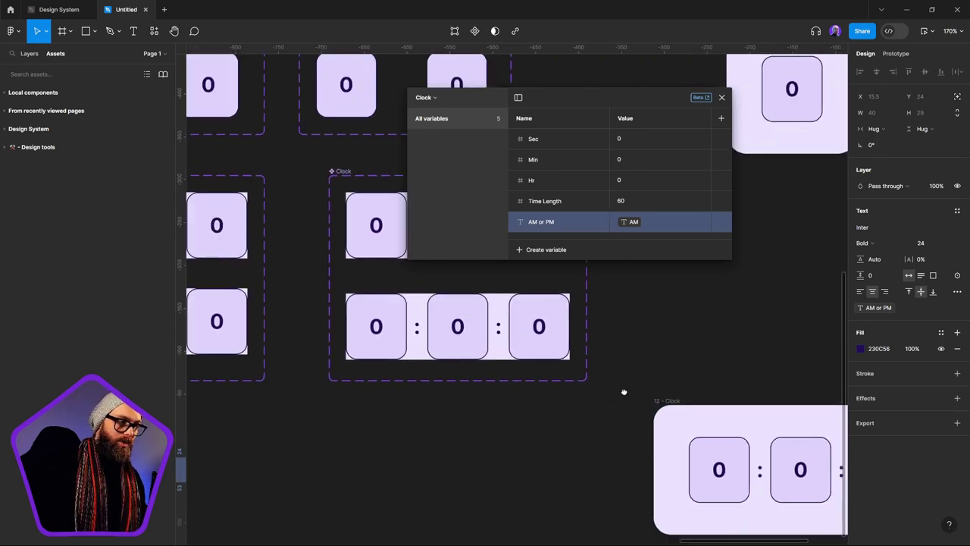
{"action": "scroll", "coordinate": [497, 368], "scroll_direction": "right", "scroll_amount": 3}
{"action": "left_click_drag", "start_coordinate": [593, 99], "coordinate": [721, 96]}
{"action": "left_click", "coordinate": [287, 198]}
{"action": "left_click", "coordinate": [433, 432]}
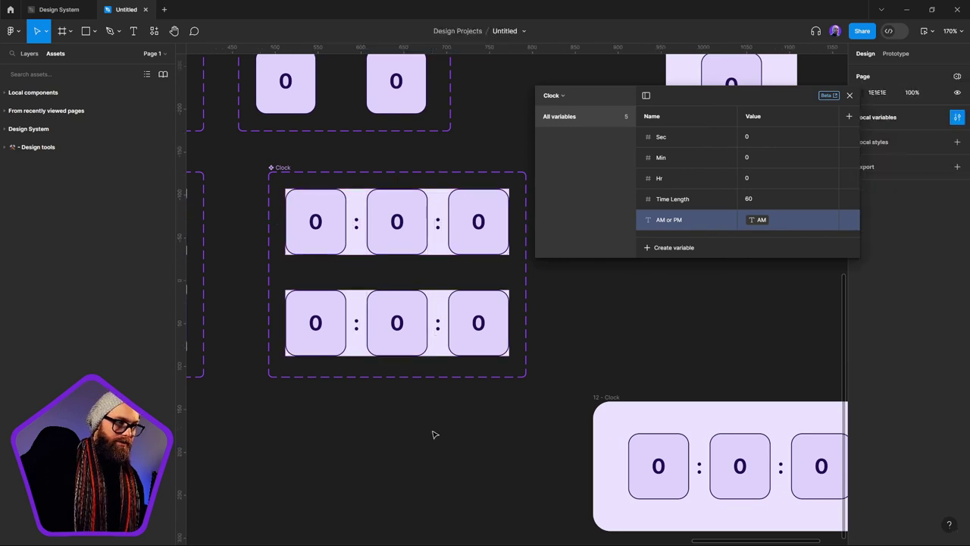
{"action": "left_click", "coordinate": [288, 177]}
{"action": "left_click", "coordinate": [896, 53]}
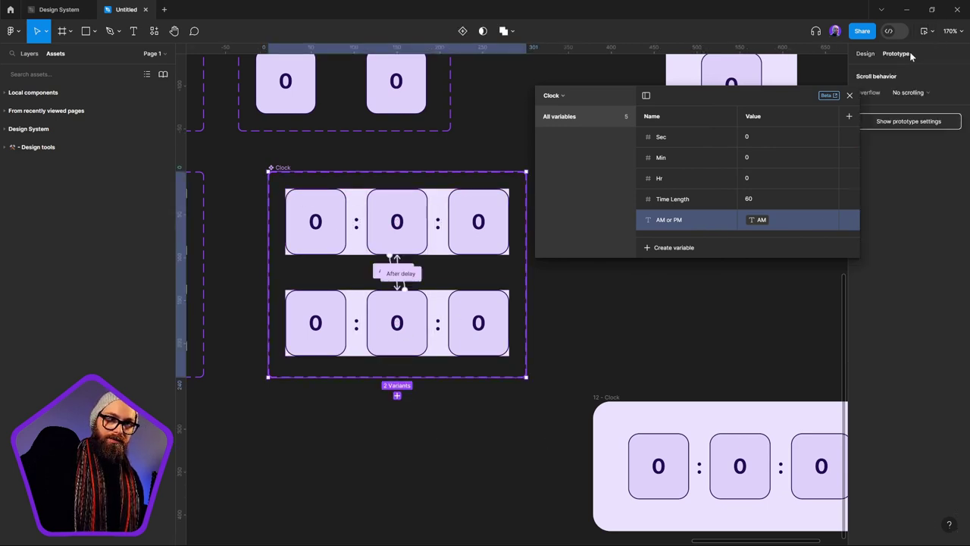
{"action": "left_click", "coordinate": [419, 282]}
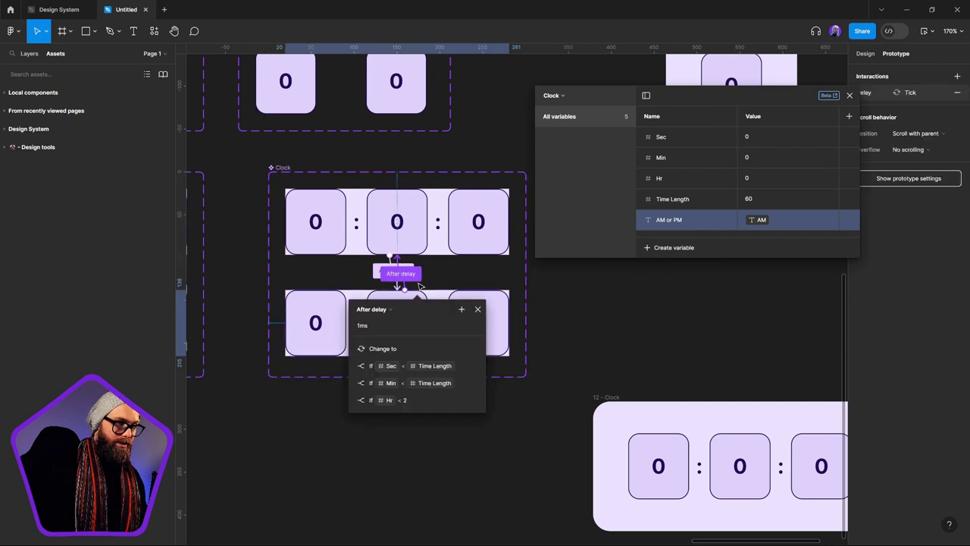
Step: Expand the Hr conditional in the After delay interaction and examine the actions available for its else branch
{"action": "left_click", "coordinate": [362, 400]}
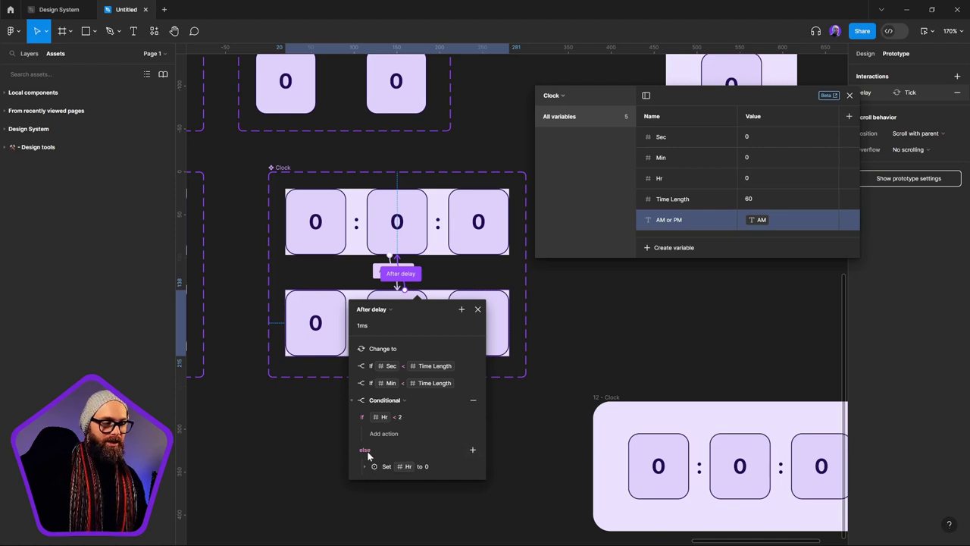
{"action": "left_click", "coordinate": [473, 450]}
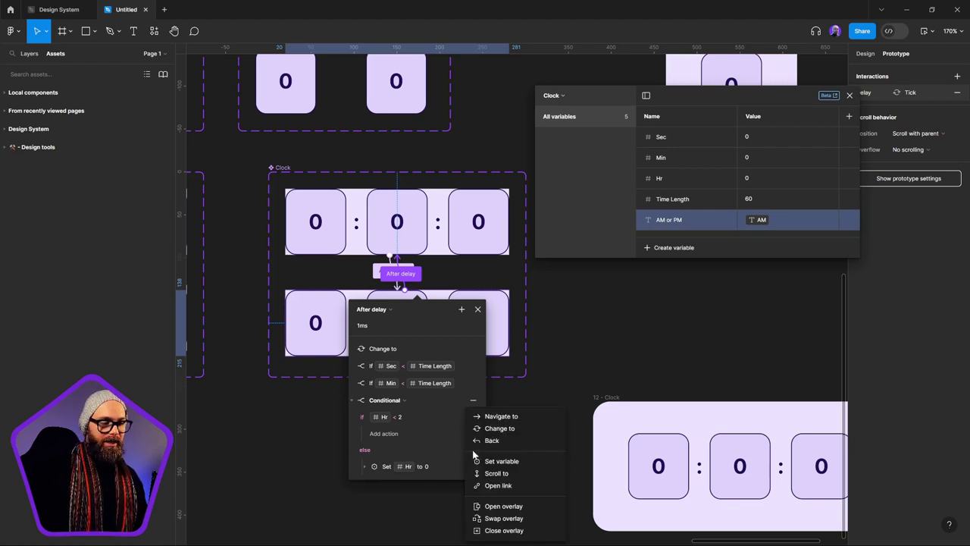
{"action": "key", "text": "Escape"}
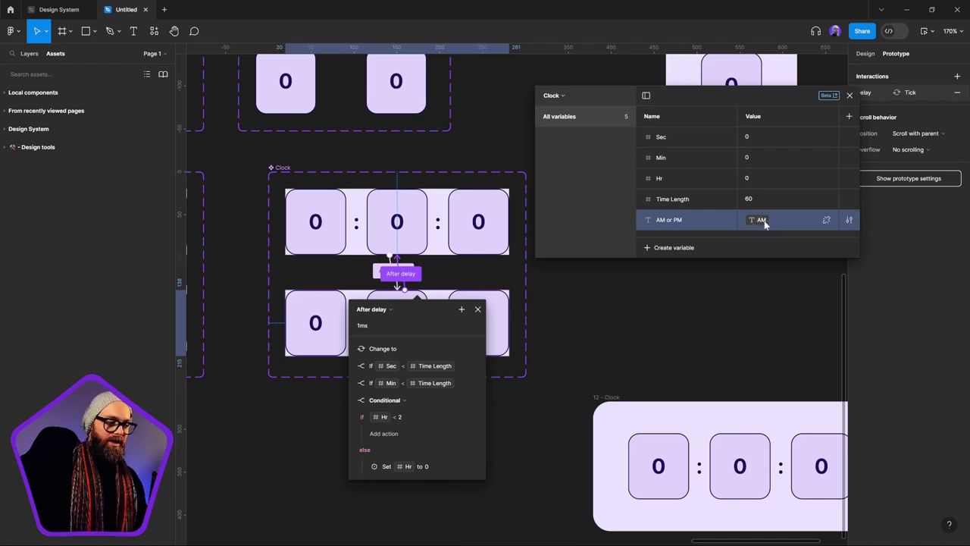
{"action": "left_click", "coordinate": [385, 434]}
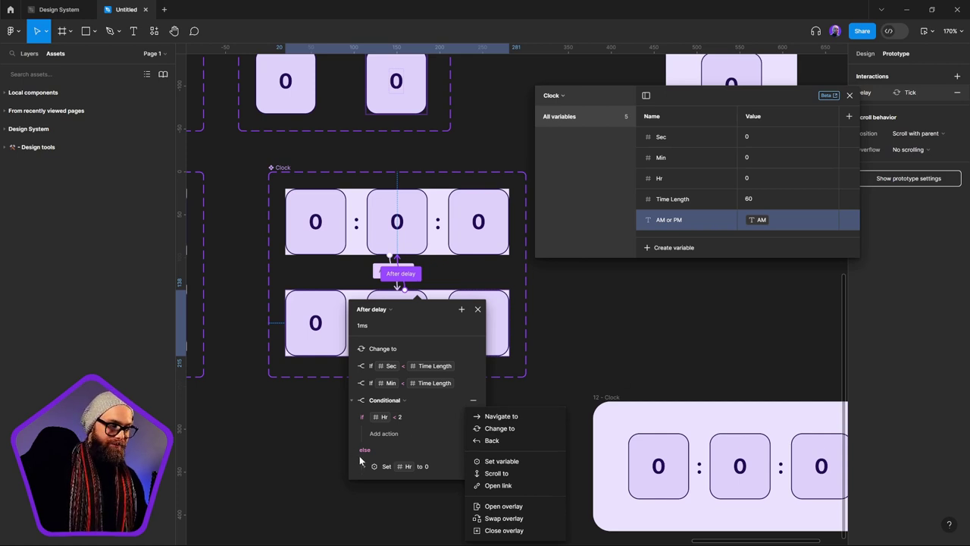
{"action": "key", "text": "Escape"}
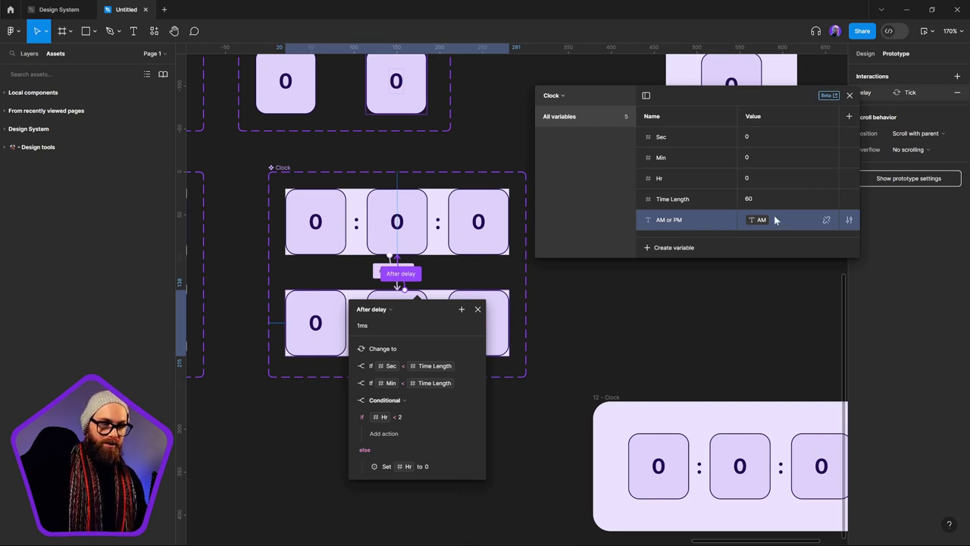
{"action": "left_click", "coordinate": [351, 399]}
{"action": "left_click", "coordinate": [351, 400]}
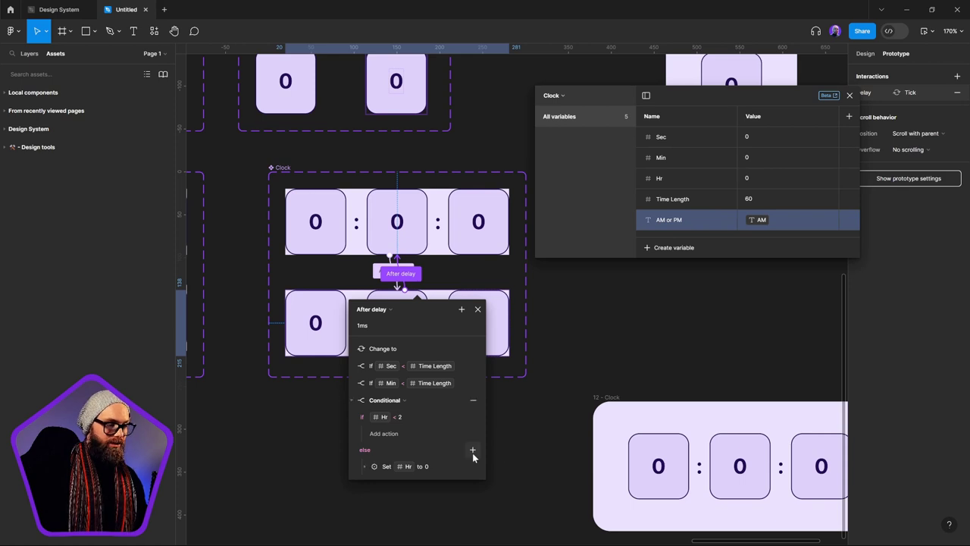
{"action": "scroll", "coordinate": [455, 473], "scroll_direction": "down", "scroll_amount": 2}
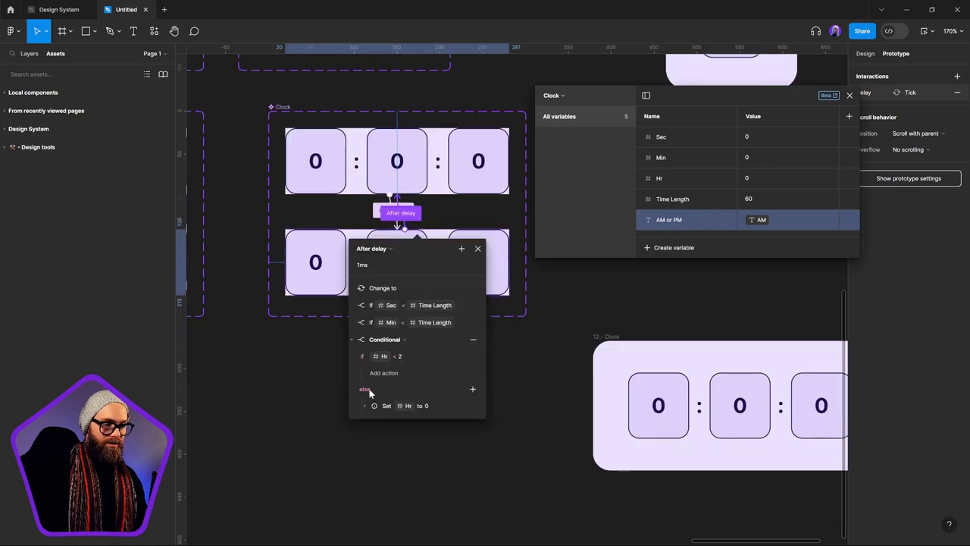
{"action": "left_click", "coordinate": [472, 389]}
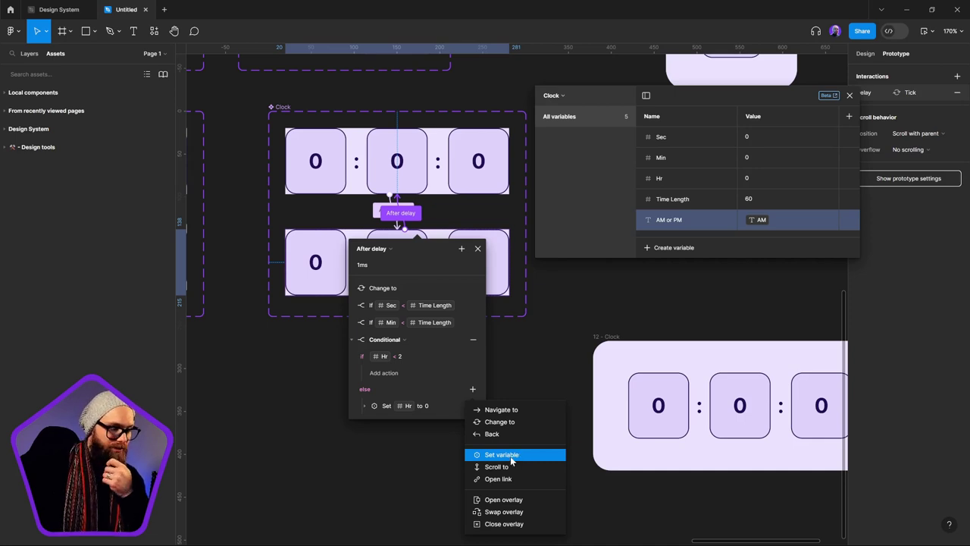
{"action": "left_click", "coordinate": [404, 407]}
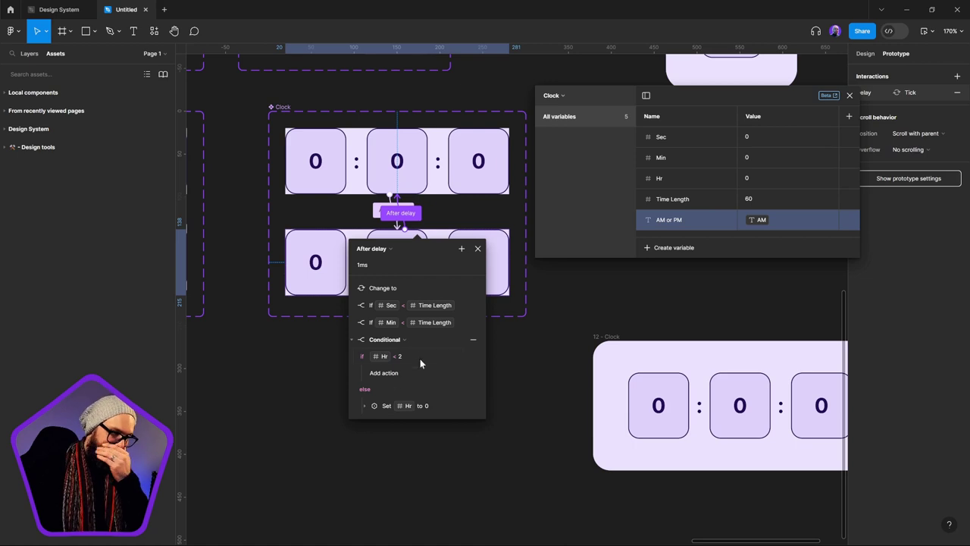
Step: Try to change the Hr condition in the After delay interaction to an equal-to (==) comparison
{"action": "left_click", "coordinate": [396, 356]}
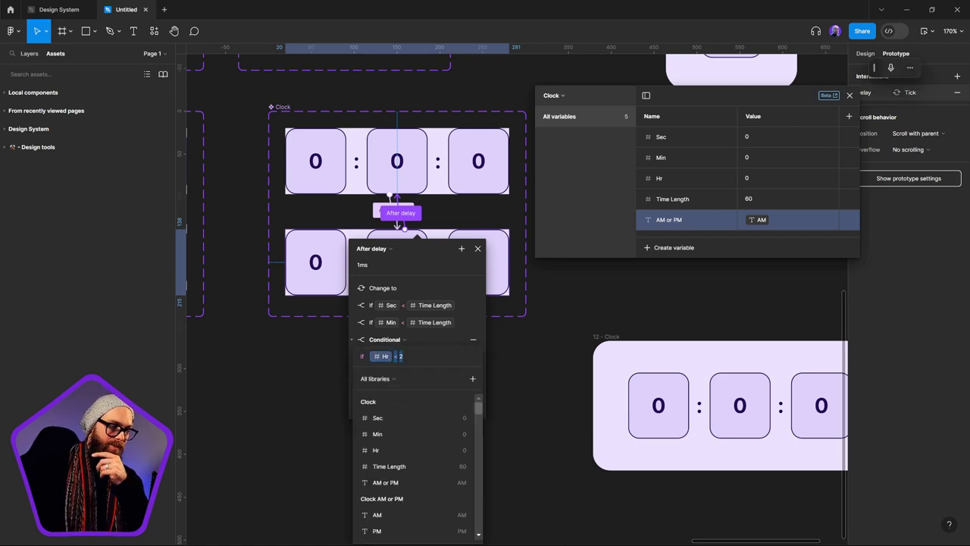
{"action": "left_click", "coordinate": [399, 356]}
{"action": "key", "text": "Right"}
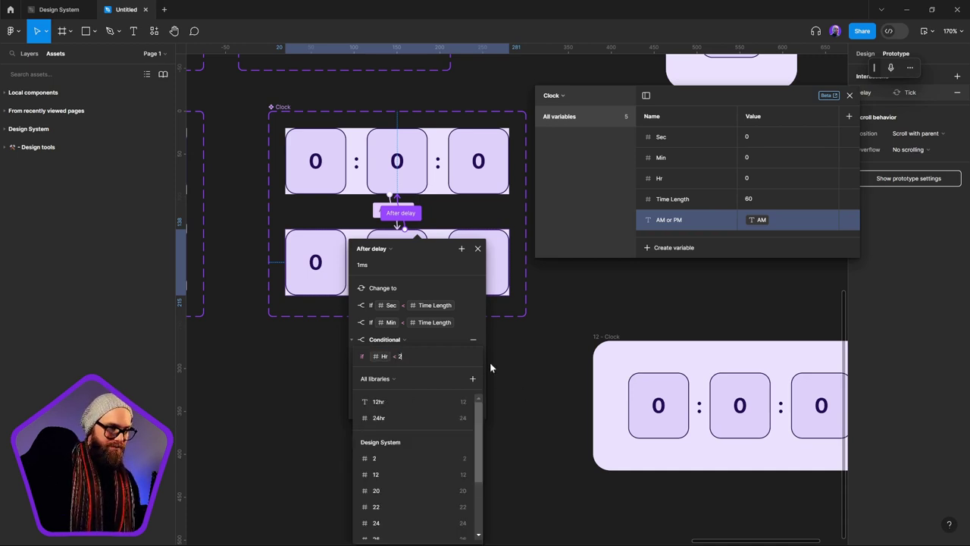
{"action": "key", "text": "BackSpace"}
{"action": "key", "text": "BackSpace"}
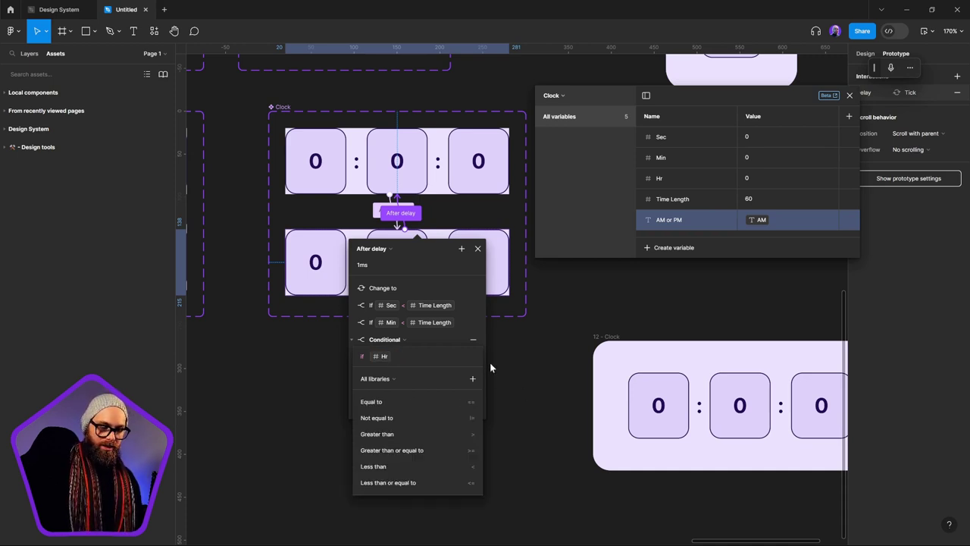
{"action": "type", "text": "="}
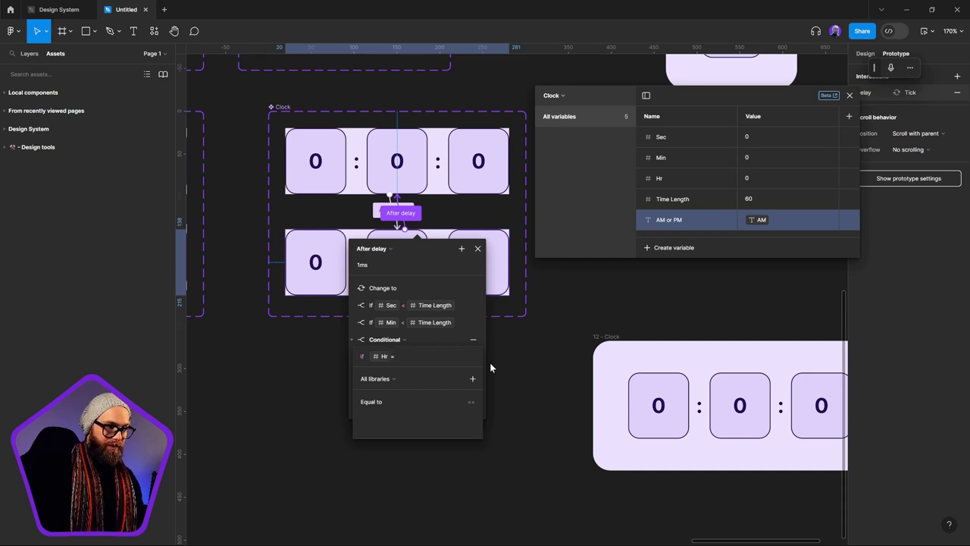
{"action": "type", "text": "="}
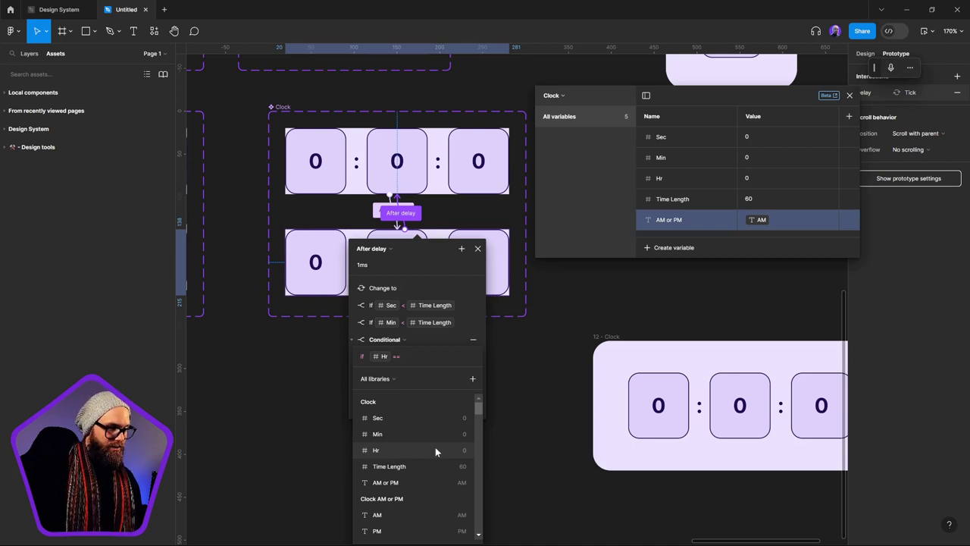
Step: Create a number variable named 12or24 in the Clock collection
{"action": "left_click", "coordinate": [682, 248]}
{"action": "left_click", "coordinate": [685, 281]}
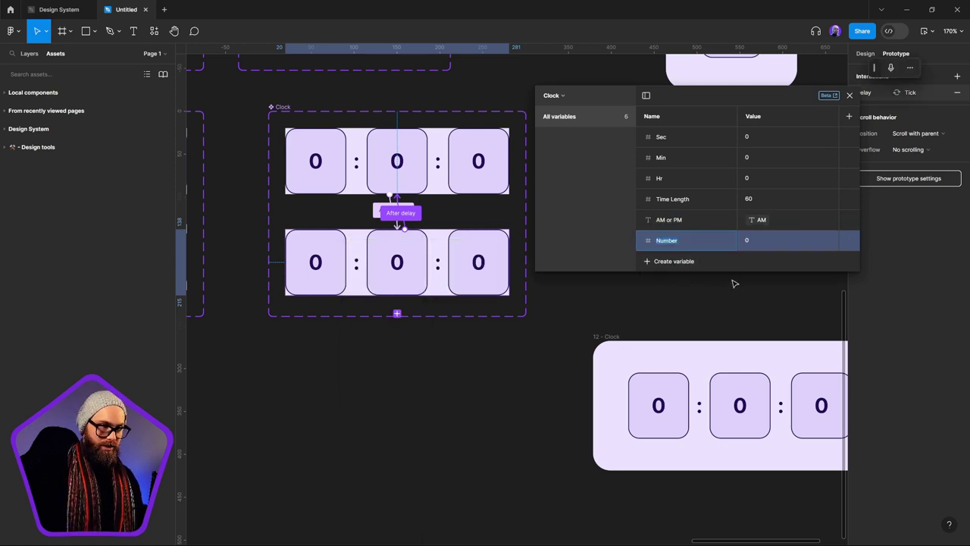
{"action": "type", "text": "12"}
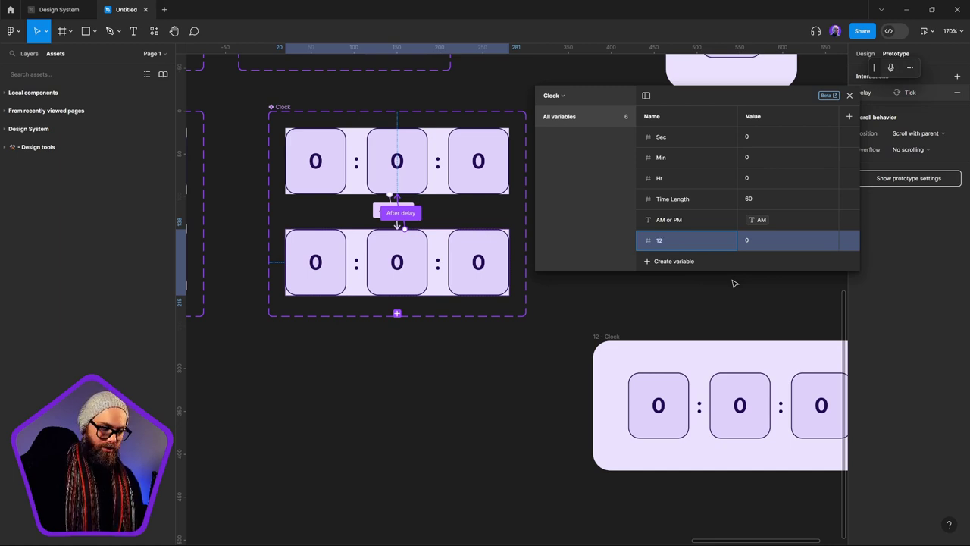
{"action": "type", "text": "or2"}
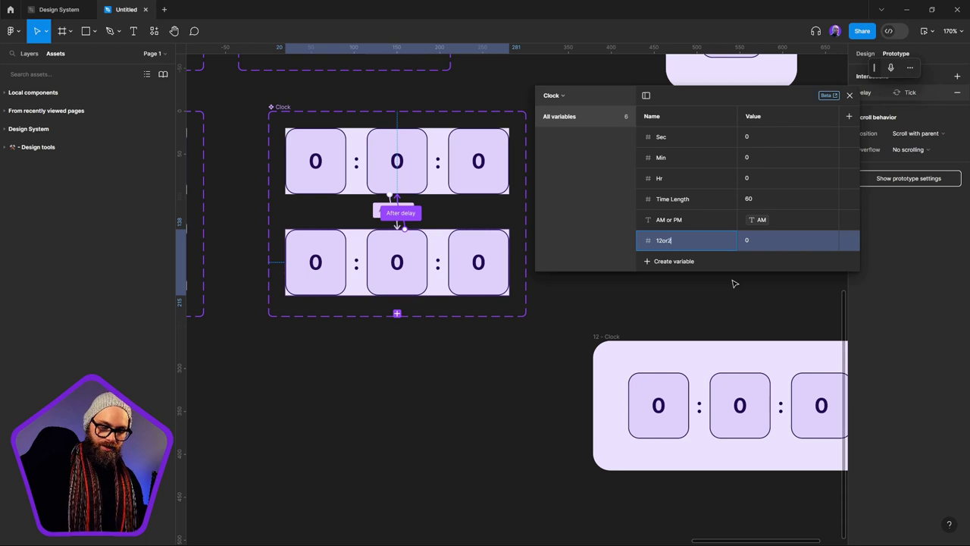
{"action": "type", "text": "4"}
{"action": "key", "text": "Return"}
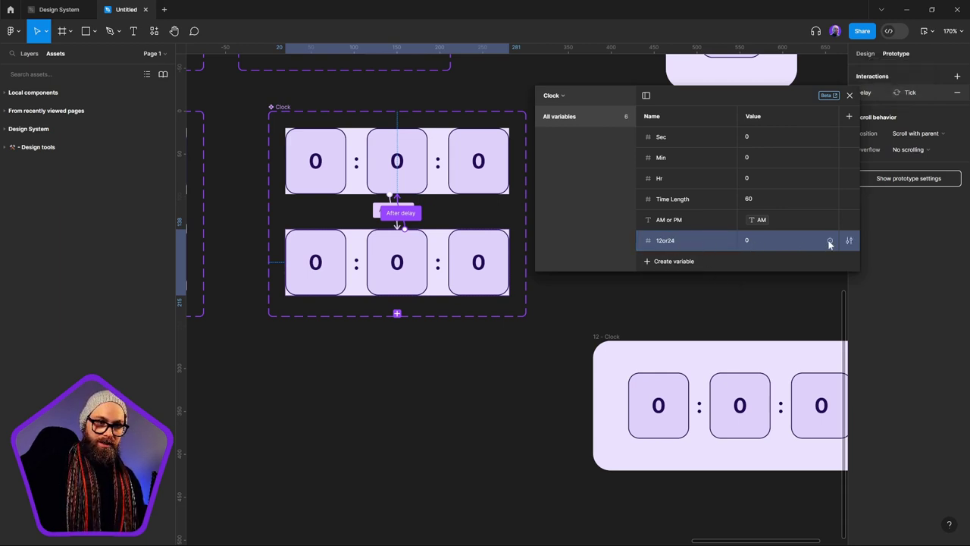
Step: Make the 12or24 variable an alias of the Clock collection's Hr variable
{"action": "left_click", "coordinate": [830, 241]}
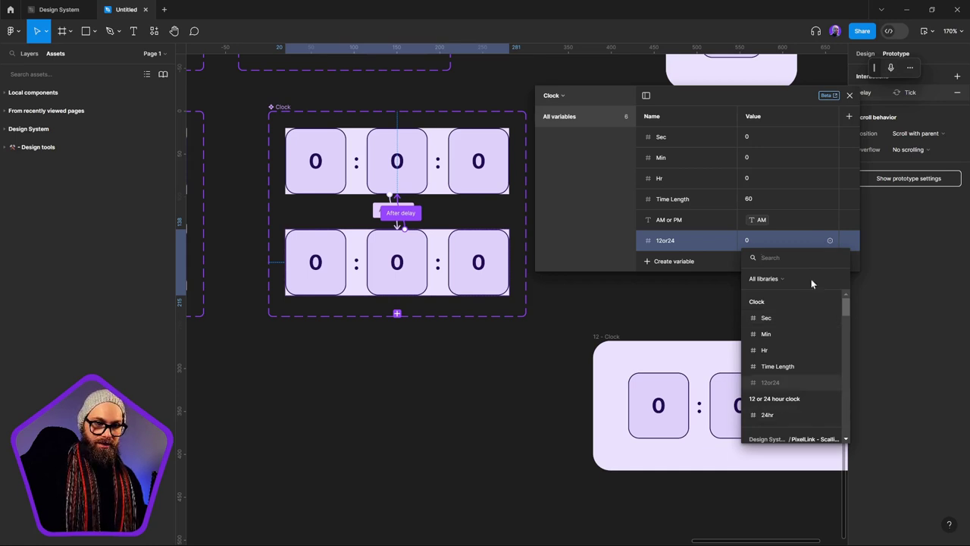
{"action": "scroll", "coordinate": [805, 375], "scroll_direction": "down", "scroll_amount": 3}
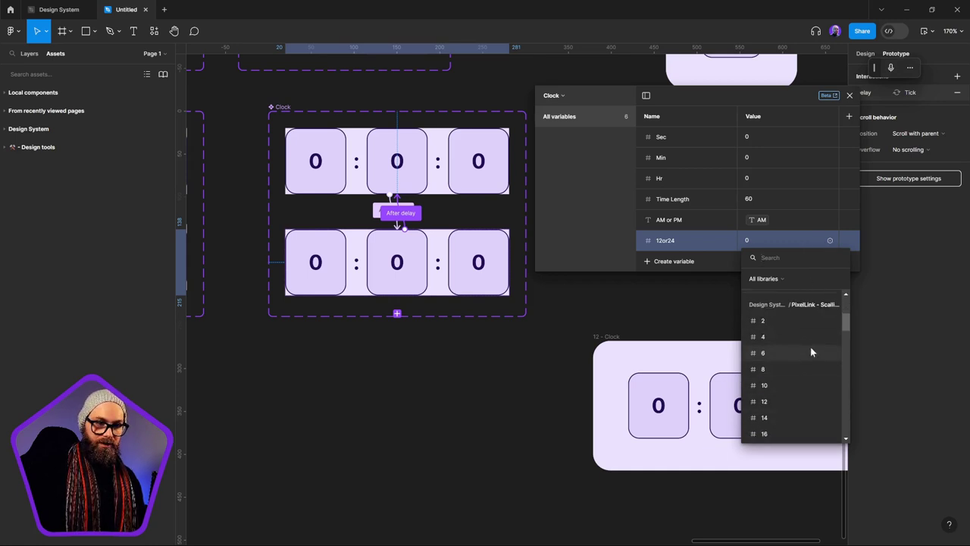
{"action": "scroll", "coordinate": [808, 352], "scroll_direction": "up", "scroll_amount": 3}
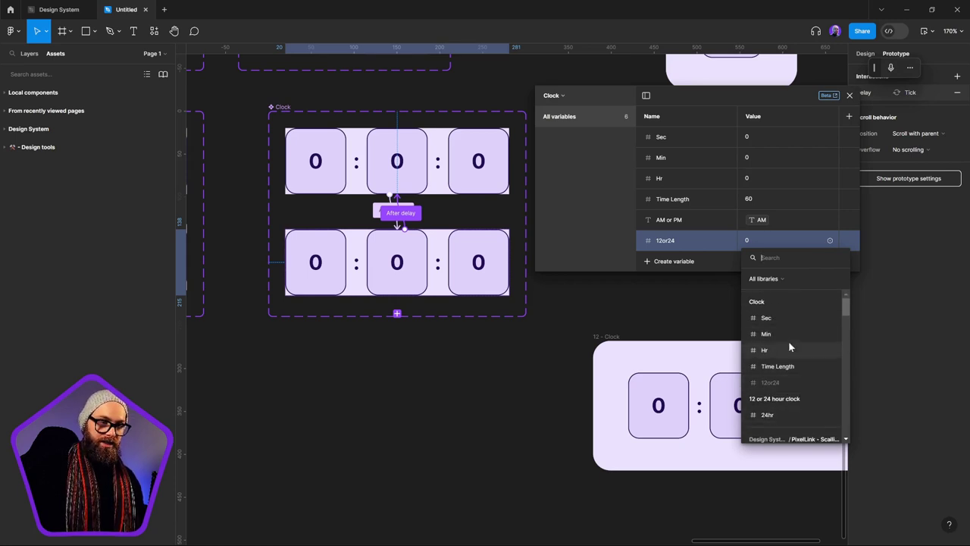
{"action": "type", "text": "12"}
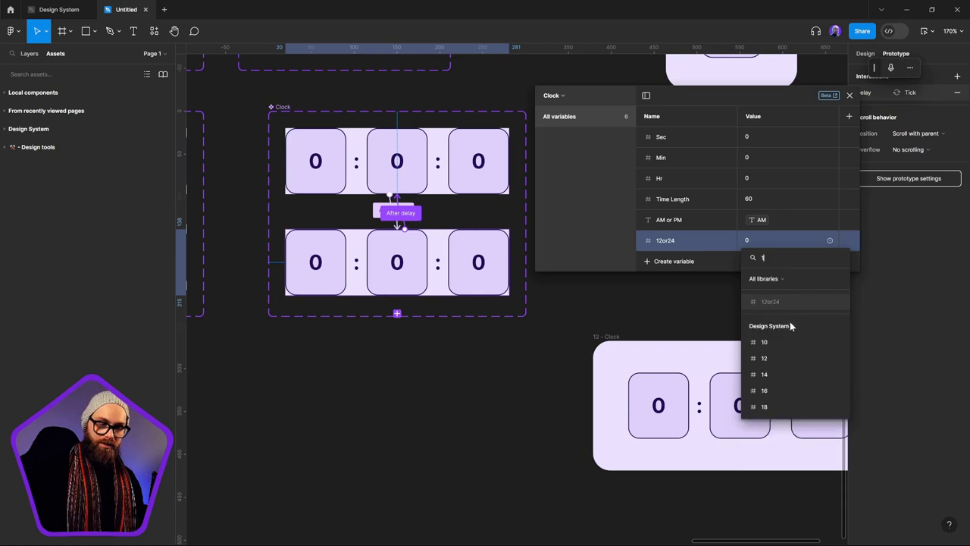
{"action": "key", "text": "BackSpace"}
{"action": "key", "text": "BackSpace"}
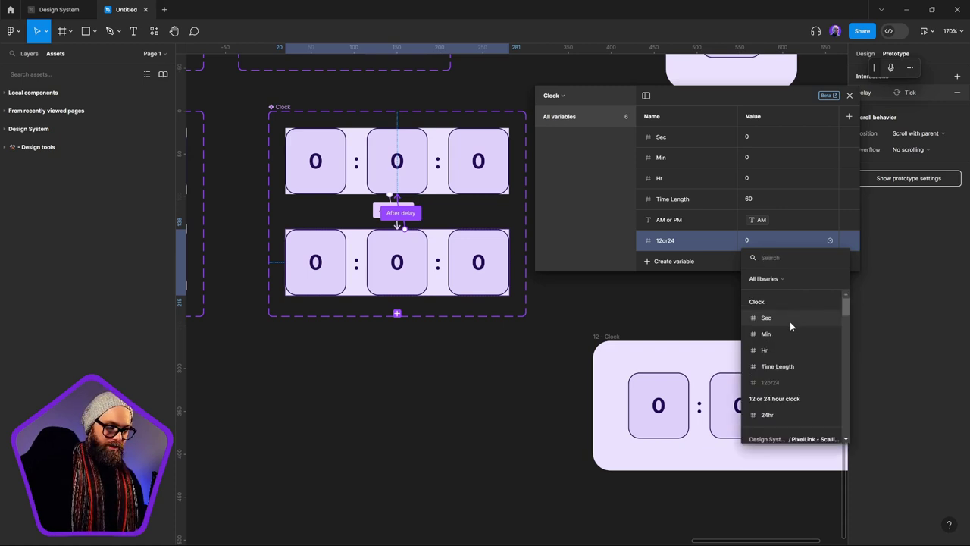
{"action": "type", "text": "hr"}
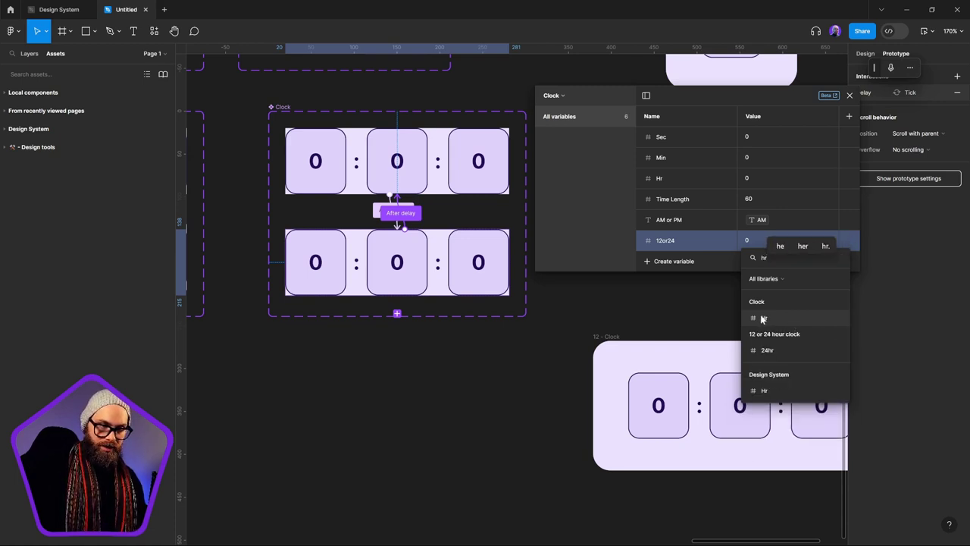
{"action": "left_click", "coordinate": [763, 319]}
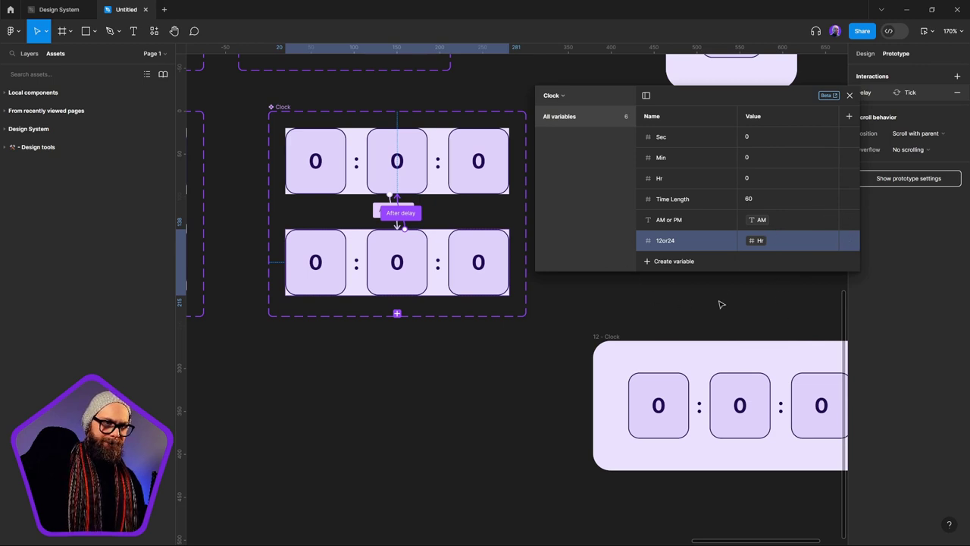
Step: Remove the Hr alias from the 12or24 variable
{"action": "left_click", "coordinate": [754, 240]}
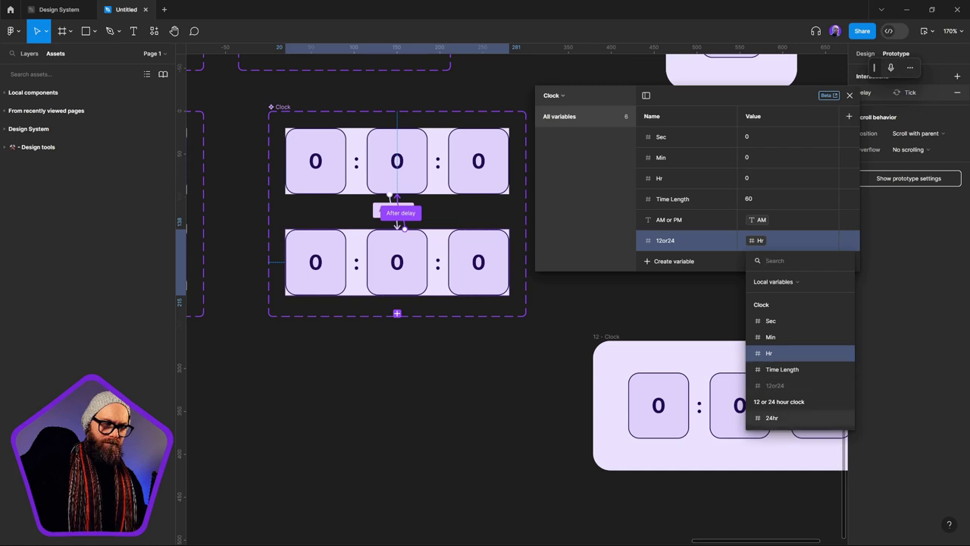
{"action": "left_click", "coordinate": [770, 241]}
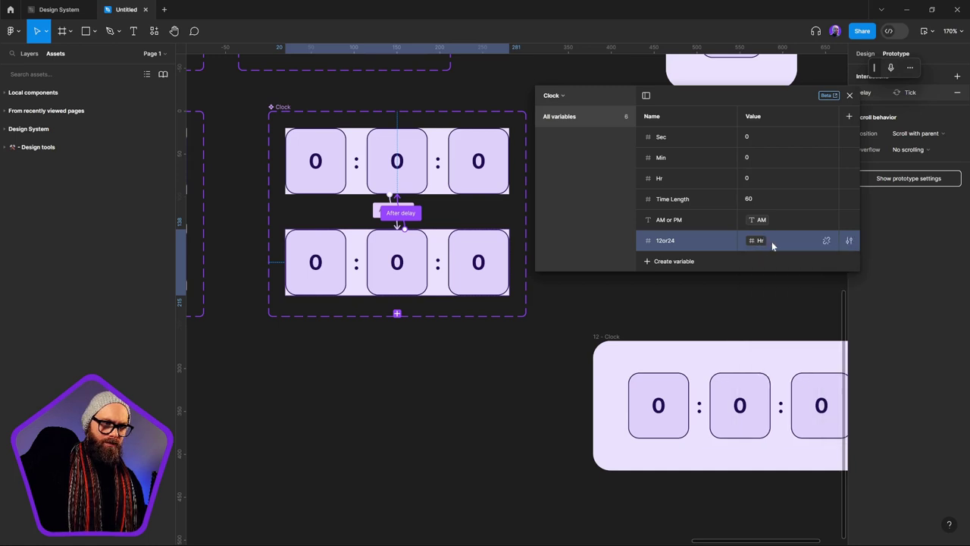
{"action": "left_click", "coordinate": [474, 384]}
Step: Switch to the 12 or 24 hour clock collection and check its 12hr and 24hr variables
{"action": "left_click", "coordinate": [560, 97]}
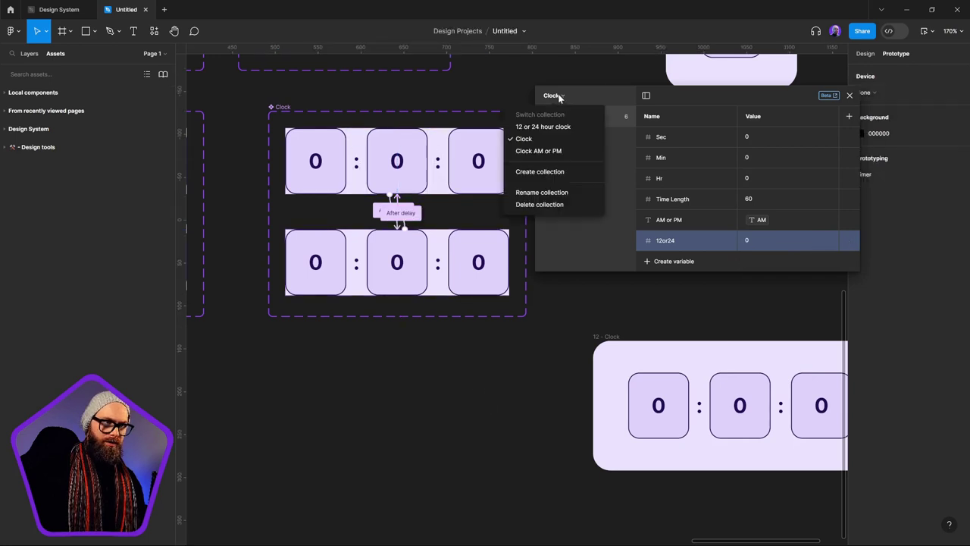
{"action": "left_click", "coordinate": [521, 127]}
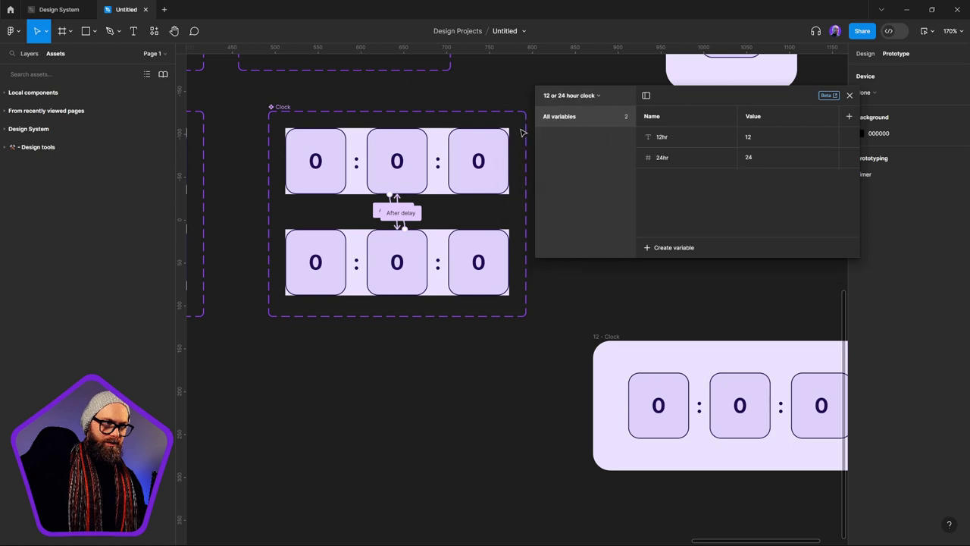
{"action": "left_click", "coordinate": [575, 95]}
{"action": "left_click", "coordinate": [577, 96]}
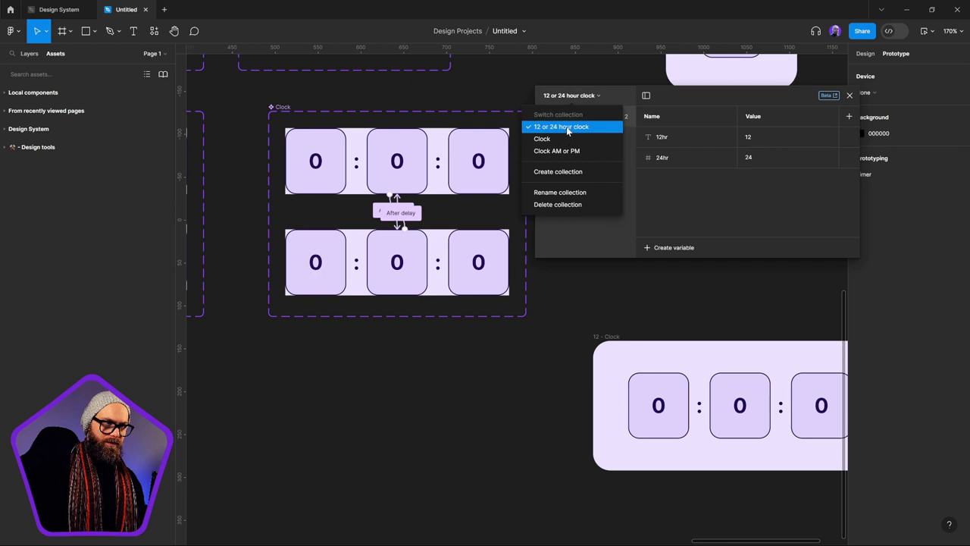
{"action": "left_click", "coordinate": [567, 127]}
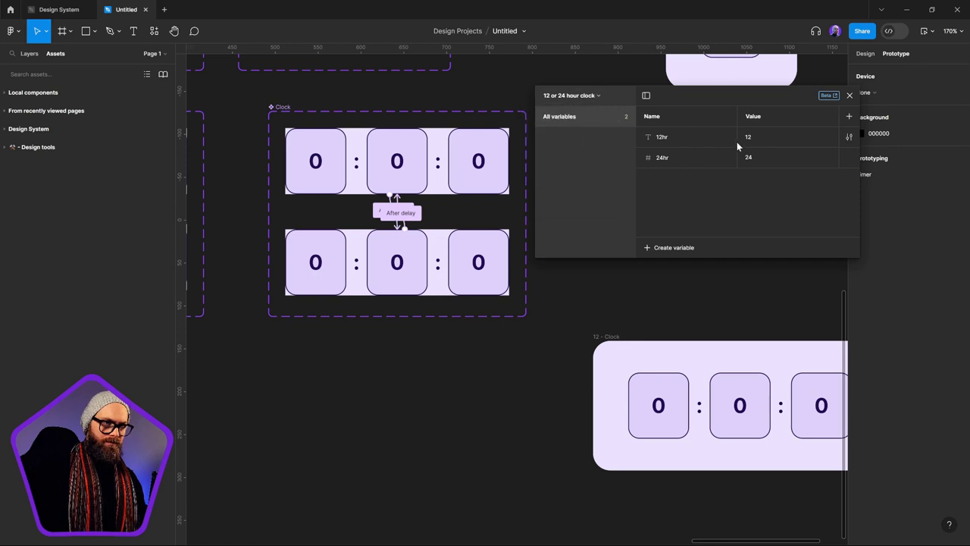
Step: Copy the name of the 12 or 24 hour clock collection without renaming it
{"action": "left_click", "coordinate": [599, 95]}
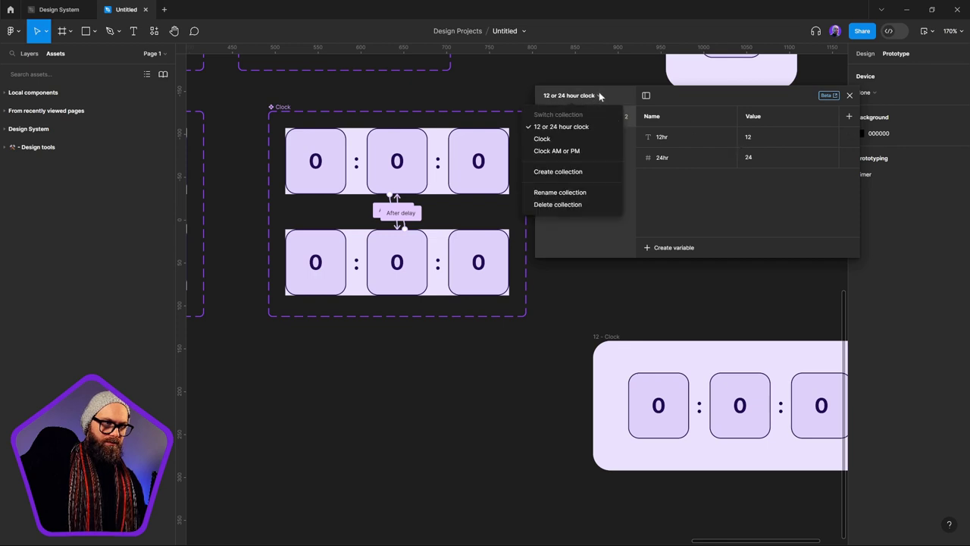
{"action": "left_click", "coordinate": [576, 194]}
{"action": "key", "text": "ctrl+c"}
{"action": "left_click", "coordinate": [586, 186]}
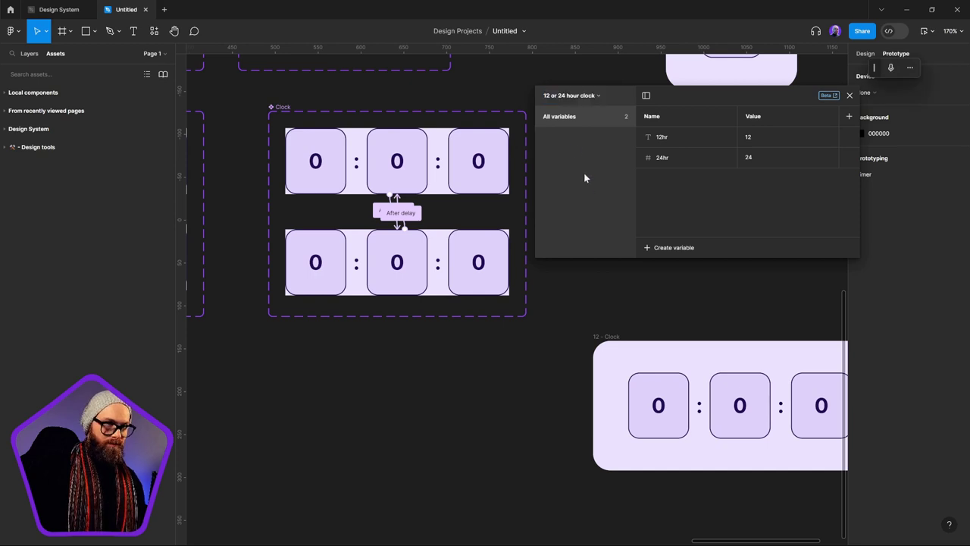
Step: Search the alias choices of the Clock collection's 12or24 variable for the 12 or 24 hour clock collection and browse the full list
{"action": "left_click", "coordinate": [569, 97]}
{"action": "left_click", "coordinate": [543, 139]}
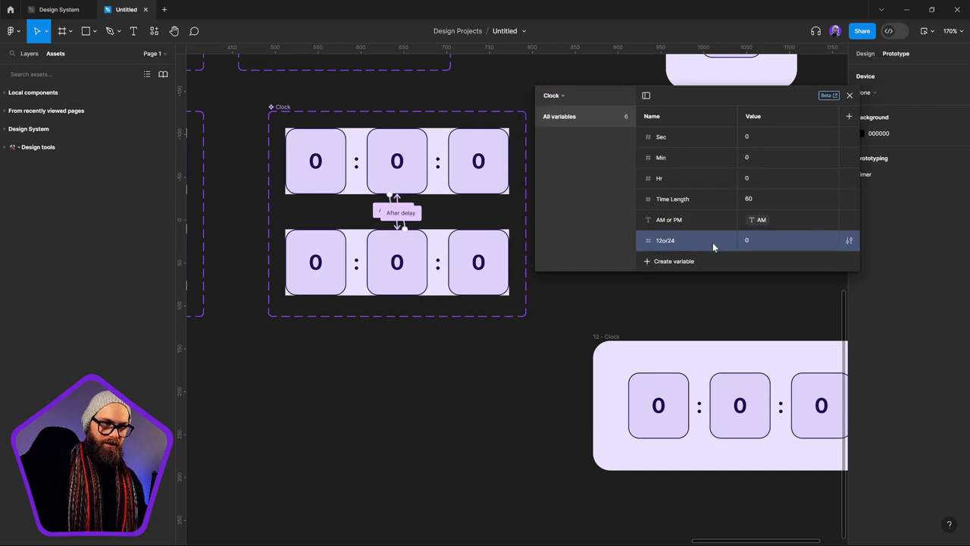
{"action": "right_click", "coordinate": [755, 241]}
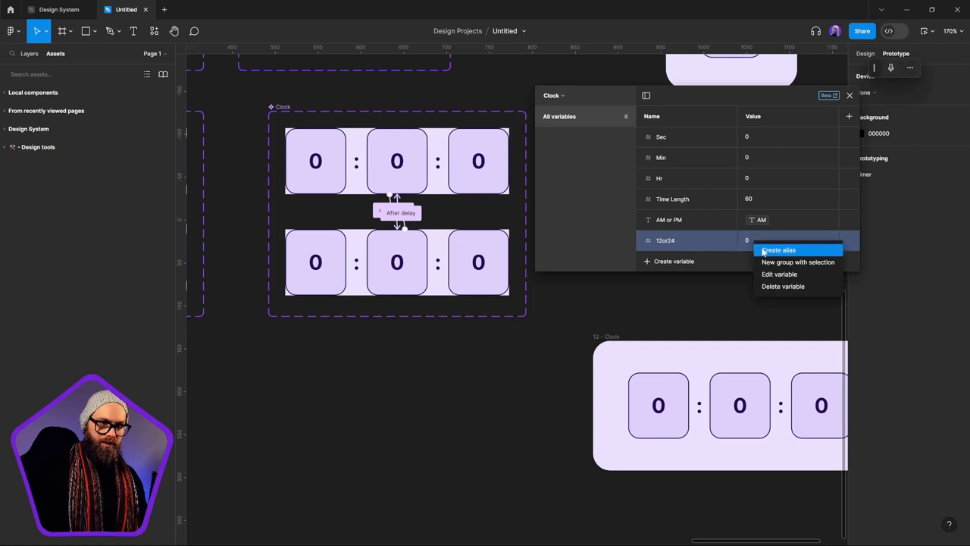
{"action": "left_click", "coordinate": [779, 250]}
{"action": "key", "text": "ctrl+v"}
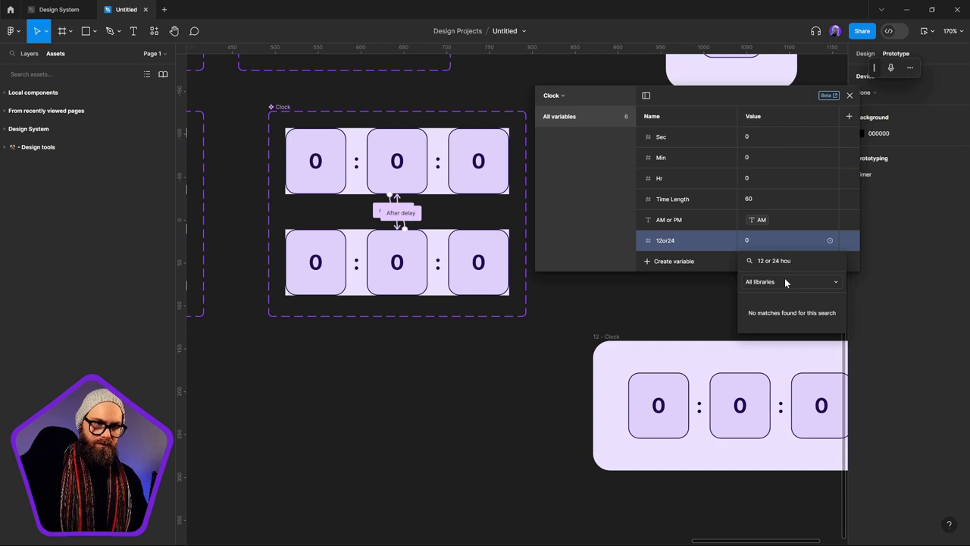
{"action": "key", "text": "BackSpace"}
{"action": "key", "text": "BackSpace"}
{"action": "key", "text": "BackSpace"}
{"action": "key", "text": "BackSpace"}
{"action": "key", "text": "BackSpace"}
{"action": "key", "text": "BackSpace"}
{"action": "key", "text": "BackSpace"}
{"action": "key", "text": "BackSpace"}
{"action": "key", "text": "BackSpace"}
{"action": "key", "text": "BackSpace"}
{"action": "key", "text": "BackSpace"}
{"action": "key", "text": "BackSpace"}
{"action": "key", "text": "BackSpace"}
{"action": "key", "text": "BackSpace"}
{"action": "key", "text": "BackSpace"}
{"action": "key", "text": "BackSpace"}
{"action": "key", "text": "BackSpace"}
{"action": "key", "text": "BackSpace"}
{"action": "key", "text": "BackSpace"}
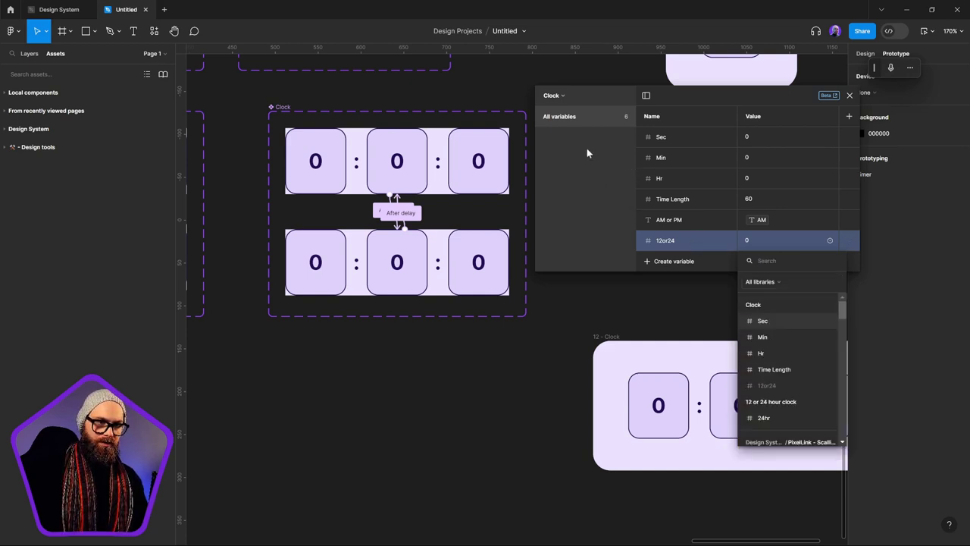
{"action": "scroll", "coordinate": [798, 383], "scroll_direction": "down", "scroll_amount": 3}
{"action": "scroll", "coordinate": [798, 381], "scroll_direction": "up", "scroll_amount": 3}
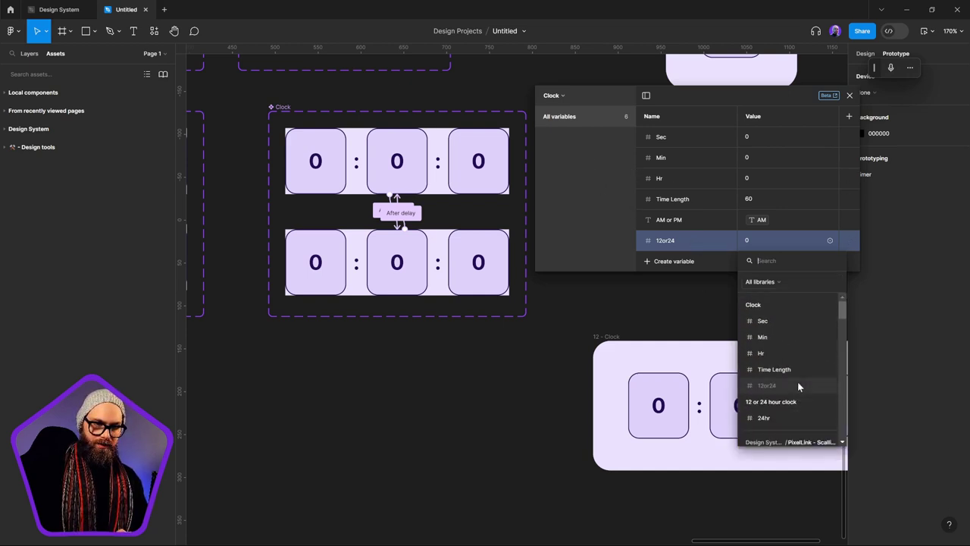
{"action": "scroll", "coordinate": [797, 381], "scroll_direction": "down", "scroll_amount": 3}
{"action": "scroll", "coordinate": [802, 367], "scroll_direction": "up", "scroll_amount": 3}
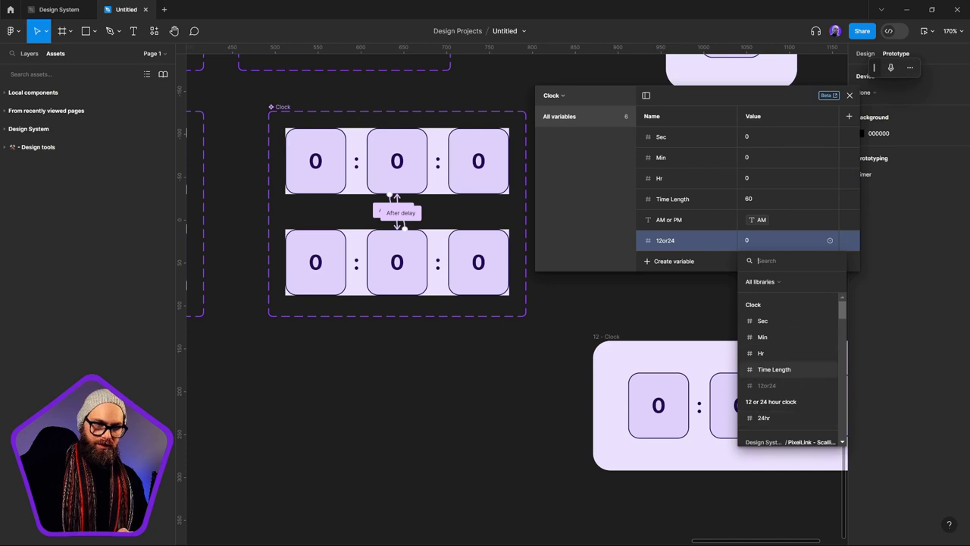
{"action": "left_click", "coordinate": [599, 206]}
Step: Check the name of the 12hr variable in the 12 or 24 hour clock collection
{"action": "left_click", "coordinate": [561, 96]}
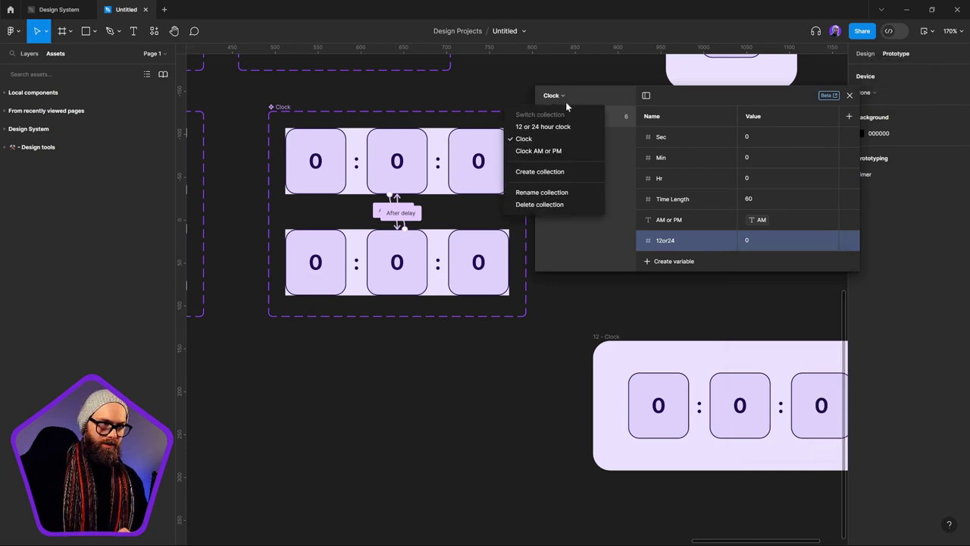
{"action": "left_click", "coordinate": [543, 126]}
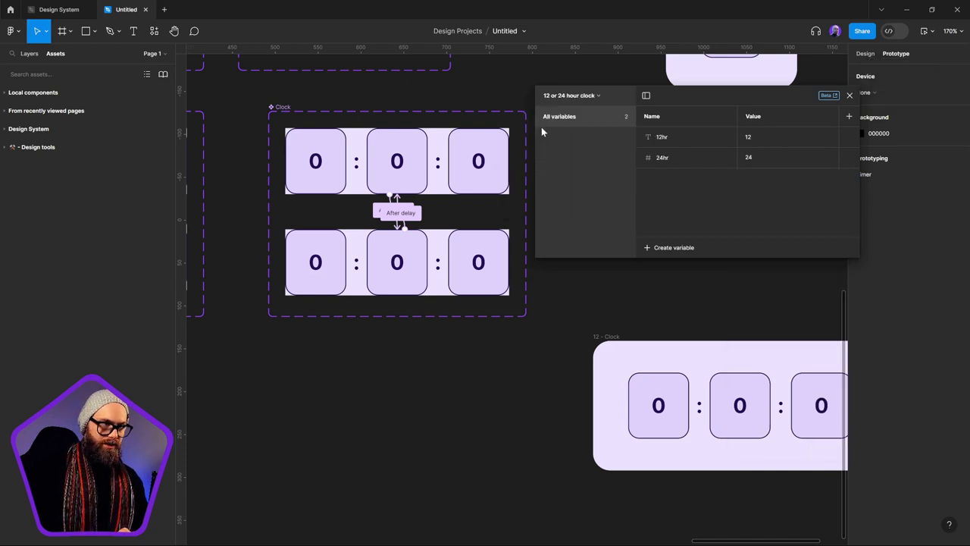
{"action": "double_click", "coordinate": [669, 139]}
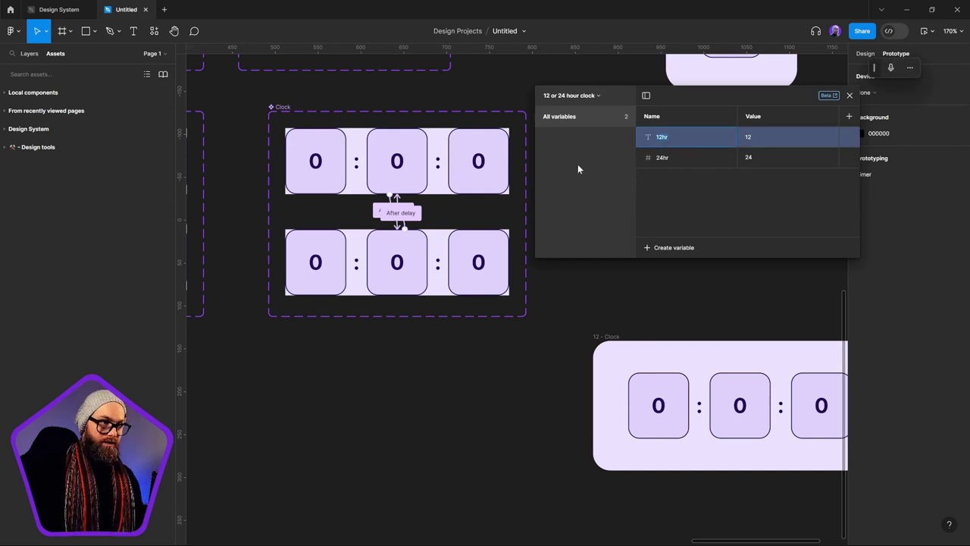
Step: Try to find 12hr as an alias for the Clock collection's 12or24 variable
{"action": "left_click", "coordinate": [582, 97]}
{"action": "left_click", "coordinate": [569, 137]}
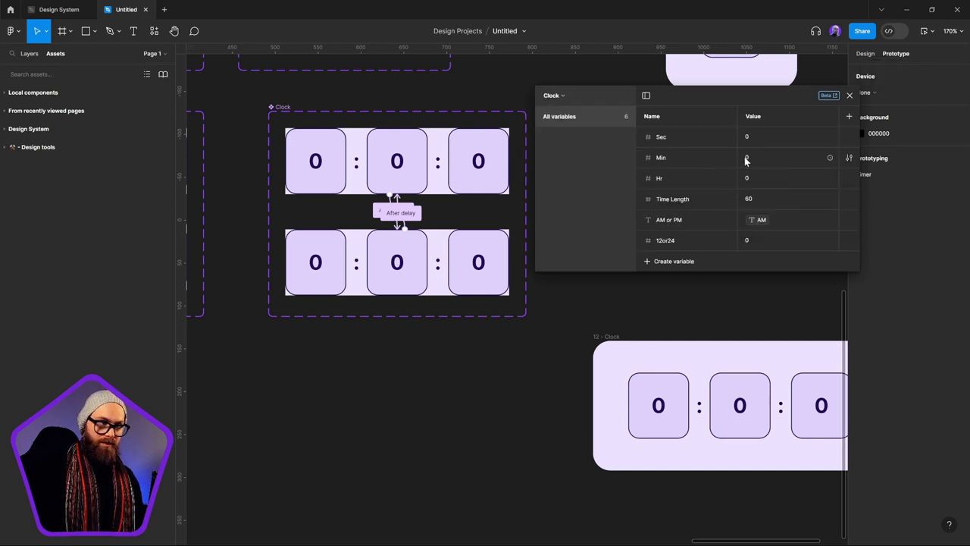
{"action": "right_click", "coordinate": [756, 241]}
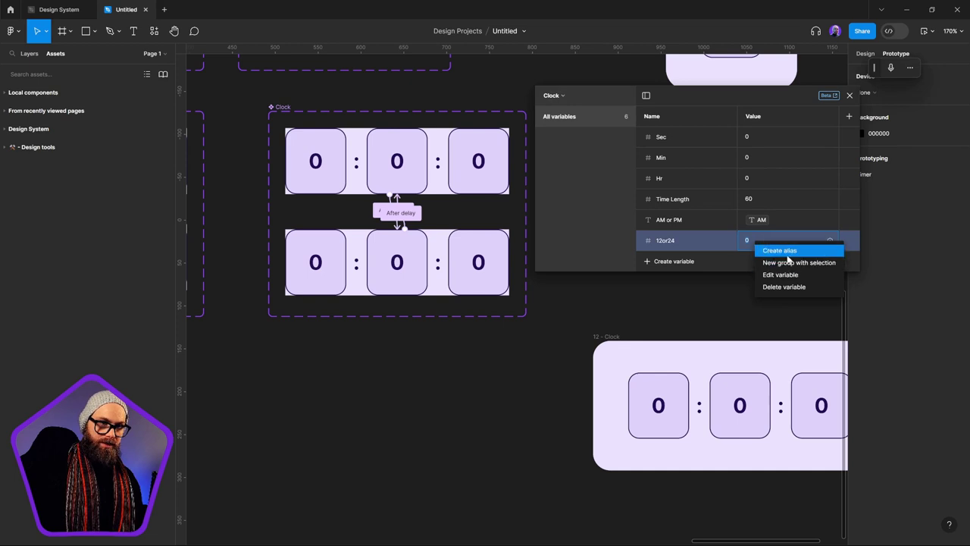
{"action": "left_click", "coordinate": [781, 250]}
{"action": "type", "text": "12hr"}
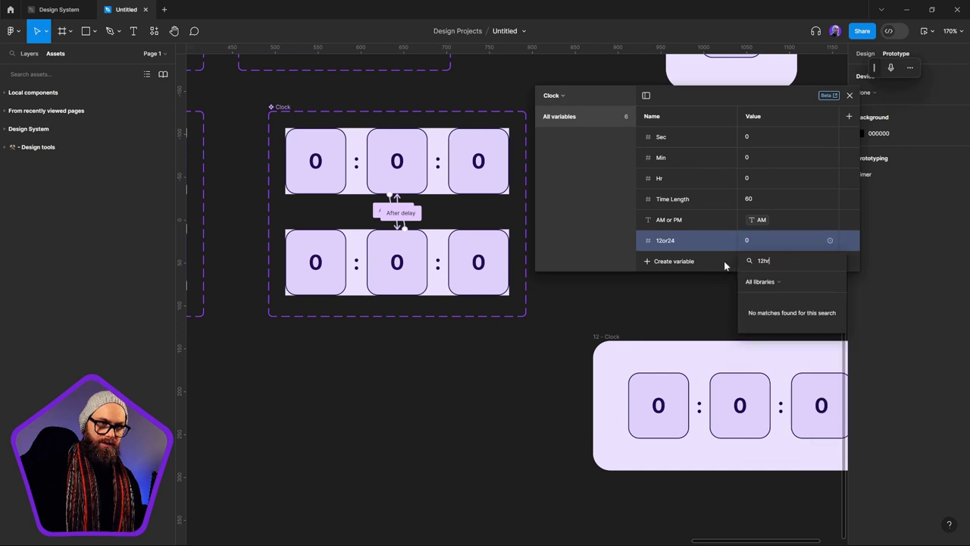
{"action": "key", "text": "Escape"}
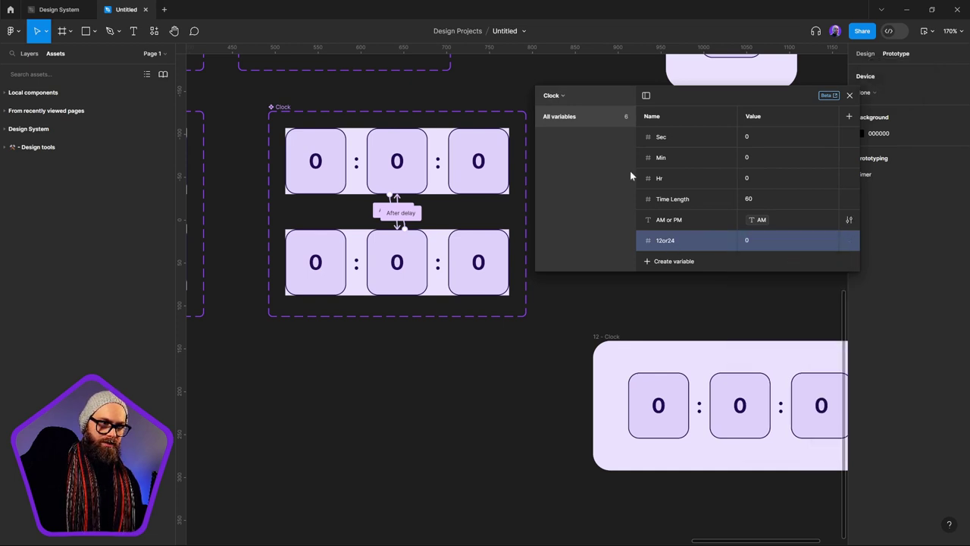
Step: Create a new number variable in the 12 or 24 hour clock collection
{"action": "left_click", "coordinate": [562, 96]}
{"action": "left_click", "coordinate": [555, 126]}
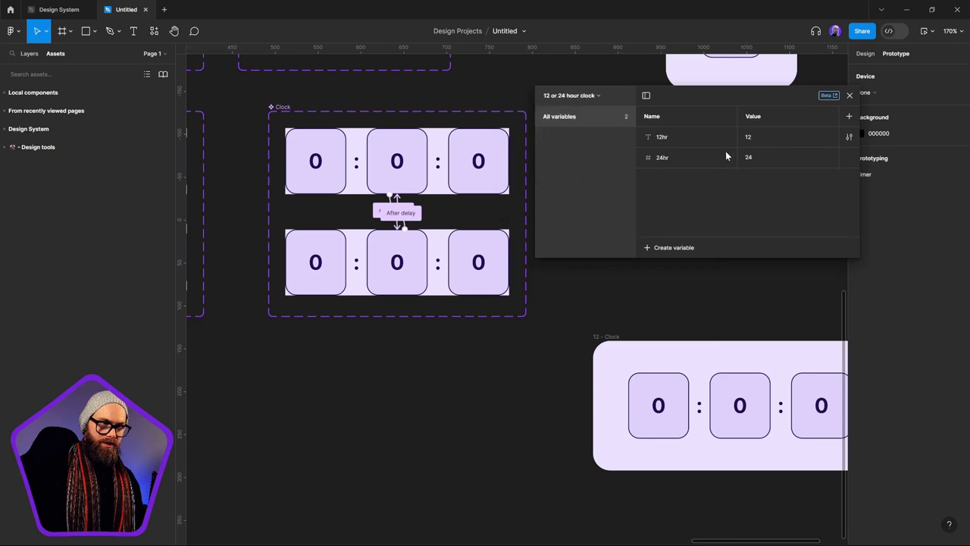
{"action": "right_click", "coordinate": [671, 158]}
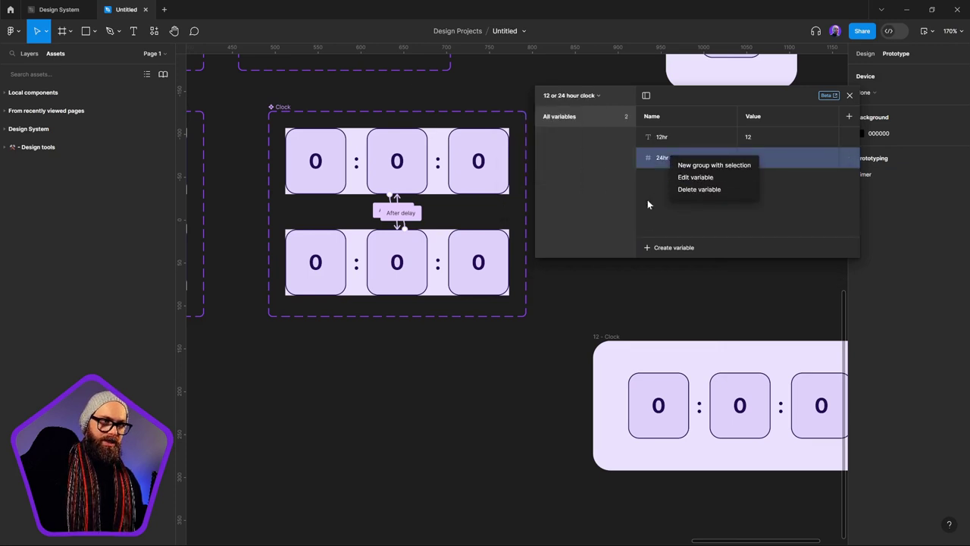
{"action": "left_click", "coordinate": [631, 148]}
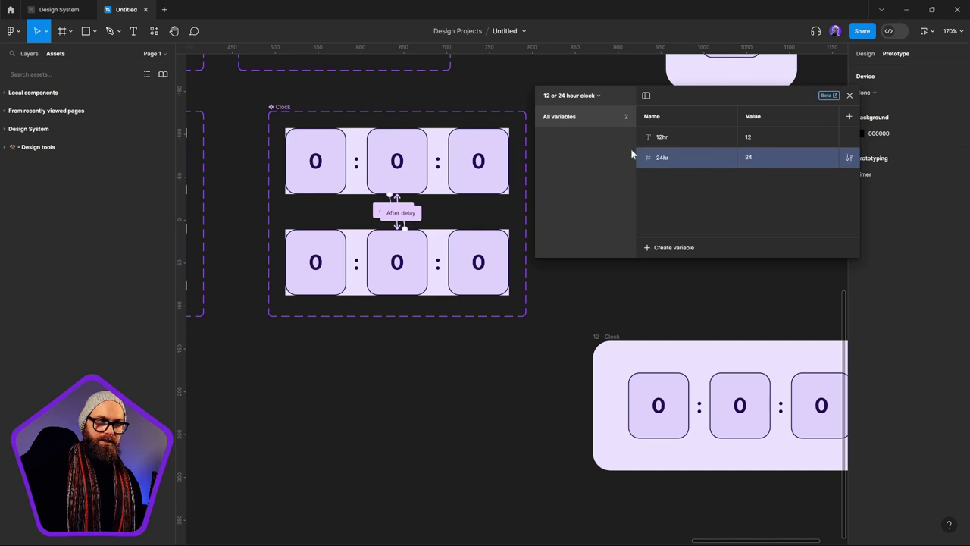
{"action": "left_click", "coordinate": [674, 248]}
{"action": "left_click", "coordinate": [672, 280]}
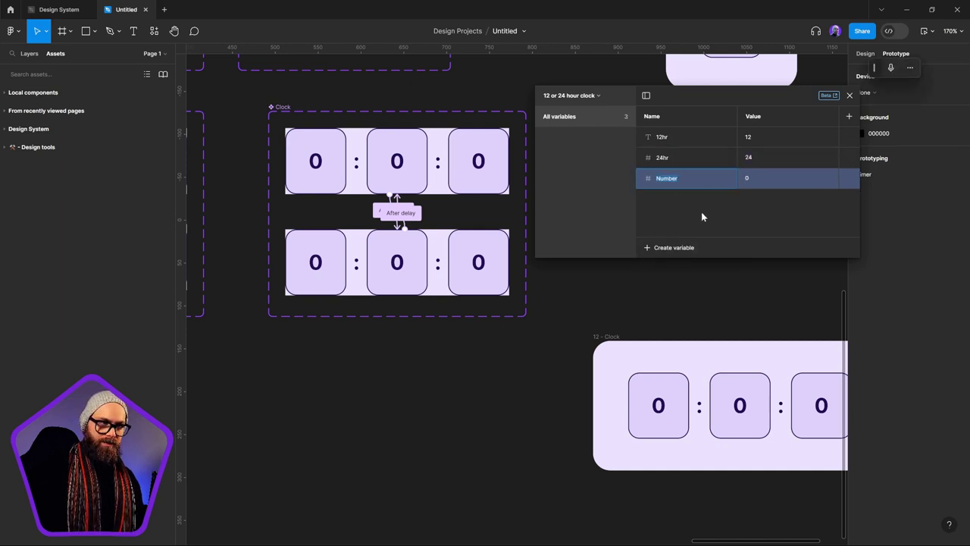
Step: Try to rename the new number variable with the name copied from the 12hr text variable
{"action": "double_click", "coordinate": [670, 137]}
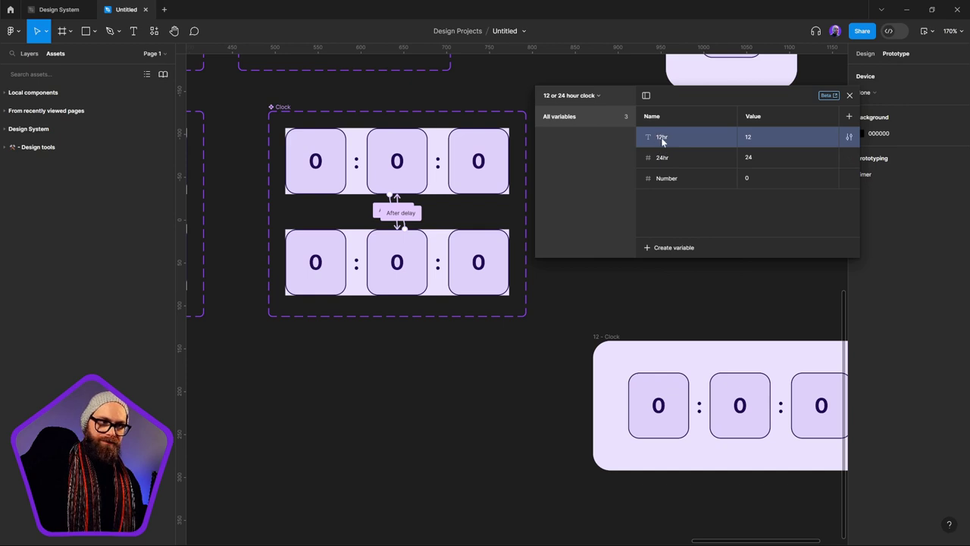
{"action": "key", "text": "ctrl+c"}
{"action": "double_click", "coordinate": [672, 180]}
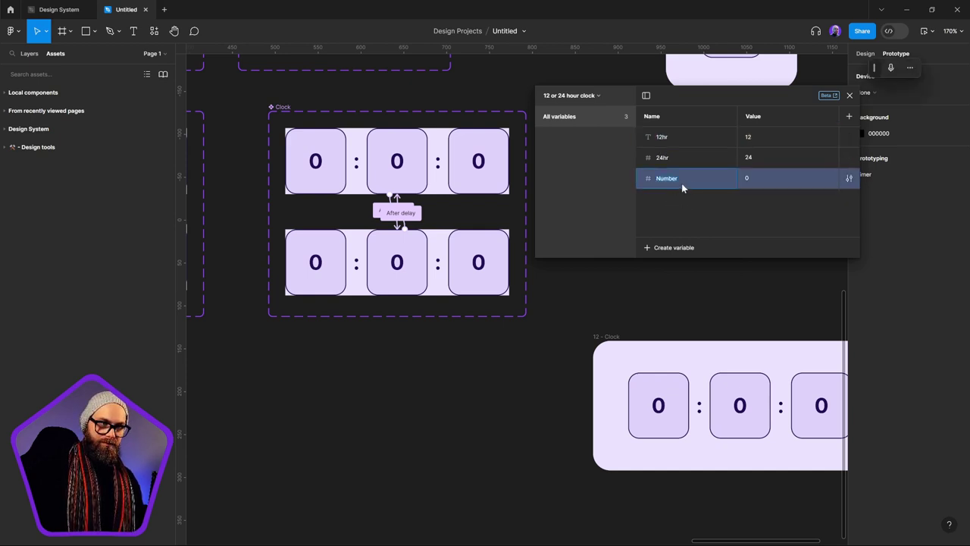
{"action": "key", "text": "ctrl+v"}
{"action": "key", "text": "Return"}
Step: Delete the 12hr text variable and give the new number variable the value 12 and the name 12hr
{"action": "right_click", "coordinate": [680, 136]}
{"action": "left_click", "coordinate": [705, 169]}
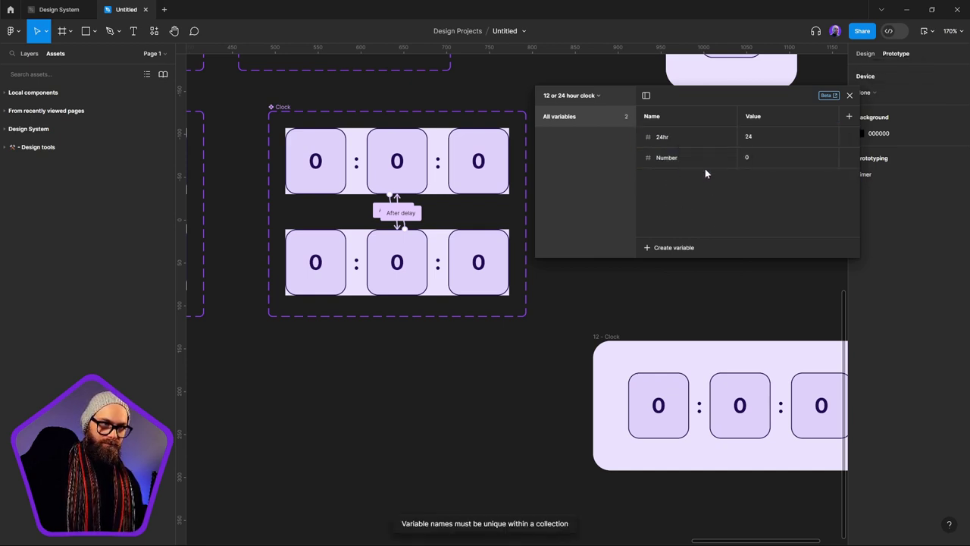
{"action": "double_click", "coordinate": [750, 158]}
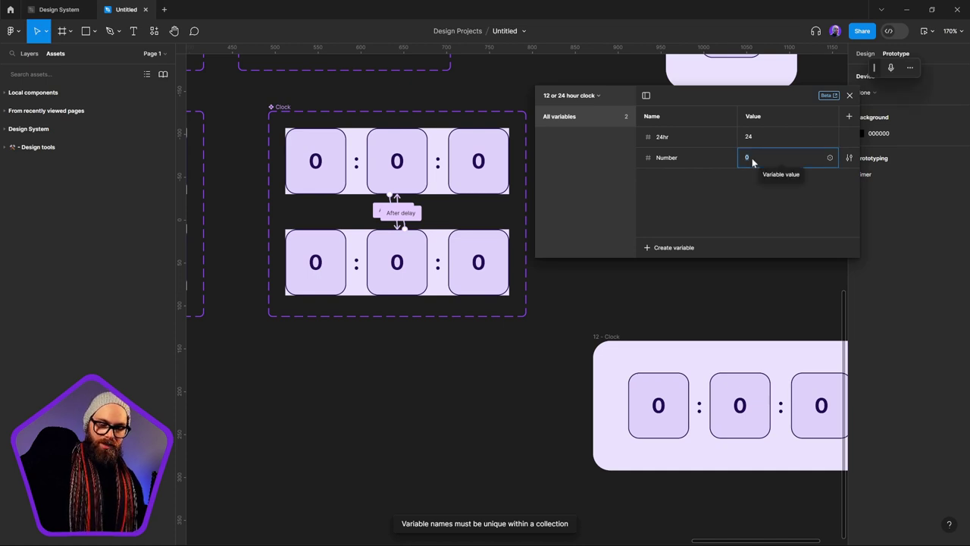
{"action": "type", "text": "12"}
{"action": "key", "text": "Return"}
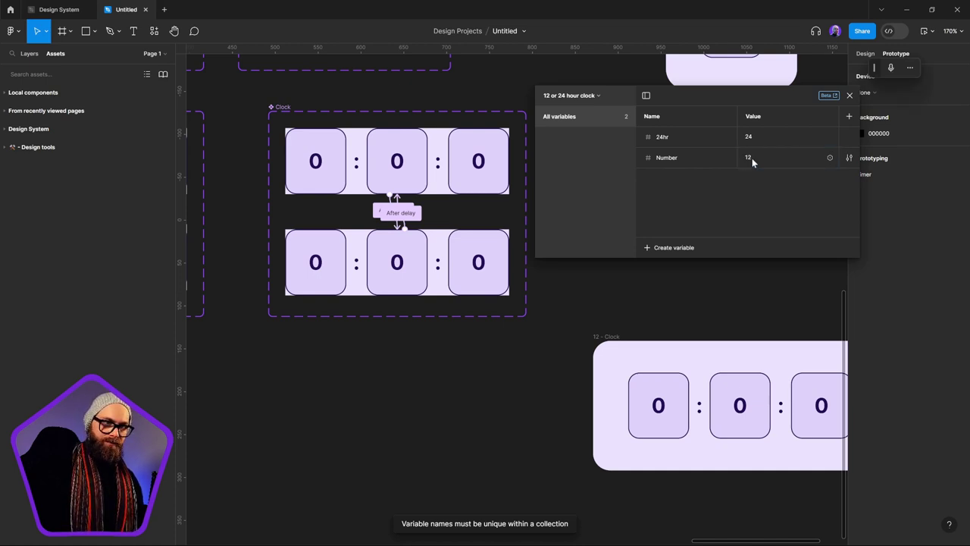
{"action": "left_click", "coordinate": [670, 162]}
{"action": "type", "text": "12hr"}
{"action": "key", "text": "Return"}
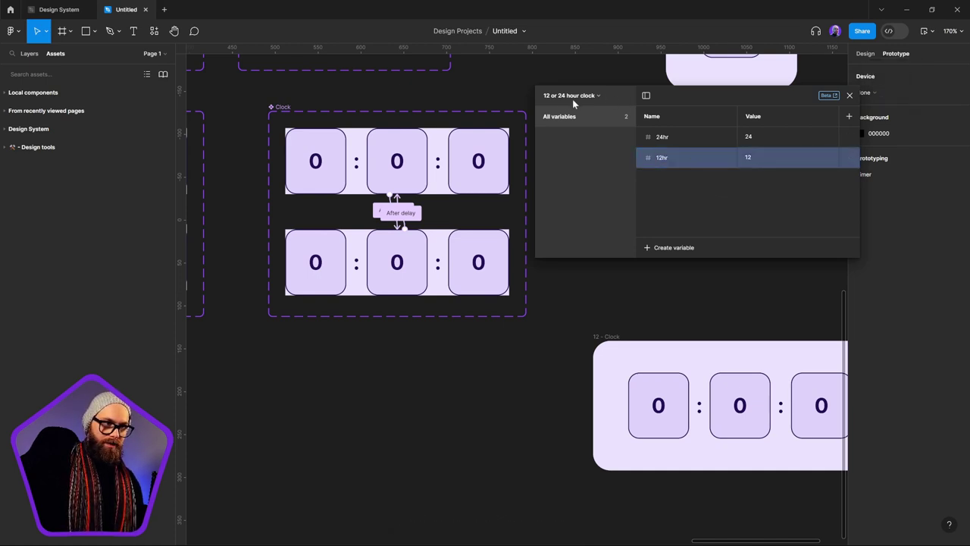
Step: Make the Clock collection's 12or24 variable an alias of the 12hr number variable
{"action": "left_click", "coordinate": [563, 98]}
{"action": "left_click", "coordinate": [553, 140]}
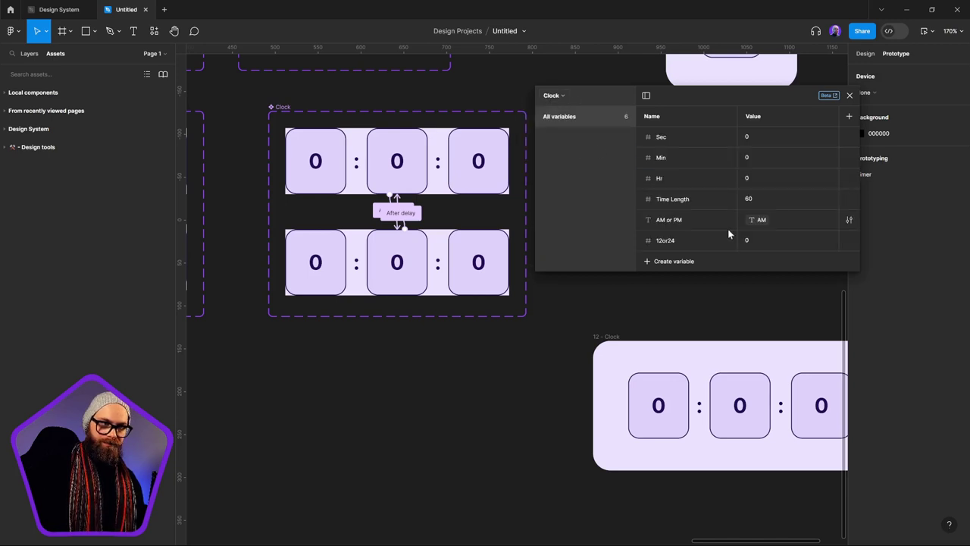
{"action": "left_click", "coordinate": [830, 241]}
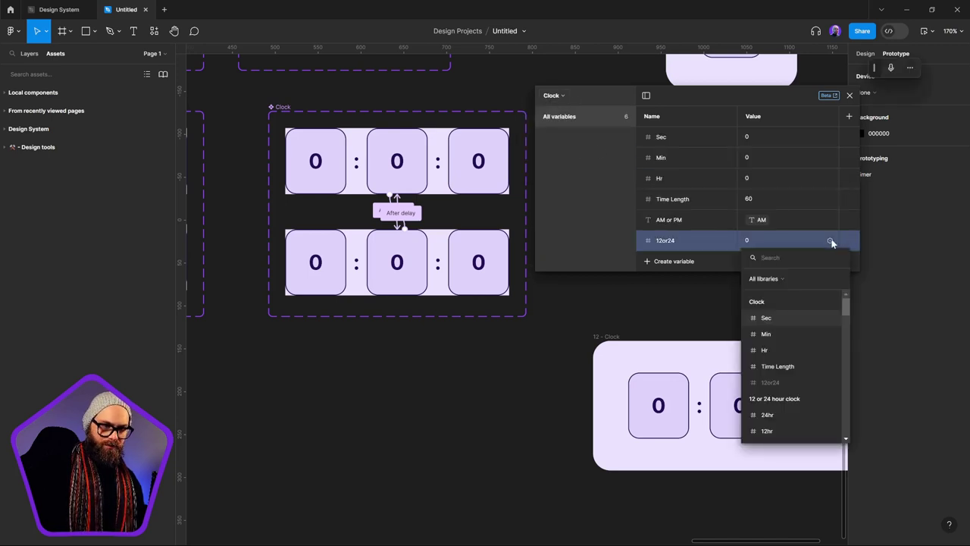
{"action": "left_click", "coordinate": [768, 431]}
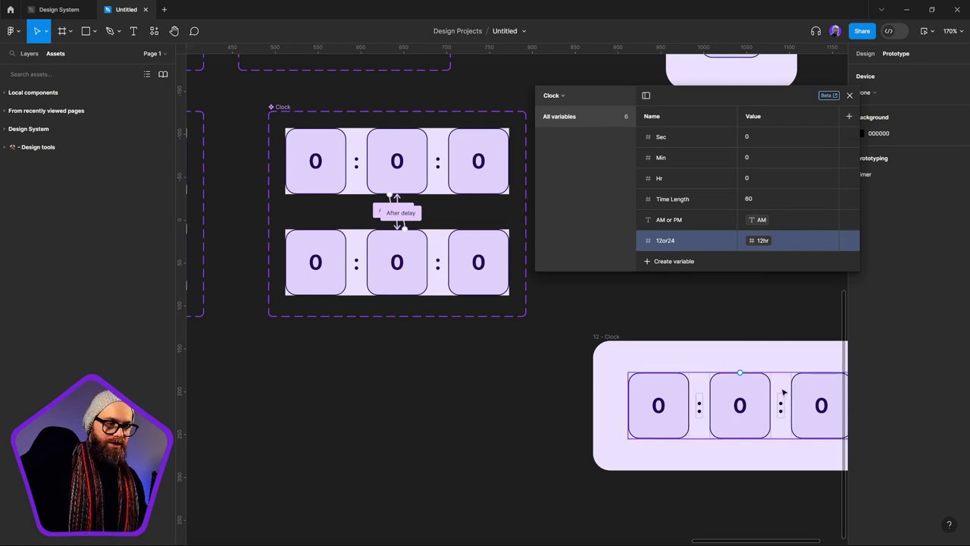
Step: In the lower Clock variant's After delay interaction, change the Hr conditional to Hr == 12or24
{"action": "scroll", "coordinate": [785, 385], "scroll_direction": "right", "scroll_amount": 3}
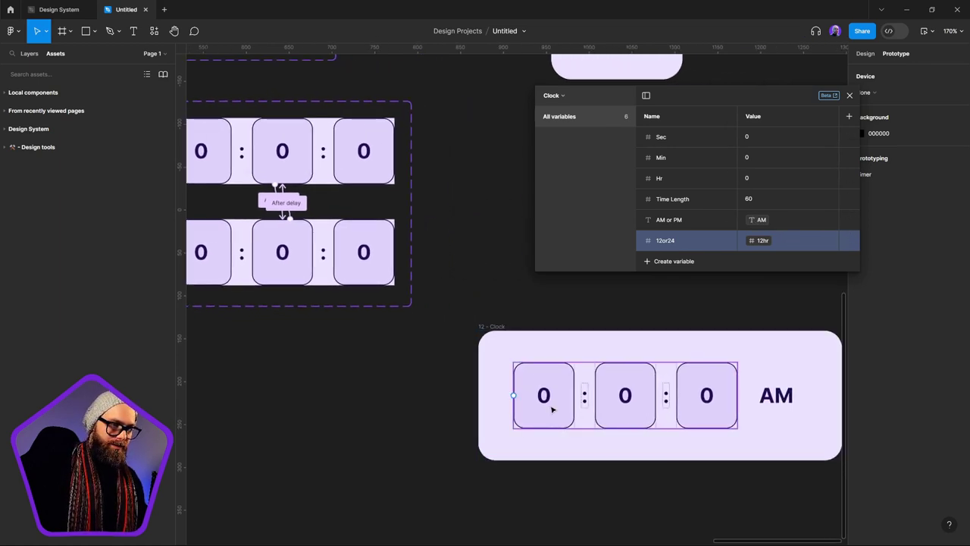
{"action": "scroll", "coordinate": [396, 251], "scroll_direction": "left", "scroll_amount": 2}
{"action": "scroll", "coordinate": [396, 251], "scroll_direction": "left", "scroll_amount": 3}
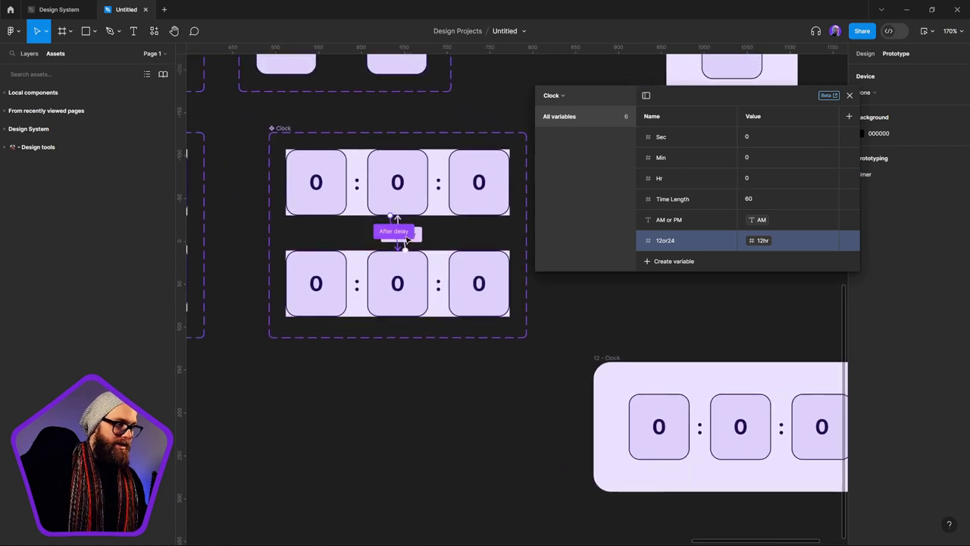
{"action": "left_click", "coordinate": [415, 235]}
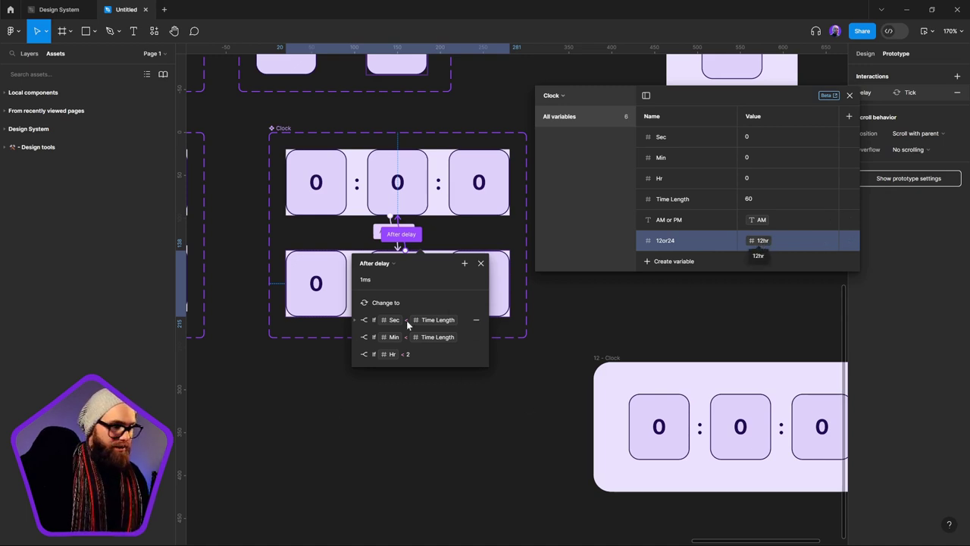
{"action": "left_click", "coordinate": [357, 354]}
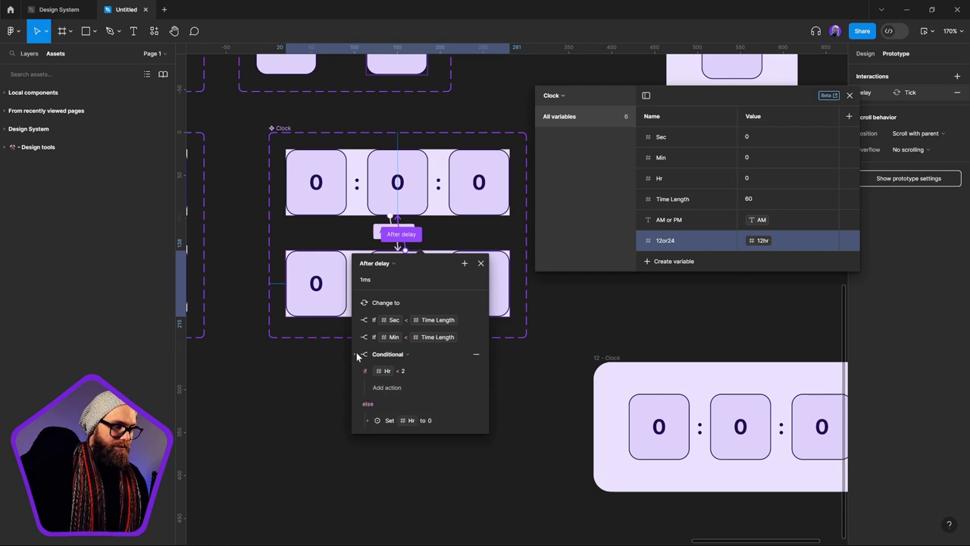
{"action": "left_click", "coordinate": [401, 371]}
{"action": "key", "text": "BackSpace"}
{"action": "key", "text": "BackSpace"}
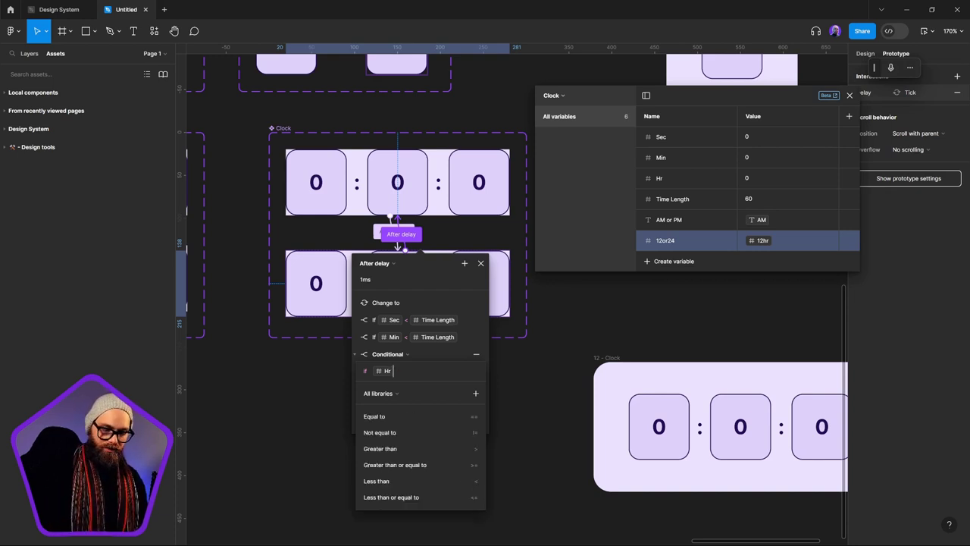
{"action": "type", "text": "="}
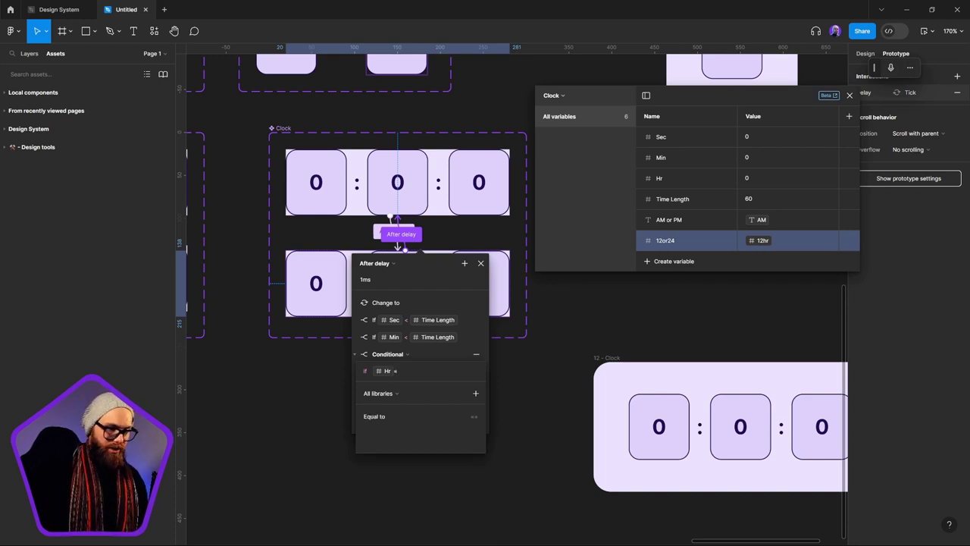
{"action": "type", "text": "="}
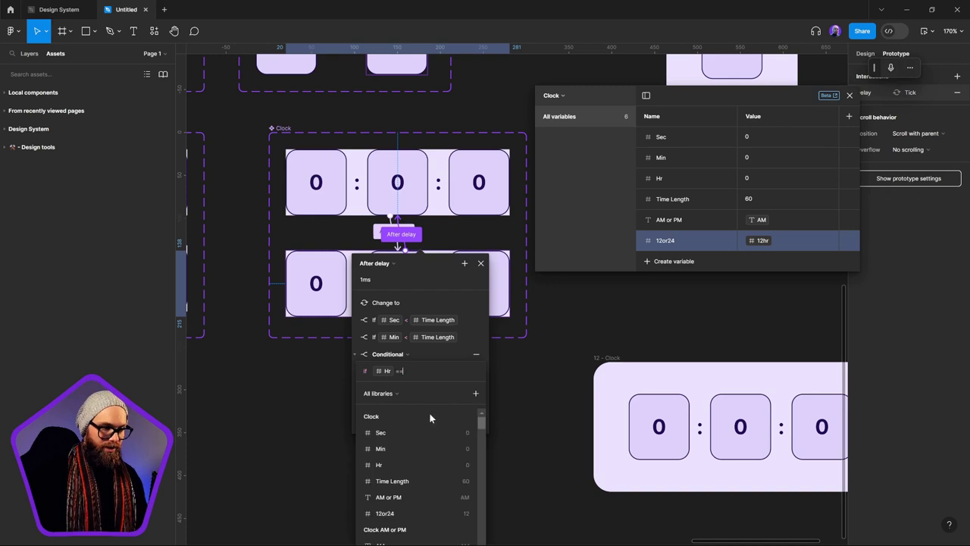
{"action": "left_click", "coordinate": [436, 511]}
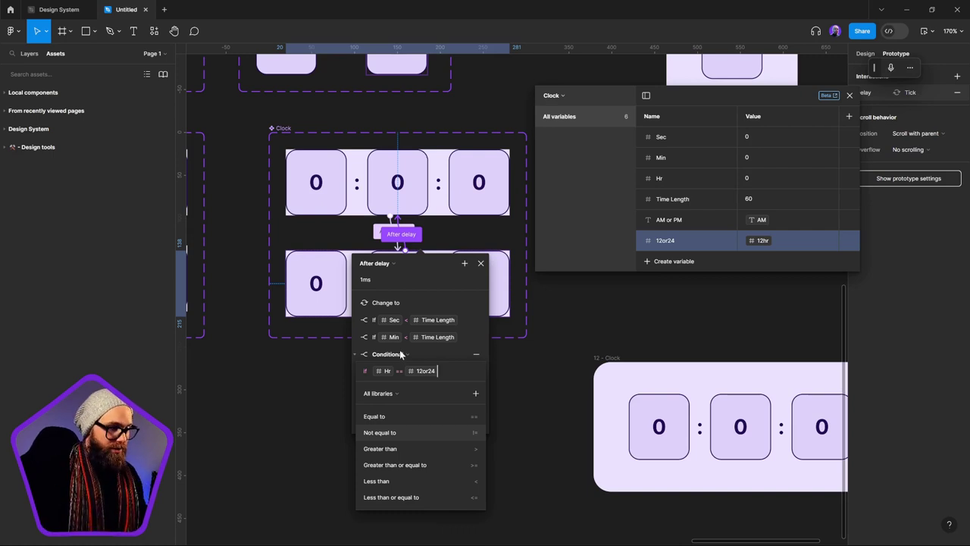
{"action": "key", "text": "Escape"}
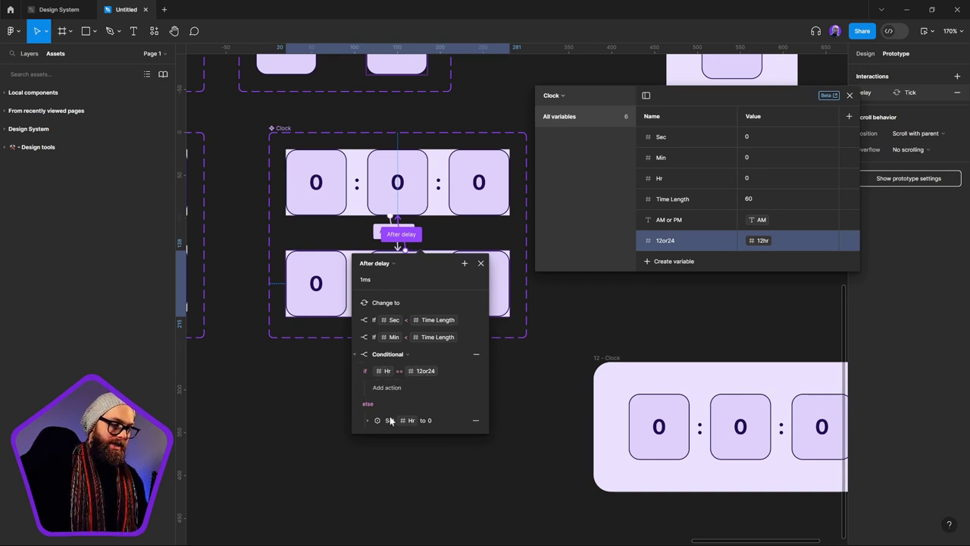
Step: Add a Set variable action that sets Hr to 0 when Hr == 12or24
{"action": "left_click", "coordinate": [387, 387]}
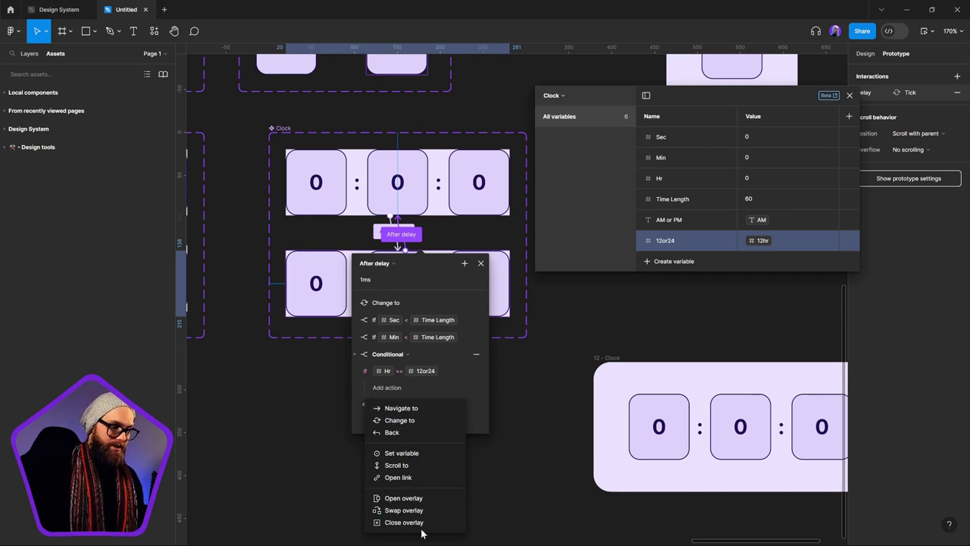
{"action": "left_click", "coordinate": [406, 452]}
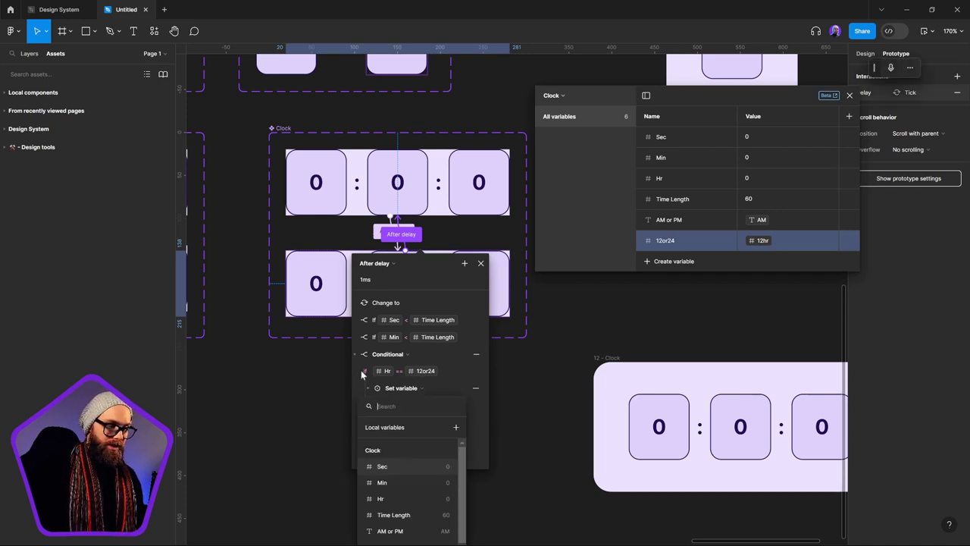
{"action": "left_click", "coordinate": [398, 497]}
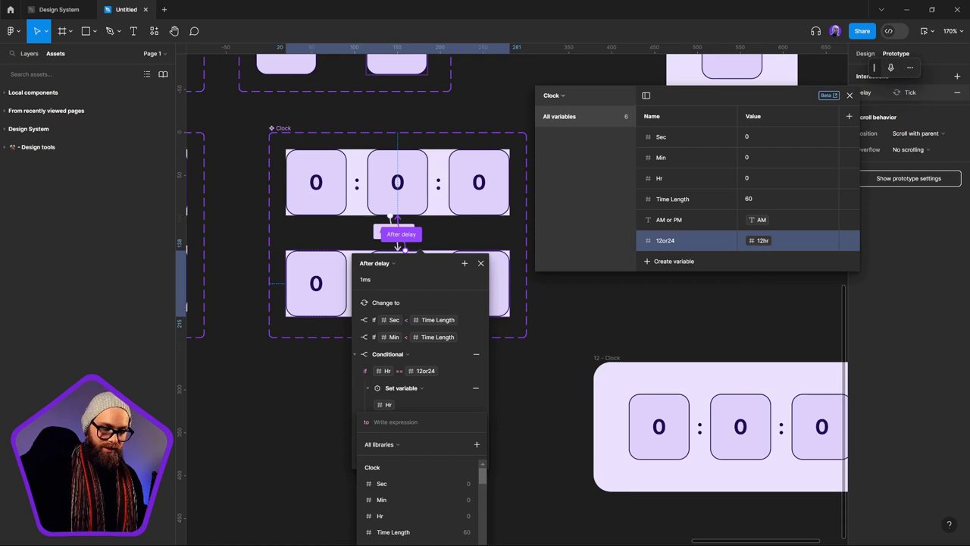
{"action": "type", "text": "0"}
{"action": "key", "text": "Return"}
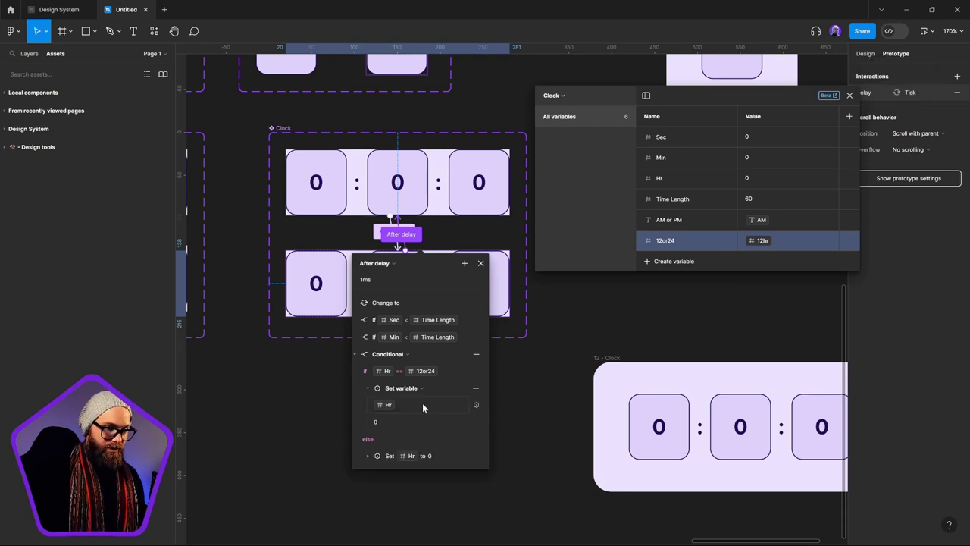
{"action": "left_click", "coordinate": [368, 388]}
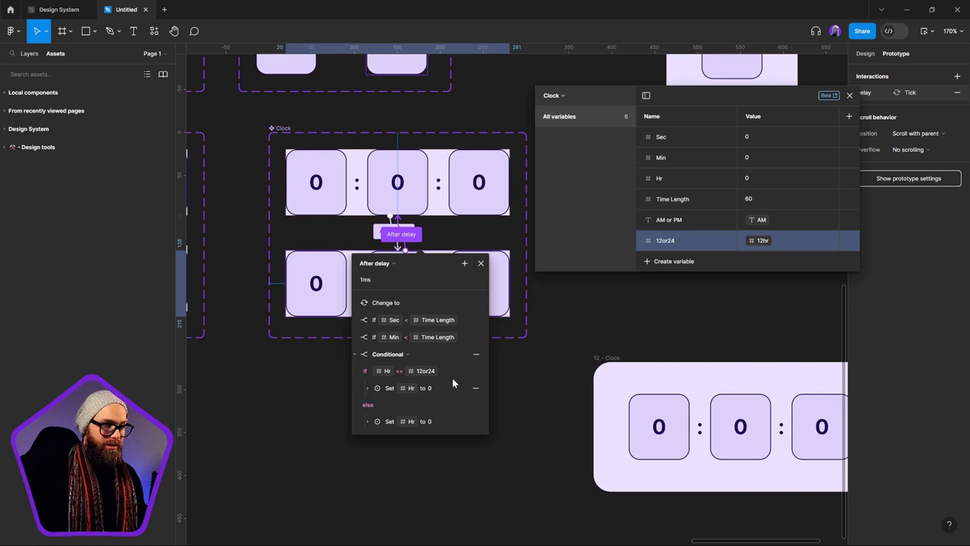
{"action": "left_click", "coordinate": [477, 372]}
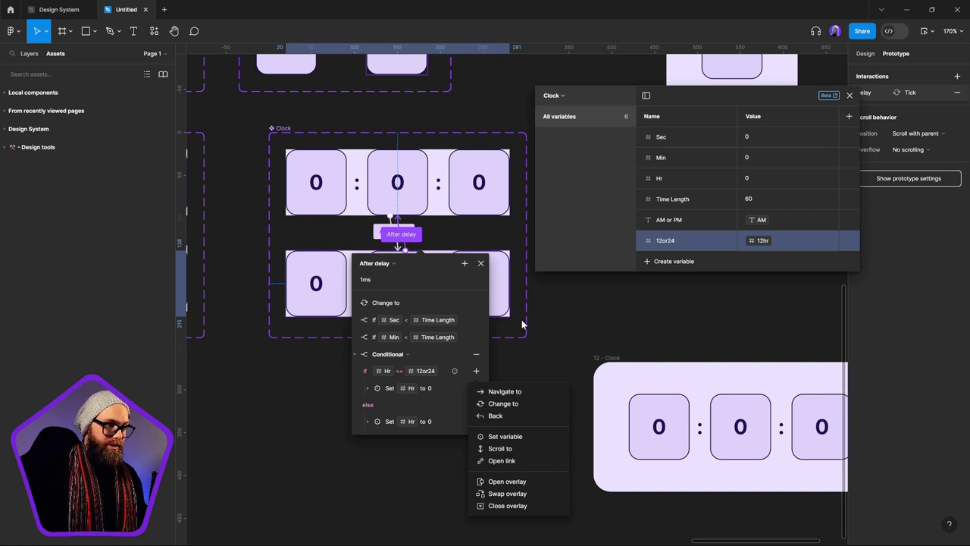
{"action": "left_click", "coordinate": [611, 274]}
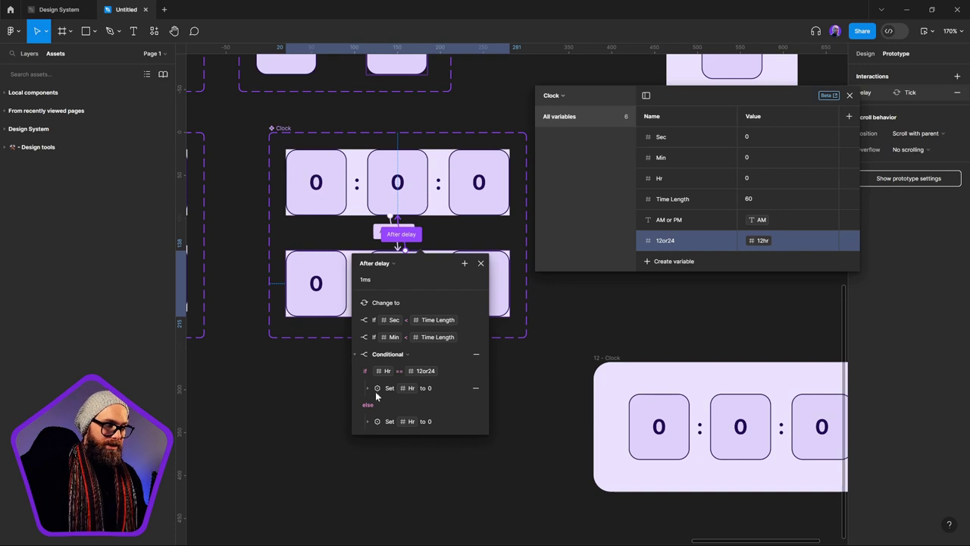
{"action": "left_click", "coordinate": [476, 371]}
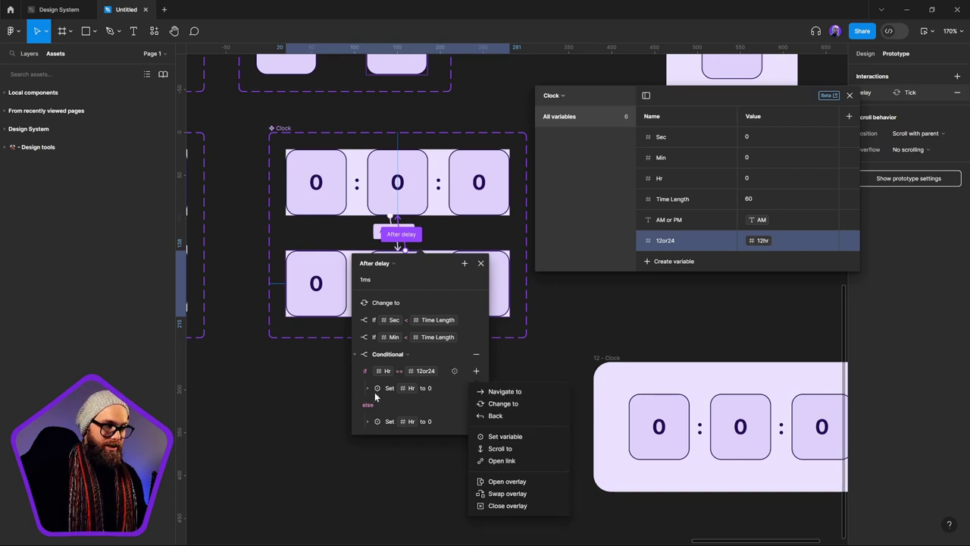
{"action": "left_click", "coordinate": [456, 371]}
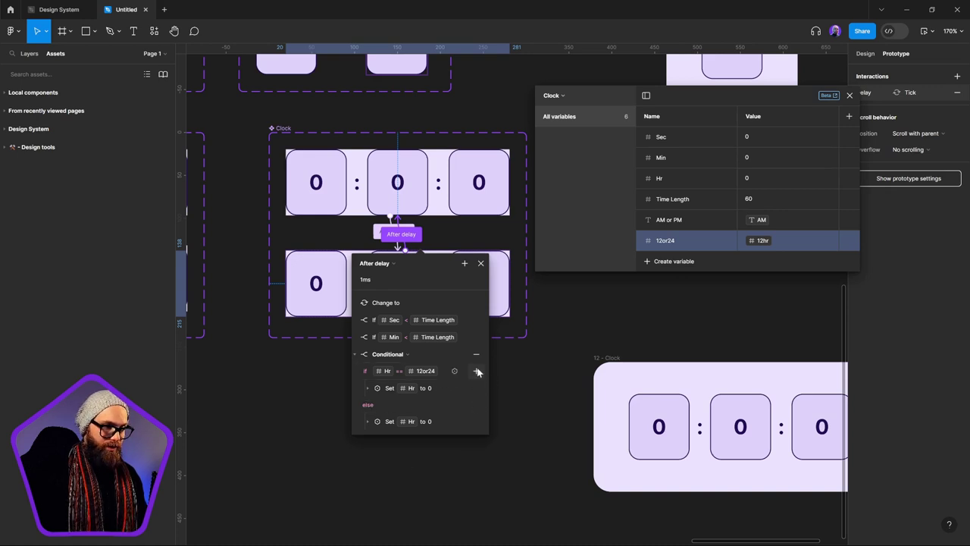
Step: Add a Set variable action for AM or PM under the Hr == 12or24 condition, leaving its expression empty
{"action": "left_click", "coordinate": [477, 371]}
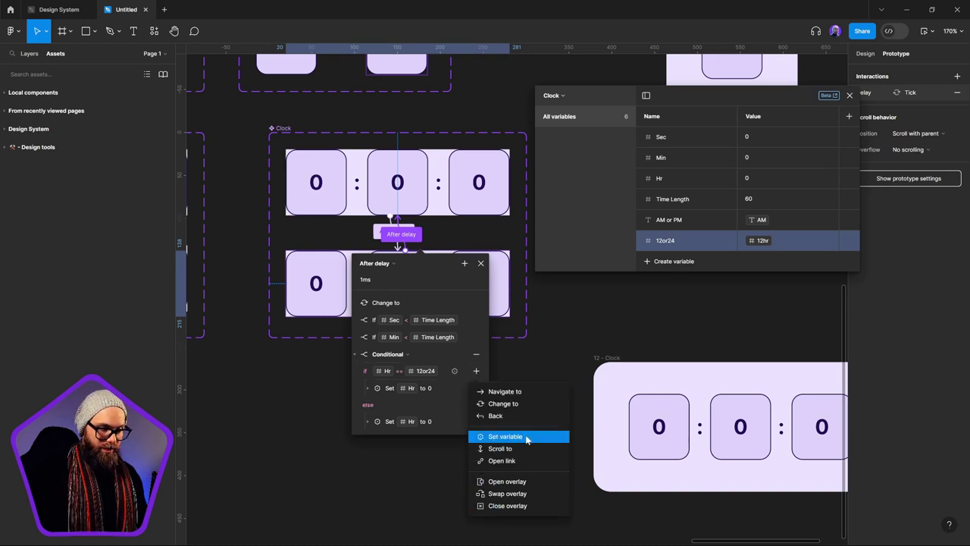
{"action": "left_click", "coordinate": [523, 438]}
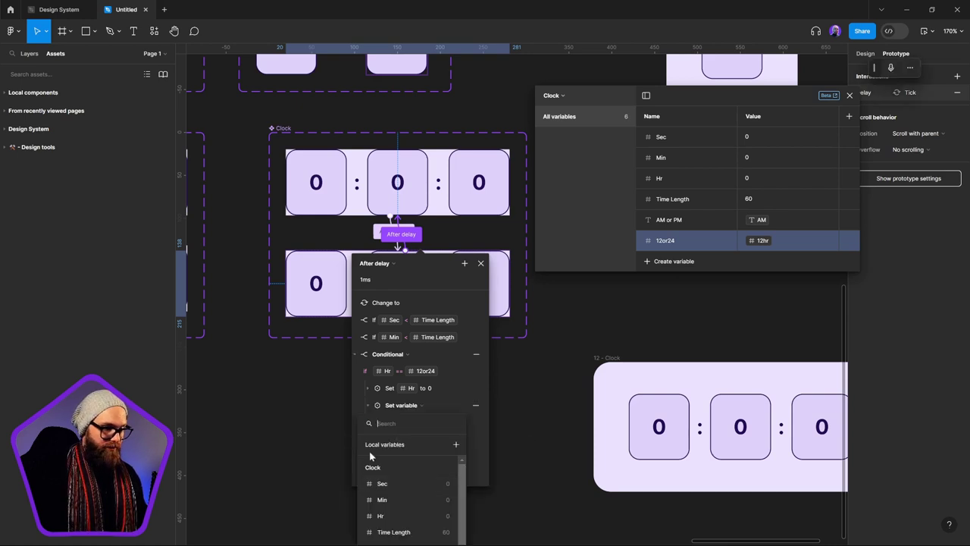
{"action": "scroll", "coordinate": [402, 487], "scroll_direction": "down", "scroll_amount": 2}
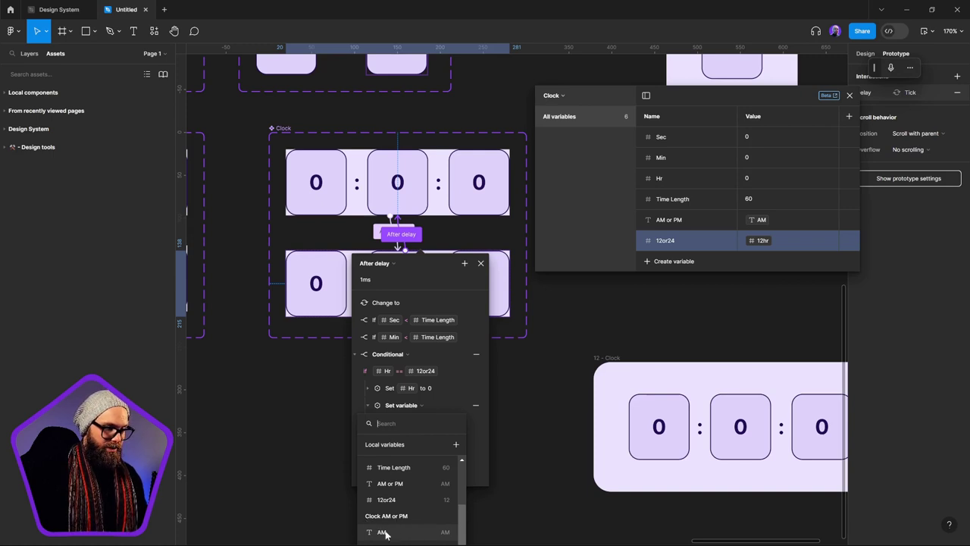
{"action": "left_click", "coordinate": [414, 484]}
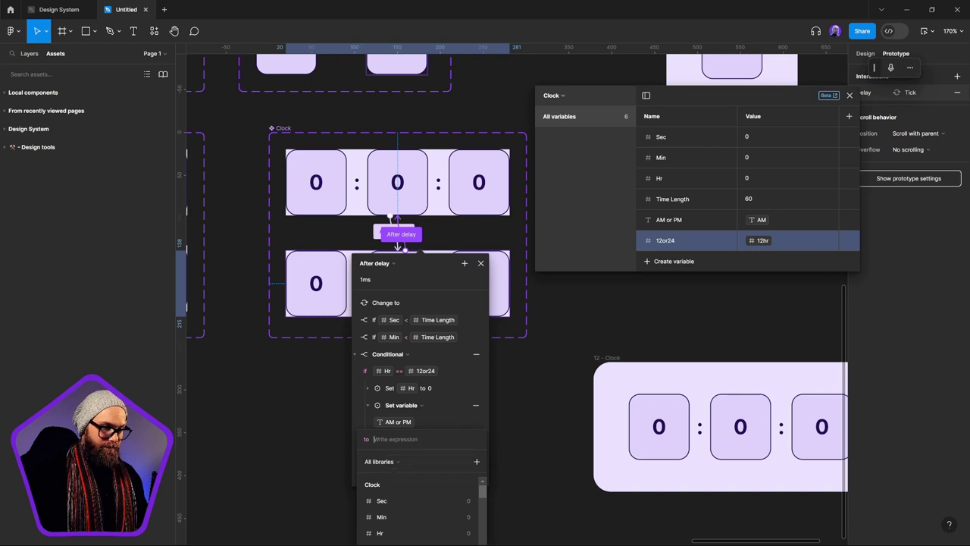
{"action": "key", "text": "Escape"}
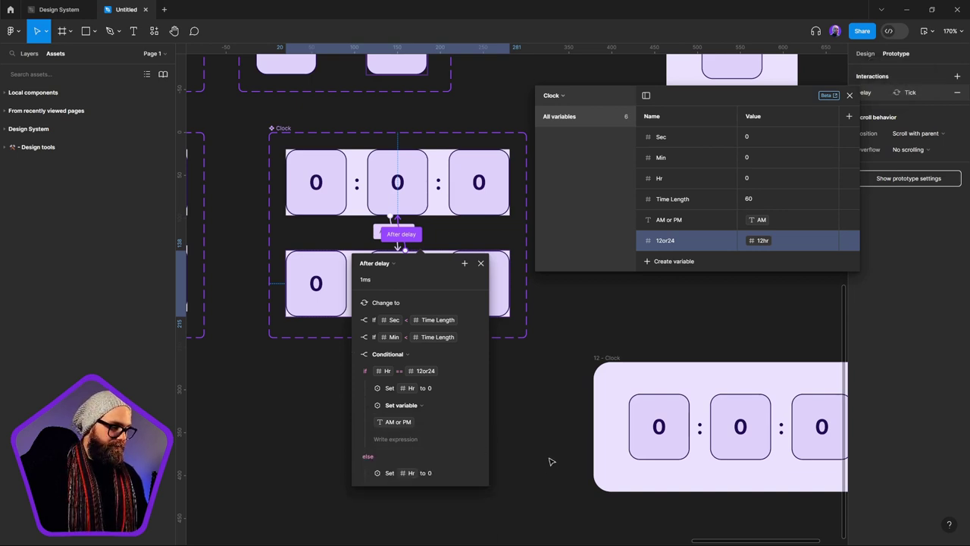
{"action": "scroll", "coordinate": [439, 458], "scroll_direction": "right", "scroll_amount": 2}
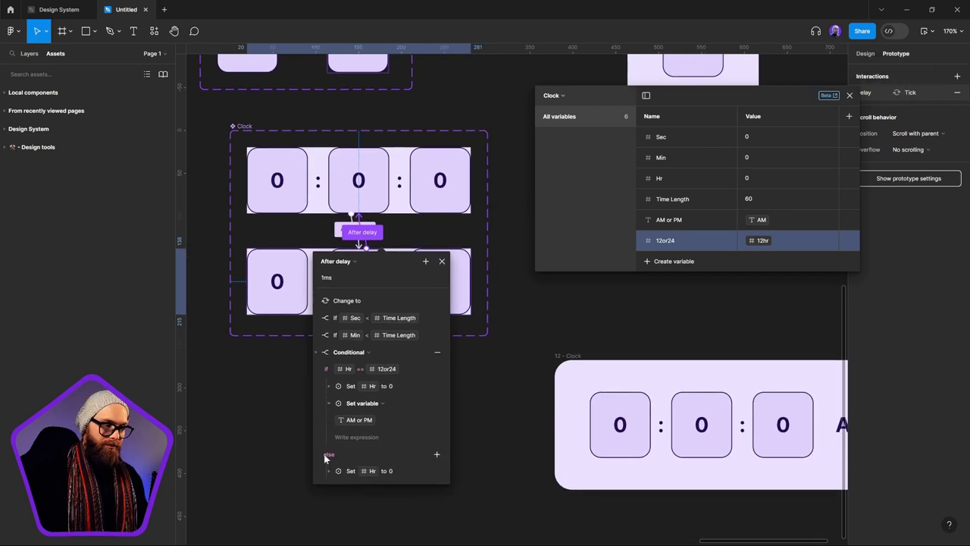
{"action": "left_click", "coordinate": [470, 429]}
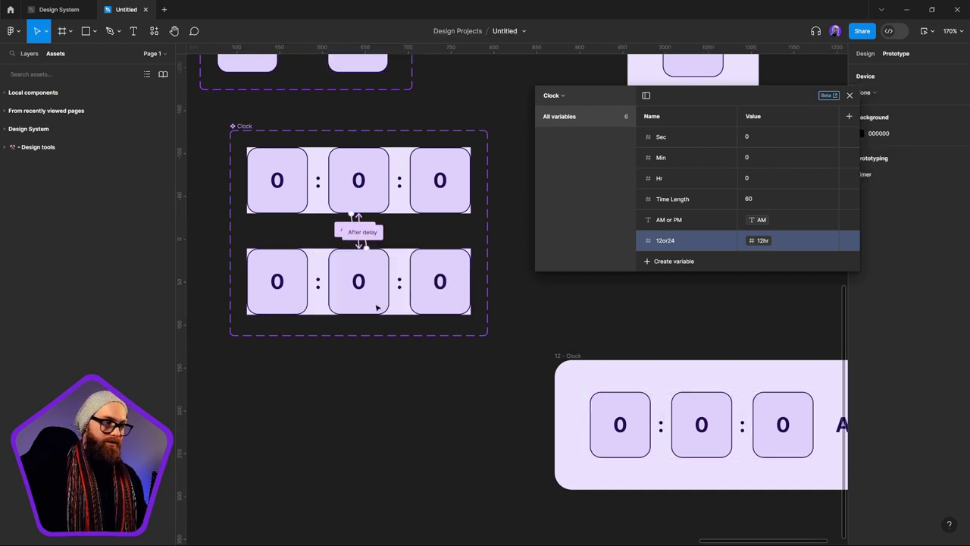
Step: Close the variables window and place a copy of the 12 - Clock frame's AM label on the empty canvas above it
{"action": "scroll", "coordinate": [607, 440], "scroll_direction": "right", "scroll_amount": 10}
{"action": "left_click", "coordinate": [607, 390]}
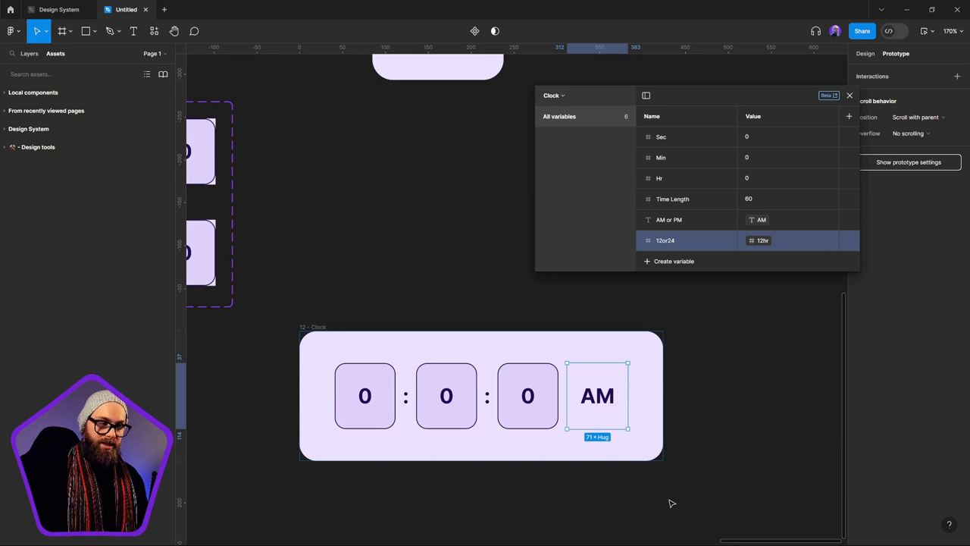
{"action": "left_click", "coordinate": [850, 95]}
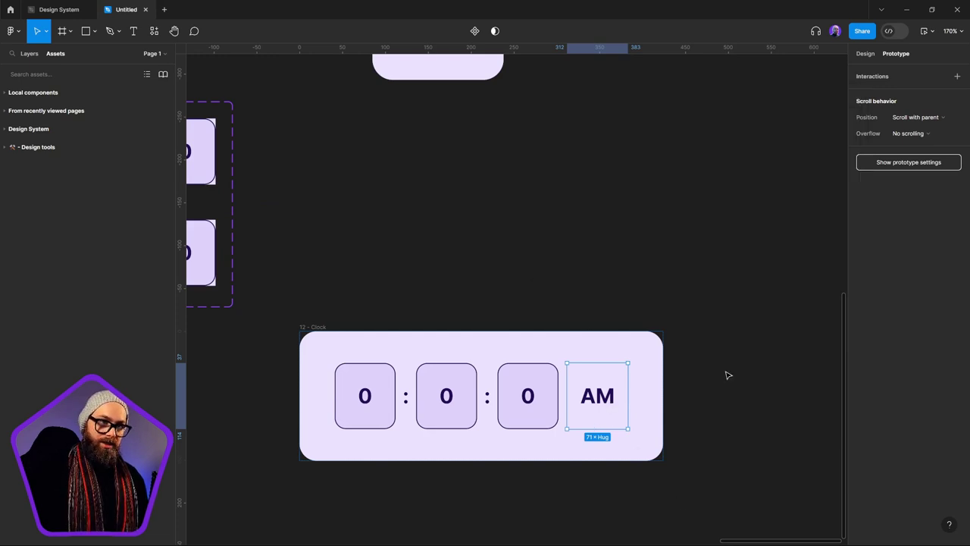
{"action": "scroll", "coordinate": [617, 392], "scroll_direction": "up", "scroll_amount": 2}
{"action": "left_click_drag", "start_coordinate": [616, 476], "coordinate": [615, 262]}
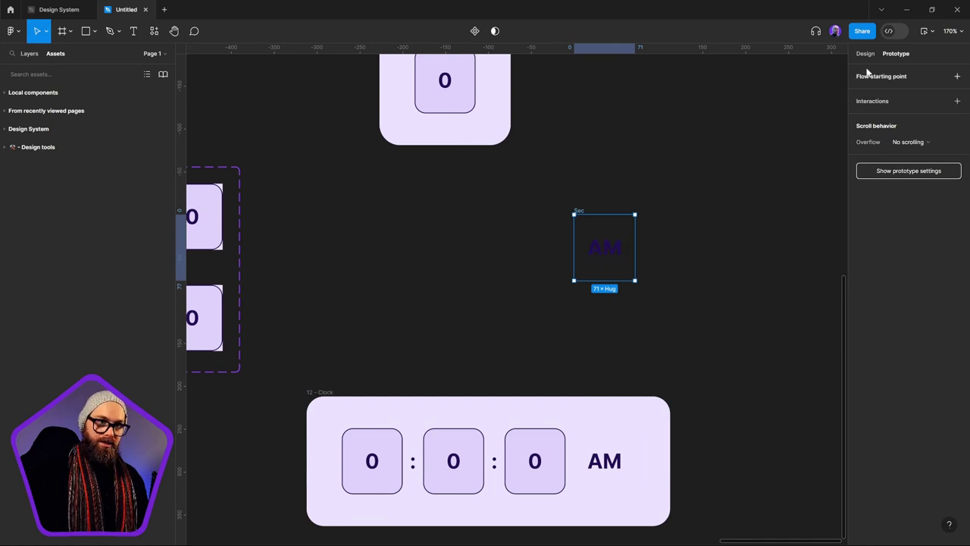
Step: Rename the copied label frame as AM or PM
{"action": "left_click", "coordinate": [619, 248]}
{"action": "left_click", "coordinate": [577, 212]}
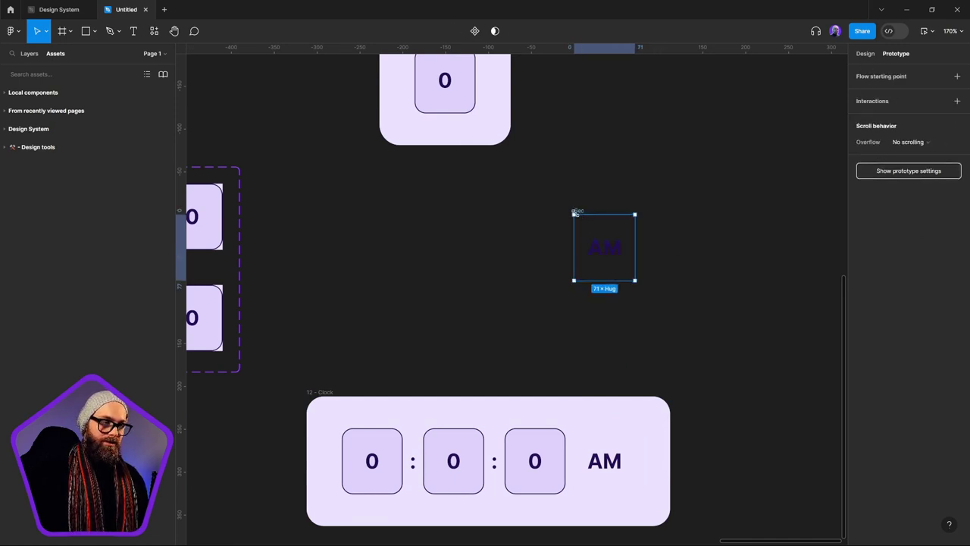
{"action": "right_click", "coordinate": [576, 211]}
{"action": "key", "text": "Escape"}
{"action": "double_click", "coordinate": [581, 211]}
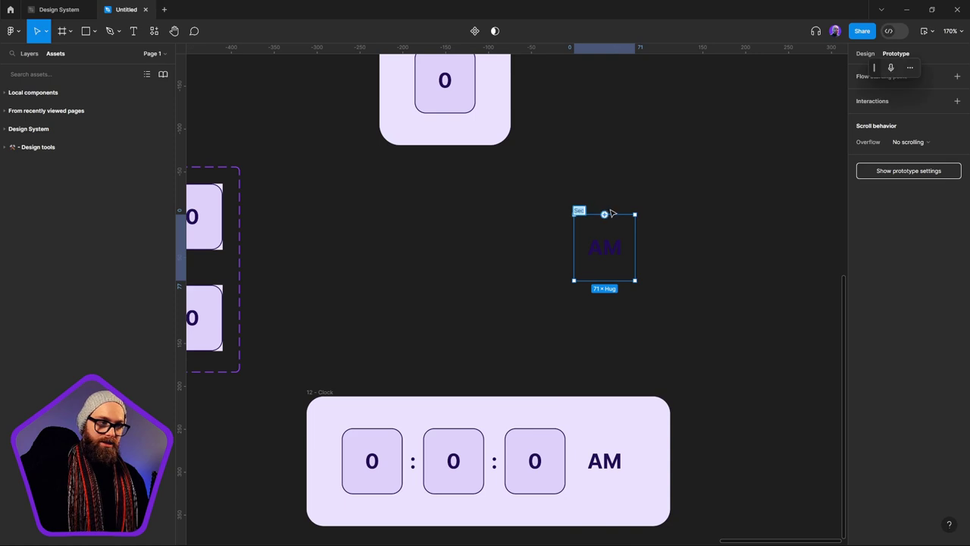
{"action": "type", "text": "AM"}
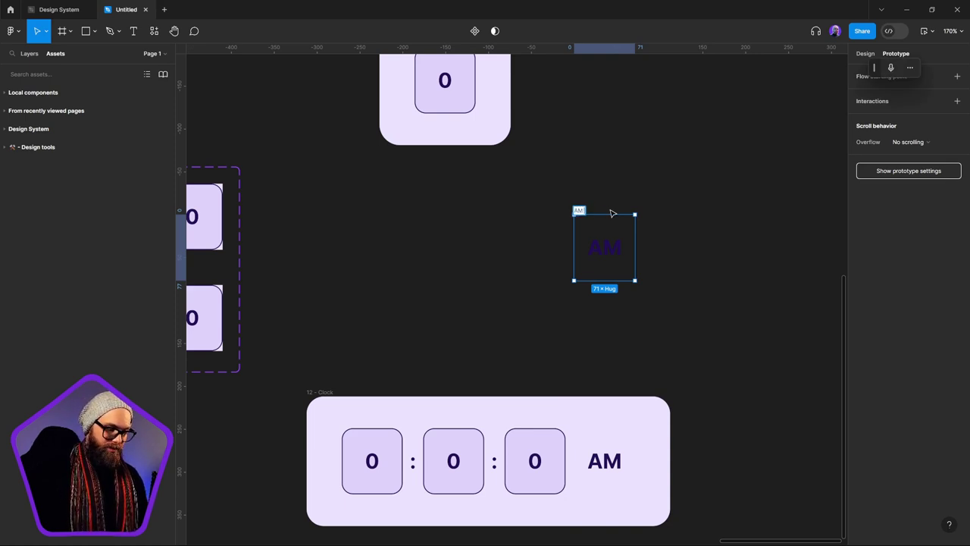
{"action": "type", "text": " or PM"}
{"action": "key", "text": "Return"}
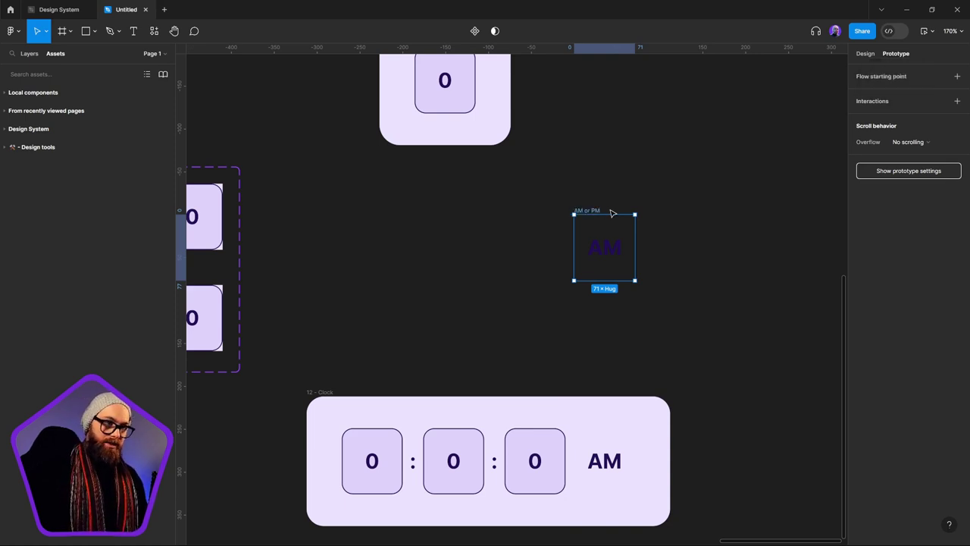
Step: Turn the AM or PM frame into a component and add a variant property to it
{"action": "right_click", "coordinate": [595, 210]}
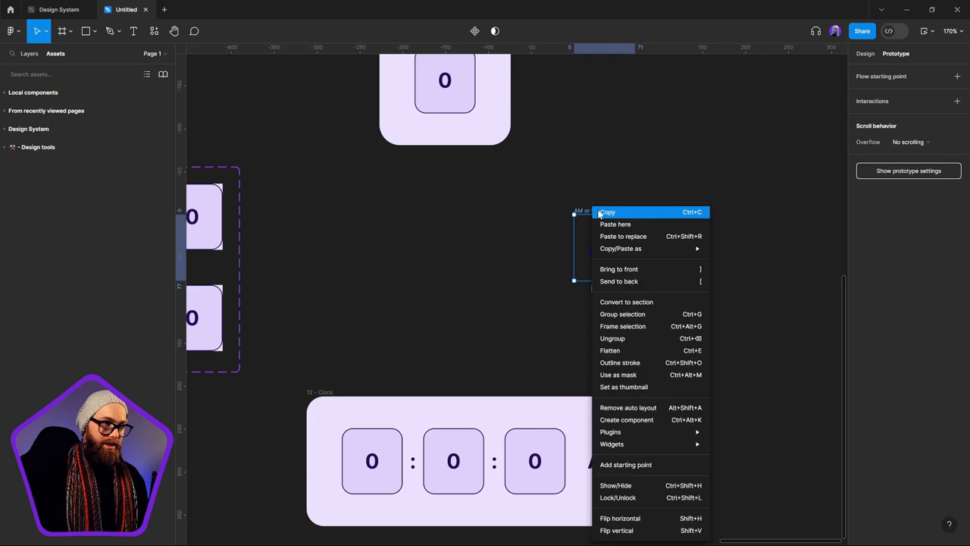
{"action": "left_click", "coordinate": [641, 419]}
{"action": "left_click", "coordinate": [865, 53]}
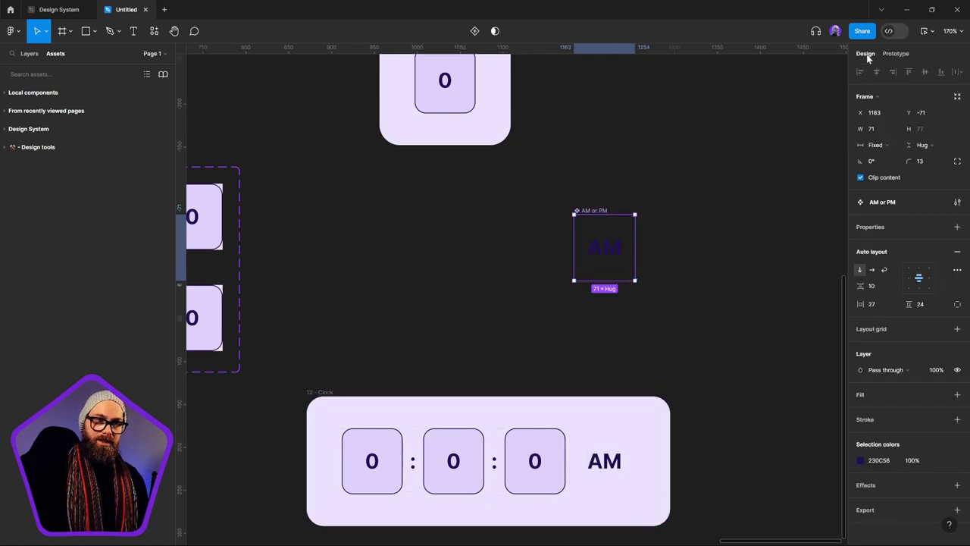
{"action": "left_click", "coordinate": [957, 227]}
{"action": "left_click", "coordinate": [909, 258]}
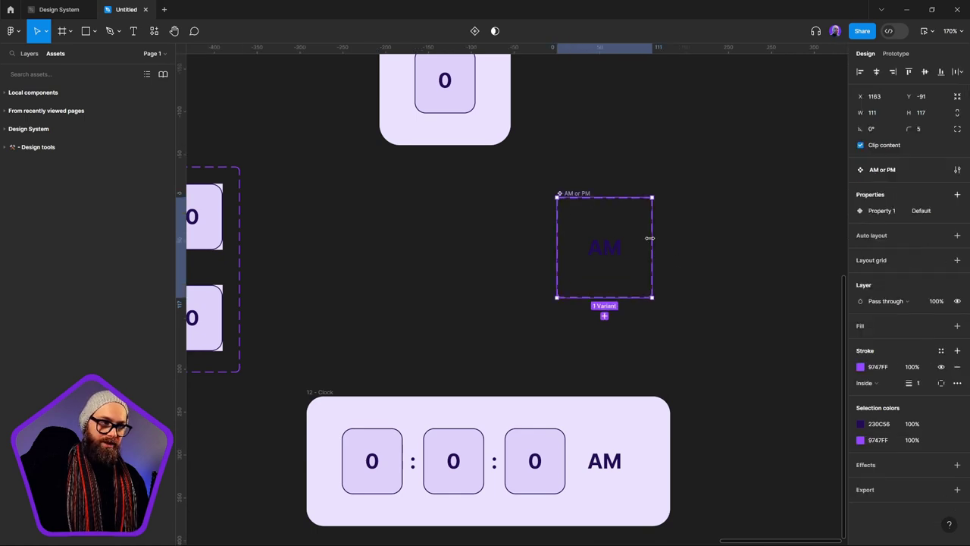
Step: Widen the AM or PM component set and duplicate its AM variant about 43 px to the right of the original
{"action": "left_click_drag", "start_coordinate": [652, 240], "coordinate": [680, 238]}
{"action": "left_click", "coordinate": [534, 249]}
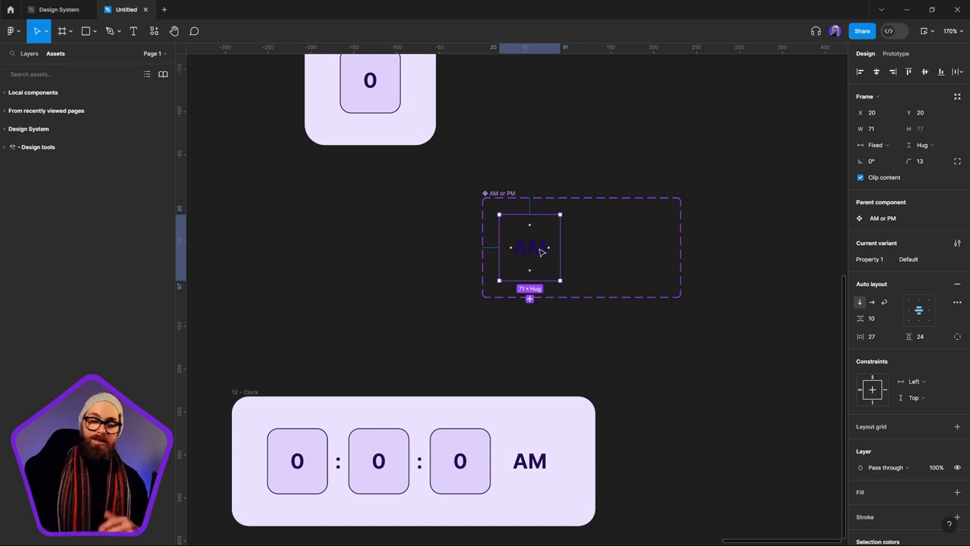
{"action": "key", "text": "ctrl+d"}
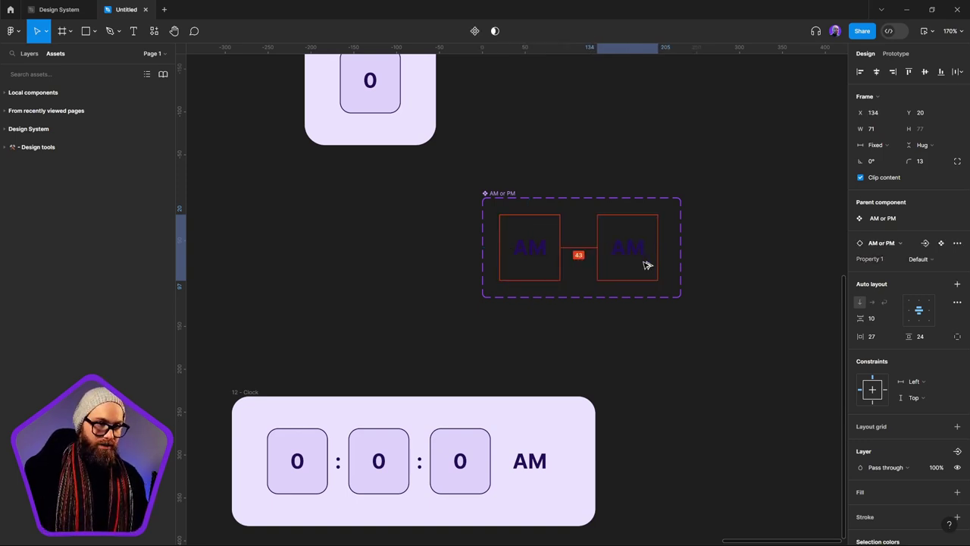
Step: Change the text of the duplicated variant to PM
{"action": "double_click", "coordinate": [539, 248]}
{"action": "key", "text": "Escape"}
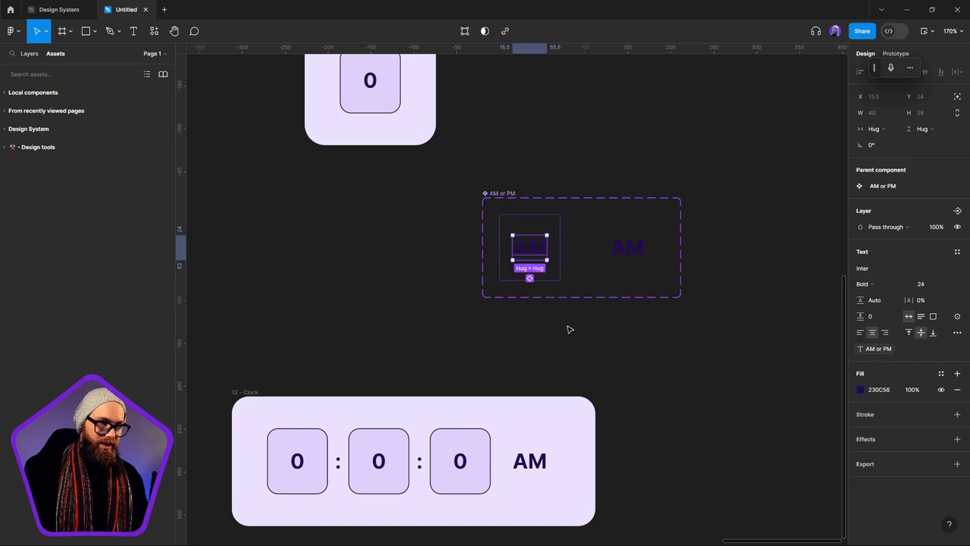
{"action": "key", "text": "Escape"}
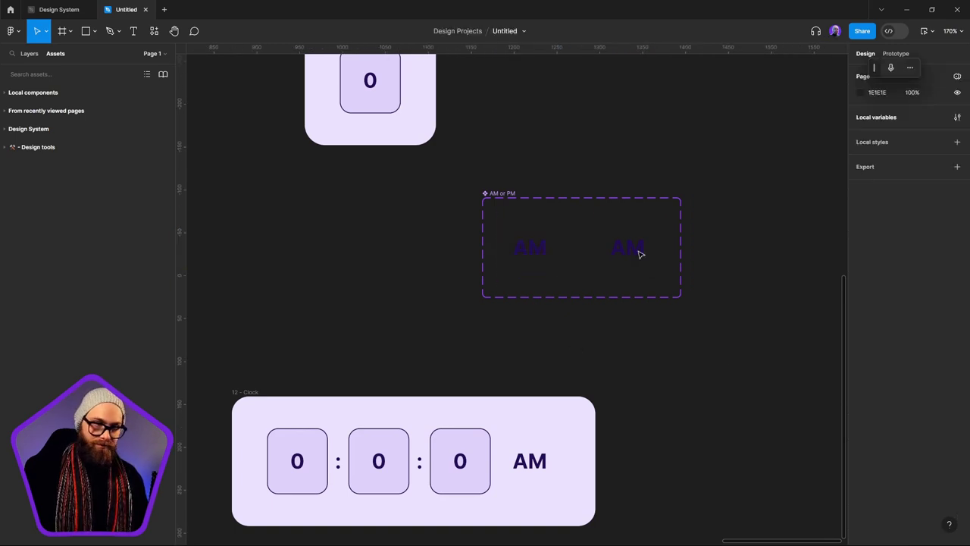
{"action": "double_click", "coordinate": [628, 248]}
{"action": "type", "text": "PM"}
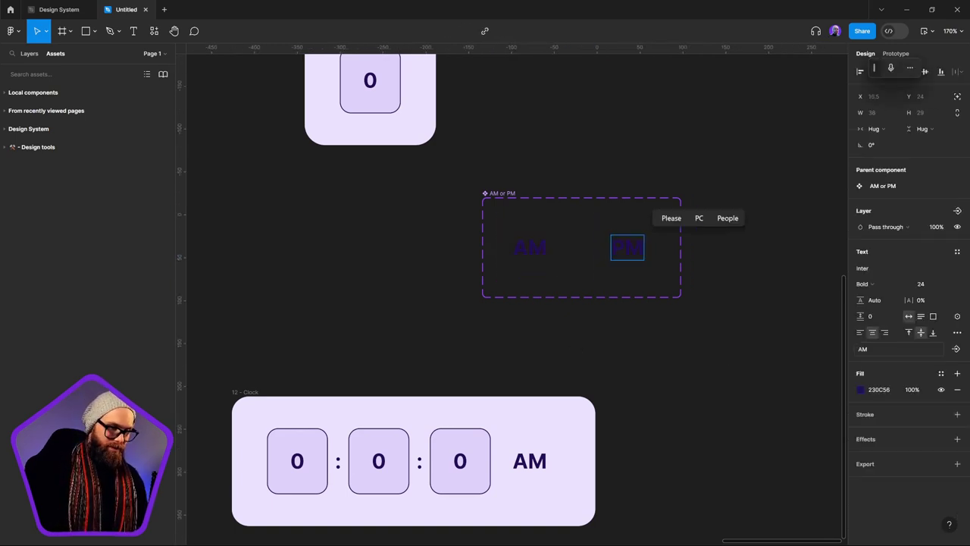
{"action": "key", "text": "Escape"}
{"action": "left_click", "coordinate": [685, 148]}
Step: Rename the variant property of the AM or PM component set as States
{"action": "left_click", "coordinate": [649, 225]}
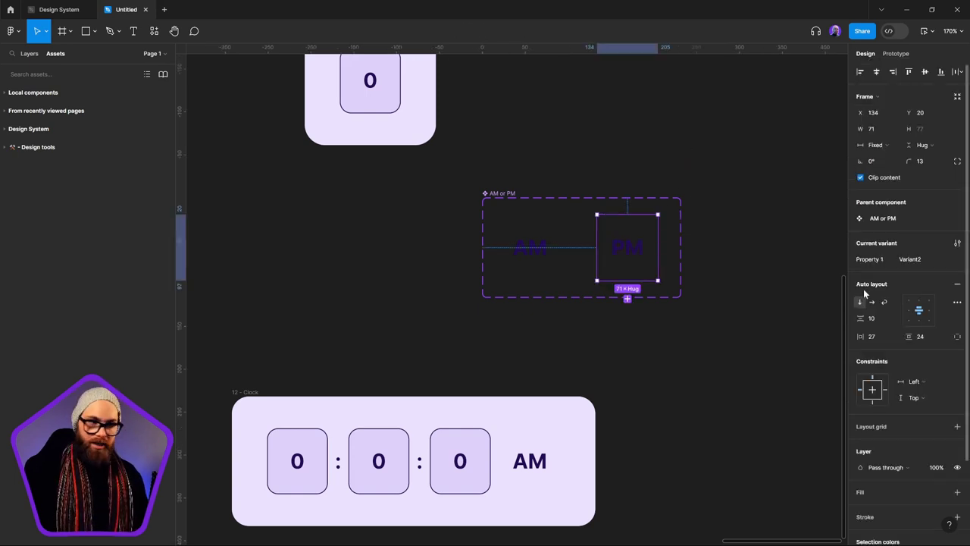
{"action": "double_click", "coordinate": [878, 260]}
{"action": "type", "text": "S"}
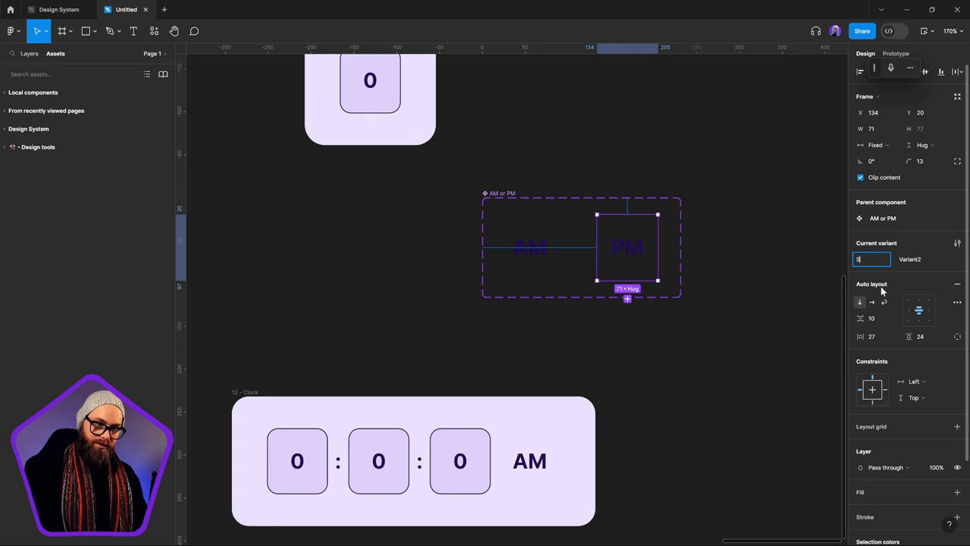
{"action": "type", "text": "tatSta"}
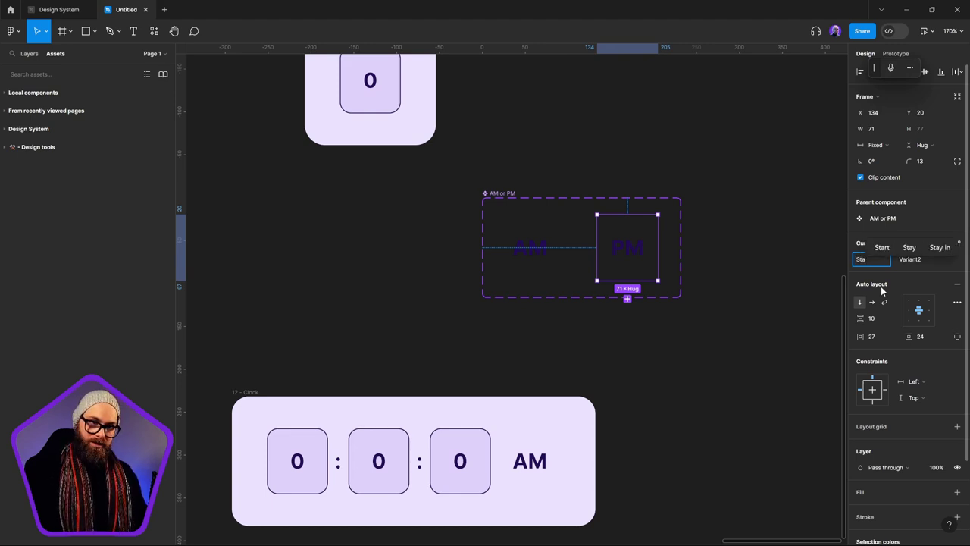
{"action": "type", "text": "tes"}
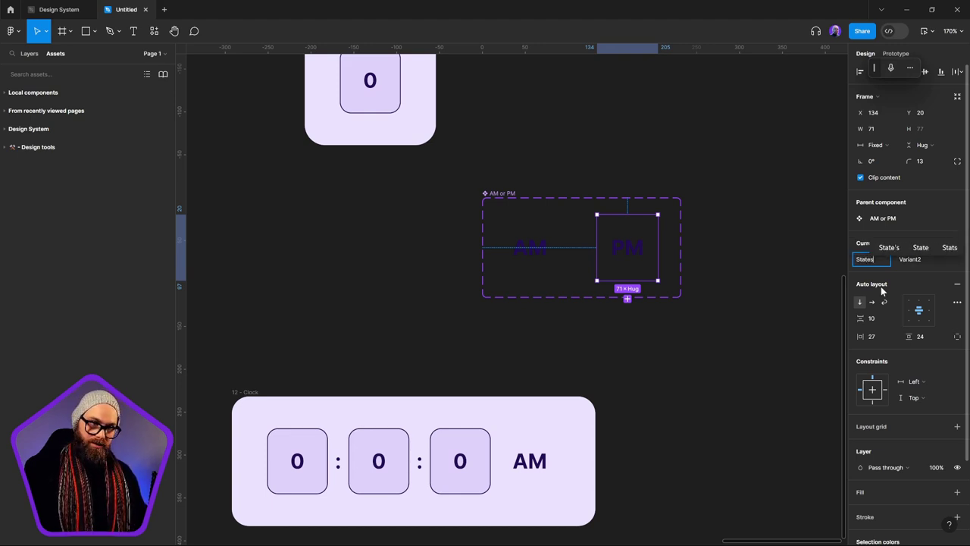
{"action": "key", "text": "Return"}
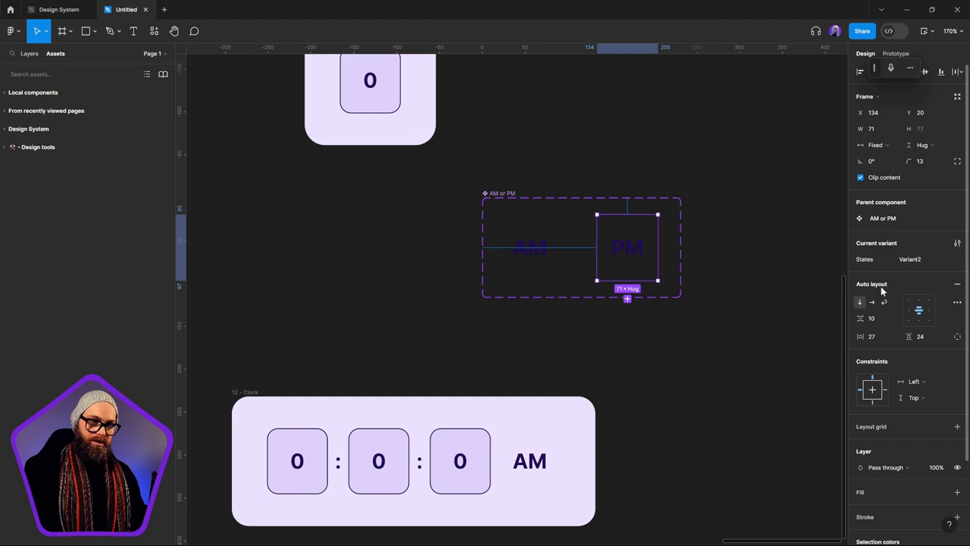
Step: Place an instance of the AM variant beside the AM or PM component set and bind its States property to the AM or PM variable
{"action": "left_click", "coordinate": [676, 349]}
{"action": "left_click", "coordinate": [543, 254]}
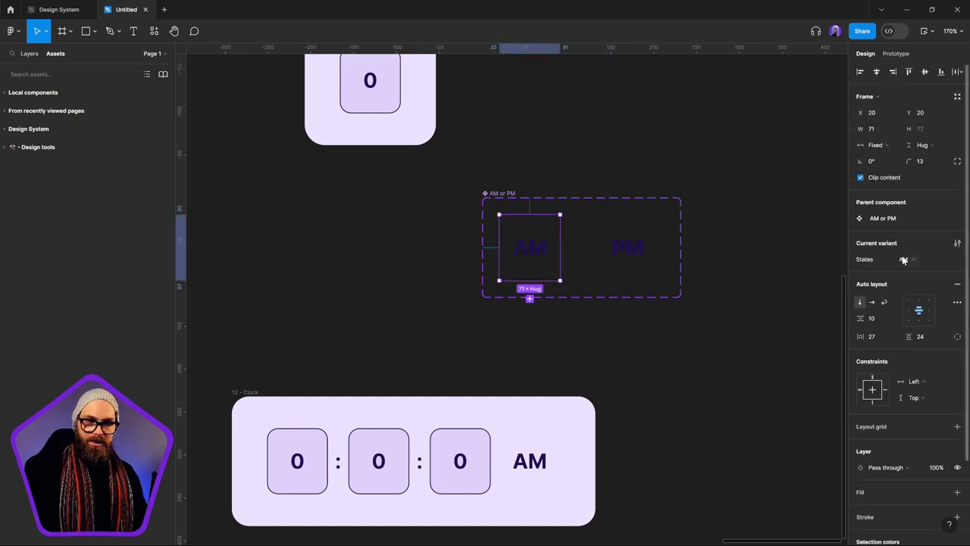
{"action": "scroll", "coordinate": [532, 272], "scroll_direction": "left", "scroll_amount": 3}
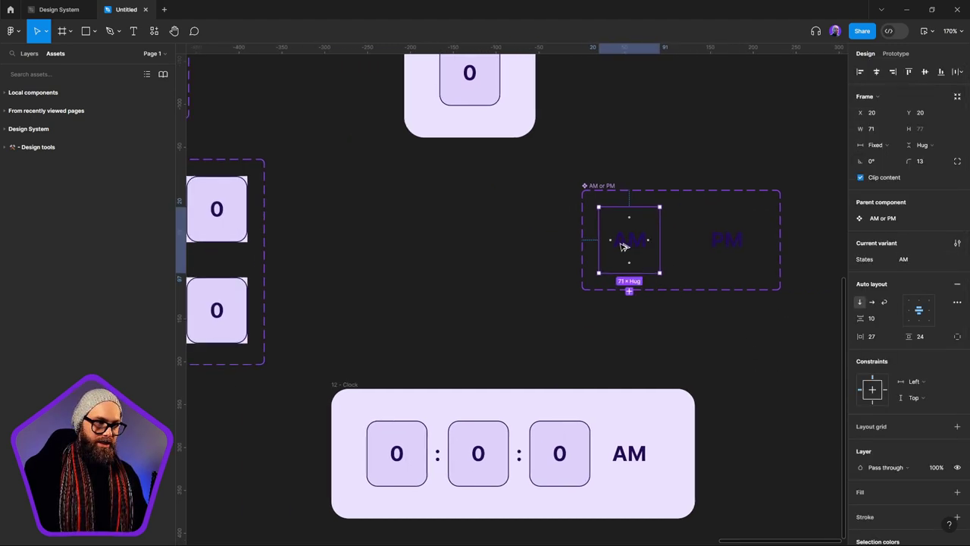
{"action": "left_click_drag", "start_coordinate": [619, 241], "coordinate": [489, 241]}
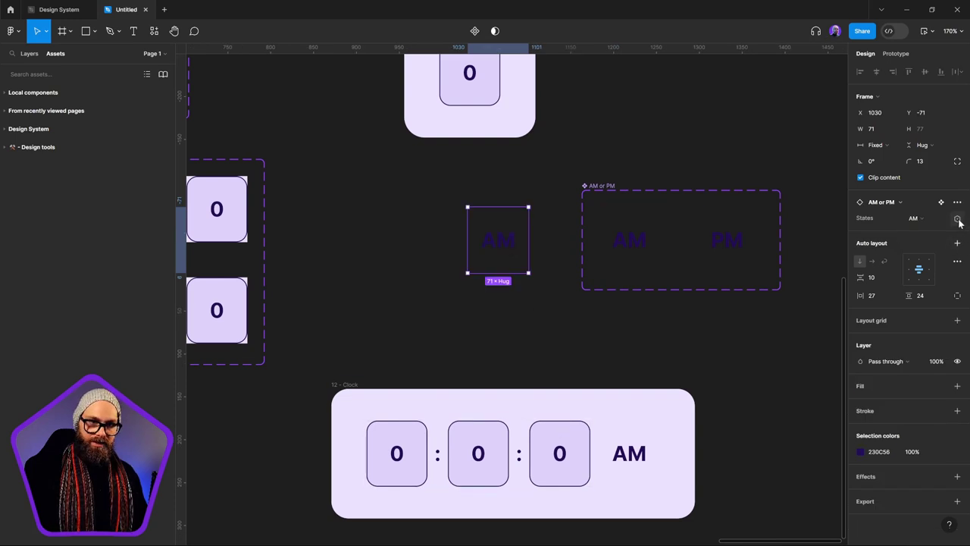
{"action": "left_click", "coordinate": [957, 218]}
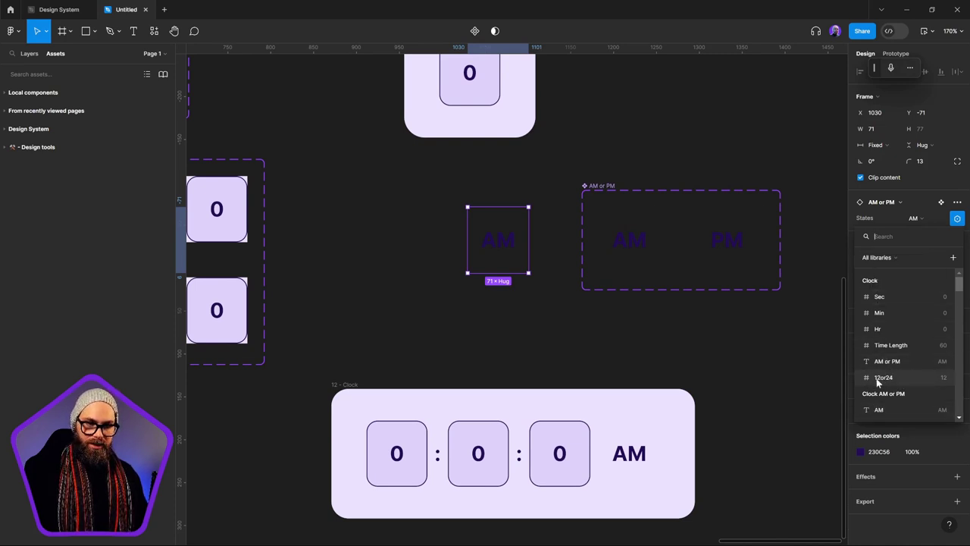
{"action": "left_click", "coordinate": [943, 364]}
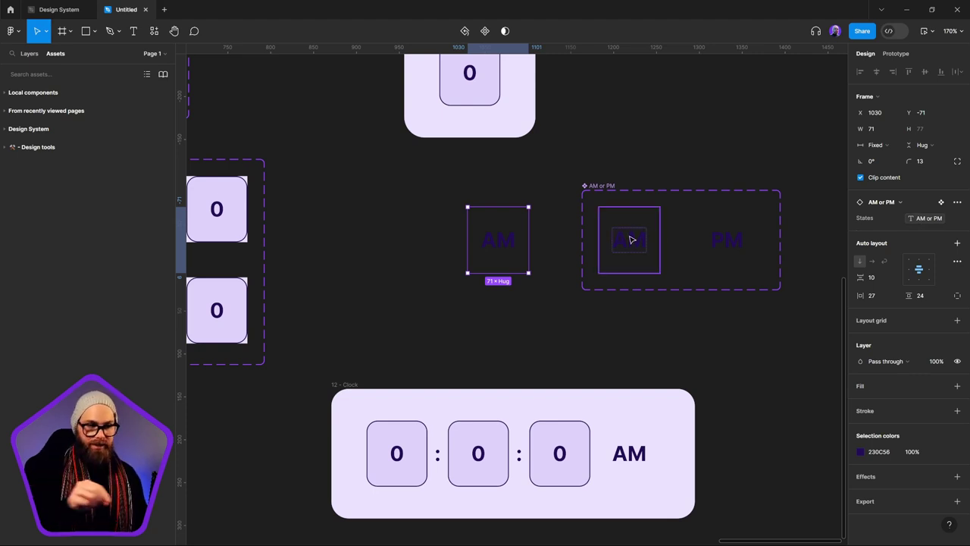
Step: Replace the AM label in the 12 - Clock frame with the bound AM or PM instance, removing the instance from the canvas
{"action": "key", "text": "Delete"}
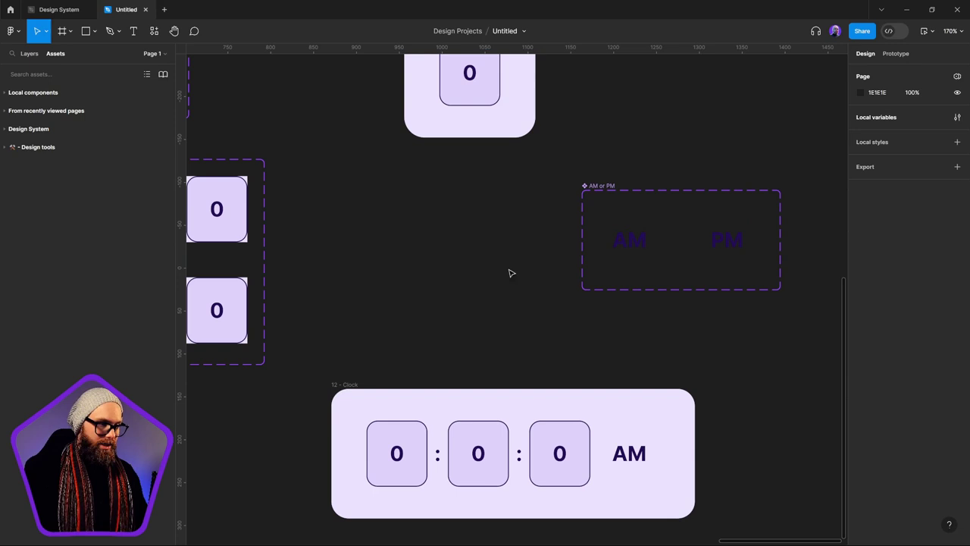
{"action": "left_click", "coordinate": [630, 437]}
{"action": "right_click", "coordinate": [630, 436]}
{"action": "left_click", "coordinate": [657, 267]}
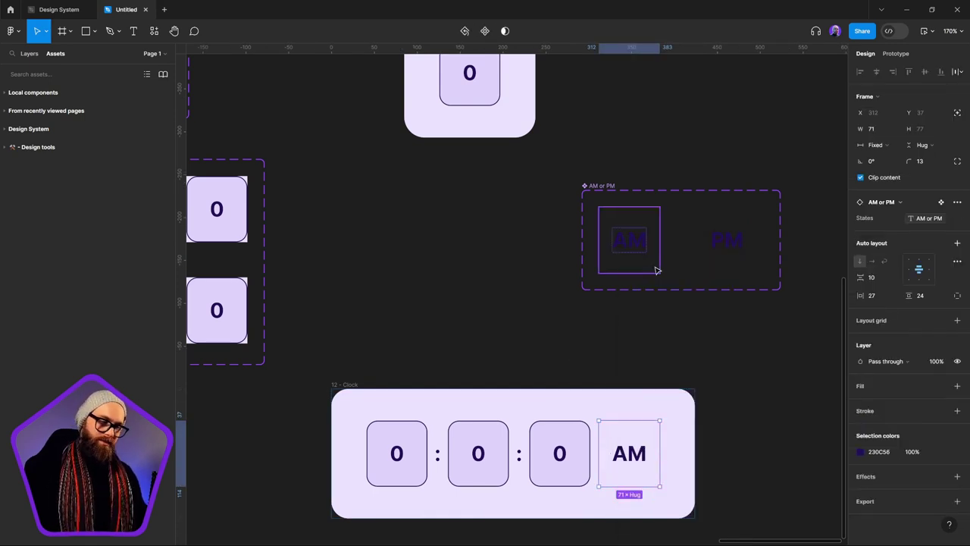
{"action": "left_click", "coordinate": [510, 317]}
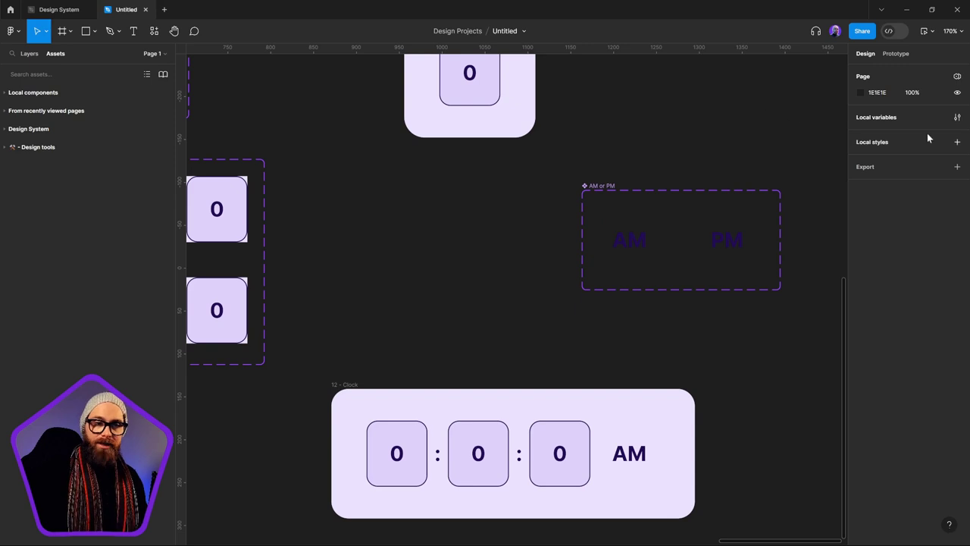
Step: Open the local variables of the Clock collection
{"action": "left_click", "coordinate": [958, 117]}
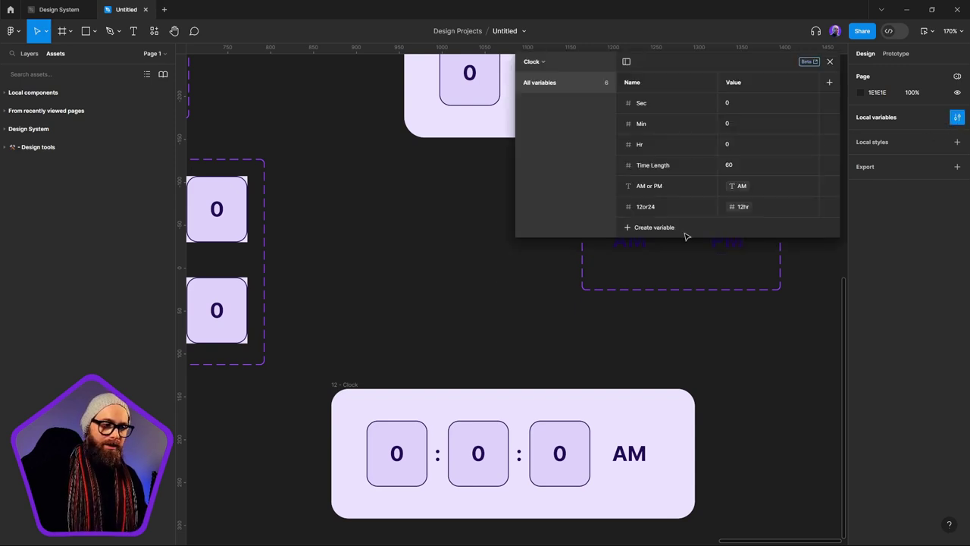
{"action": "left_click", "coordinate": [544, 456]}
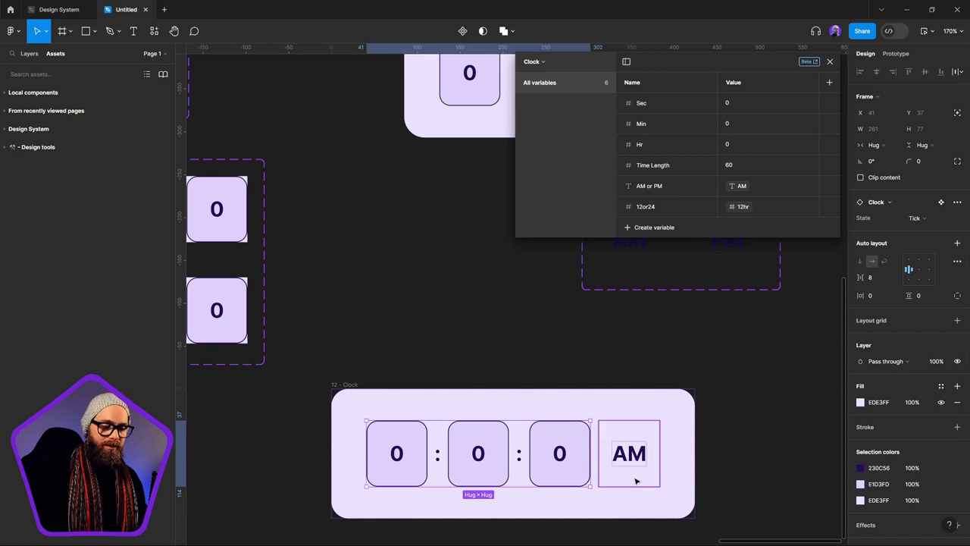
{"action": "scroll", "coordinate": [637, 481], "scroll_direction": "down", "scroll_amount": 1}
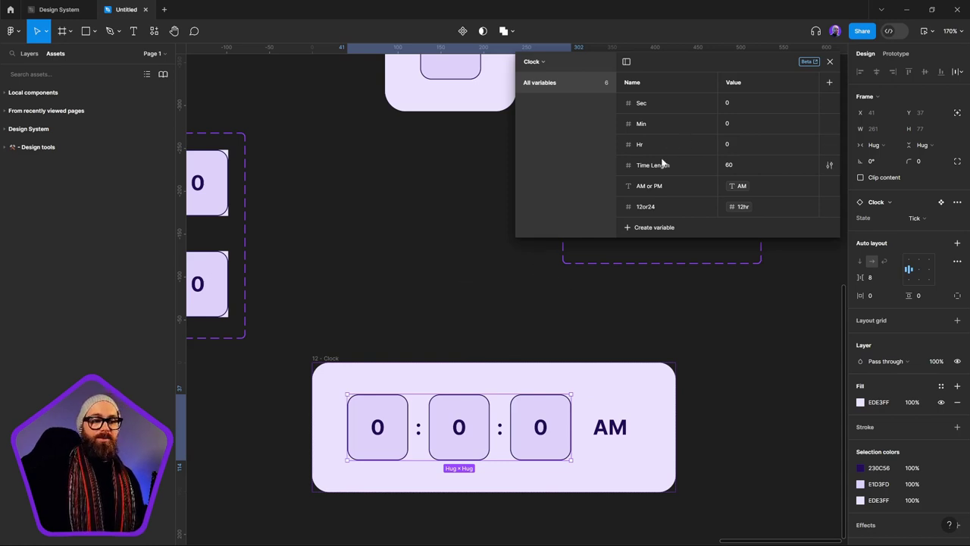
{"action": "left_click", "coordinate": [668, 229]}
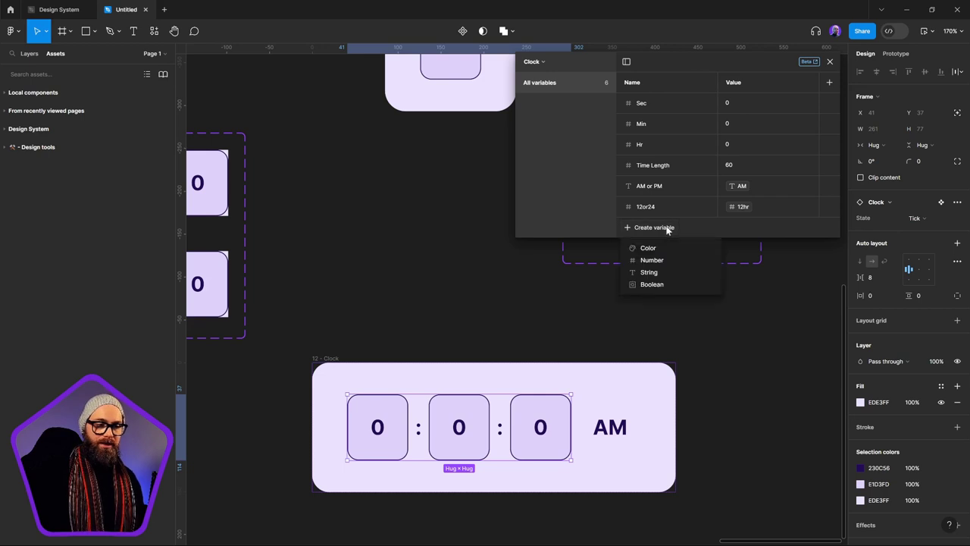
{"action": "left_click", "coordinate": [646, 265]}
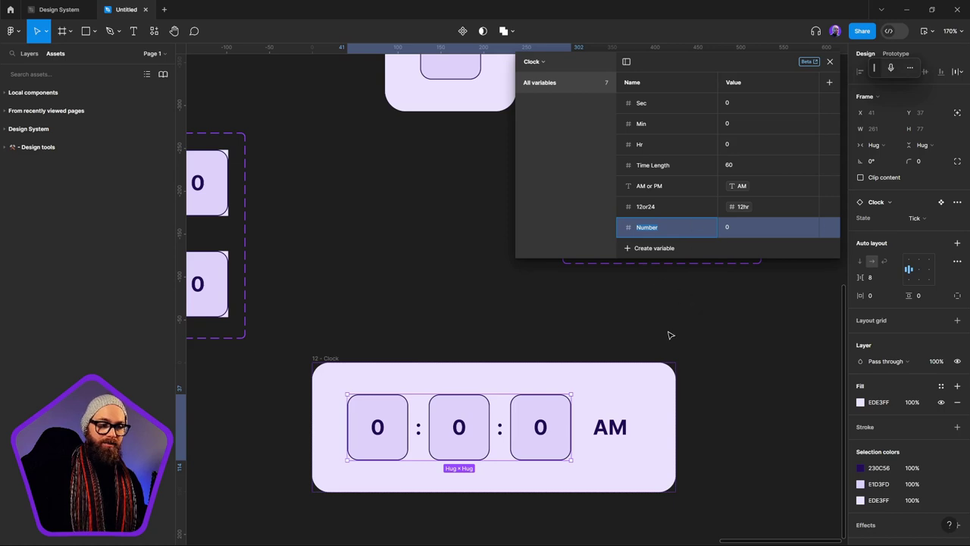
{"action": "key", "text": "BackSpace"}
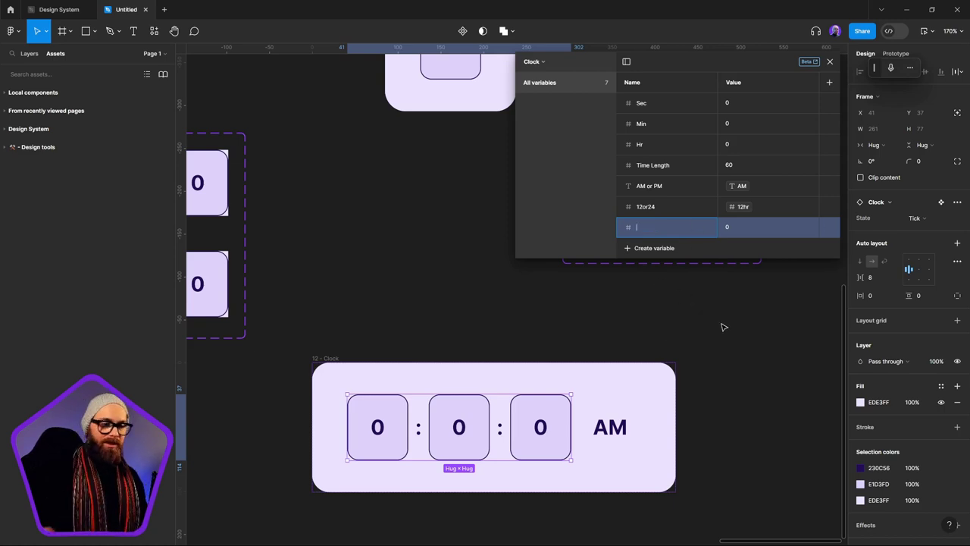
{"action": "right_click", "coordinate": [628, 228]}
{"action": "left_click", "coordinate": [639, 250]}
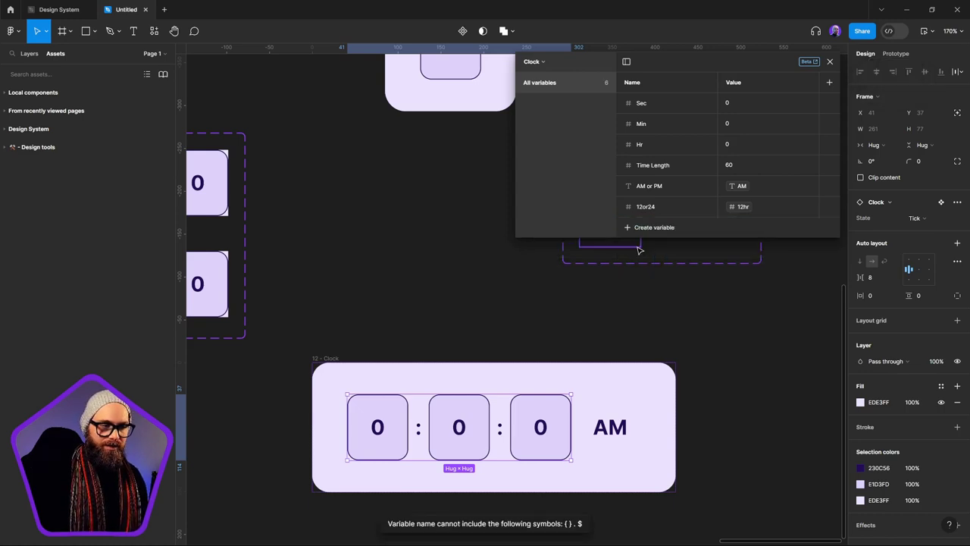
Step: Create a boolean variable named Update Clock in the Clock collection
{"action": "left_click", "coordinate": [629, 227]}
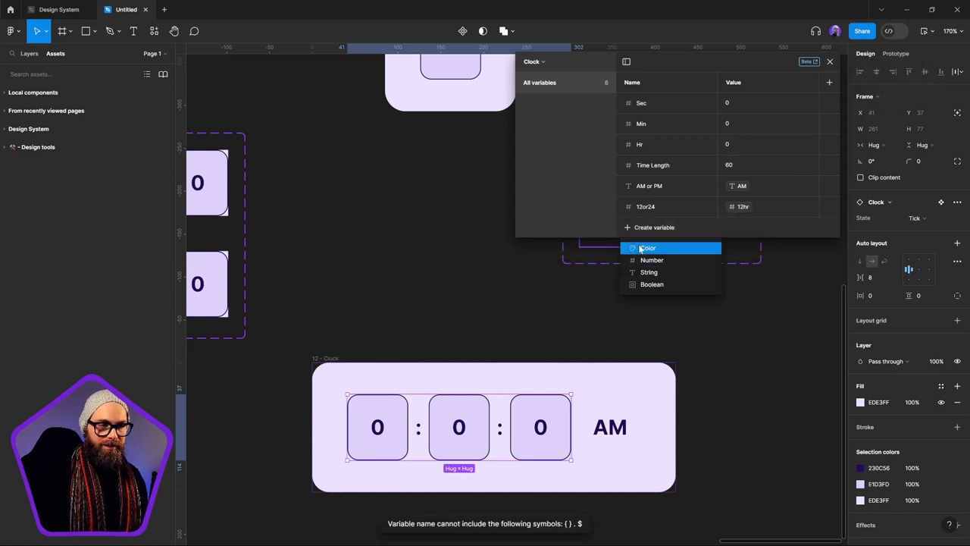
{"action": "left_click", "coordinate": [650, 284]}
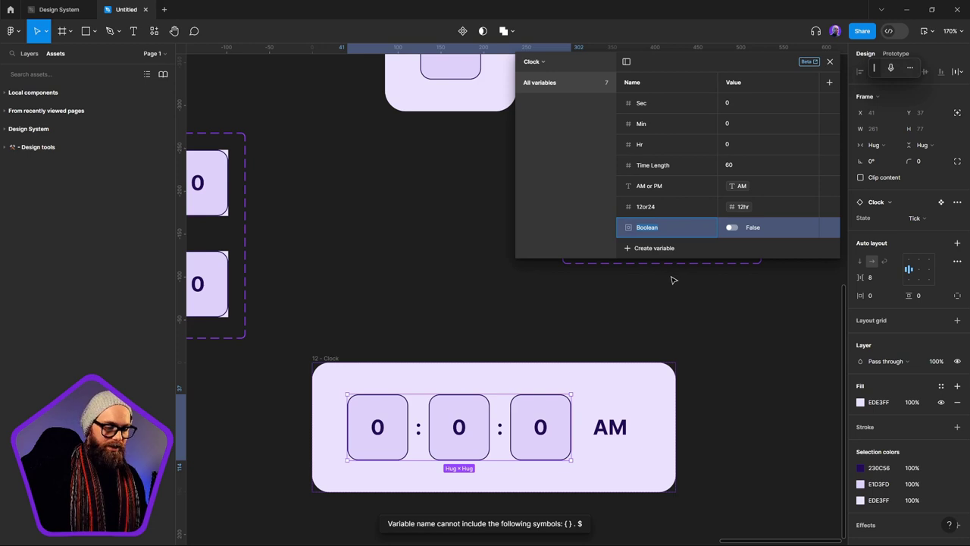
{"action": "key", "text": "BackSpace"}
{"action": "type", "text": "U"}
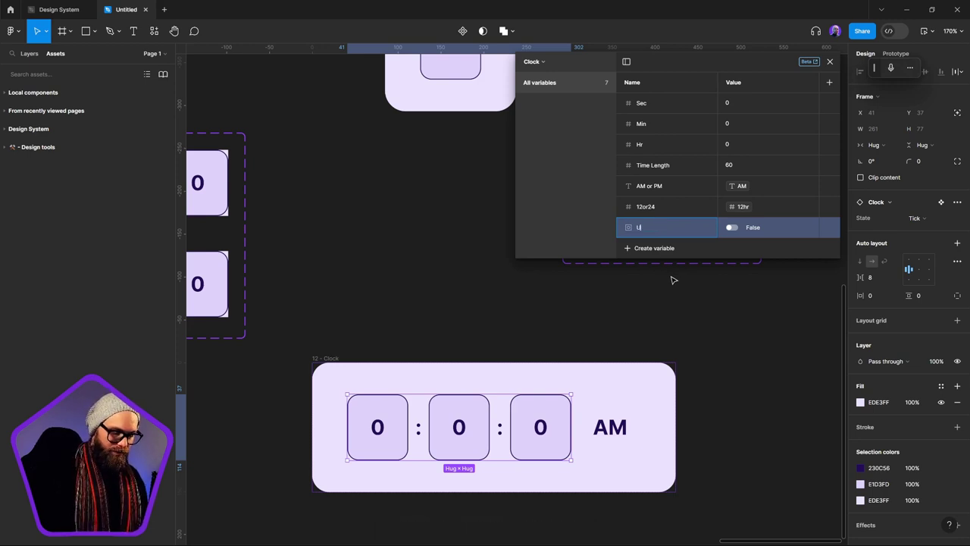
{"action": "type", "text": "pdate"}
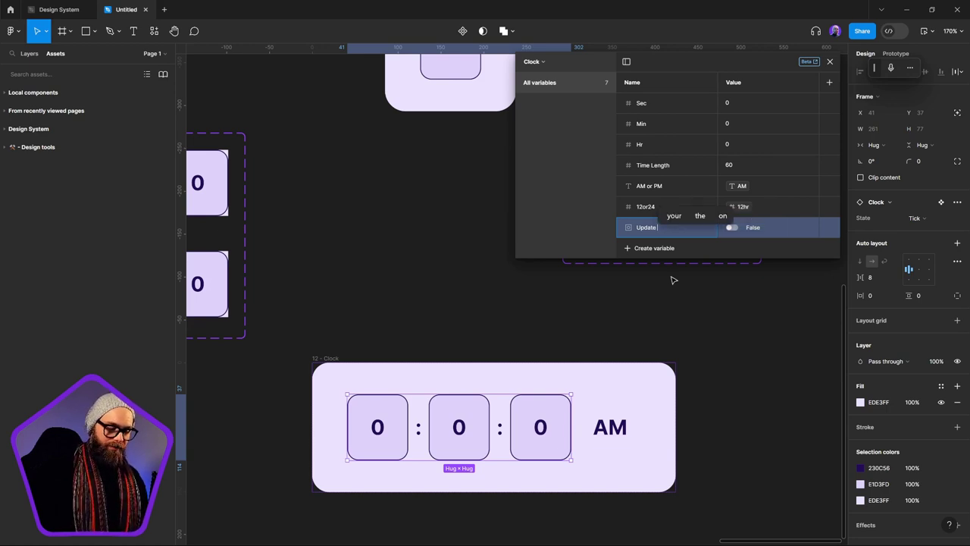
{"action": "type", "text": " Clock"}
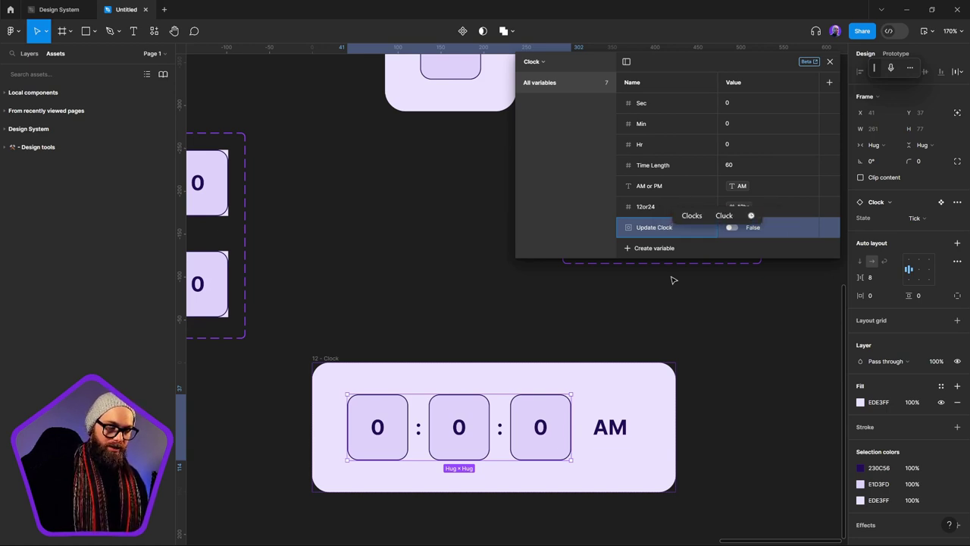
{"action": "key", "text": "Return"}
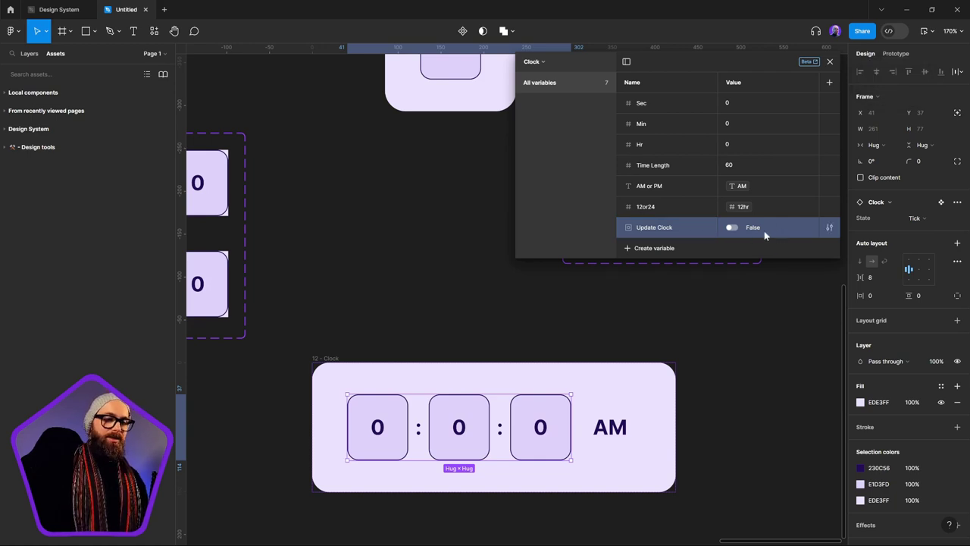
Step: Go to the main Clock component's Tick variant and show its prototype interactions
{"action": "left_click", "coordinate": [620, 428]}
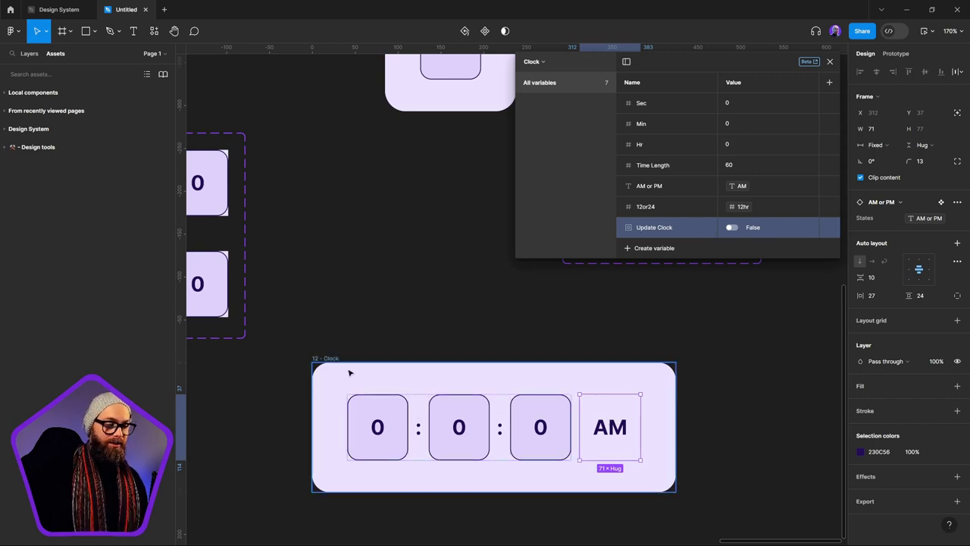
{"action": "key", "text": "shift+Tab"}
{"action": "scroll", "coordinate": [354, 329], "scroll_direction": "left", "scroll_amount": 5}
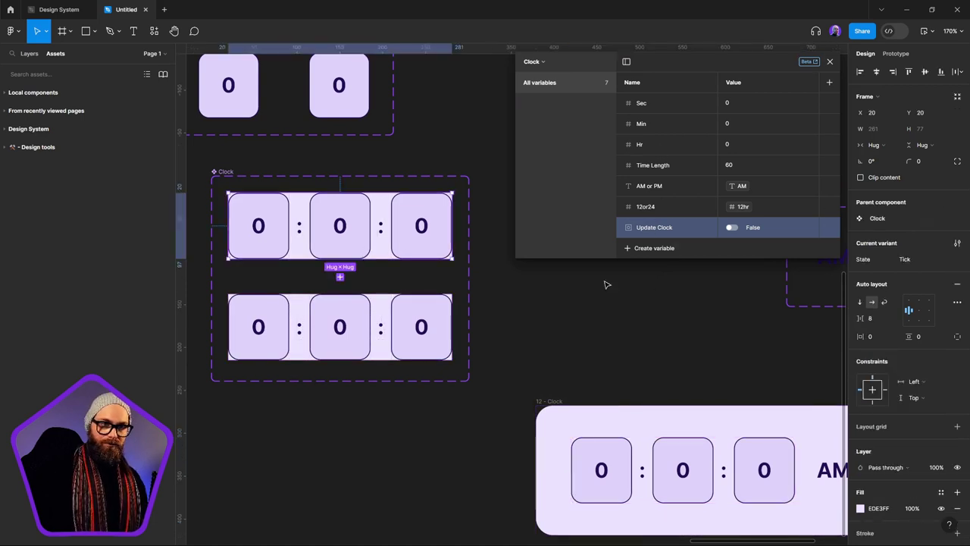
{"action": "key", "text": "shift+e"}
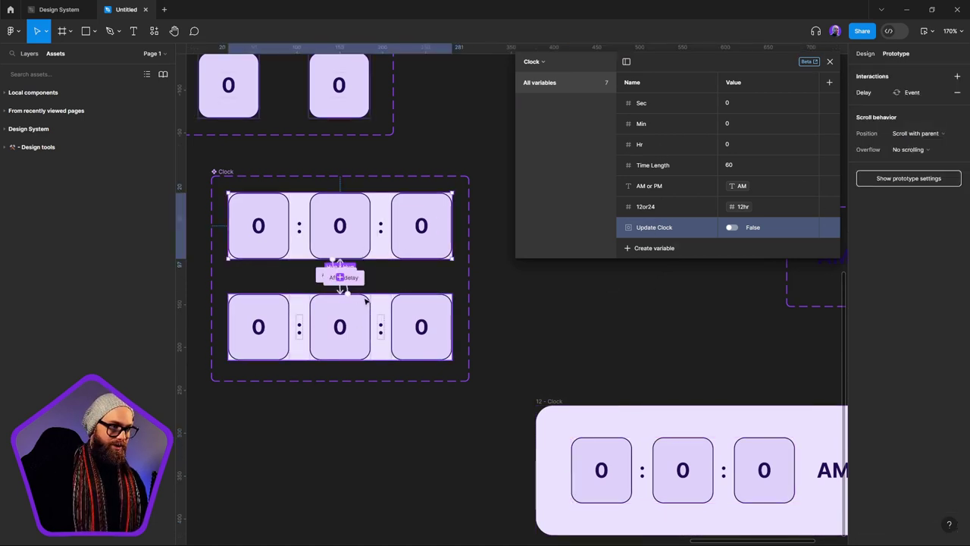
Step: Open the 1 ms After delay interaction leading from the Clock component's Event variant back to Tick
{"action": "scroll", "coordinate": [365, 301], "scroll_direction": "left", "scroll_amount": 3}
{"action": "left_click", "coordinate": [390, 265]}
{"action": "left_click", "coordinate": [435, 273]}
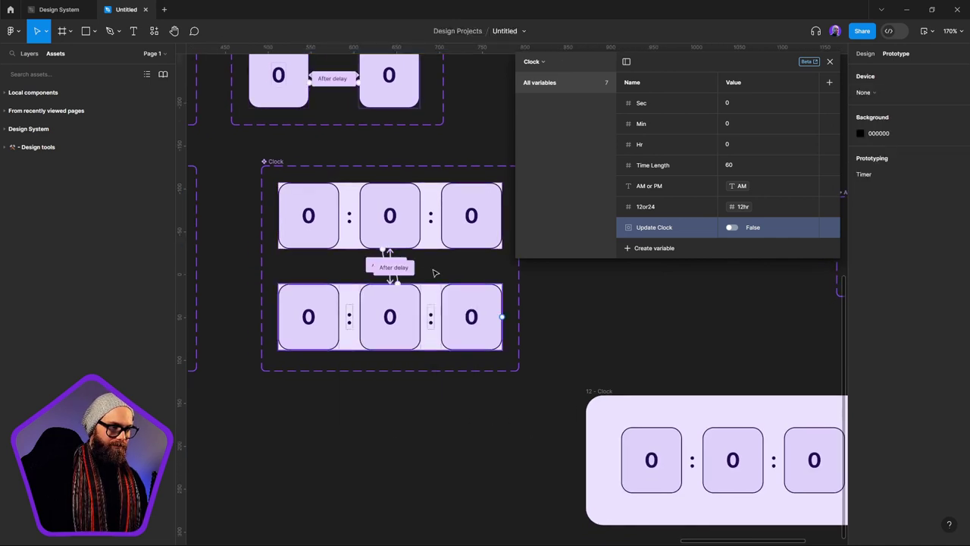
{"action": "left_click", "coordinate": [387, 265]}
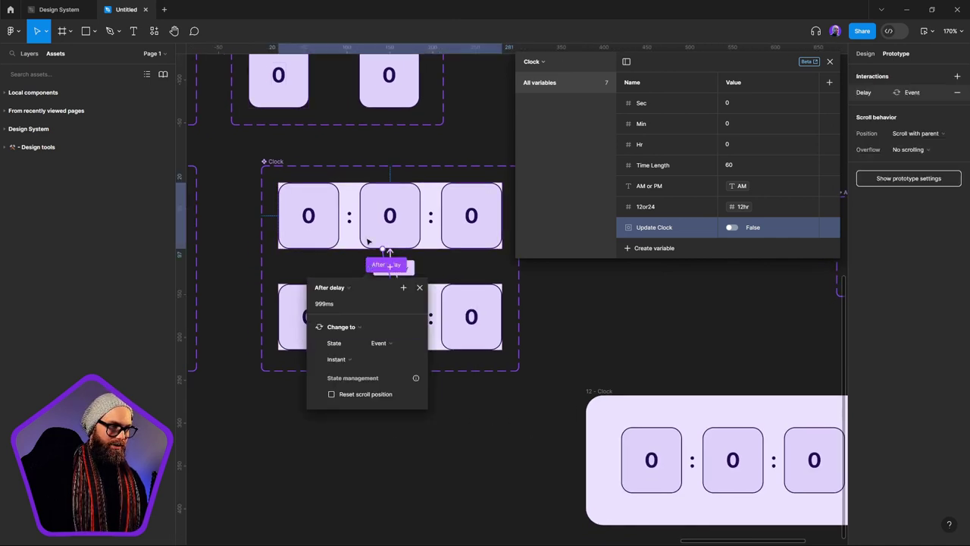
{"action": "left_click", "coordinate": [445, 270]}
{"action": "left_click", "coordinate": [388, 265]}
{"action": "left_click", "coordinate": [423, 274]}
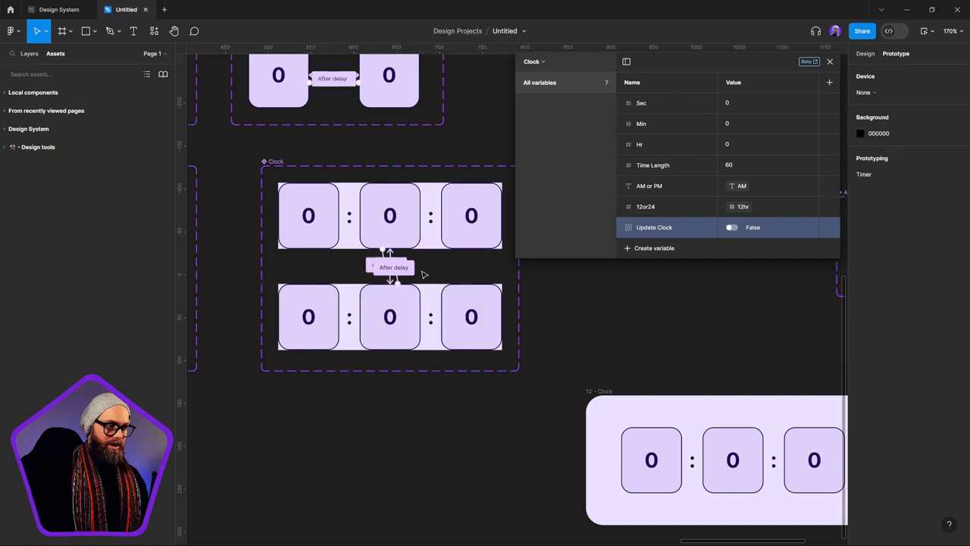
{"action": "left_click", "coordinate": [393, 267]}
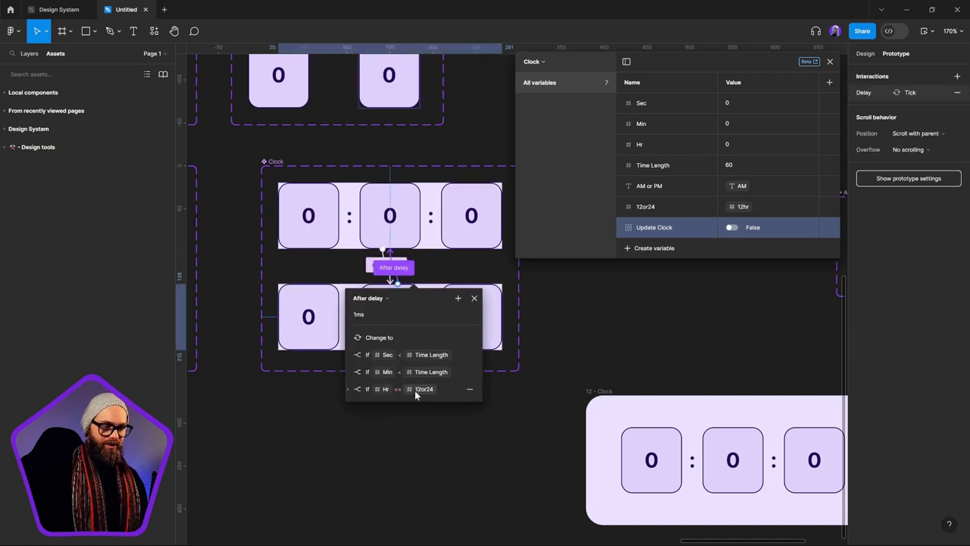
Step: Remove the AM or PM variable action and the else-branch Hr action from the Hr == 12or24 conditional
{"action": "left_click", "coordinate": [350, 390]}
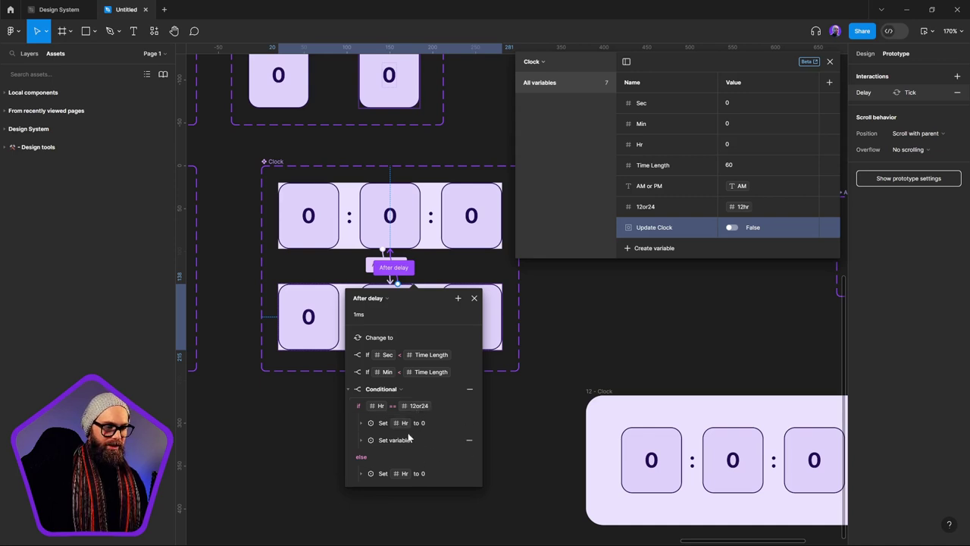
{"action": "left_click", "coordinate": [363, 441]}
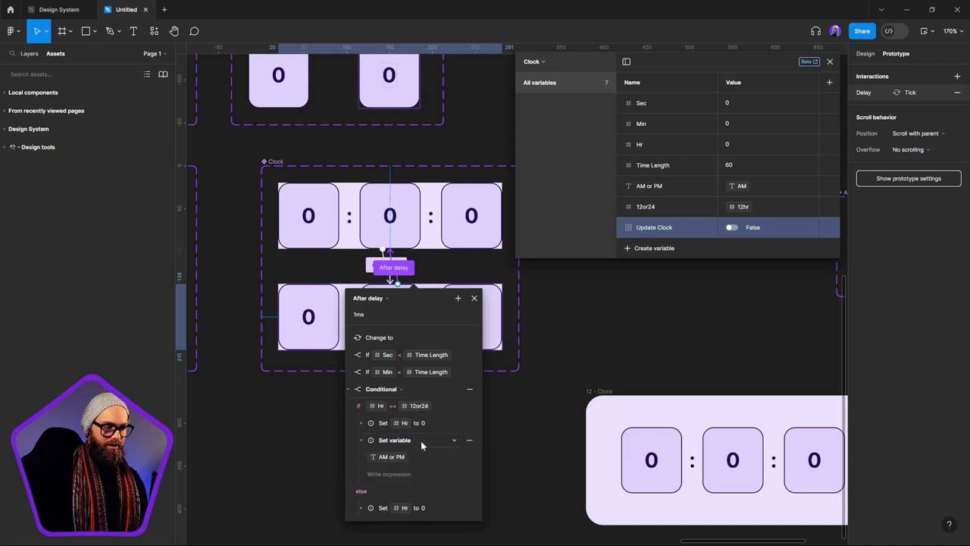
{"action": "left_click", "coordinate": [361, 441]}
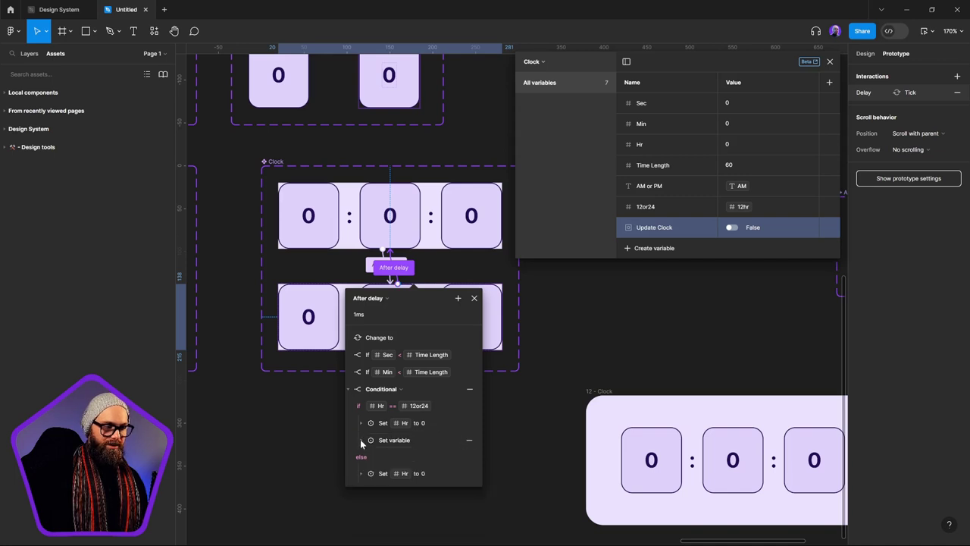
{"action": "left_click", "coordinate": [469, 441]}
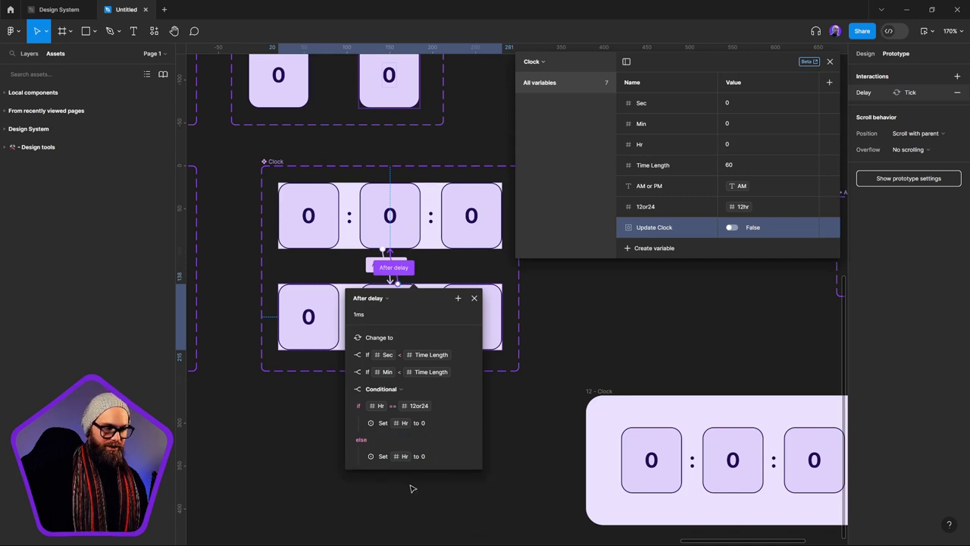
{"action": "left_click", "coordinate": [469, 455]}
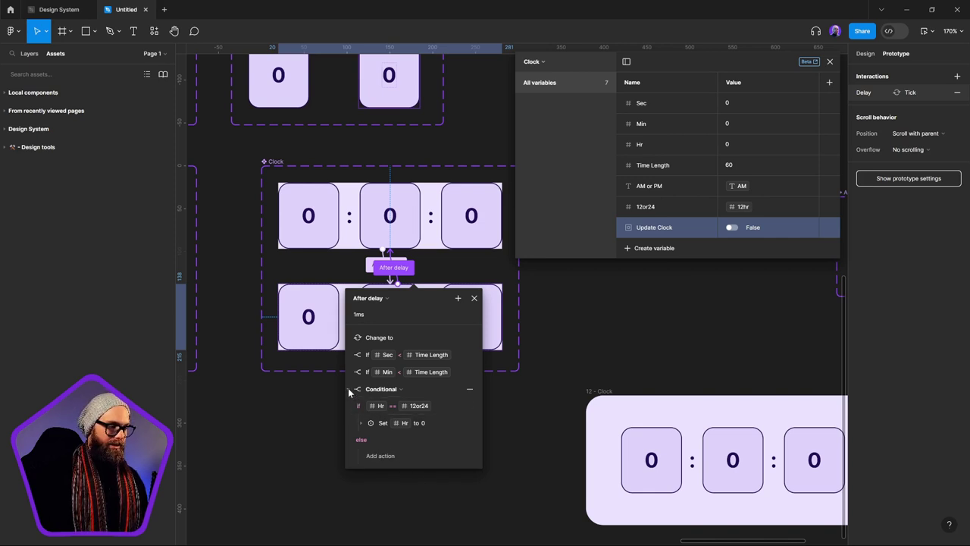
Step: Add a new conditional action to the interaction after the Hr == 12or24 conditional
{"action": "left_click", "coordinate": [349, 390]}
{"action": "left_click", "coordinate": [457, 300]}
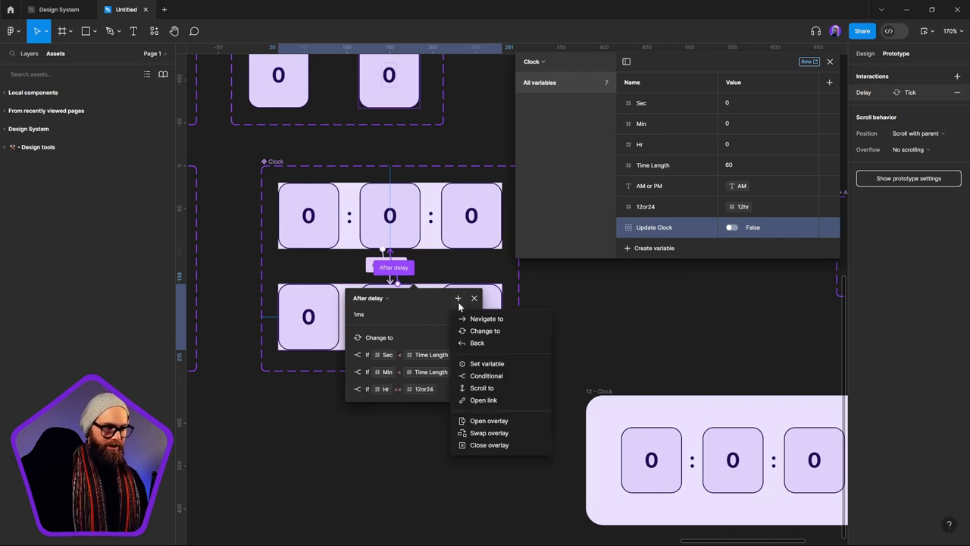
{"action": "left_click", "coordinate": [492, 382]}
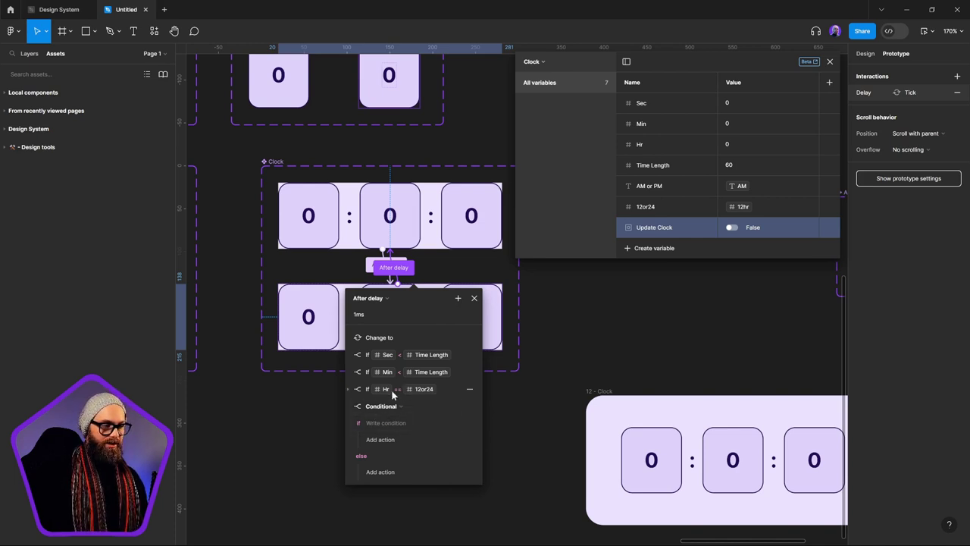
Step: Add a nested Set variable action to the Hr == 12or24 branch that sets Update Clock to true
{"action": "left_click", "coordinate": [352, 390]}
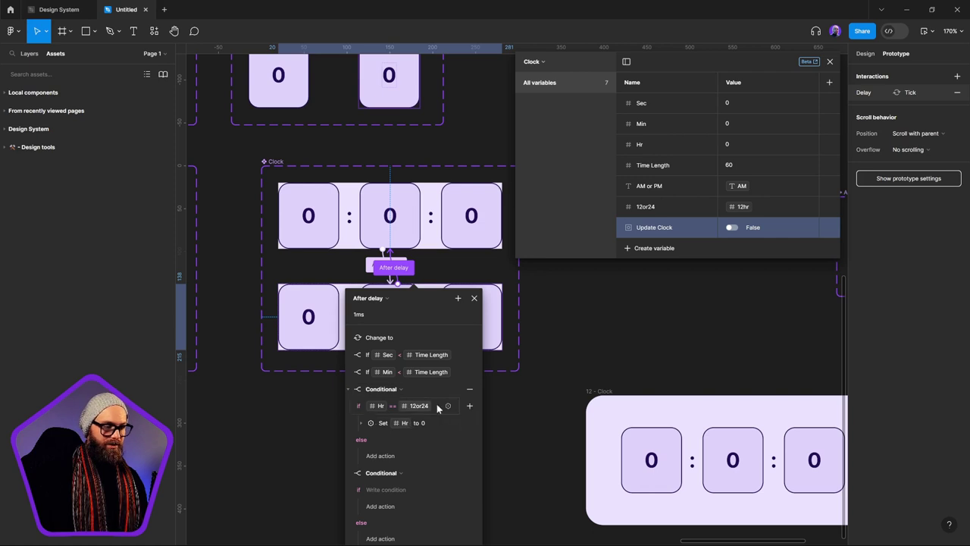
{"action": "left_click", "coordinate": [470, 406]}
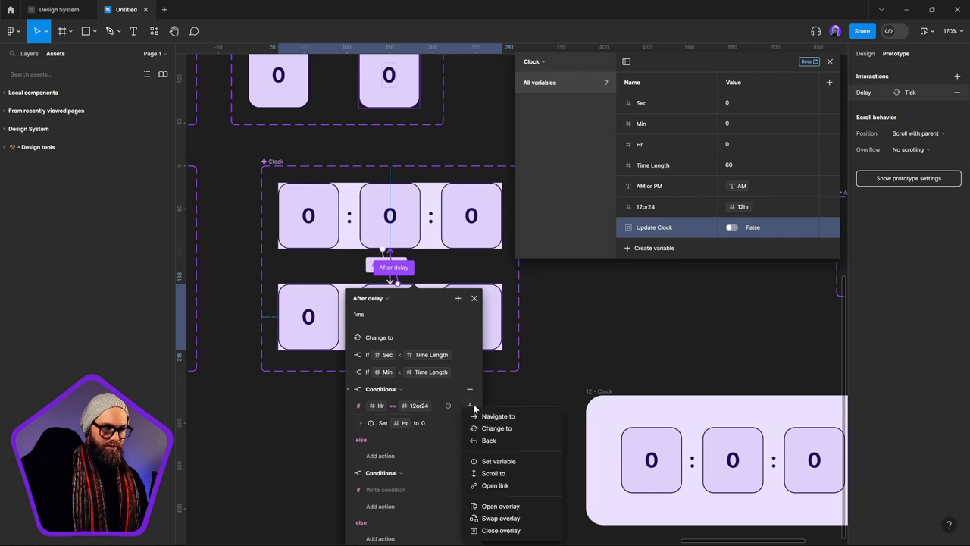
{"action": "left_click", "coordinate": [485, 461]}
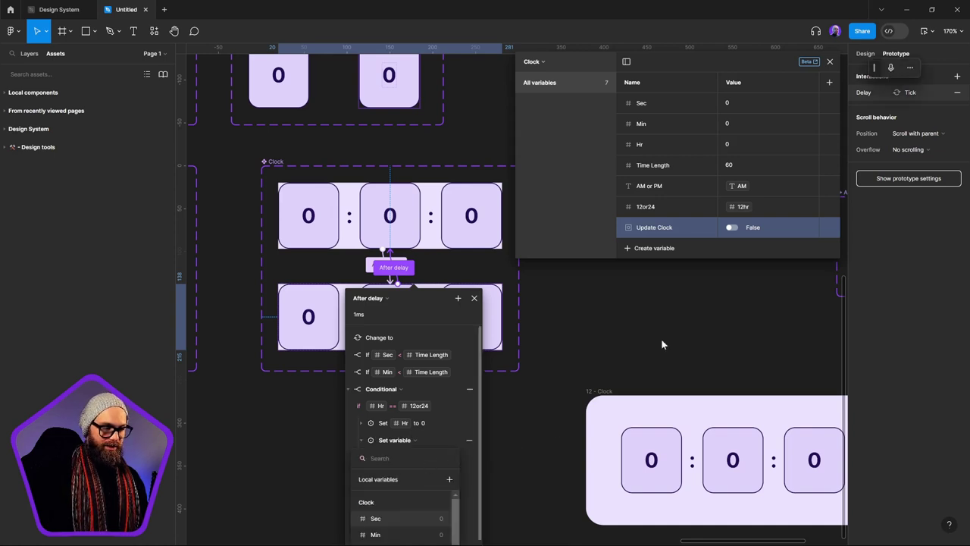
{"action": "type", "text": "up"}
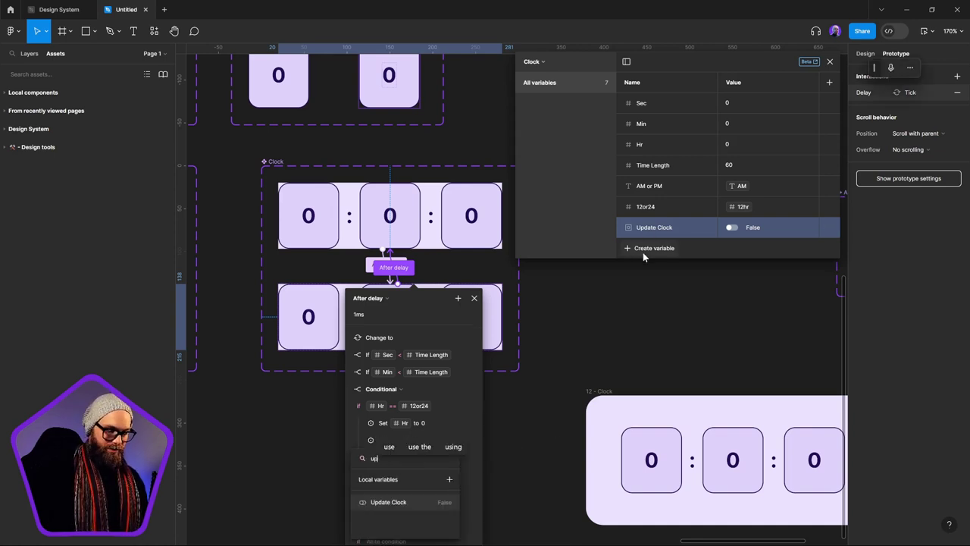
{"action": "left_click", "coordinate": [413, 502]}
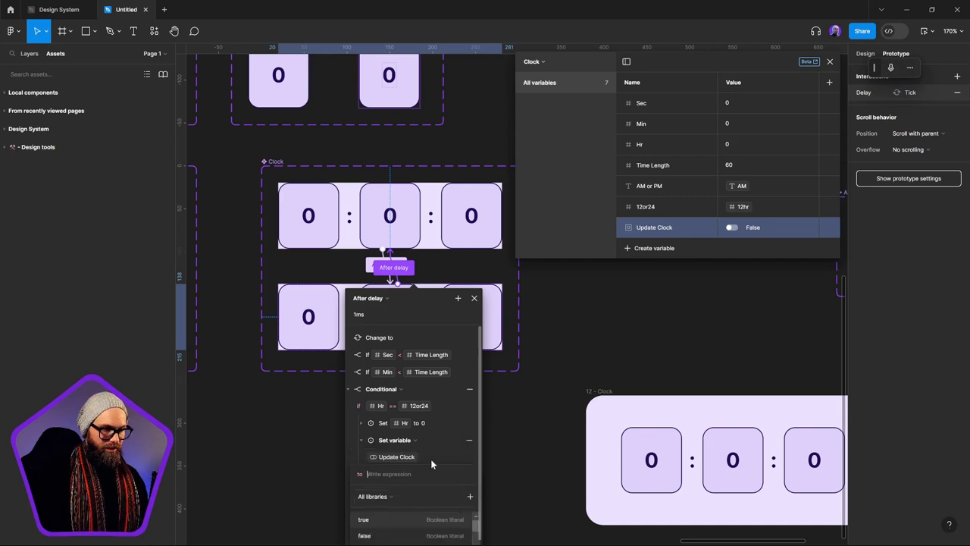
{"action": "type", "text": "true"}
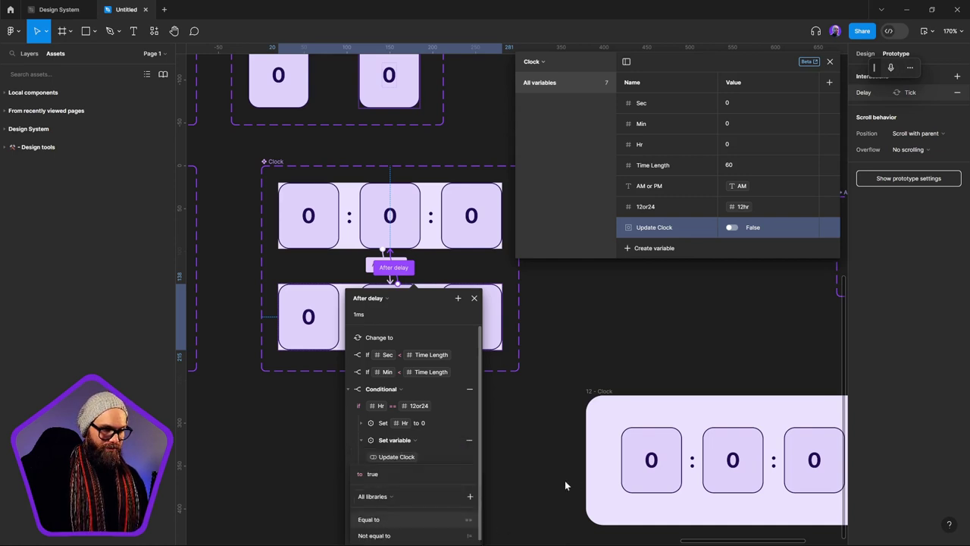
{"action": "key", "text": "Return"}
{"action": "left_click", "coordinate": [361, 440]}
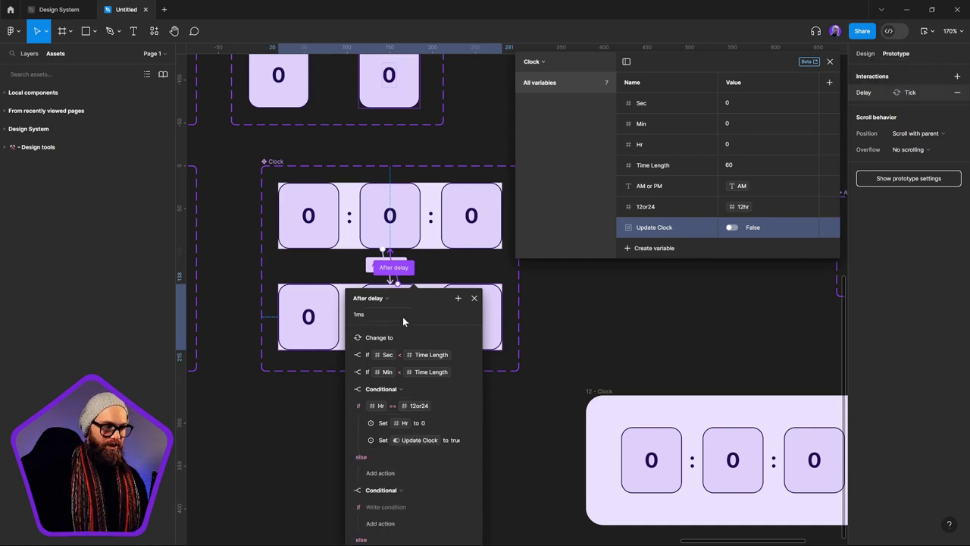
Step: Set the new conditional's if condition to Update Clock == true
{"action": "scroll", "coordinate": [511, 417], "scroll_direction": "down", "scroll_amount": 5}
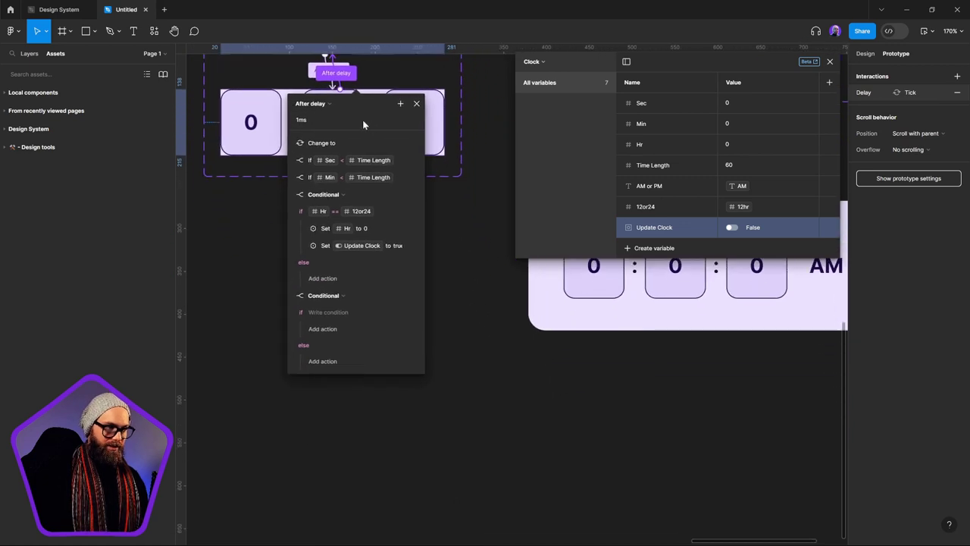
{"action": "left_click", "coordinate": [293, 195]}
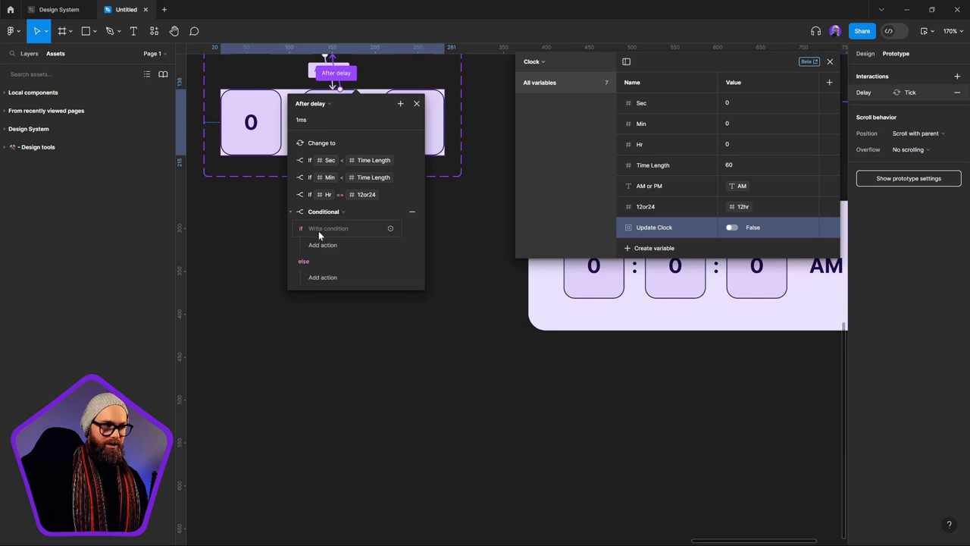
{"action": "left_click", "coordinate": [388, 230]}
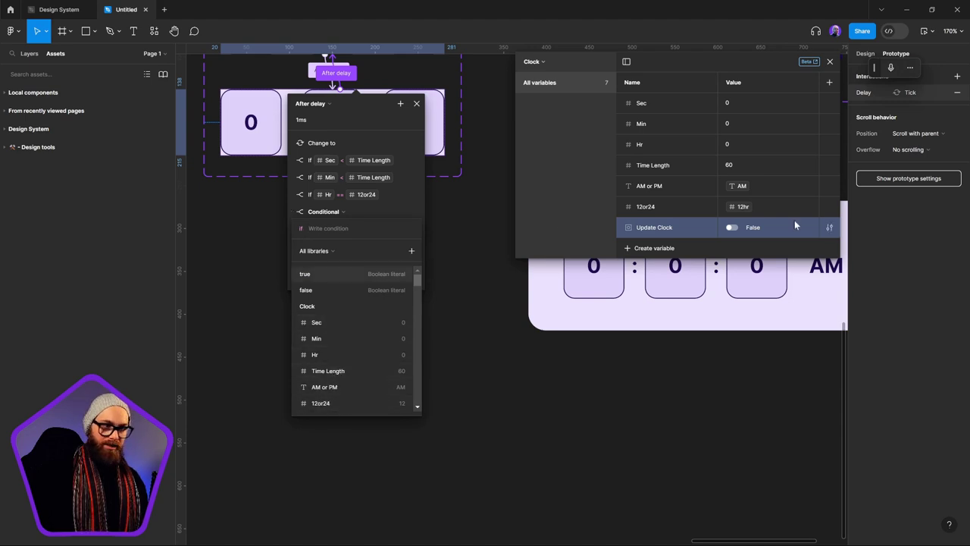
{"action": "scroll", "coordinate": [342, 388], "scroll_direction": "down", "scroll_amount": 2}
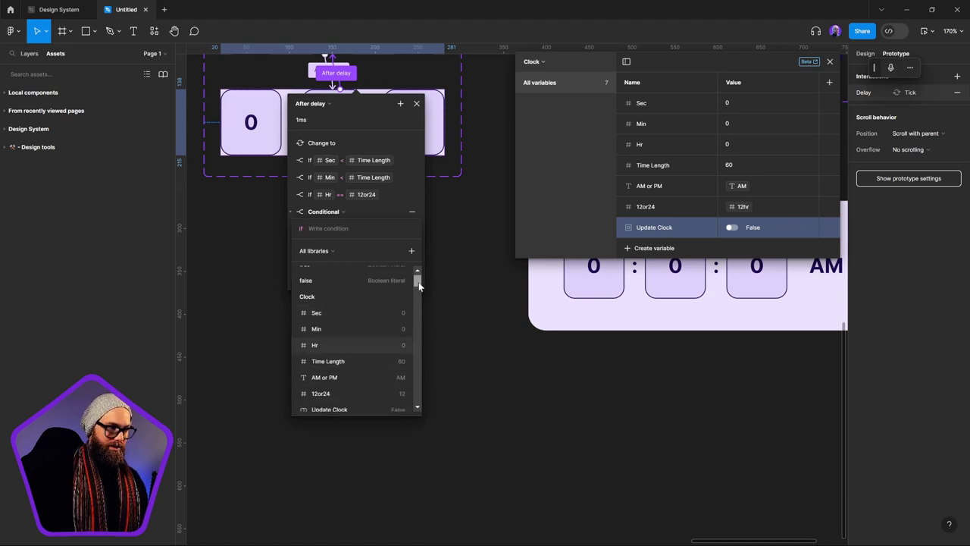
{"action": "left_click", "coordinate": [325, 374]}
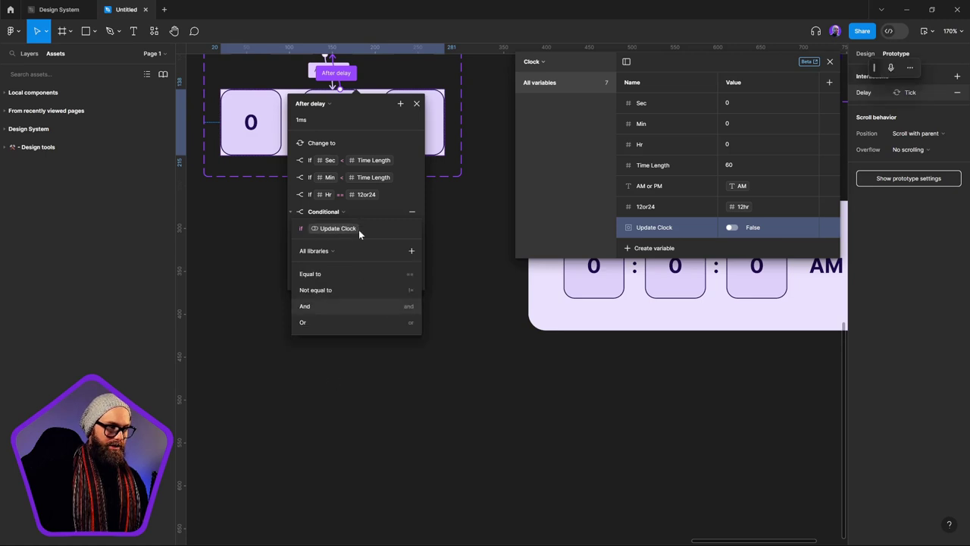
{"action": "left_click", "coordinate": [327, 274]}
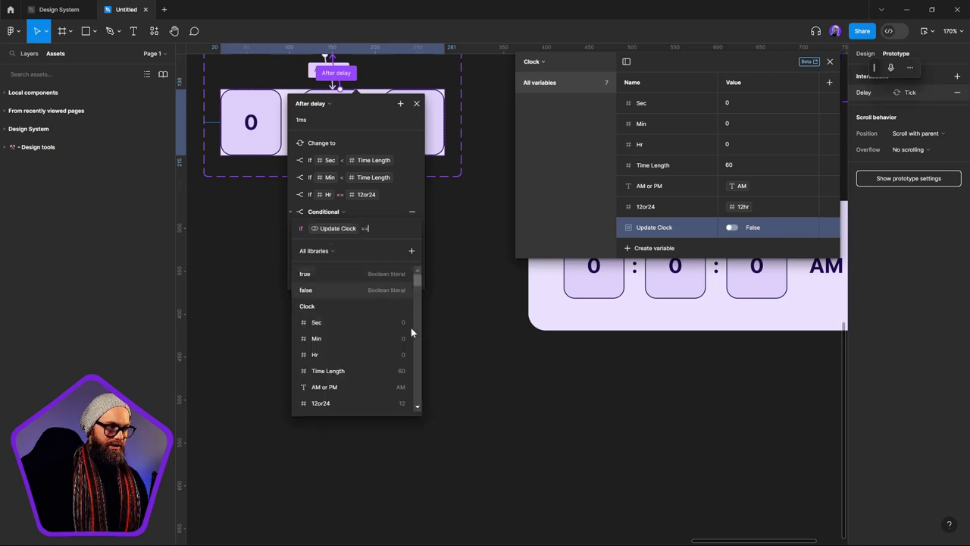
{"action": "left_click", "coordinate": [307, 276]}
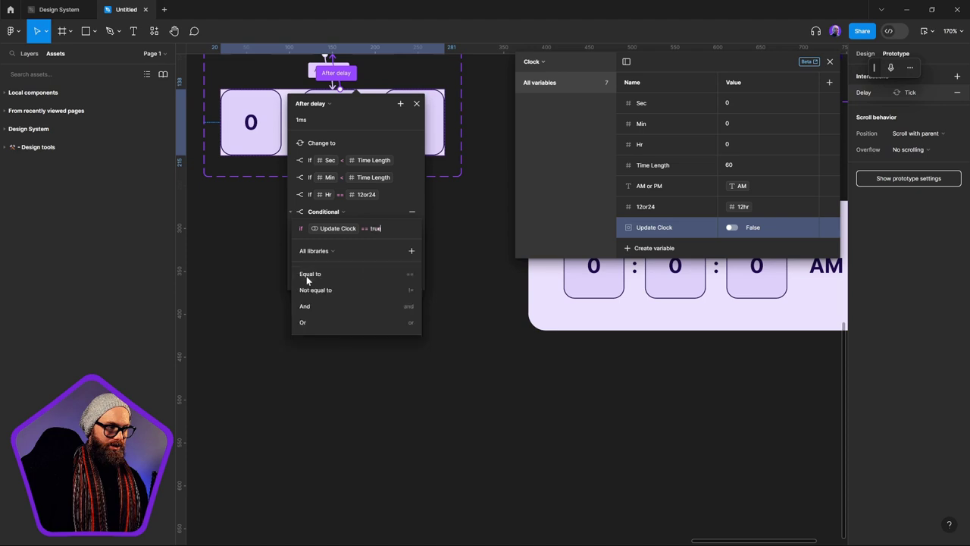
{"action": "left_click", "coordinate": [396, 289]}
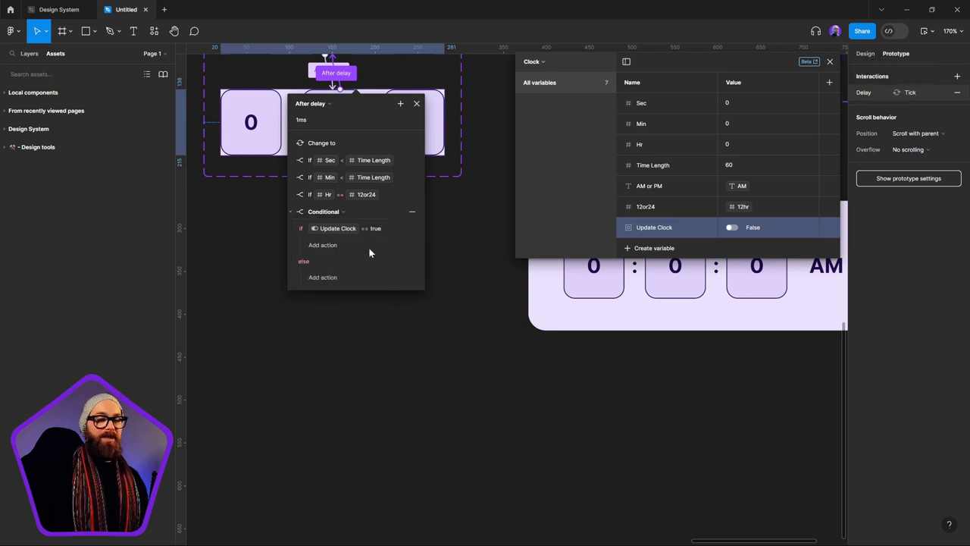
Step: Add a Set variable action under the Update Clock == true condition that sets Update Clock to false
{"action": "left_click", "coordinate": [325, 245]}
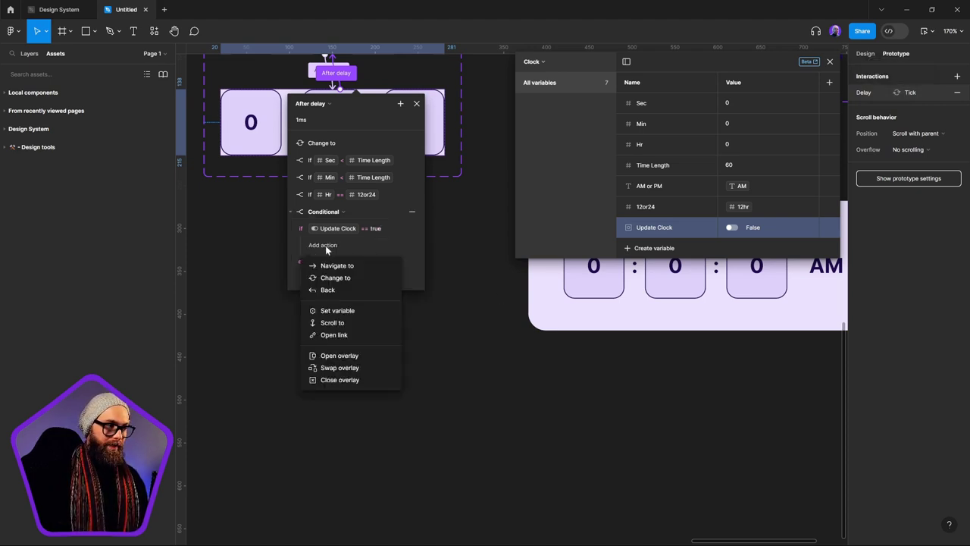
{"action": "left_click", "coordinate": [350, 319]}
{"action": "left_click", "coordinate": [338, 423]}
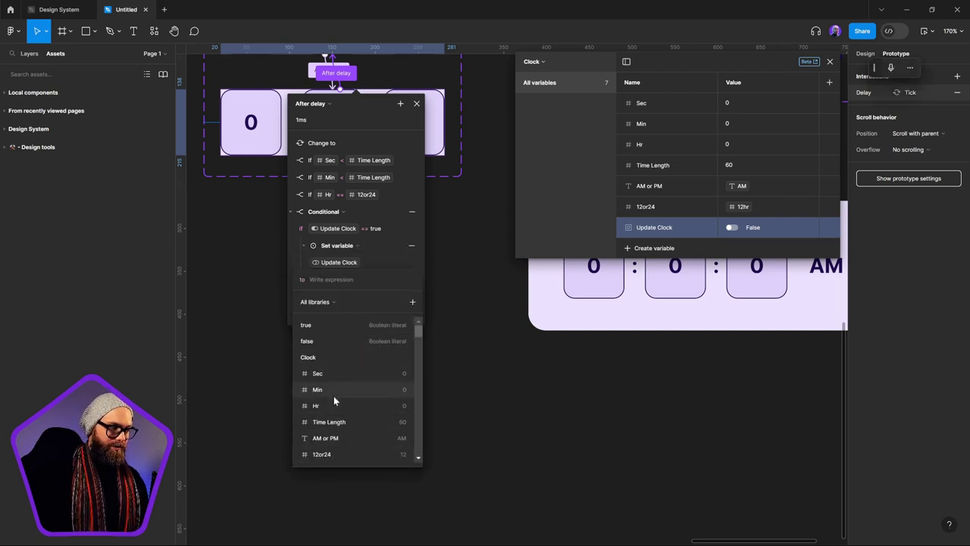
{"action": "left_click", "coordinate": [324, 342]}
{"action": "left_click", "coordinate": [472, 371]}
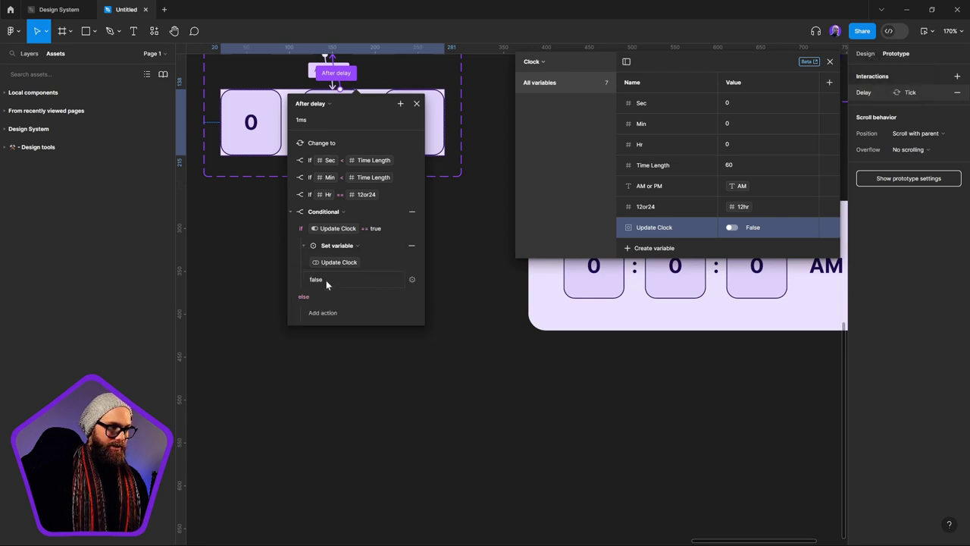
{"action": "left_click", "coordinate": [307, 249]}
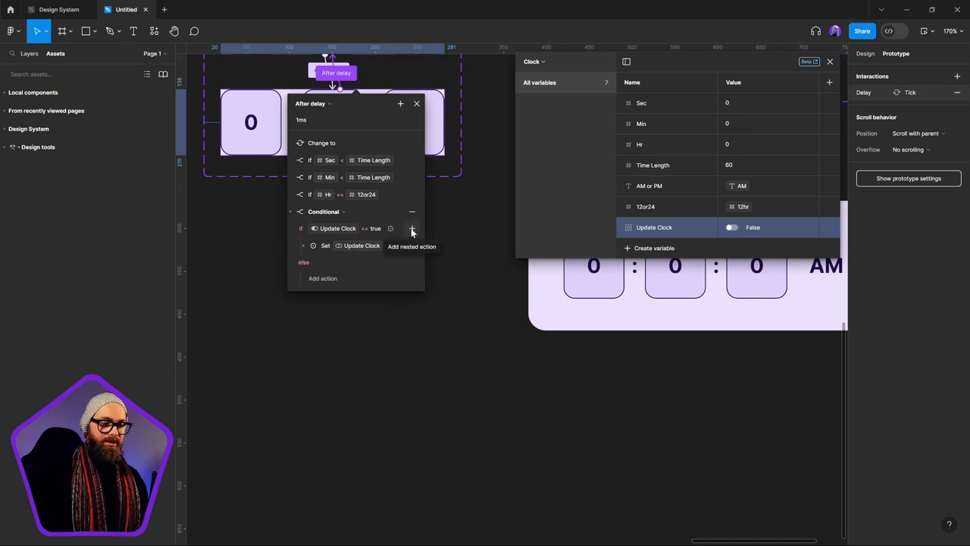
{"action": "left_click", "coordinate": [411, 228]}
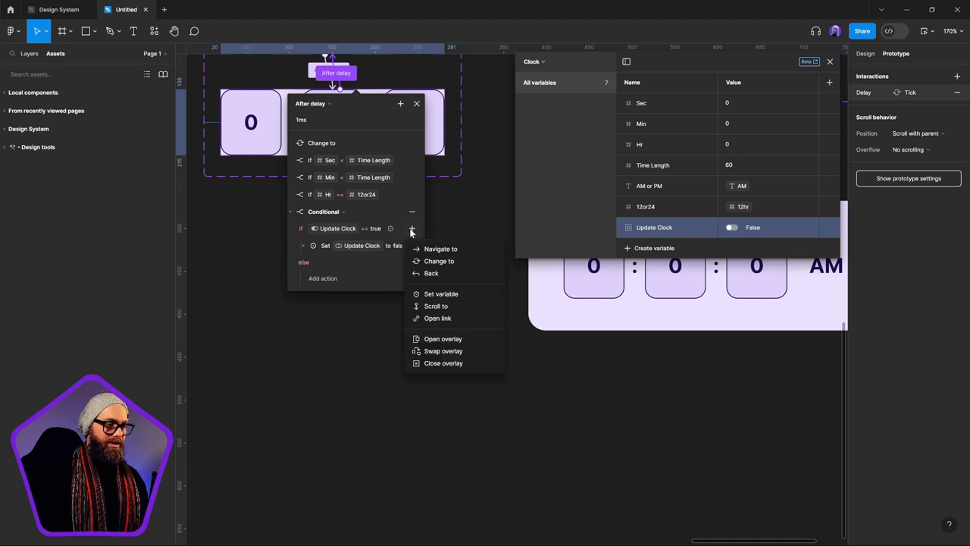
{"action": "left_click", "coordinate": [411, 229]}
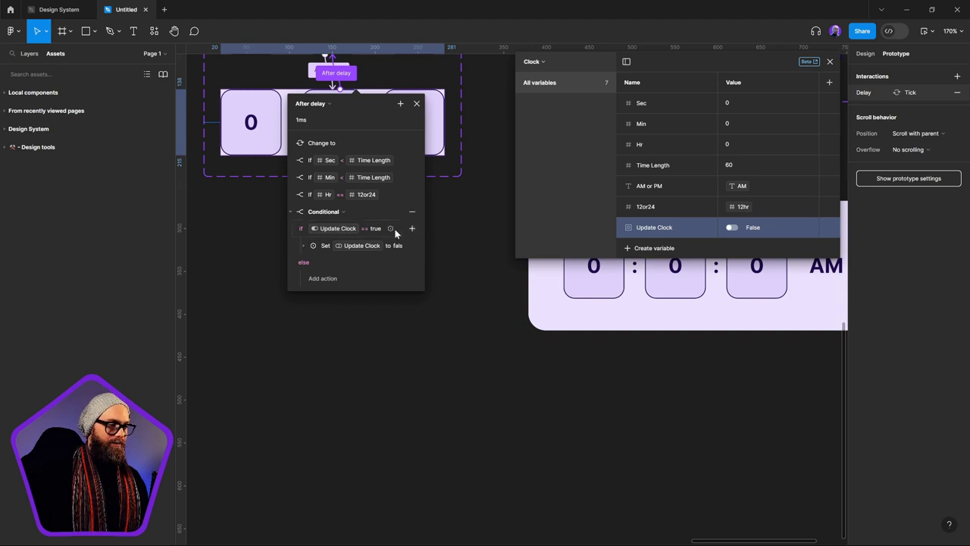
{"action": "left_click", "coordinate": [408, 229]}
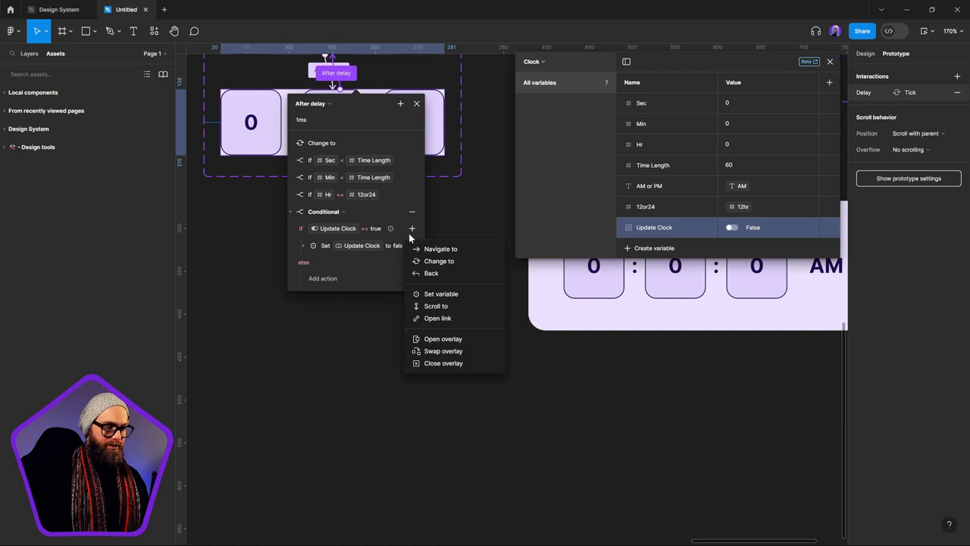
{"action": "left_click", "coordinate": [392, 232]}
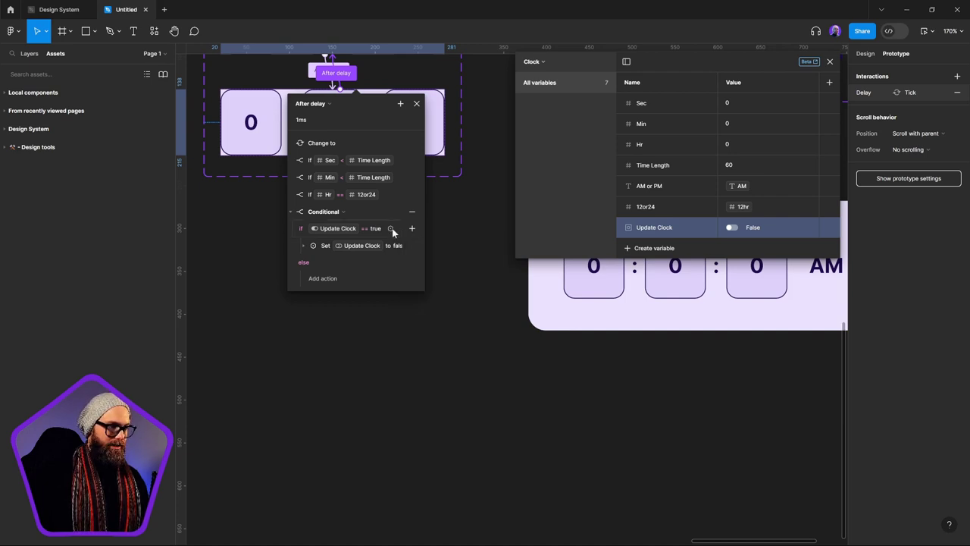
Step: Extend the Update Clock == true condition with an and clause requiring AM or PM == the AM variable
{"action": "left_click", "coordinate": [378, 231]}
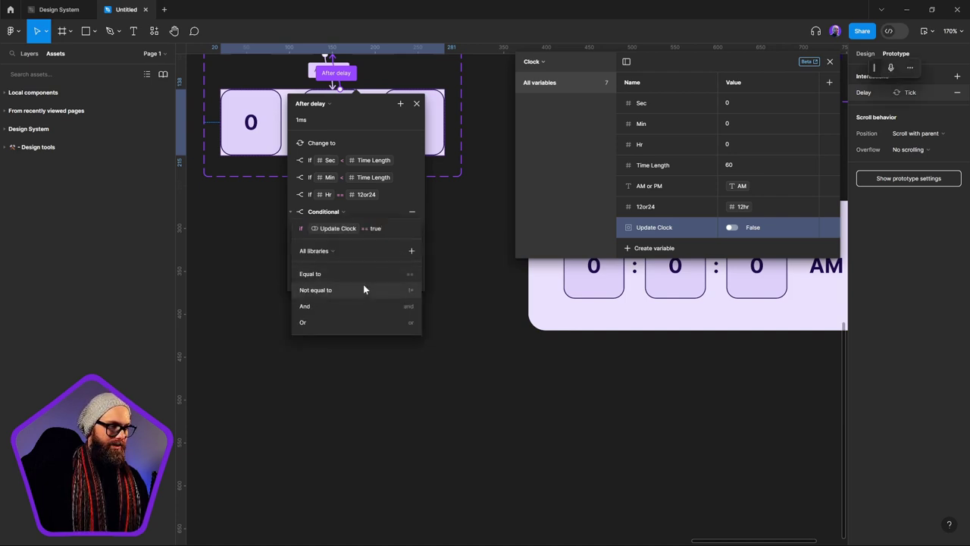
{"action": "left_click", "coordinate": [307, 306]}
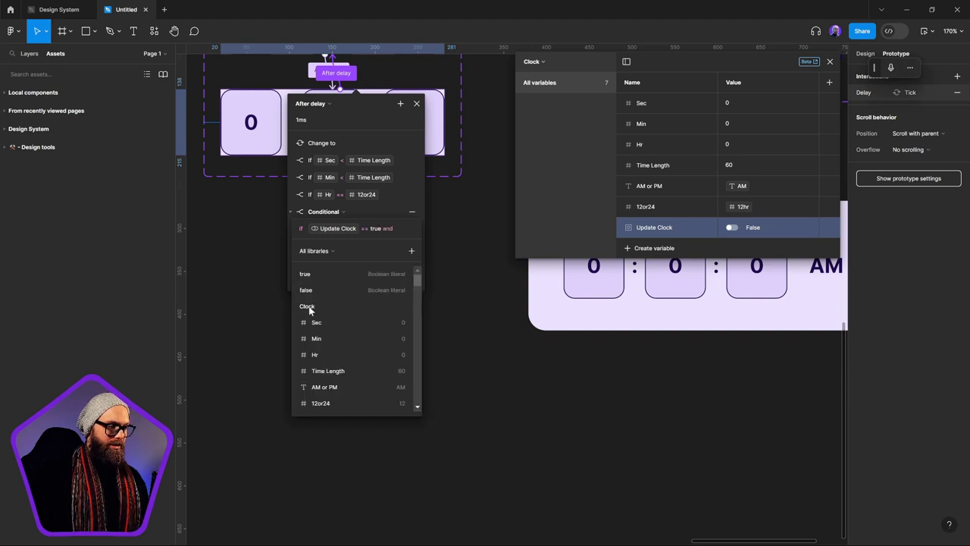
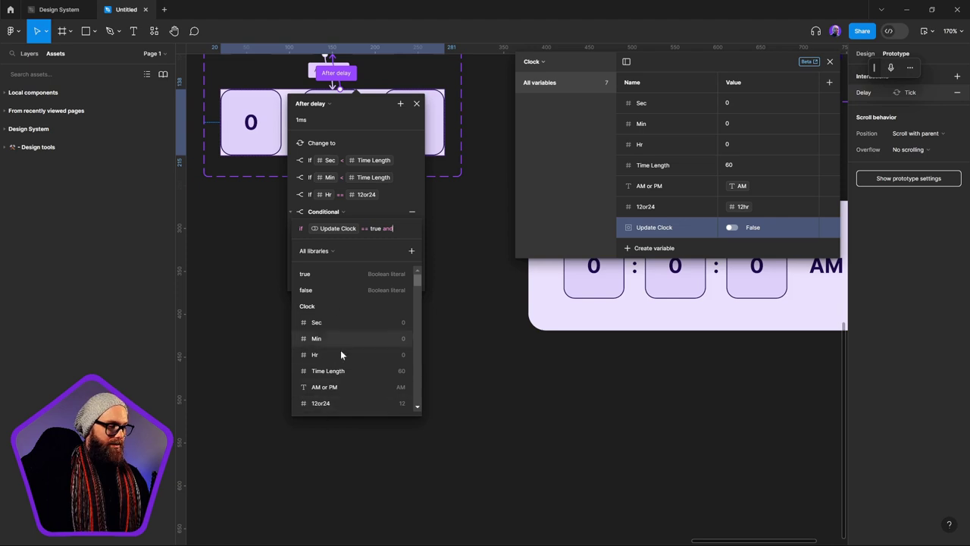
{"action": "left_click", "coordinate": [331, 388]}
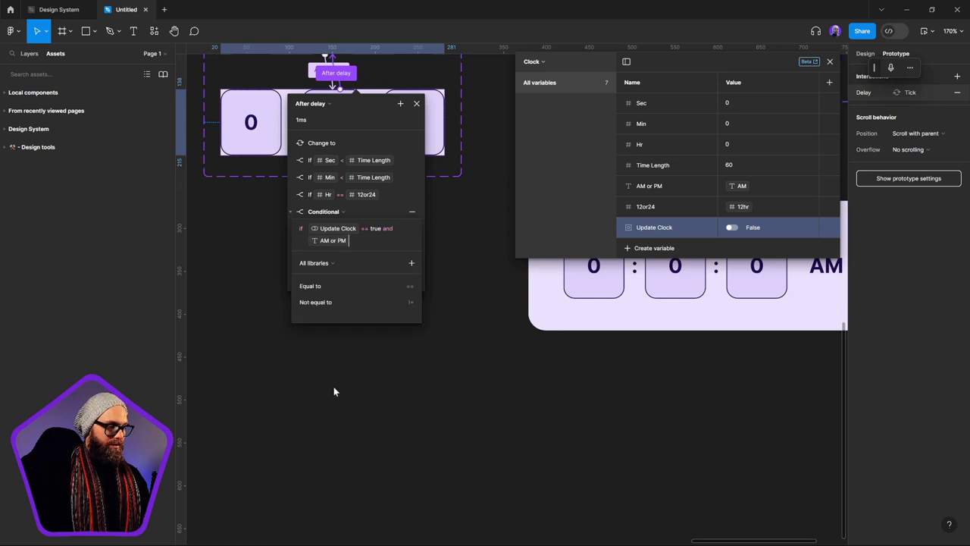
{"action": "left_click", "coordinate": [341, 286]}
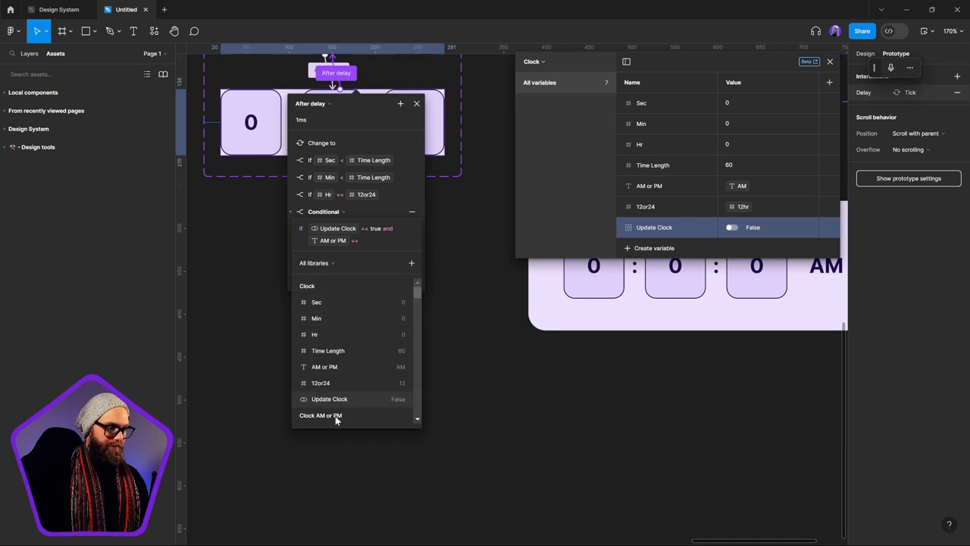
{"action": "scroll", "coordinate": [345, 364], "scroll_direction": "down", "scroll_amount": 2}
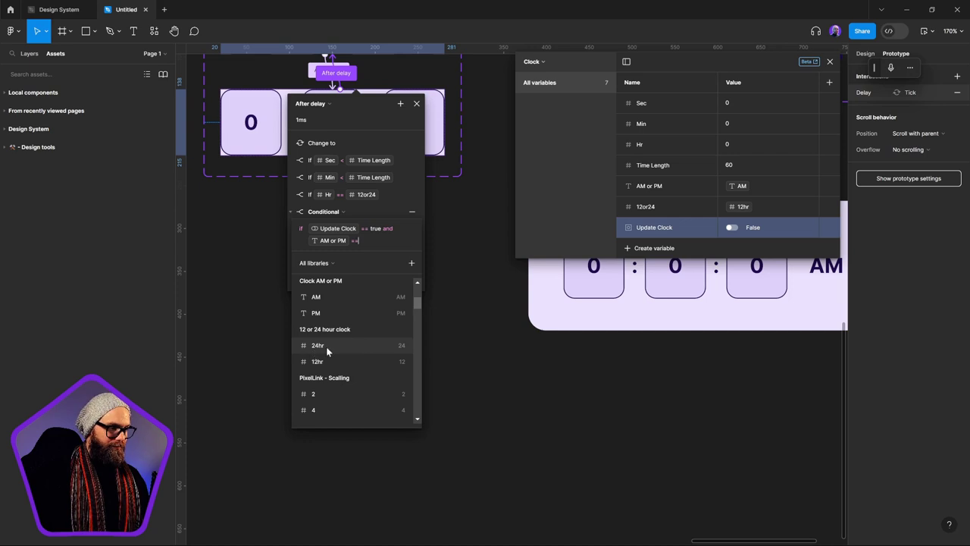
{"action": "left_click", "coordinate": [315, 296]}
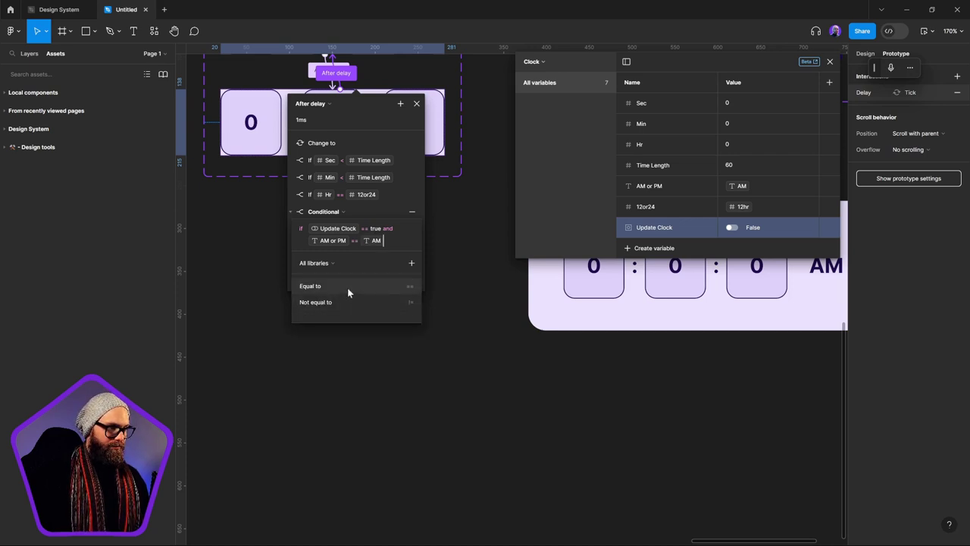
{"action": "key", "text": "Escape"}
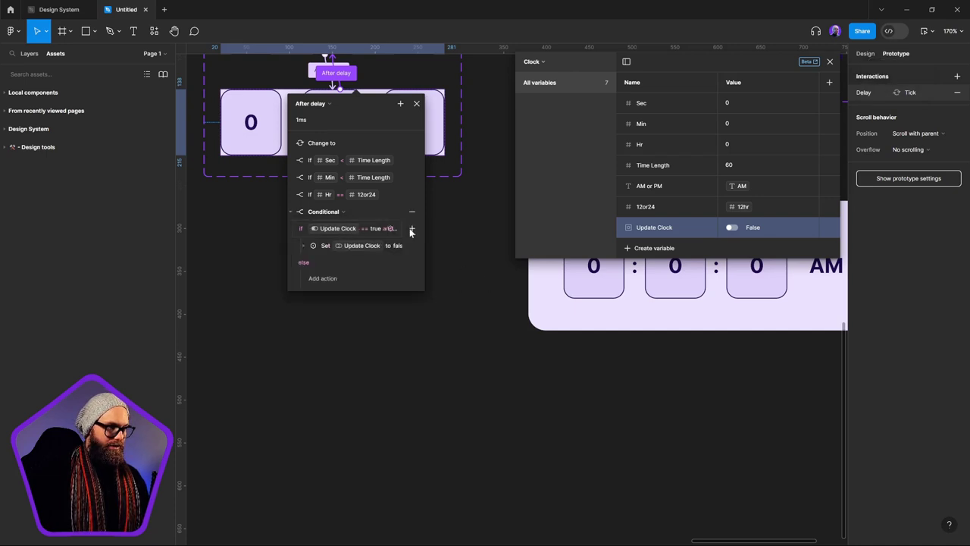
{"action": "left_click", "coordinate": [370, 231]}
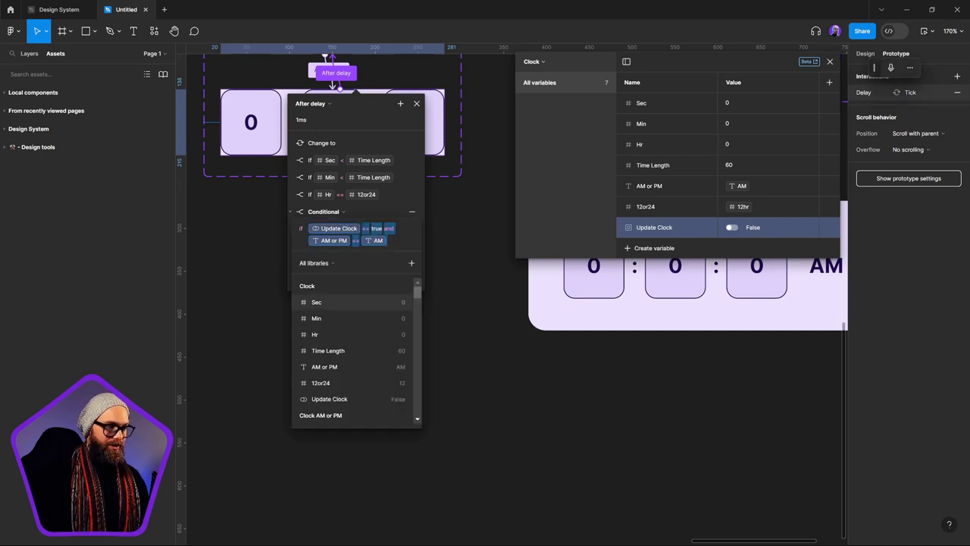
{"action": "left_click", "coordinate": [386, 241]}
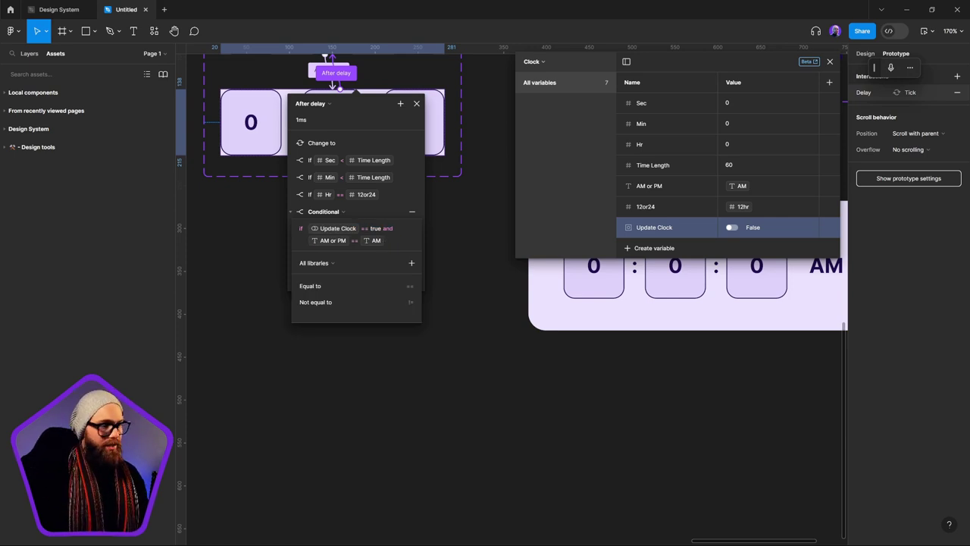
{"action": "key", "text": "Escape"}
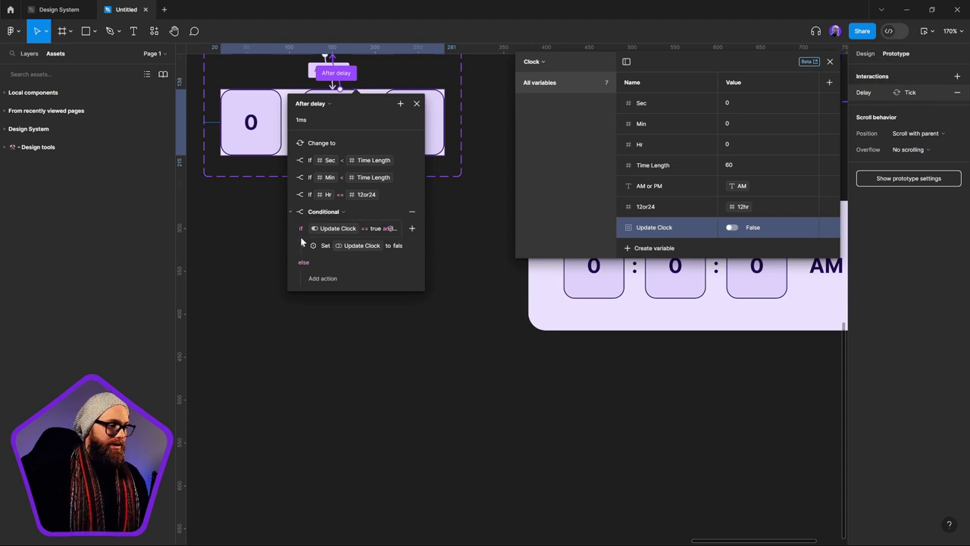
Step: Add a second Set variable action under the Update Clock condition that sets AM or PM to the PM variable
{"action": "left_click", "coordinate": [412, 228]}
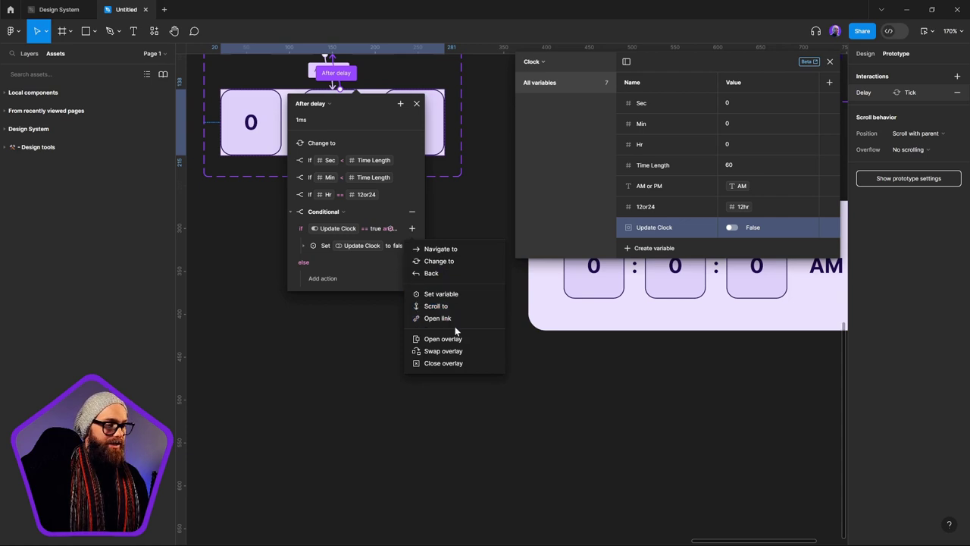
{"action": "left_click", "coordinate": [440, 293]}
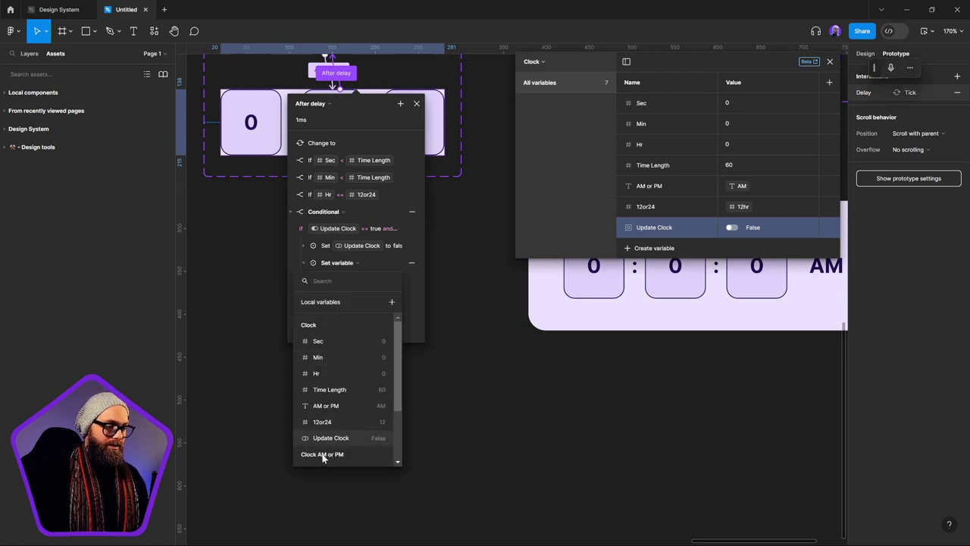
{"action": "scroll", "coordinate": [326, 417], "scroll_direction": "down", "scroll_amount": 3}
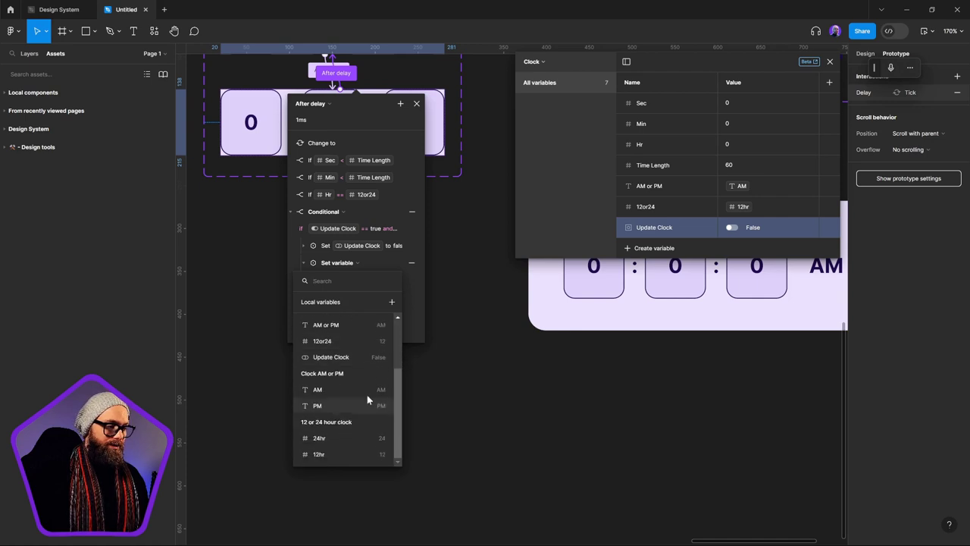
{"action": "left_click", "coordinate": [324, 407]}
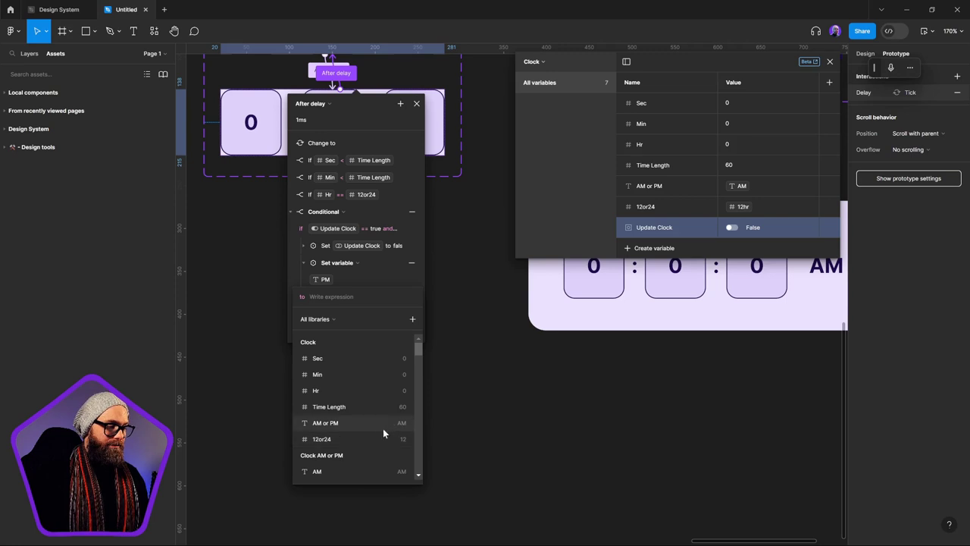
{"action": "left_click", "coordinate": [433, 320]}
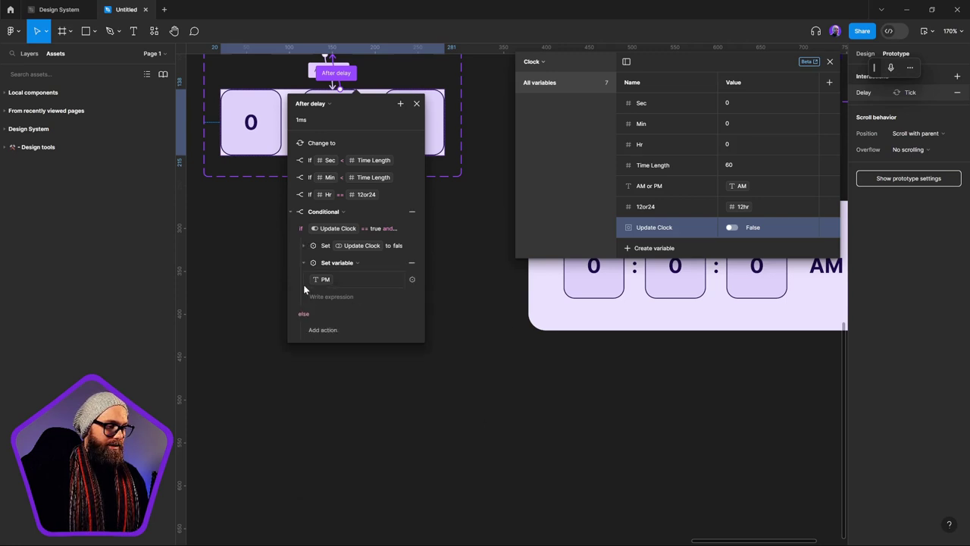
{"action": "left_click", "coordinate": [325, 279]}
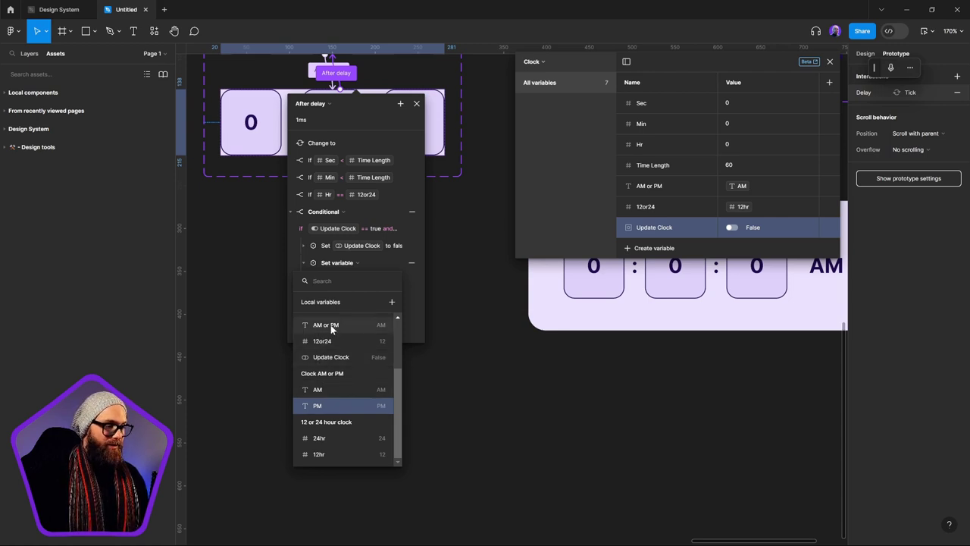
{"action": "left_click", "coordinate": [331, 326]}
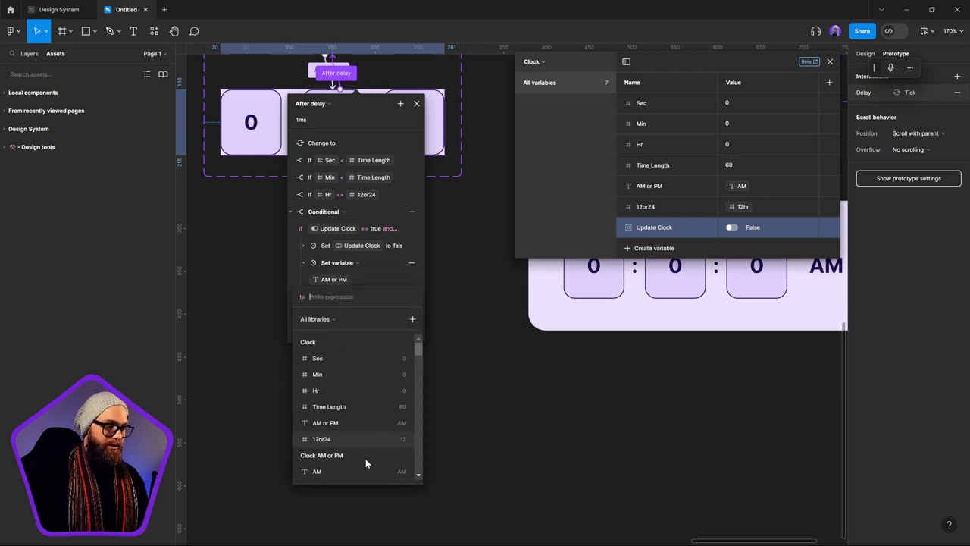
{"action": "scroll", "coordinate": [325, 447], "scroll_direction": "down", "scroll_amount": 2}
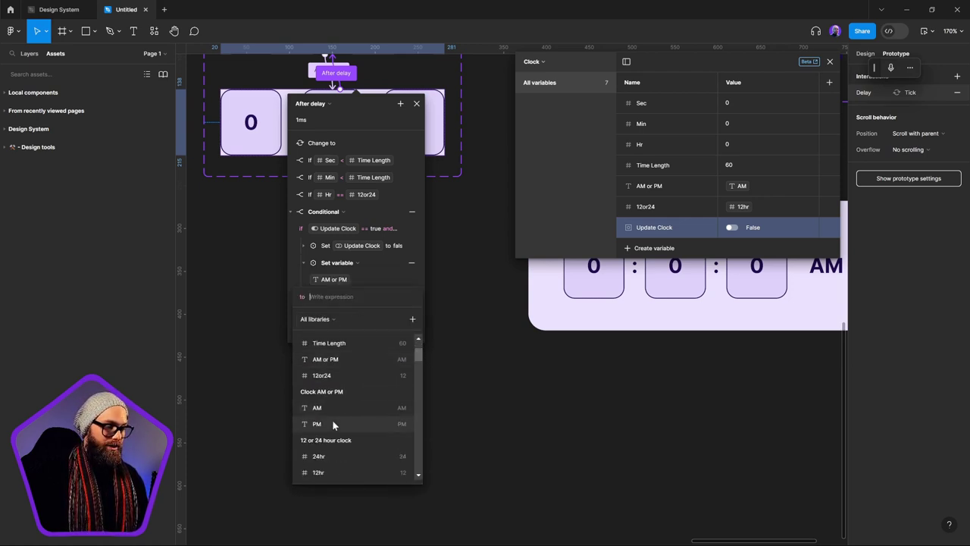
{"action": "left_click", "coordinate": [311, 423]}
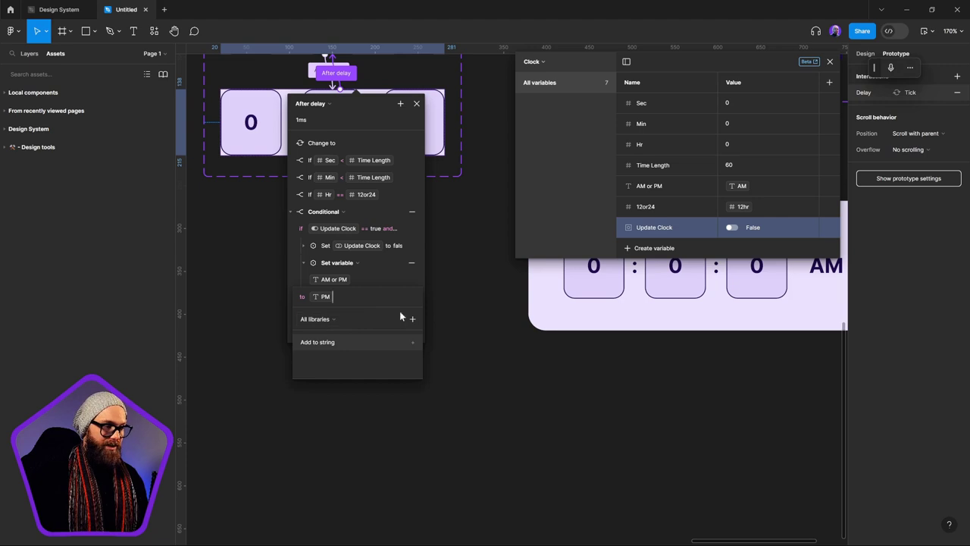
{"action": "key", "text": "Return"}
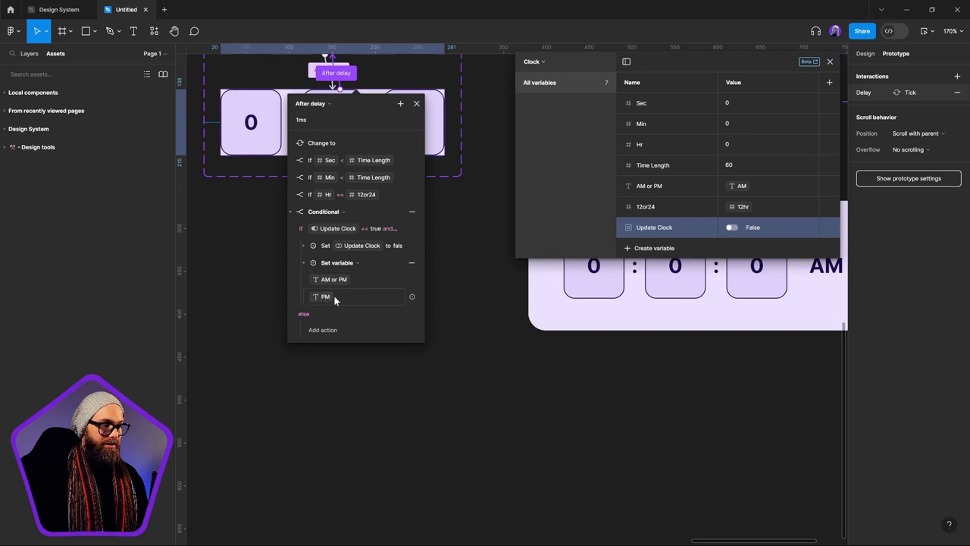
{"action": "left_click", "coordinate": [304, 262]}
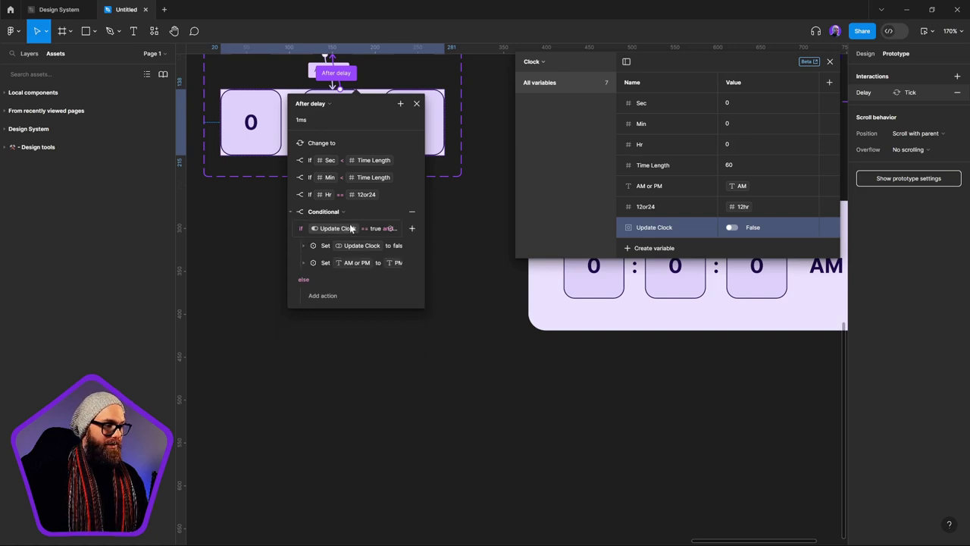
Step: Reopen the lower clock variant's After delay interaction and add another conditional action after the Update Clock conditional
{"action": "left_click", "coordinate": [421, 383]}
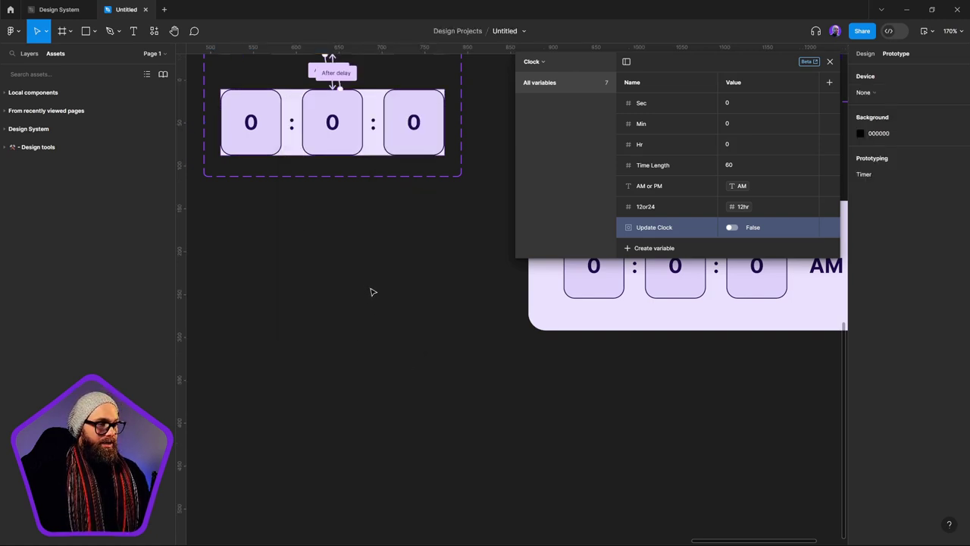
{"action": "scroll", "coordinate": [376, 228], "scroll_direction": "up", "scroll_amount": 2}
{"action": "left_click", "coordinate": [386, 148]}
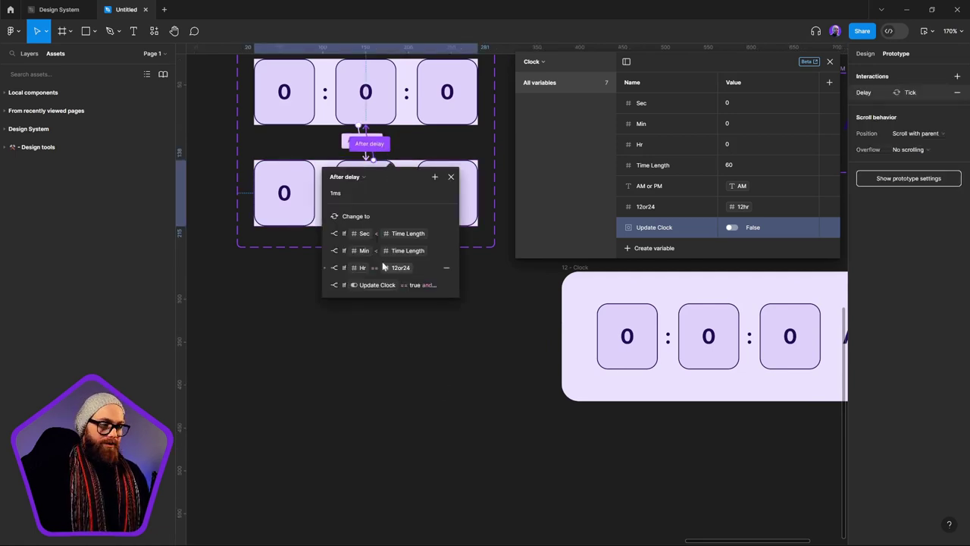
{"action": "left_click", "coordinate": [326, 285]}
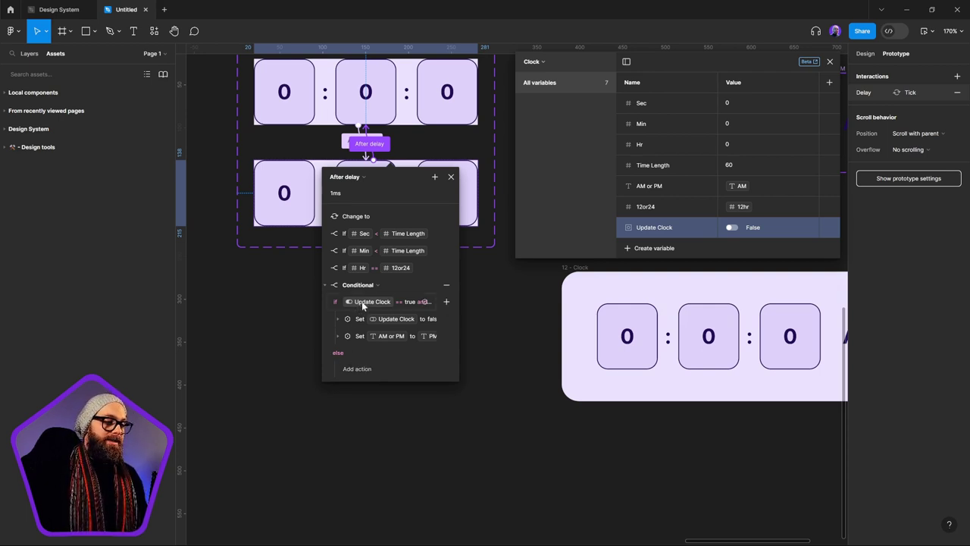
{"action": "left_click", "coordinate": [324, 284]}
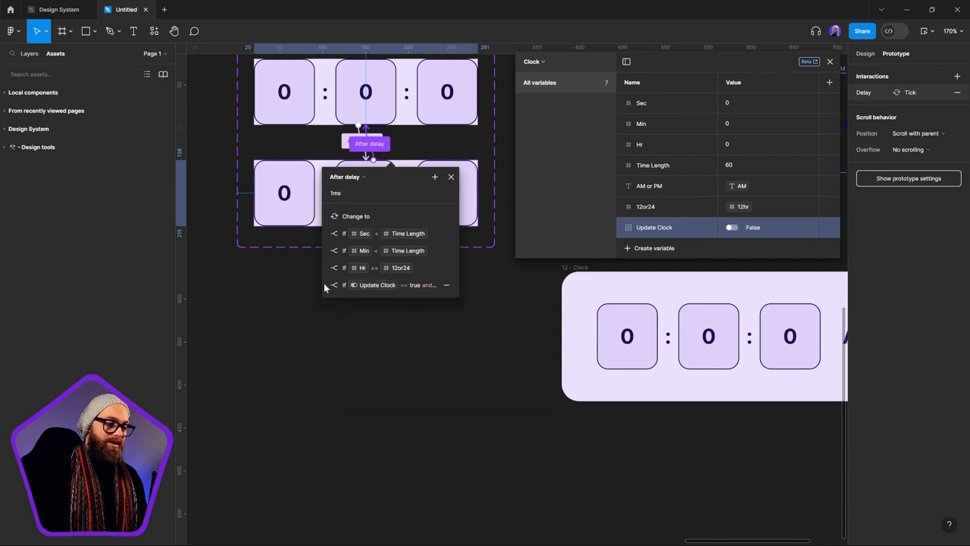
{"action": "left_click", "coordinate": [435, 179]}
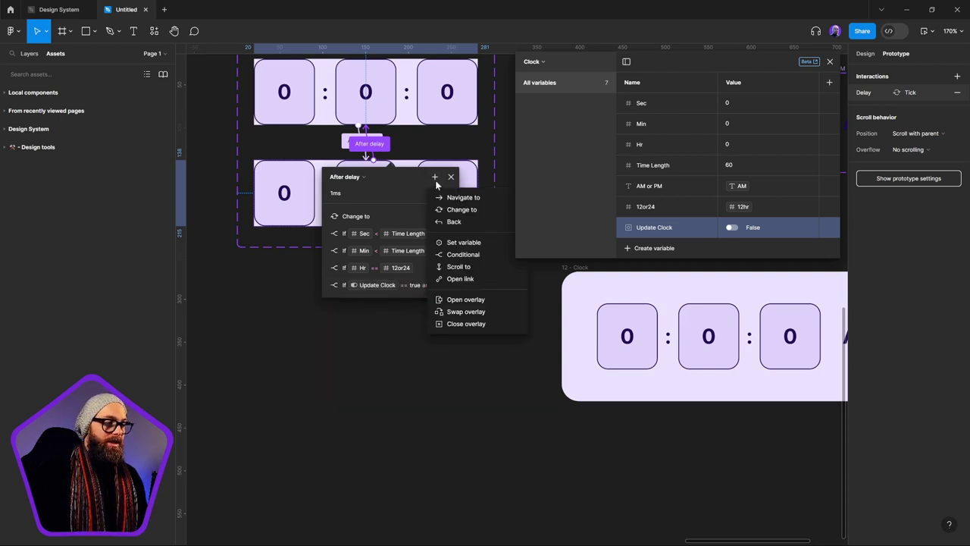
{"action": "left_click", "coordinate": [458, 255]}
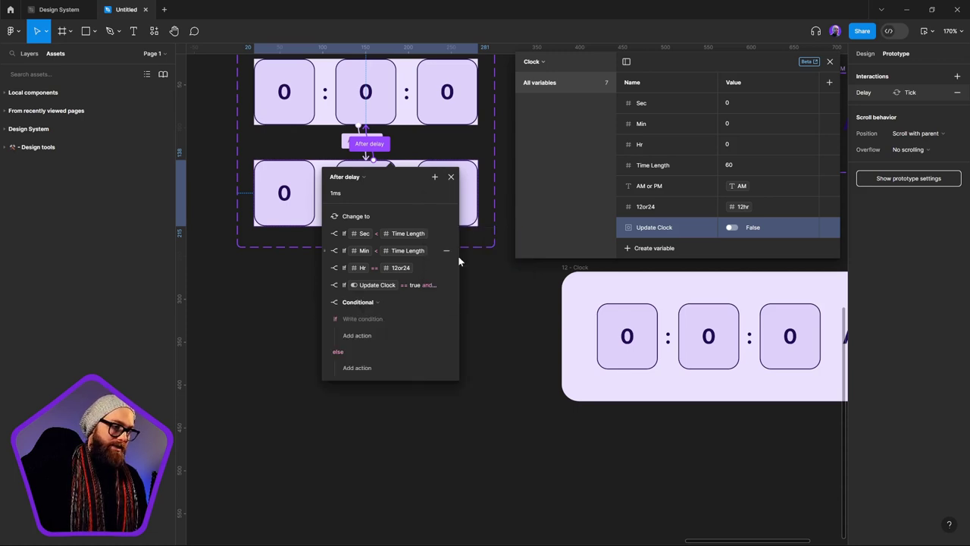
Step: Start the new conditional's if expression with Update Clock == true
{"action": "left_click", "coordinate": [368, 318]}
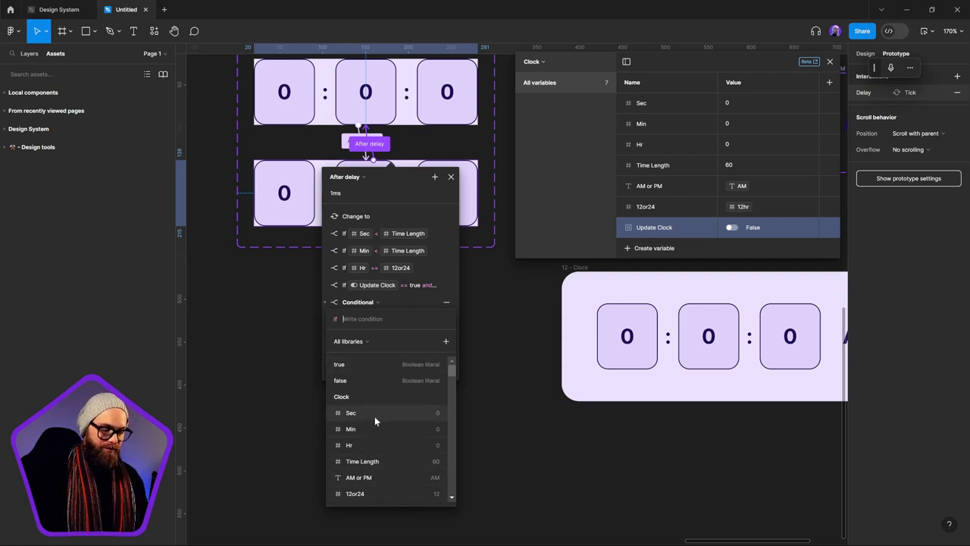
{"action": "type", "text": "update"}
{"action": "left_click", "coordinate": [377, 368]}
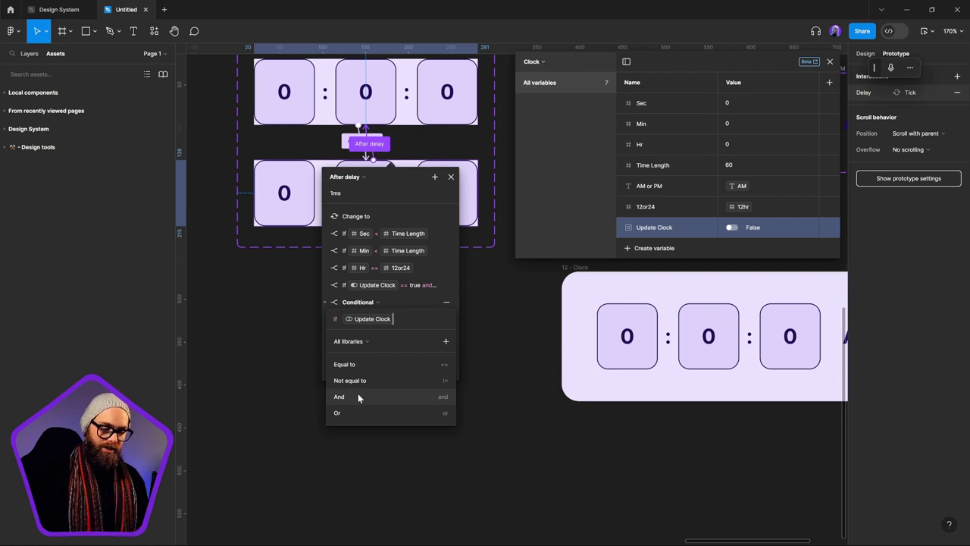
{"action": "left_click", "coordinate": [356, 366]}
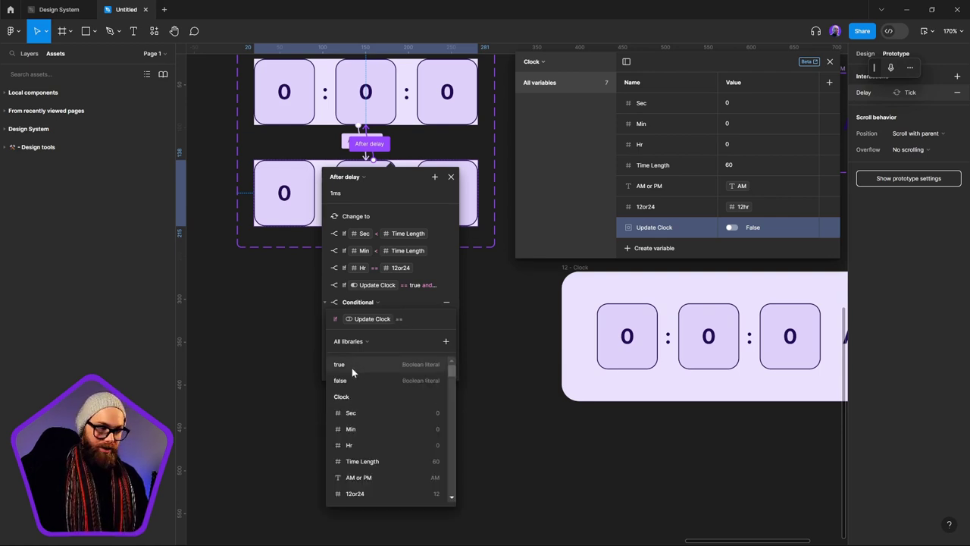
{"action": "left_click", "coordinate": [352, 366]}
Step: Extend the new conditional's expression with an and clause requiring AM or PM == the PM variable
{"action": "left_click", "coordinate": [349, 397]}
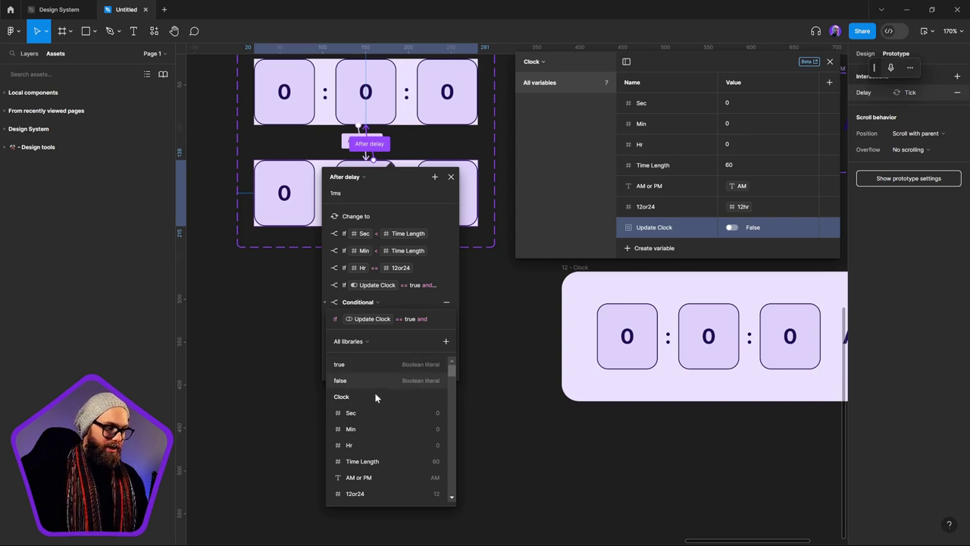
{"action": "left_click", "coordinate": [384, 476]}
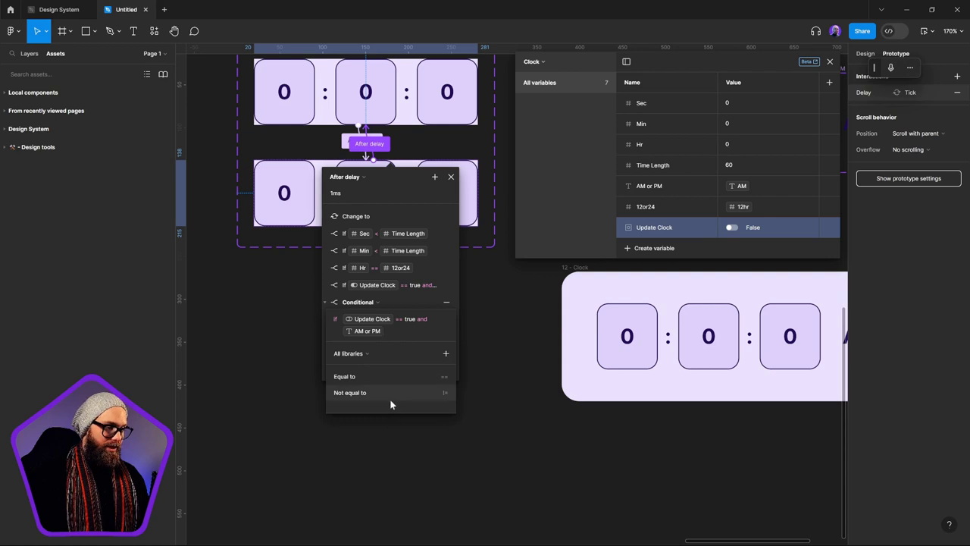
{"action": "type", "text": "="}
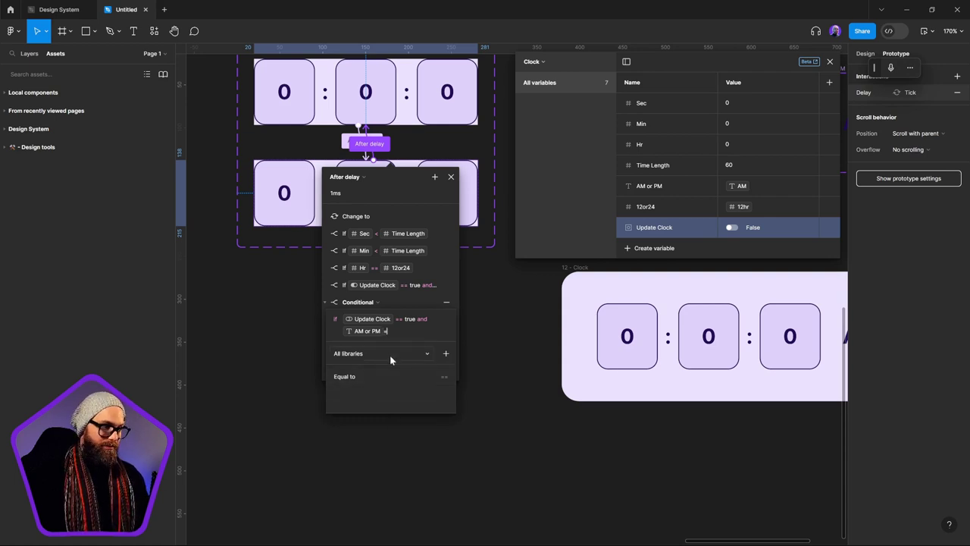
{"action": "key", "text": "BackSpace"}
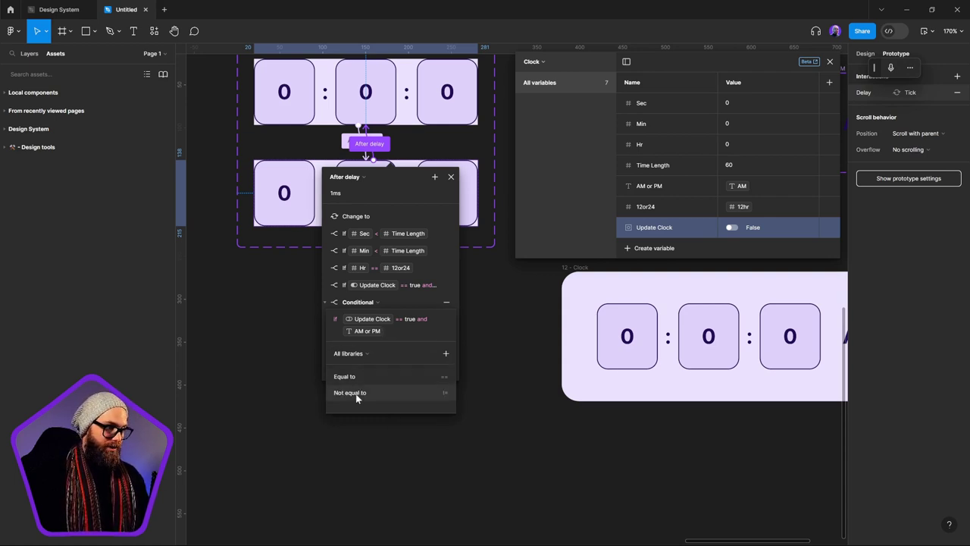
{"action": "left_click", "coordinate": [379, 378]}
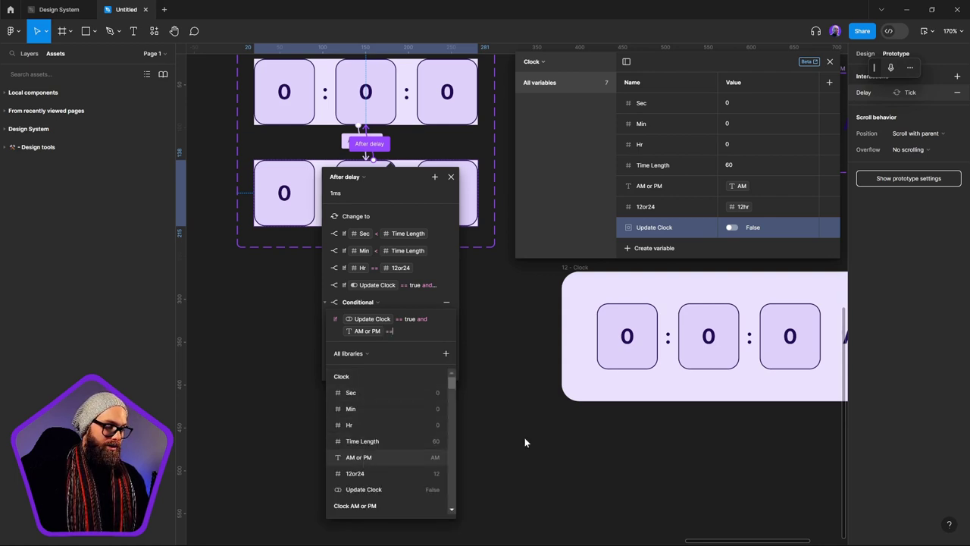
{"action": "scroll", "coordinate": [452, 383], "scroll_direction": "down", "scroll_amount": 2}
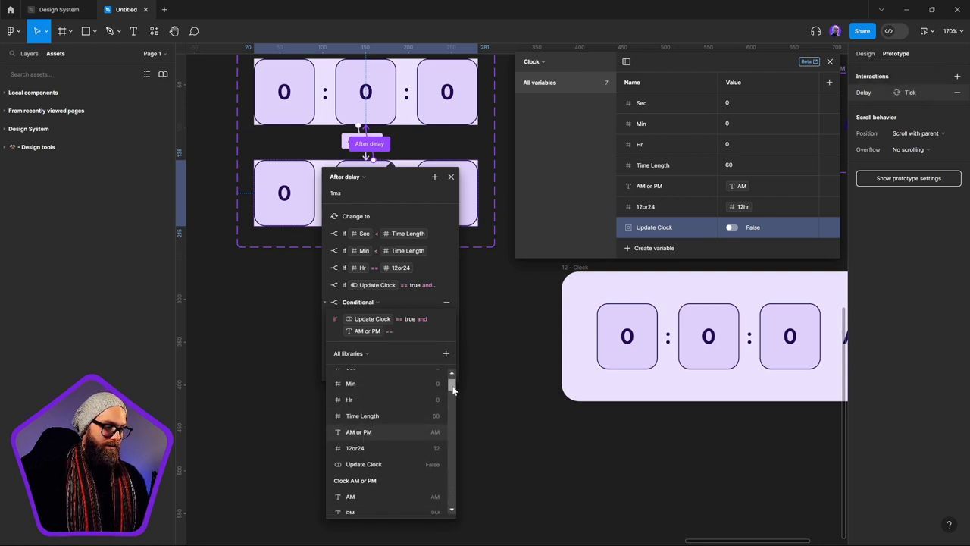
{"action": "left_click", "coordinate": [364, 506]}
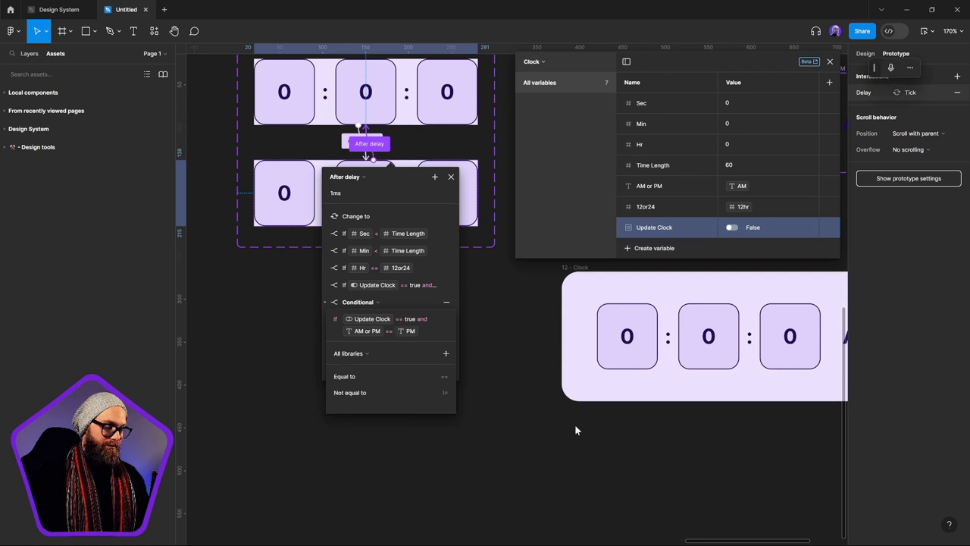
{"action": "key", "text": "Escape"}
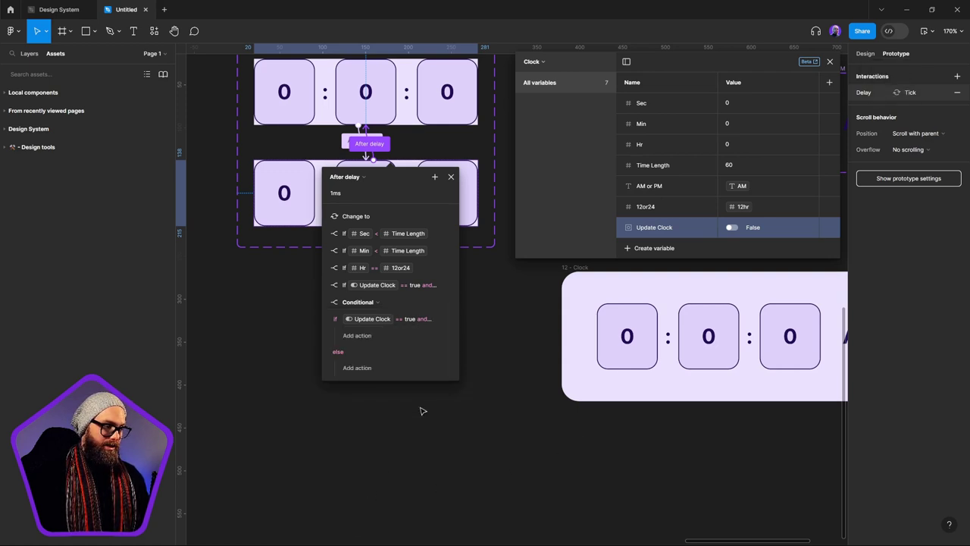
Step: Add a Set variable action under the new conditional that sets Update Clock to the expression false == false
{"action": "left_click", "coordinate": [361, 336]}
{"action": "left_click", "coordinate": [364, 398]}
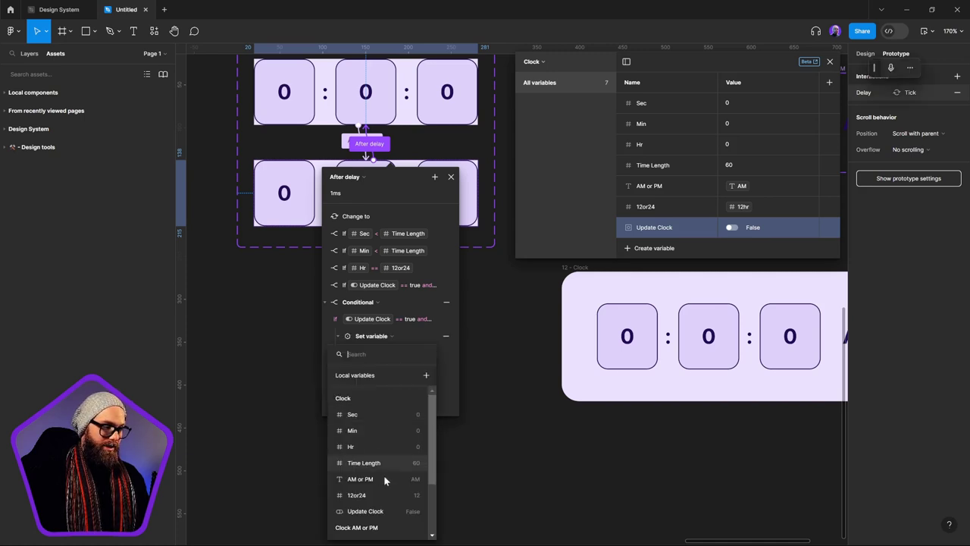
{"action": "left_click", "coordinate": [393, 510]}
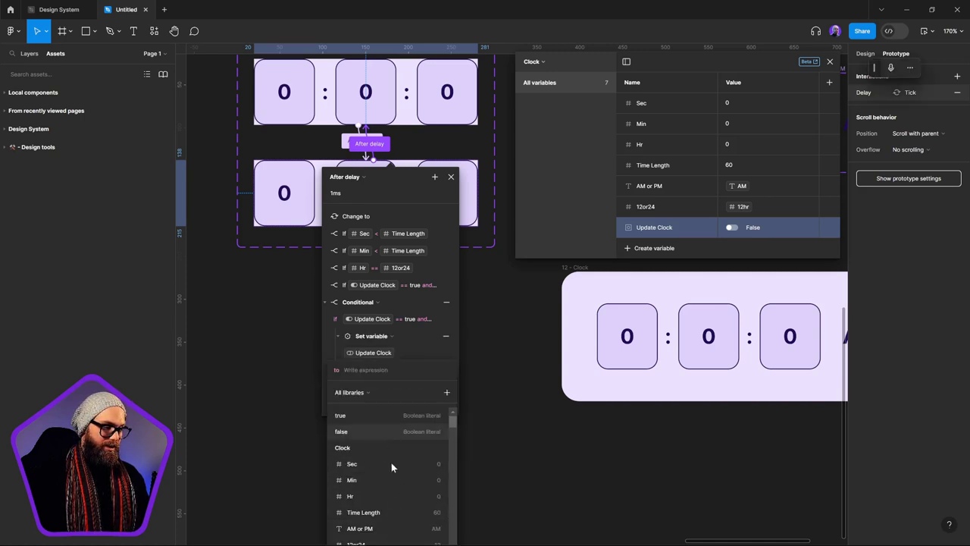
{"action": "left_click", "coordinate": [344, 431]}
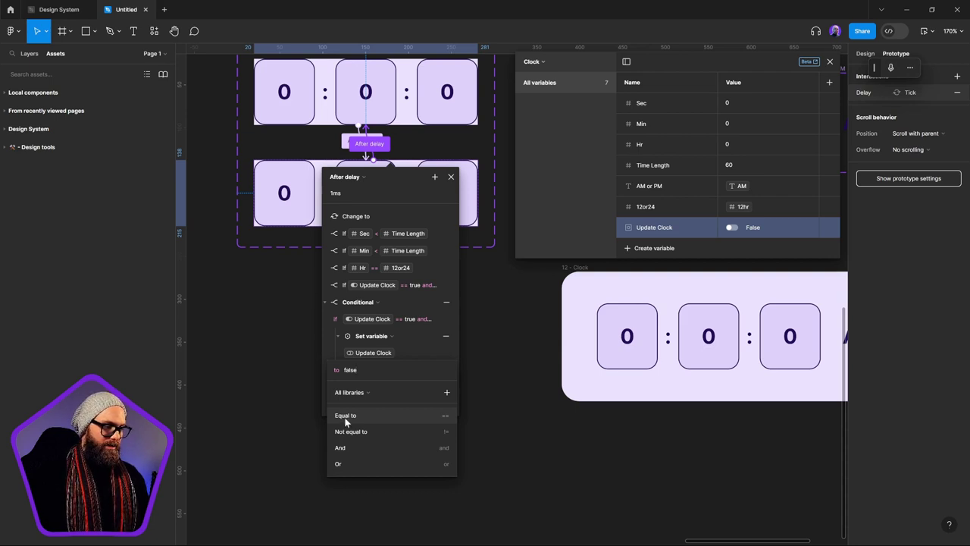
{"action": "left_click", "coordinate": [345, 416]}
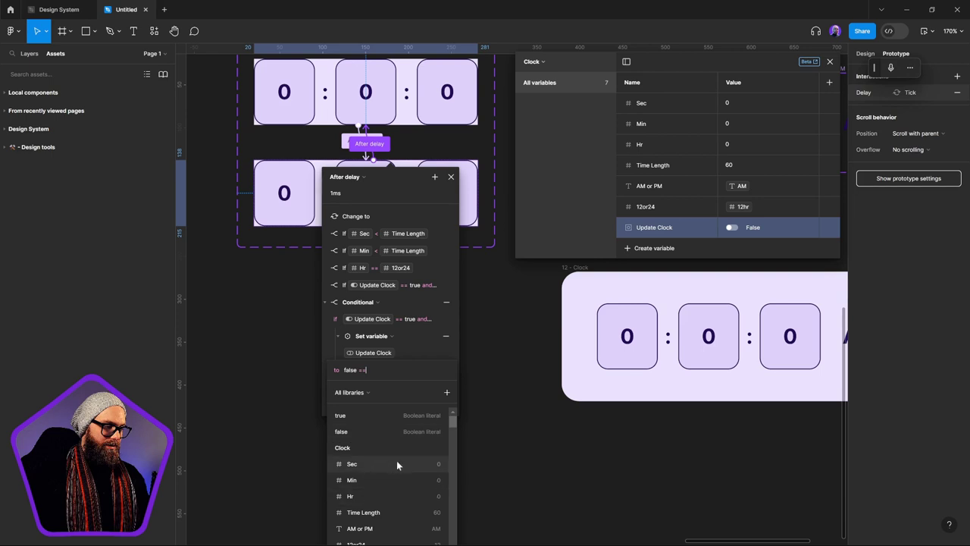
{"action": "left_click", "coordinate": [345, 432]}
{"action": "left_click", "coordinate": [489, 472]}
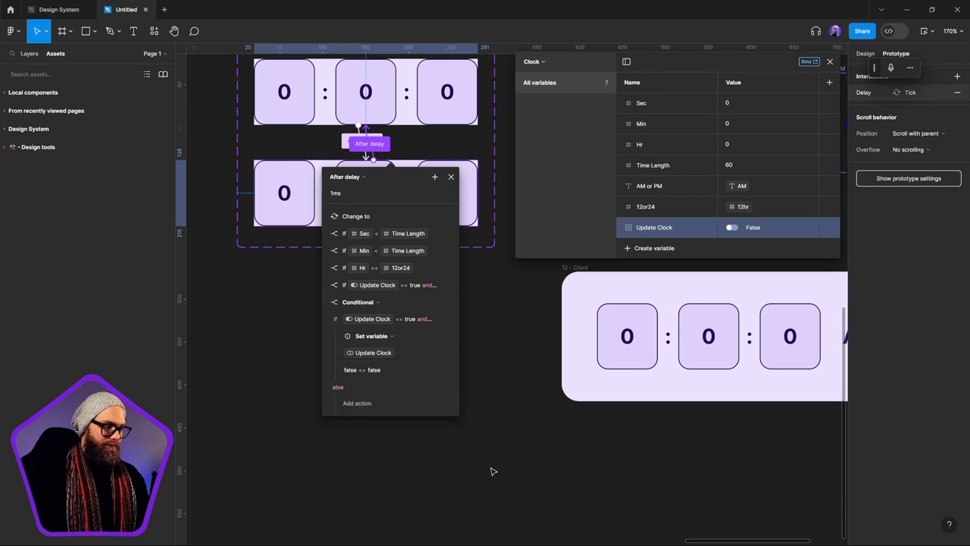
{"action": "left_click", "coordinate": [520, 503]}
Step: Reopen the After delay interaction and add a second Set variable action under the last conditional, setting AM or PM to the AM variable
{"action": "left_click", "coordinate": [369, 143]}
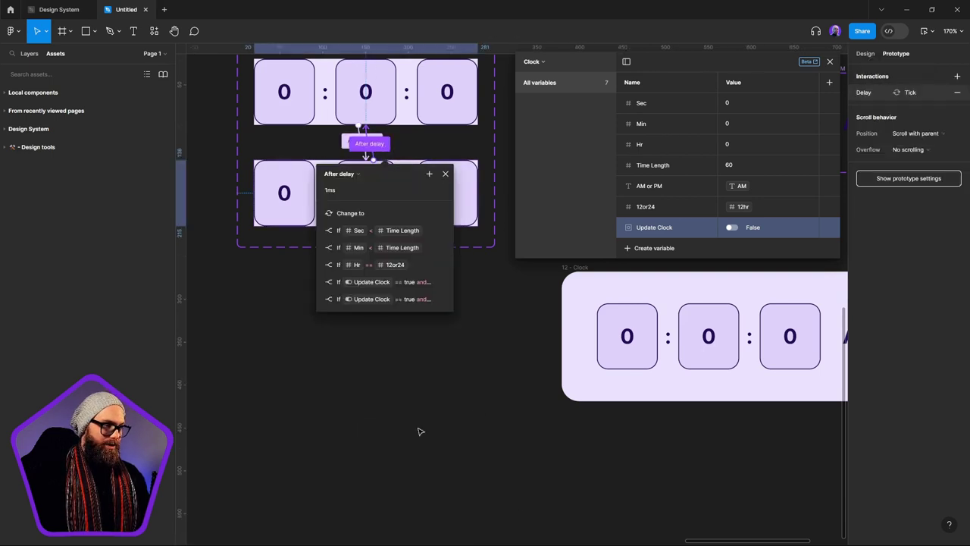
{"action": "left_click", "coordinate": [319, 301]}
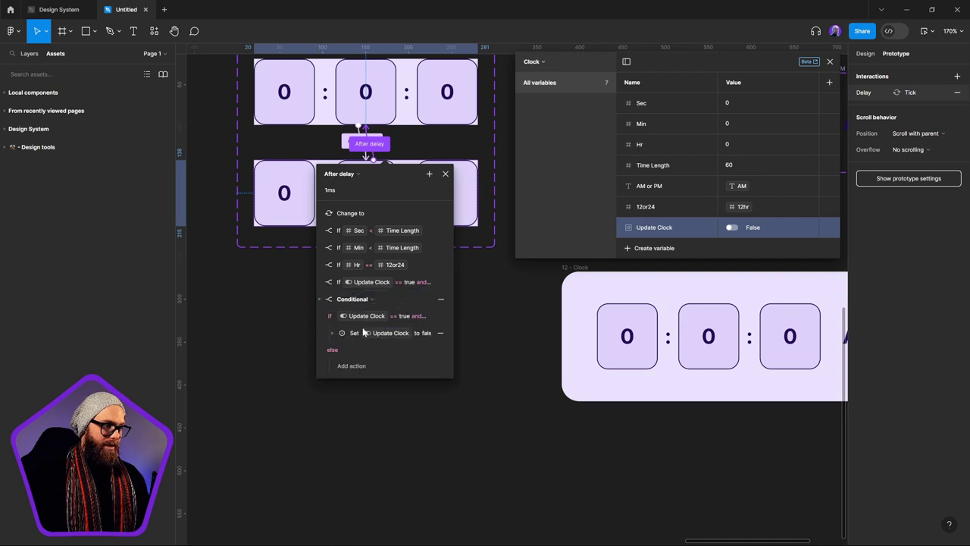
{"action": "left_click", "coordinate": [442, 316]}
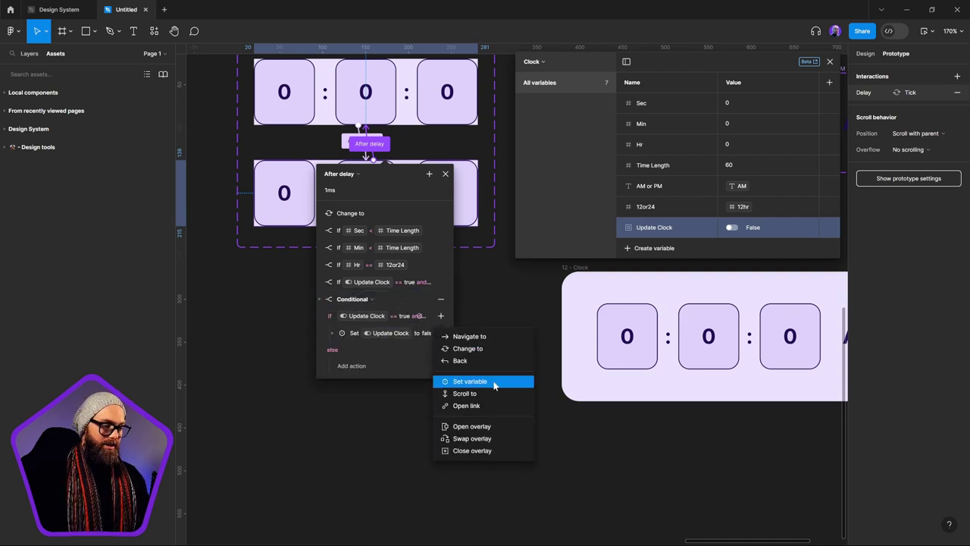
{"action": "left_click", "coordinate": [463, 383]}
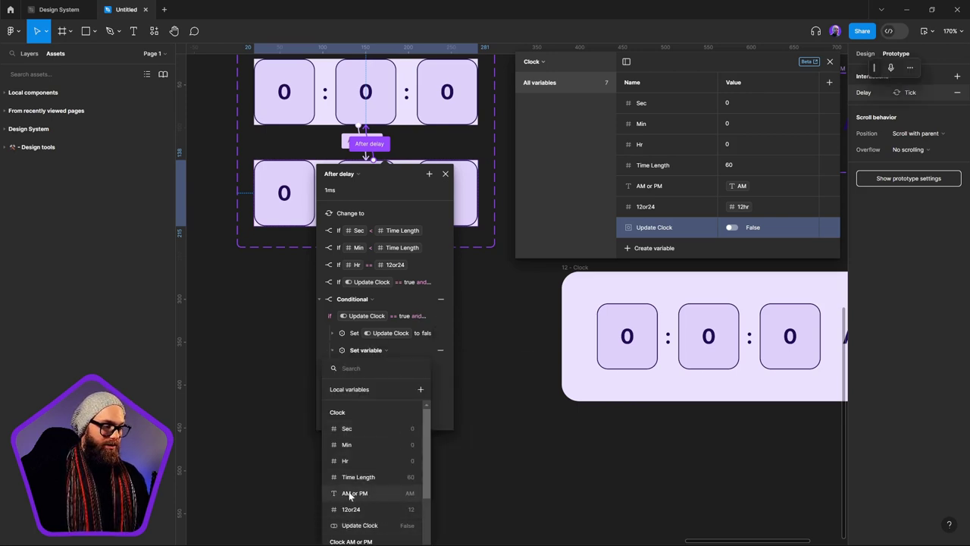
{"action": "left_click", "coordinate": [350, 493]}
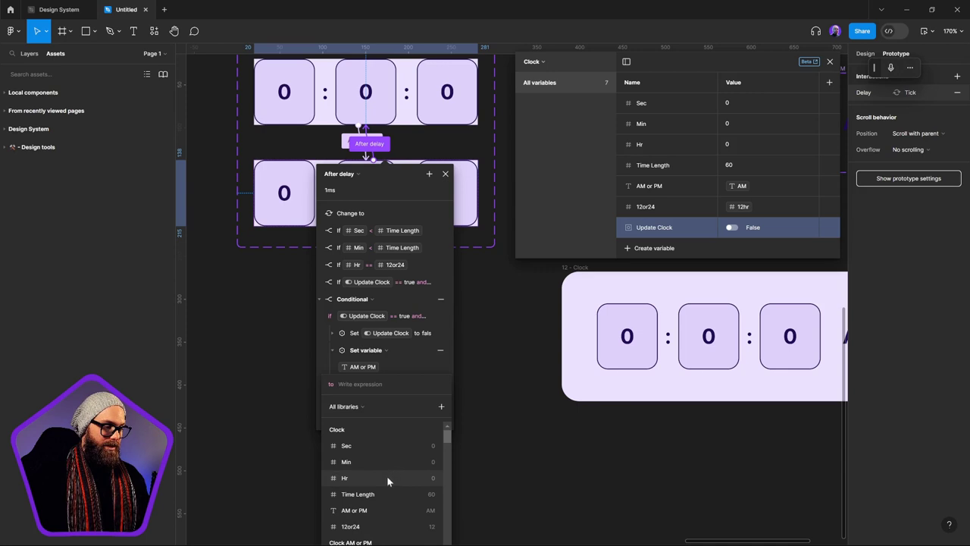
{"action": "scroll", "coordinate": [425, 474], "scroll_direction": "down", "scroll_amount": 2}
{"action": "scroll", "coordinate": [425, 475], "scroll_direction": "down", "scroll_amount": 2}
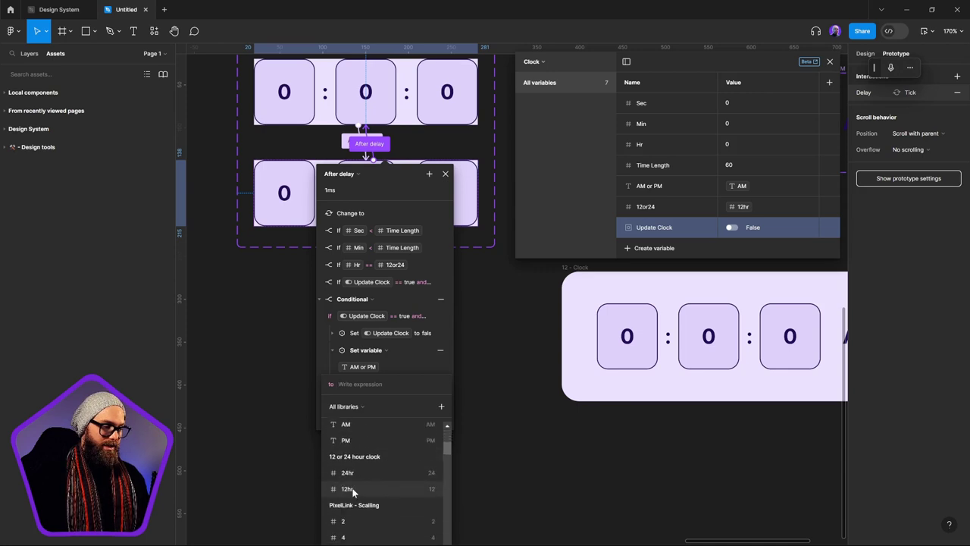
{"action": "left_click", "coordinate": [361, 426]}
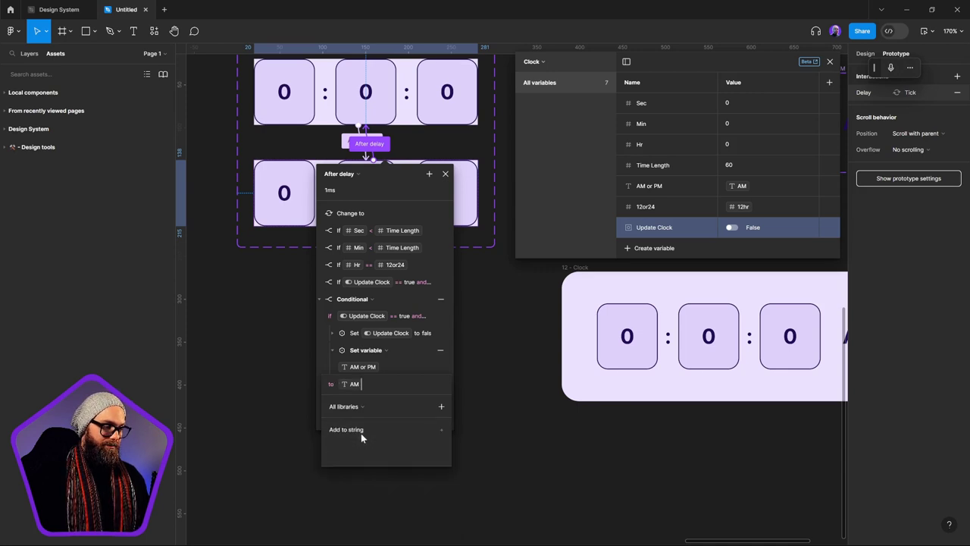
{"action": "left_click", "coordinate": [477, 454]}
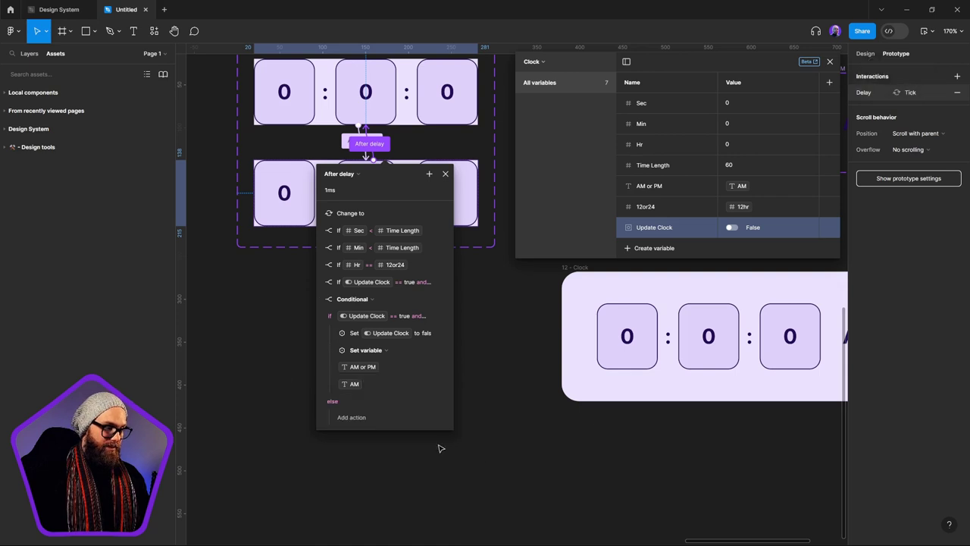
Step: Review the if expressions and Set variable actions of both Update Clock conditionals, starting with the last one
{"action": "left_click", "coordinate": [333, 334]}
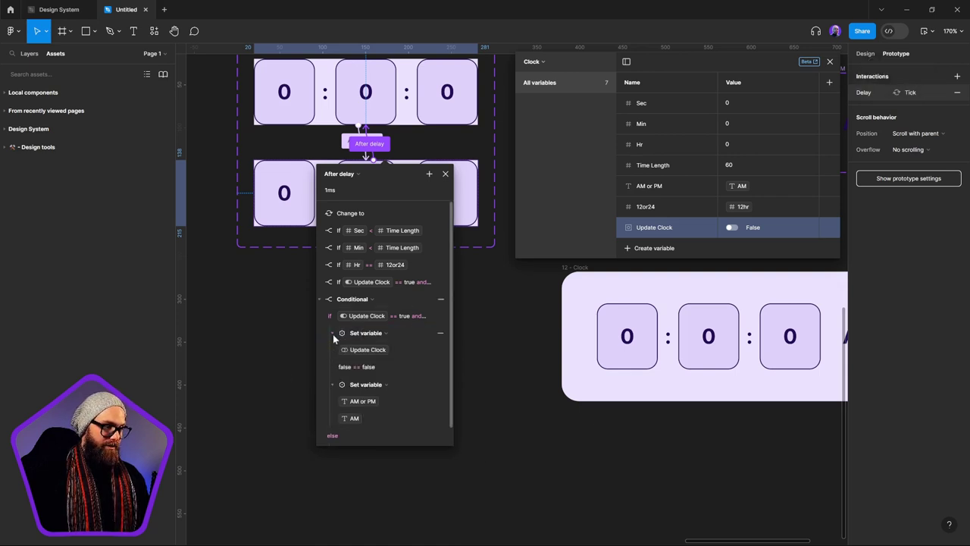
{"action": "left_click", "coordinate": [405, 317]}
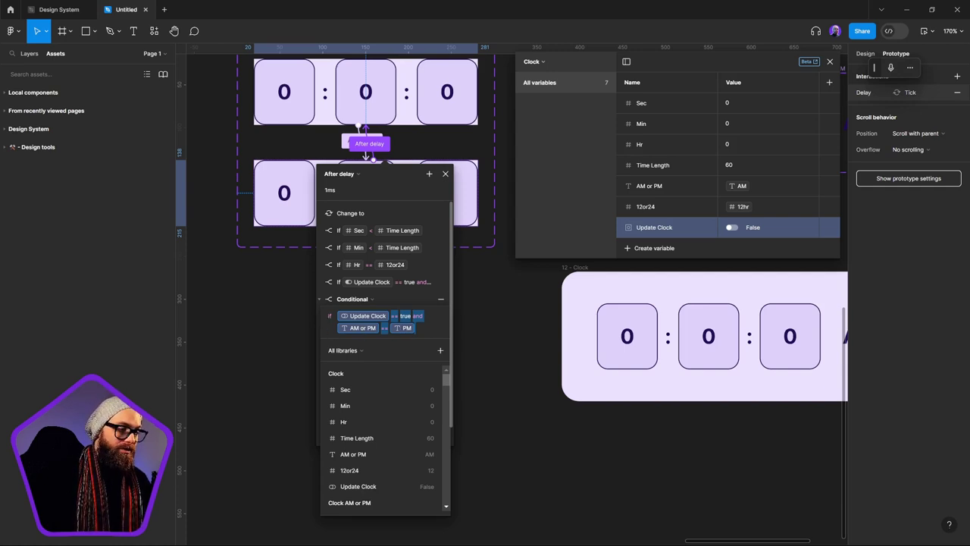
{"action": "left_click", "coordinate": [319, 310]}
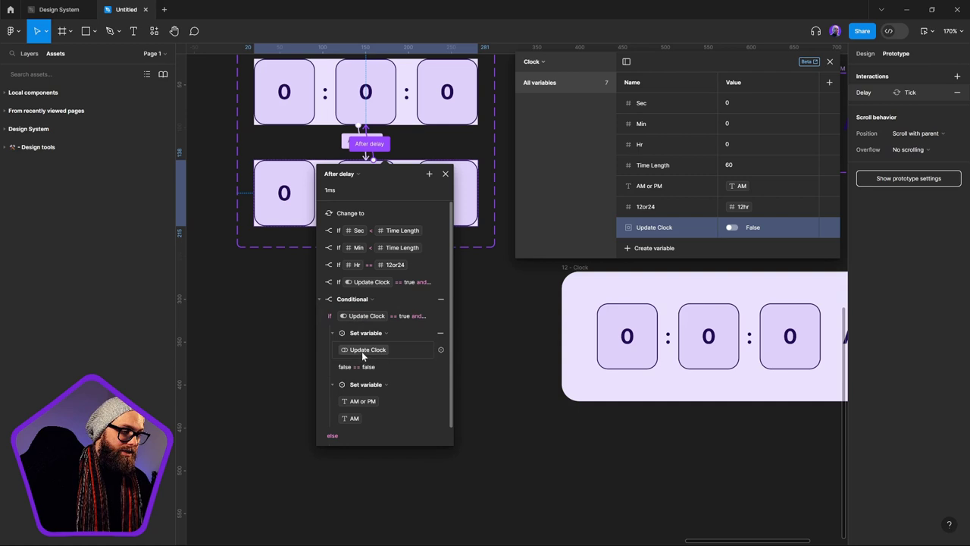
{"action": "left_click", "coordinate": [332, 333]}
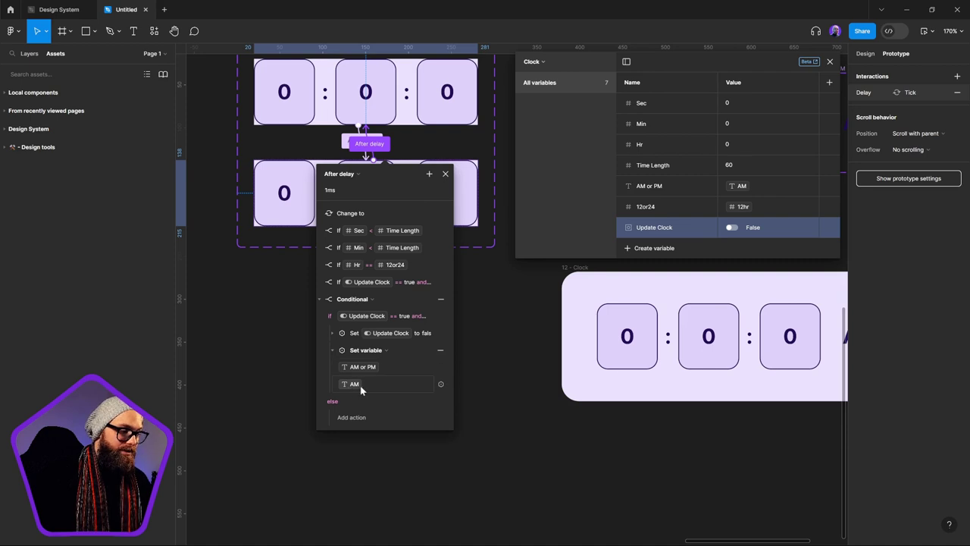
{"action": "left_click", "coordinate": [332, 350]}
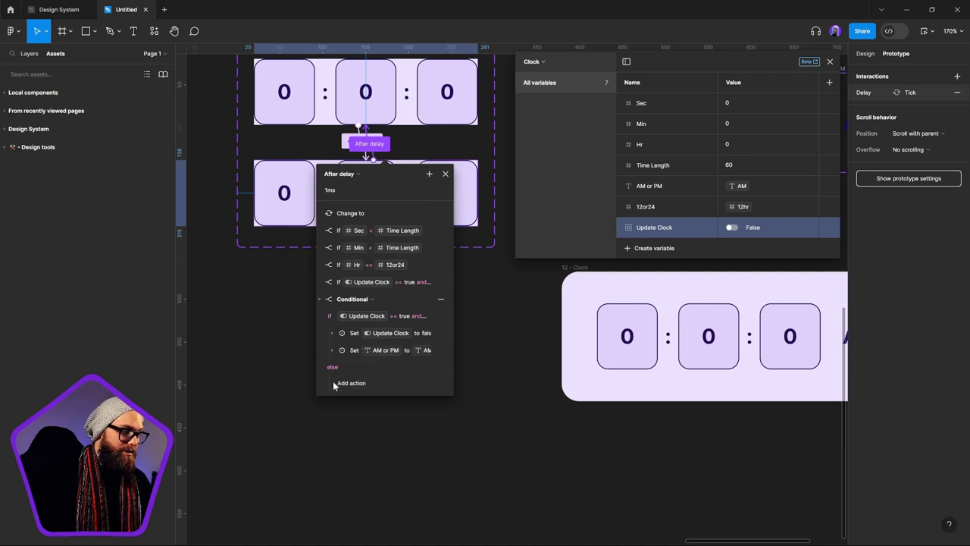
{"action": "left_click", "coordinate": [321, 299]}
{"action": "left_click", "coordinate": [319, 282]}
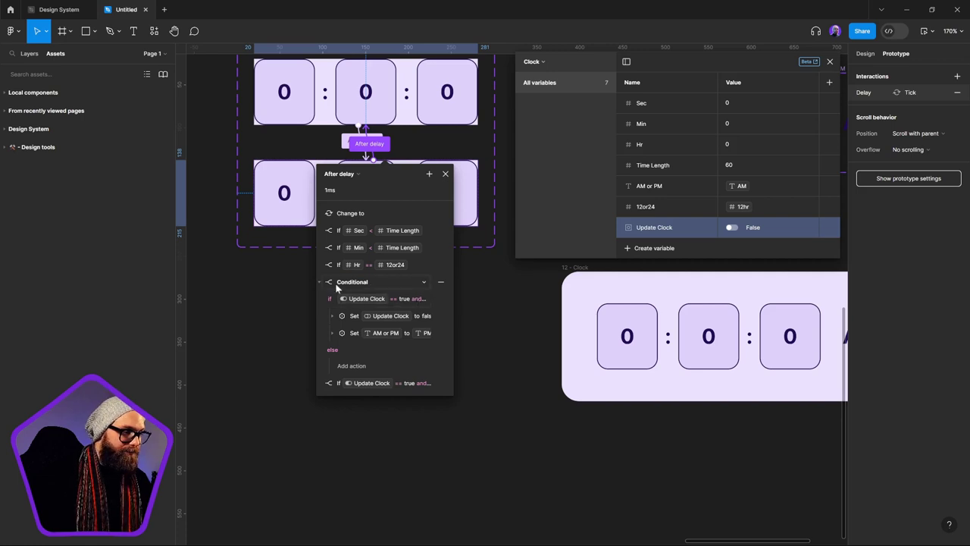
{"action": "left_click", "coordinate": [364, 299]}
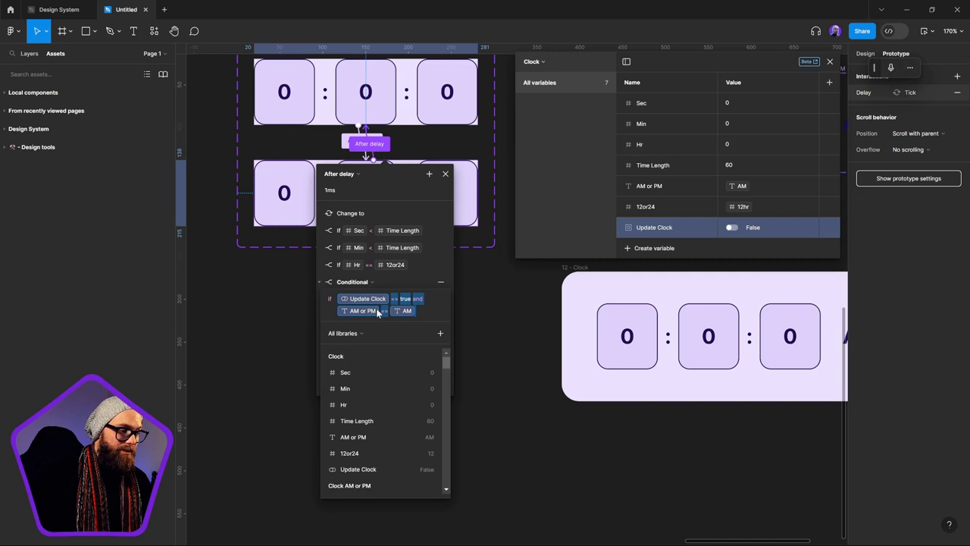
{"action": "left_click", "coordinate": [319, 293]}
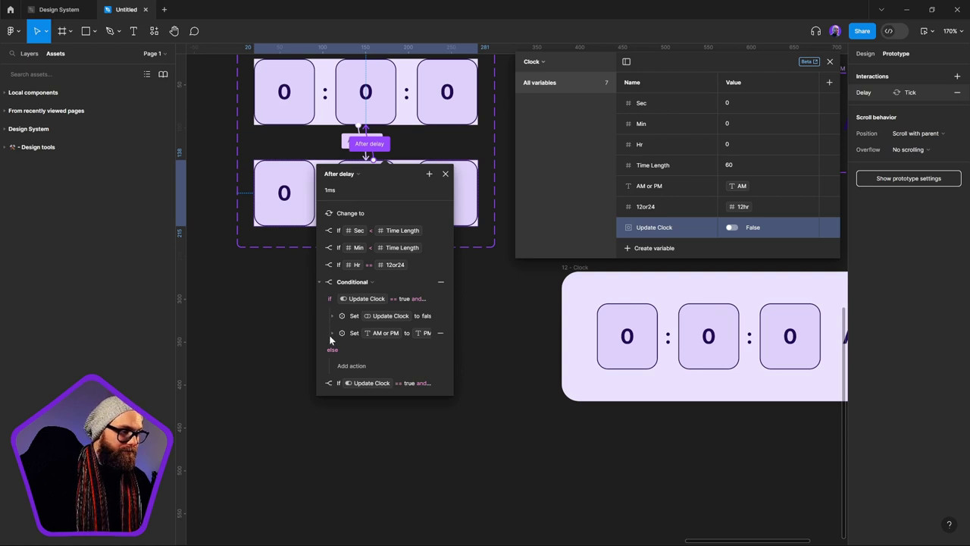
{"action": "left_click", "coordinate": [332, 315]}
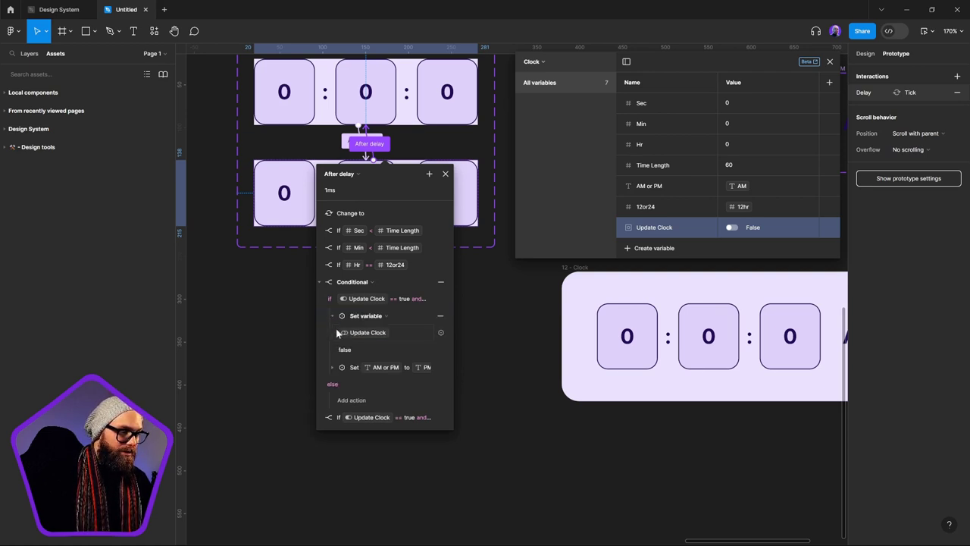
{"action": "left_click", "coordinate": [332, 315]}
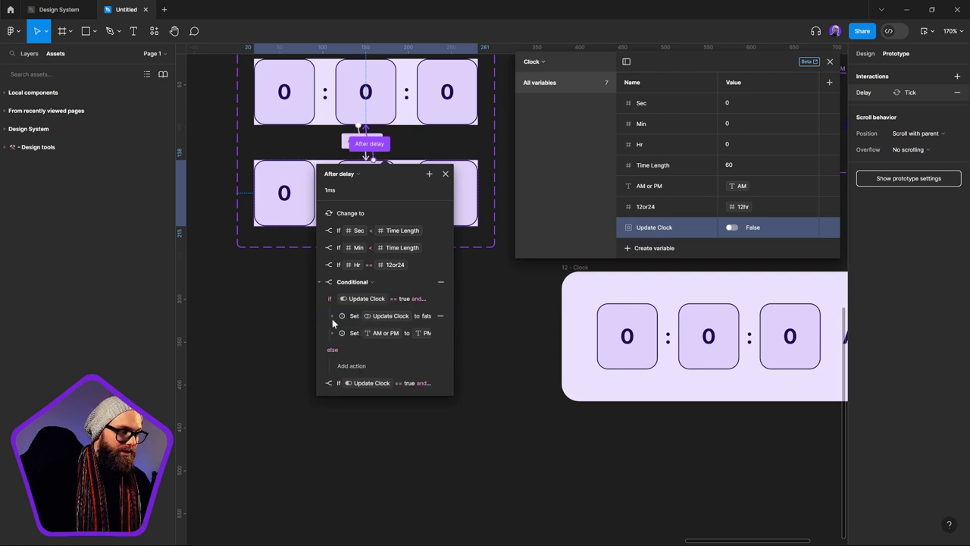
{"action": "left_click", "coordinate": [332, 333]}
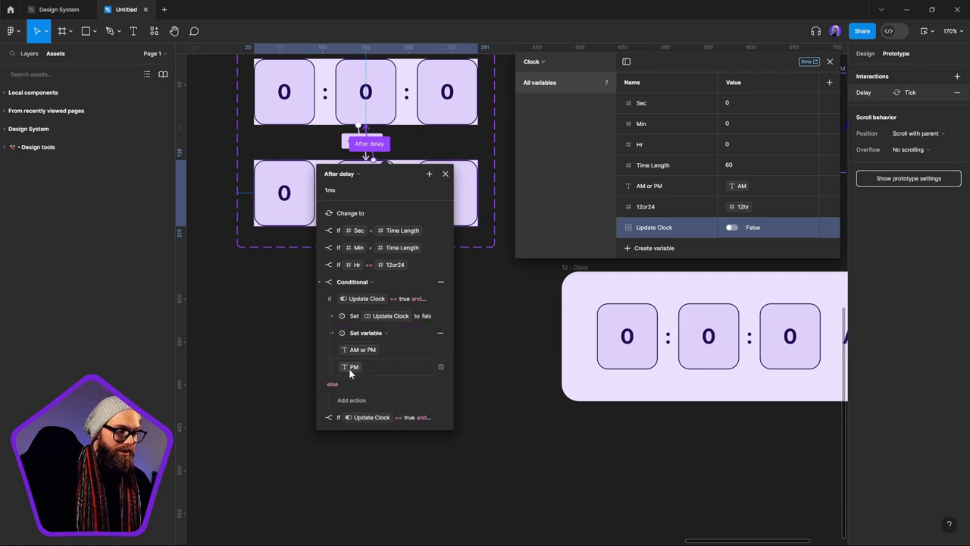
Step: Collapse the expanded Update Clock conditional and select the 12 - Clock frame that shows AM
{"action": "left_click", "coordinate": [332, 333]}
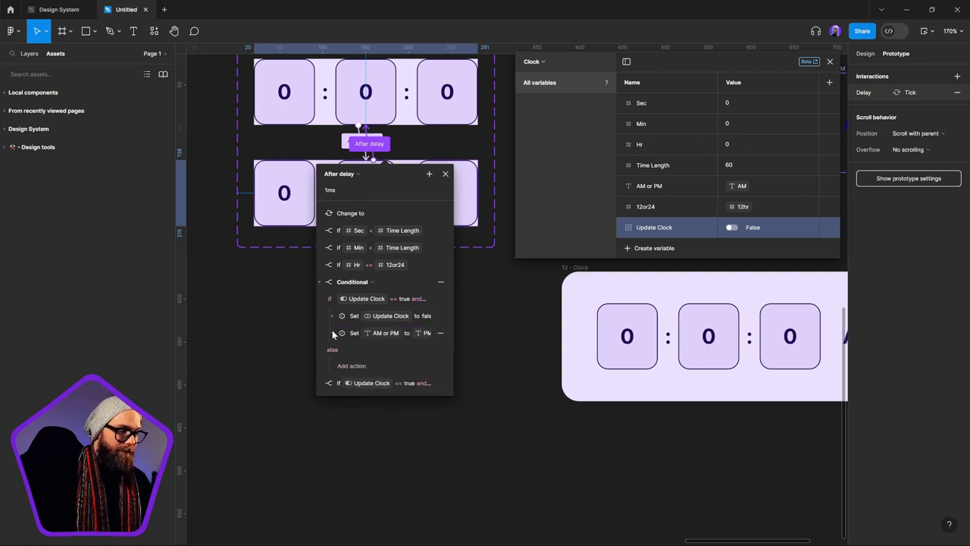
{"action": "left_click", "coordinate": [320, 282]}
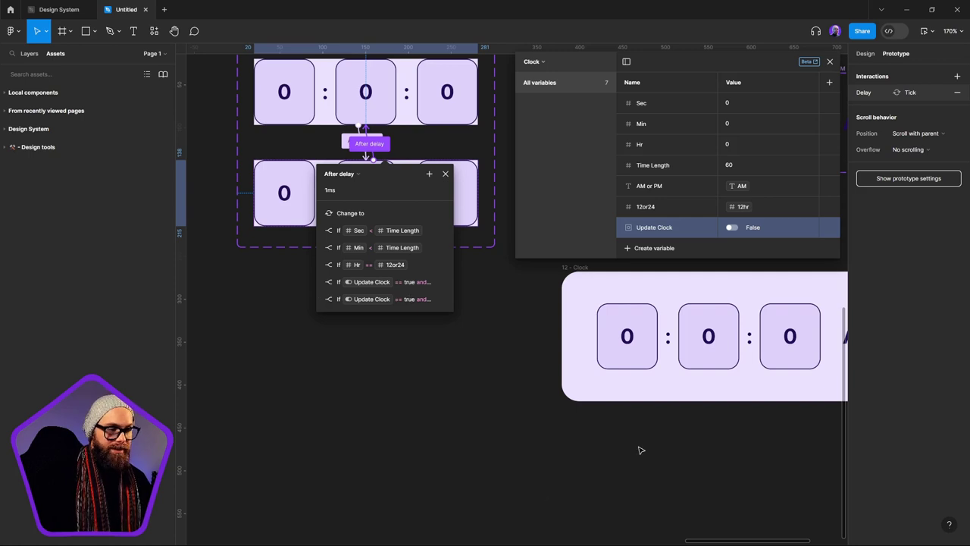
{"action": "scroll", "coordinate": [682, 417], "scroll_direction": "right", "scroll_amount": 3}
{"action": "scroll", "coordinate": [701, 413], "scroll_direction": "right", "scroll_amount": 5}
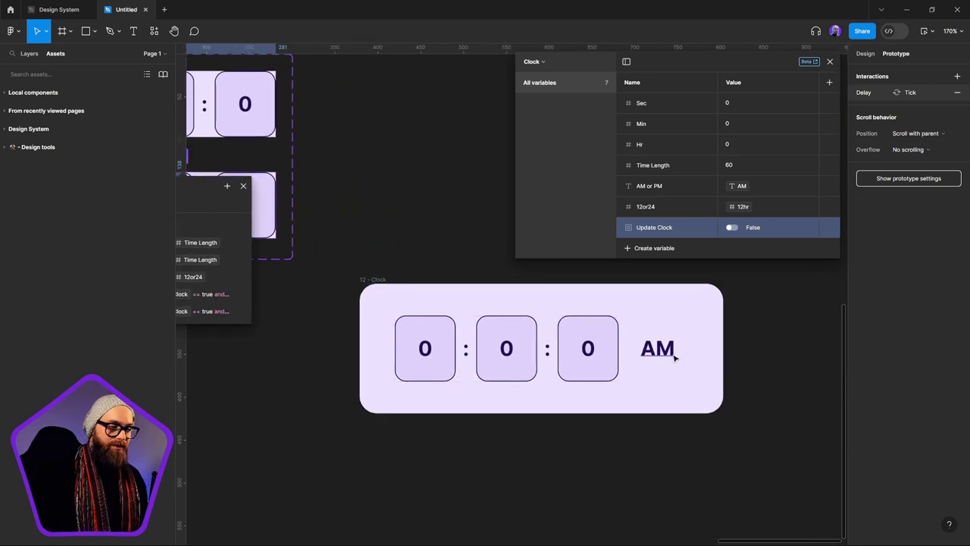
{"action": "scroll", "coordinate": [682, 385], "scroll_direction": "down", "scroll_amount": 5}
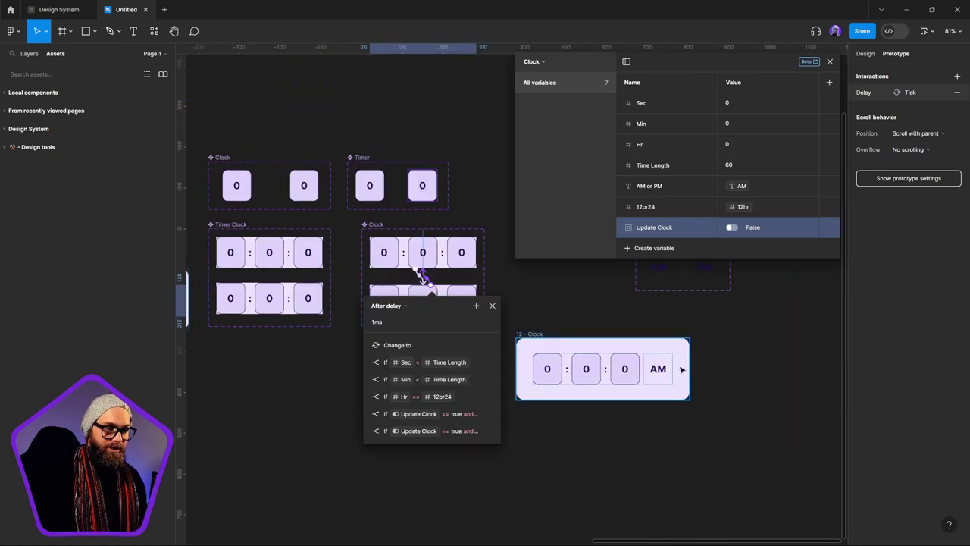
{"action": "left_click", "coordinate": [538, 336]}
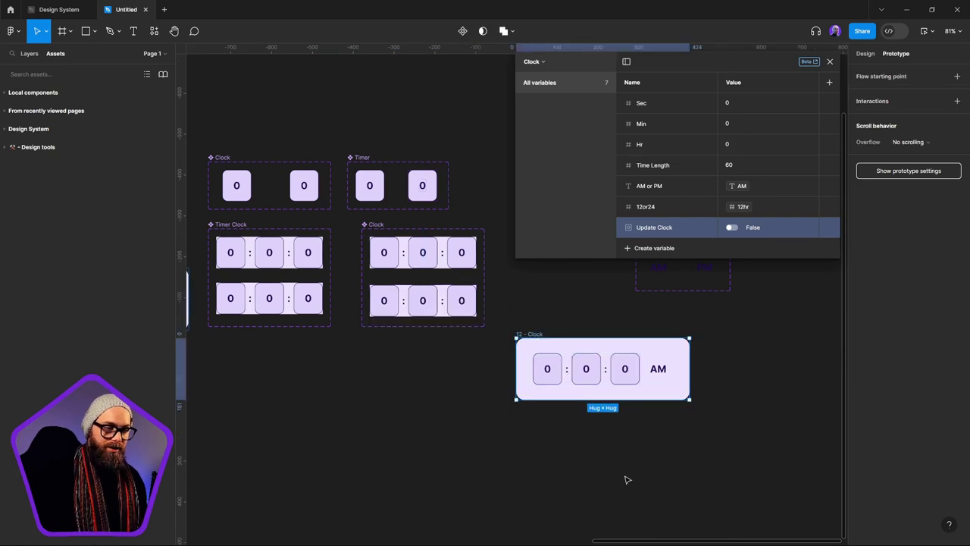
{"action": "scroll", "coordinate": [607, 463], "scroll_direction": "right", "scroll_amount": 3}
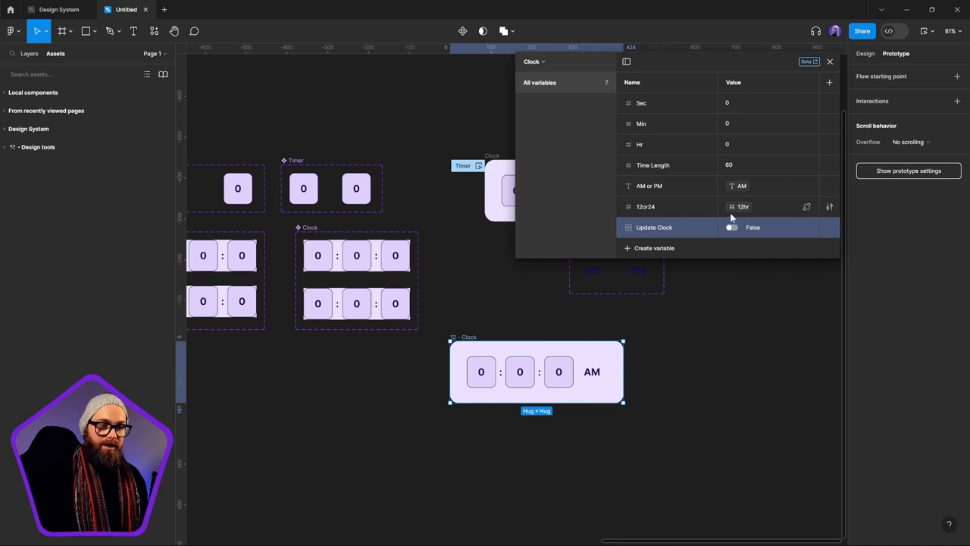
Step: Set the 12hr variable to 2 in the 12 or 24 hour clock collection
{"action": "left_click", "coordinate": [544, 63]}
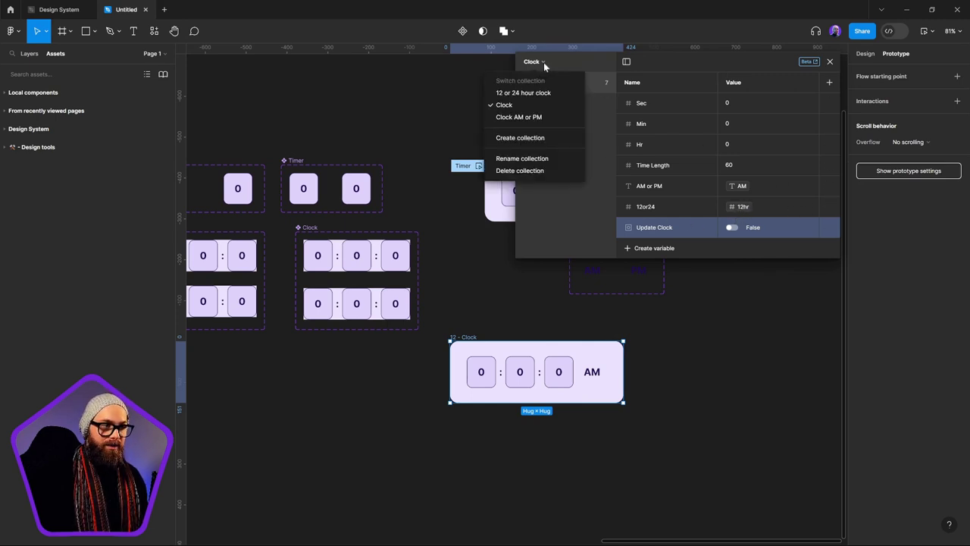
{"action": "left_click", "coordinate": [518, 95]}
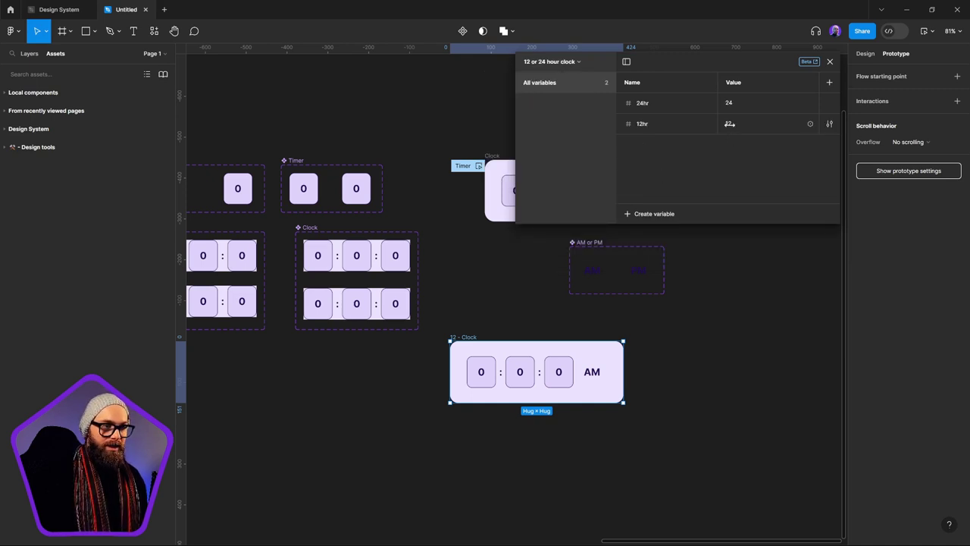
{"action": "double_click", "coordinate": [788, 127]}
{"action": "type", "text": "2"}
{"action": "key", "text": "Return"}
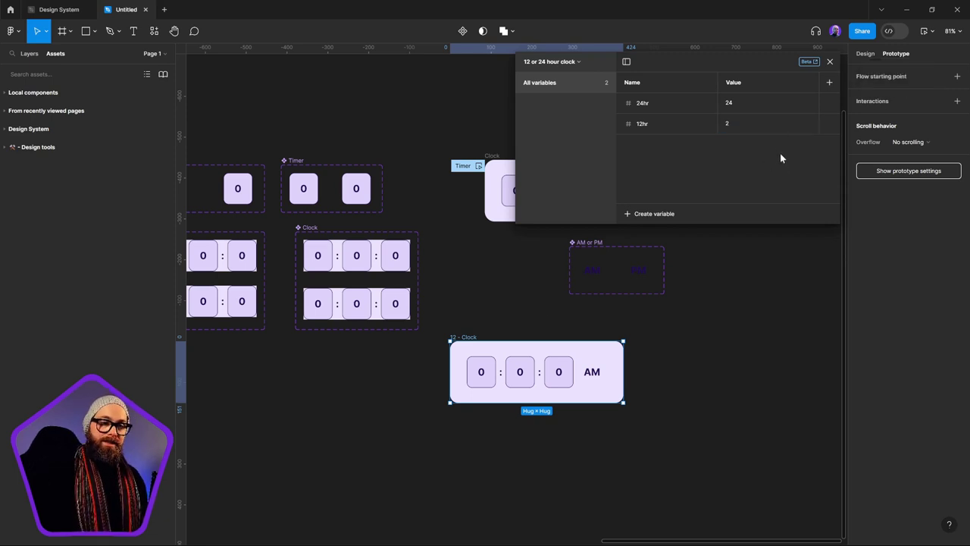
Step: Open a preview of the 12 - Clock frame and set Time Length to 2 in the Clock collection
{"action": "left_click", "coordinate": [935, 33]}
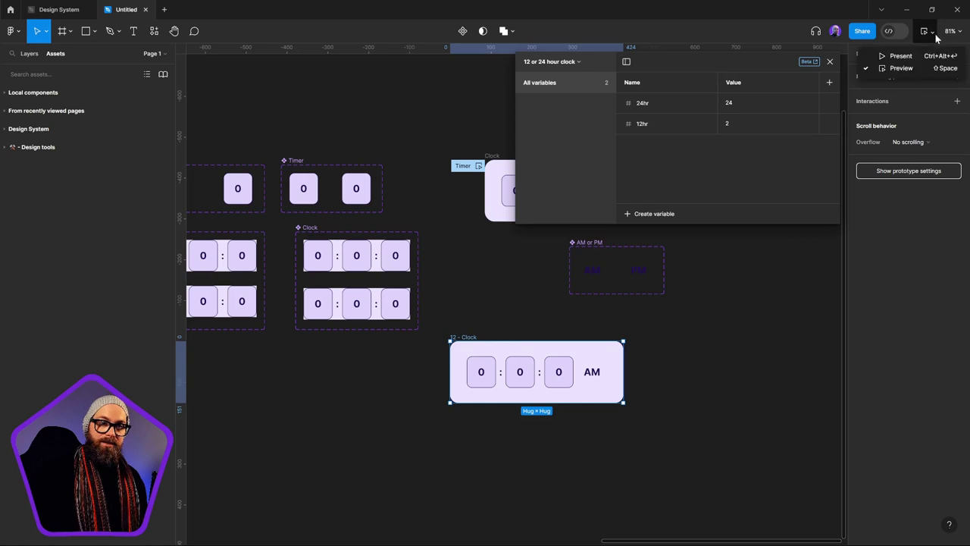
{"action": "left_click", "coordinate": [929, 68]}
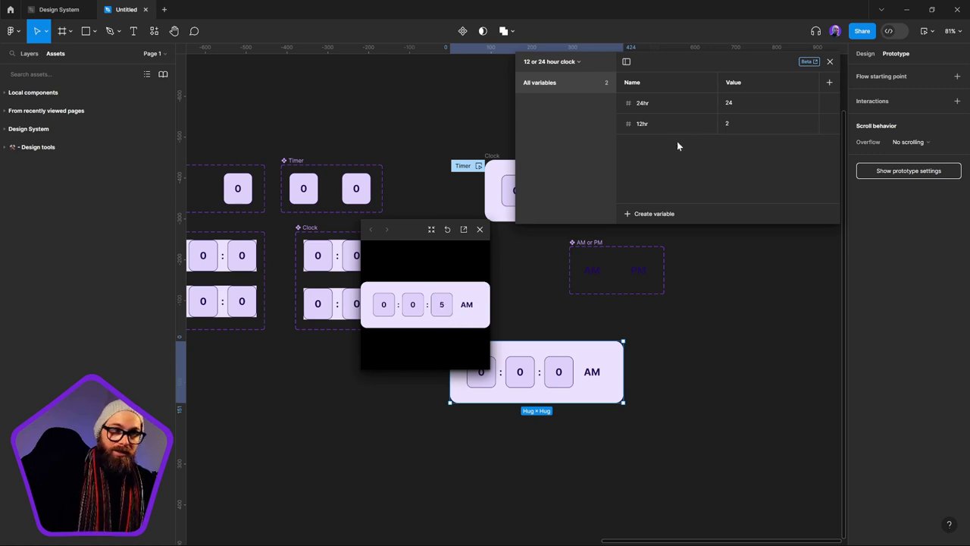
{"action": "left_click", "coordinate": [578, 64]}
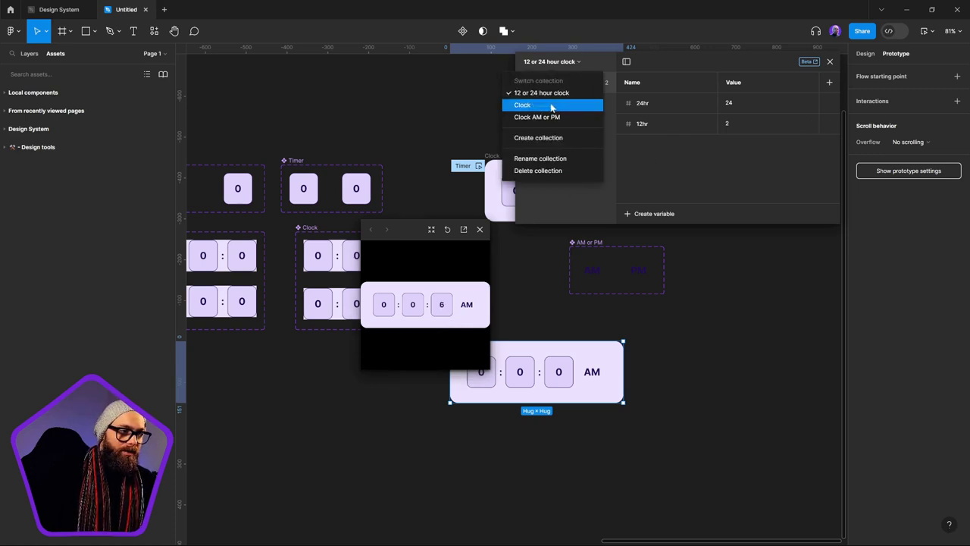
{"action": "left_click", "coordinate": [552, 106]}
{"action": "left_click", "coordinate": [741, 168]}
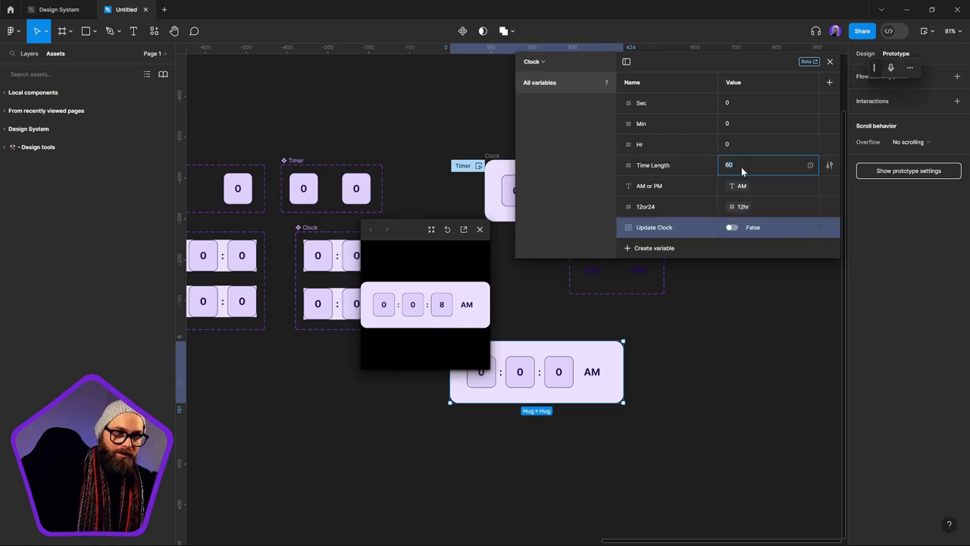
{"action": "type", "text": "2"}
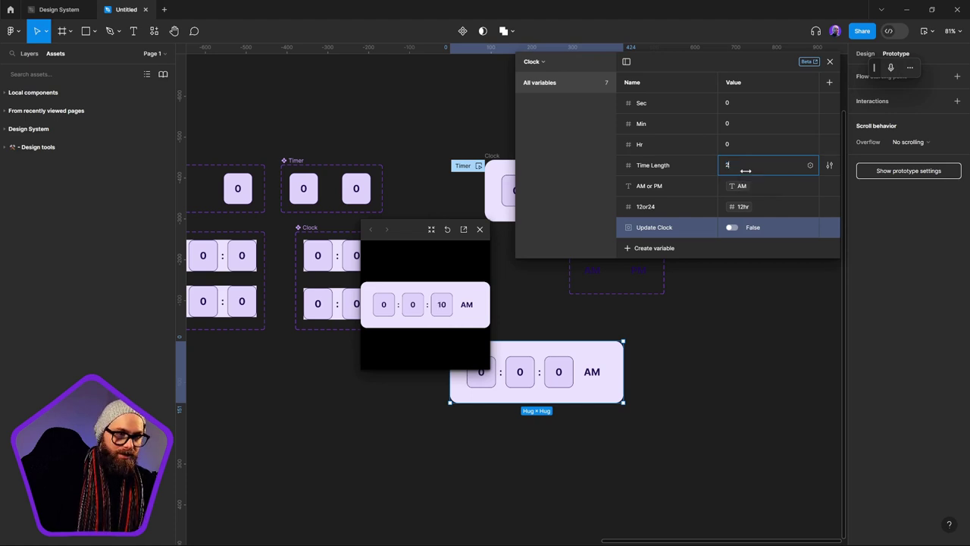
{"action": "key", "text": "Return"}
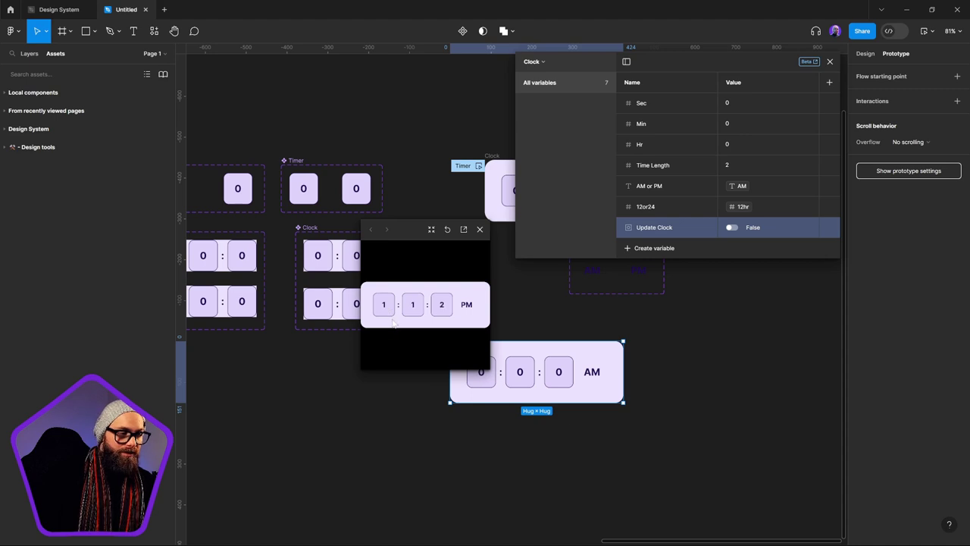
Step: Check the hour reset and the AM/PM switching in the running preview and close it
{"action": "left_click", "coordinate": [467, 307]}
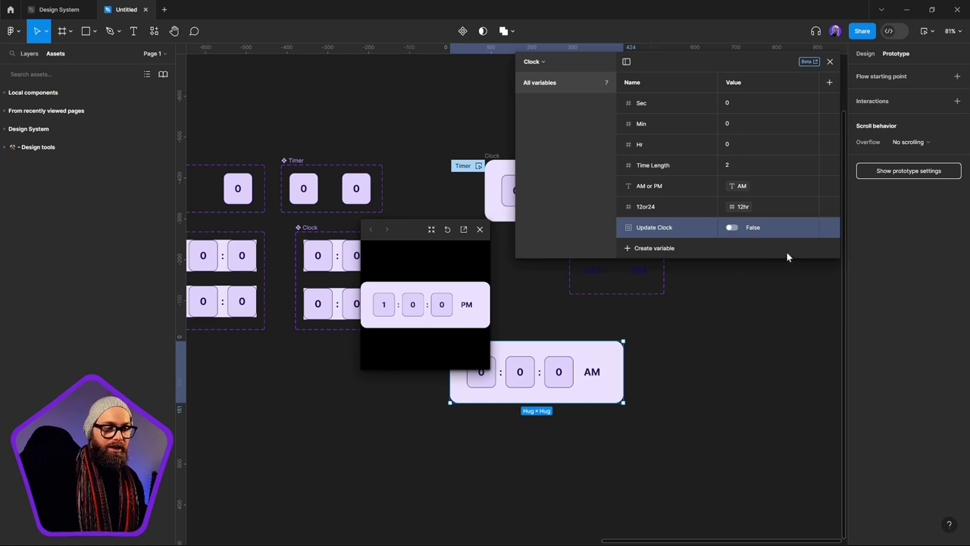
{"action": "left_click", "coordinate": [479, 230]}
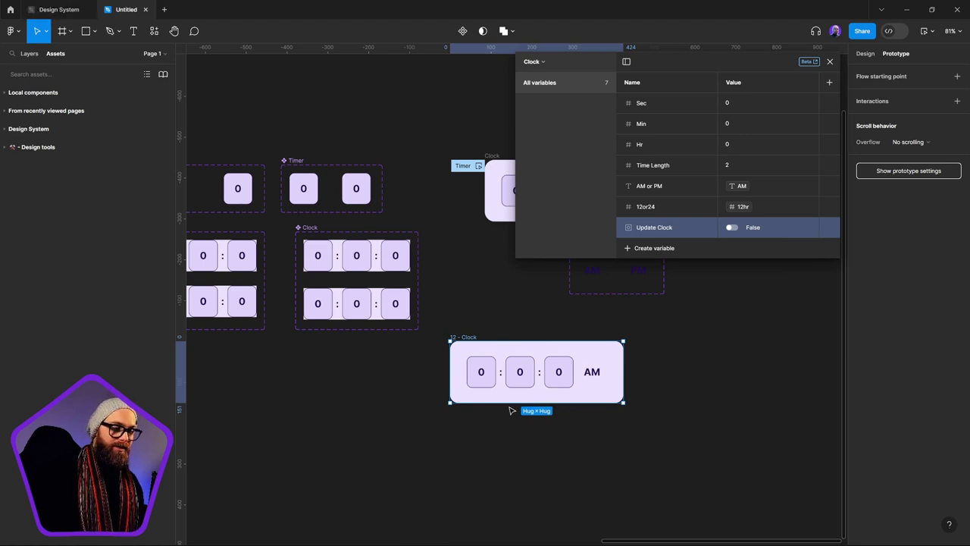
{"action": "left_click_drag", "start_coordinate": [508, 411], "coordinate": [508, 440]}
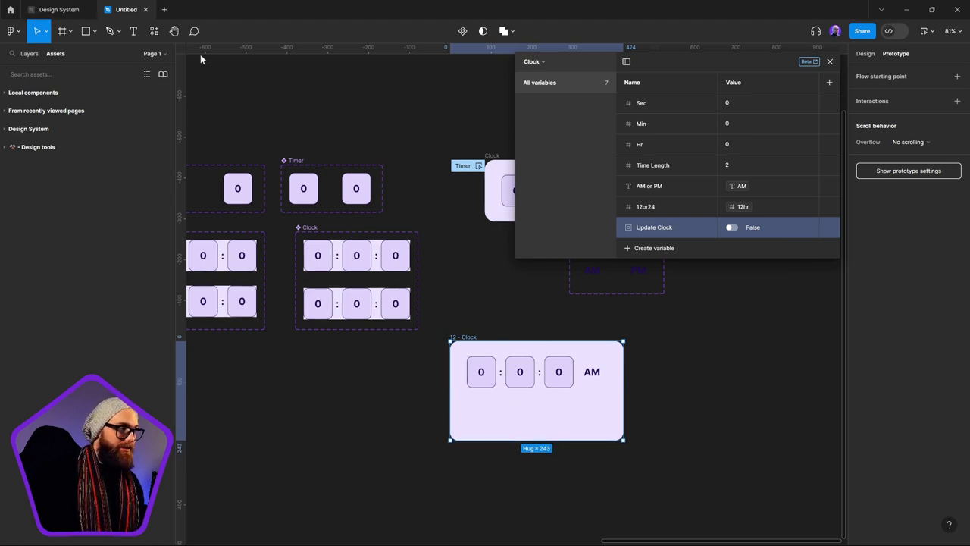
{"action": "key", "text": "ctrl+z"}
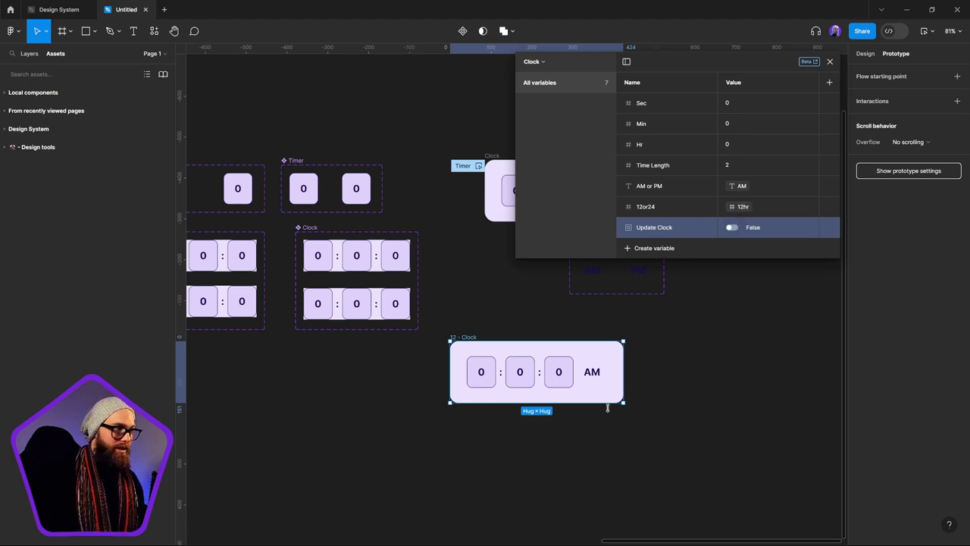
{"action": "left_click", "coordinate": [659, 424]}
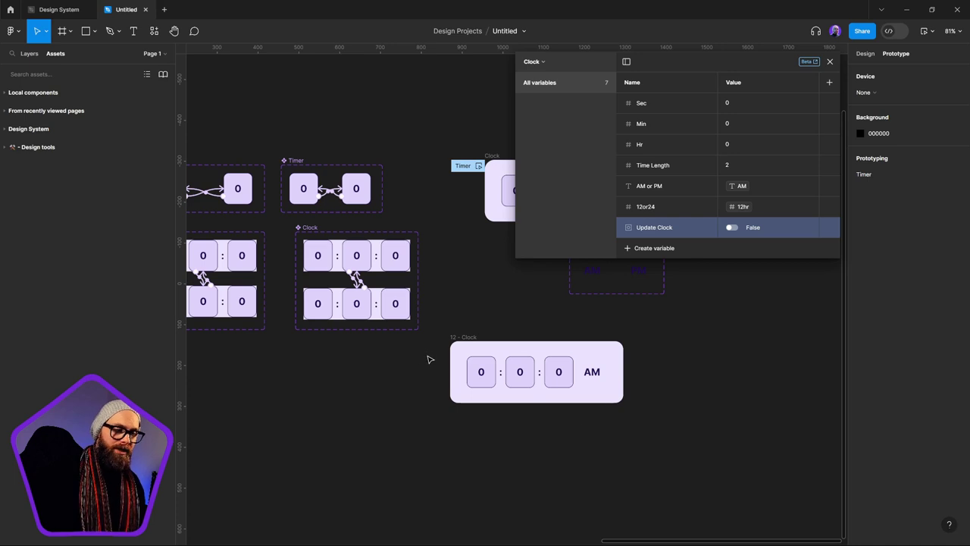
Step: Move the 12 - Clock frame showing AM beneath the Timer Clock and Clock component sets
{"action": "scroll", "coordinate": [433, 357], "scroll_direction": "left", "scroll_amount": 1}
{"action": "scroll", "coordinate": [433, 357], "scroll_direction": "up", "scroll_amount": 1}
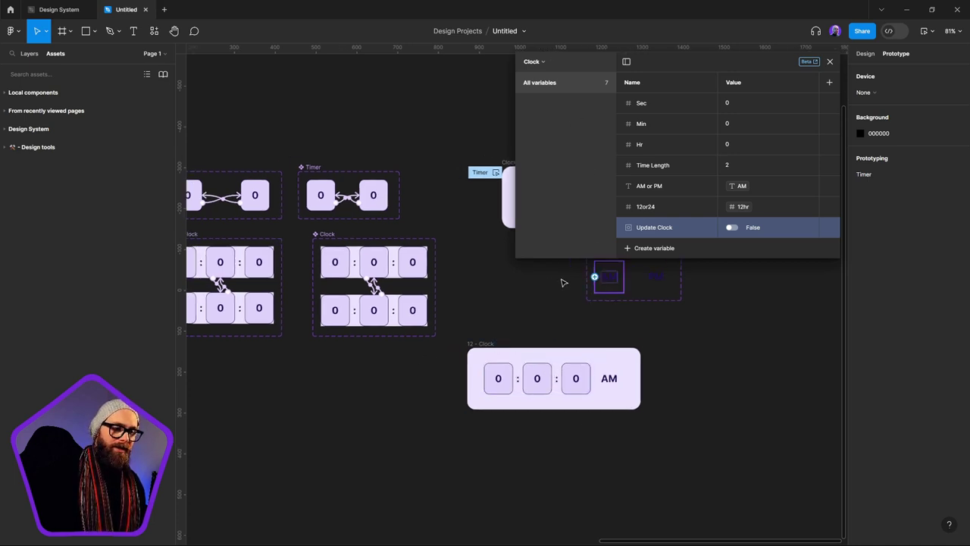
{"action": "left_click_drag", "start_coordinate": [501, 331], "coordinate": [287, 348]}
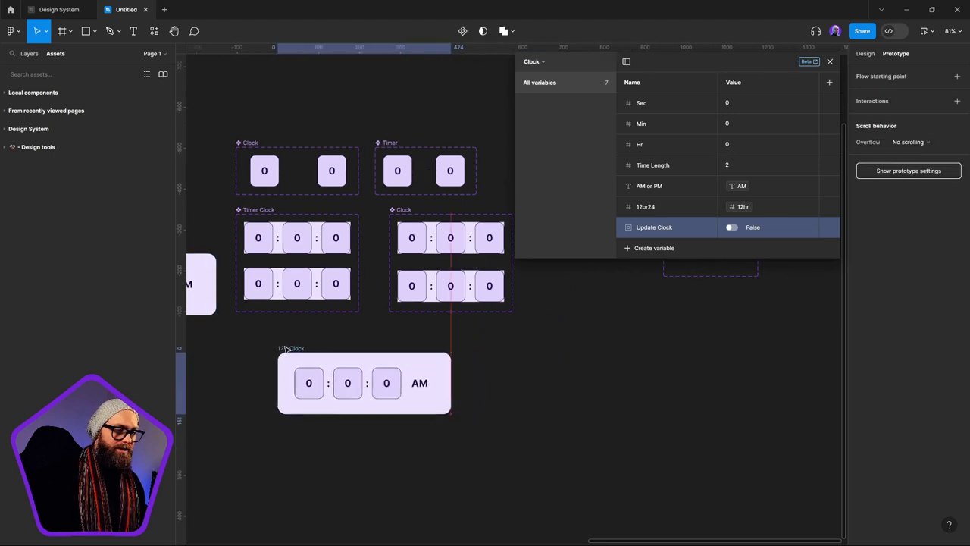
Step: Close the variables window and view the Dynamic Clock Design cover beside the clock frames
{"action": "scroll", "coordinate": [599, 377], "scroll_direction": "down", "scroll_amount": 5}
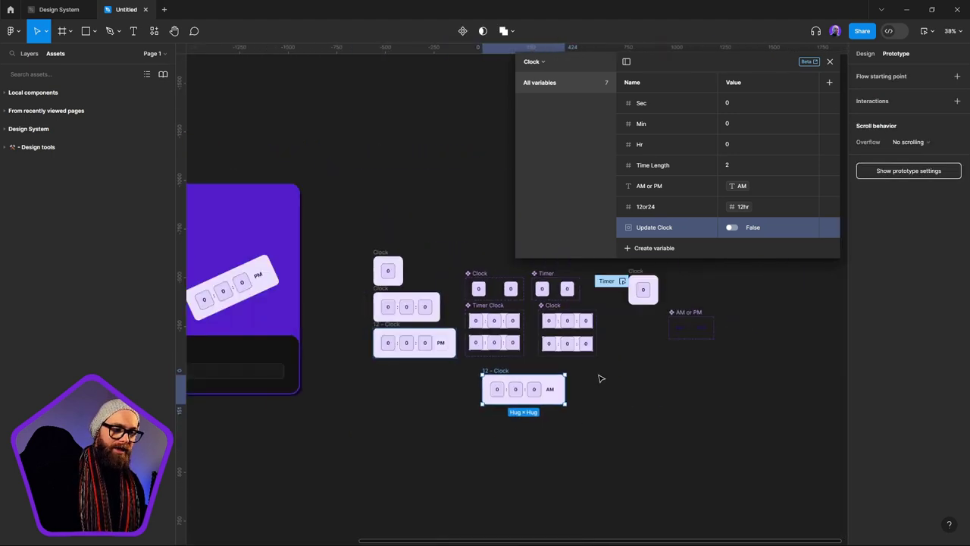
{"action": "left_click", "coordinate": [402, 399]}
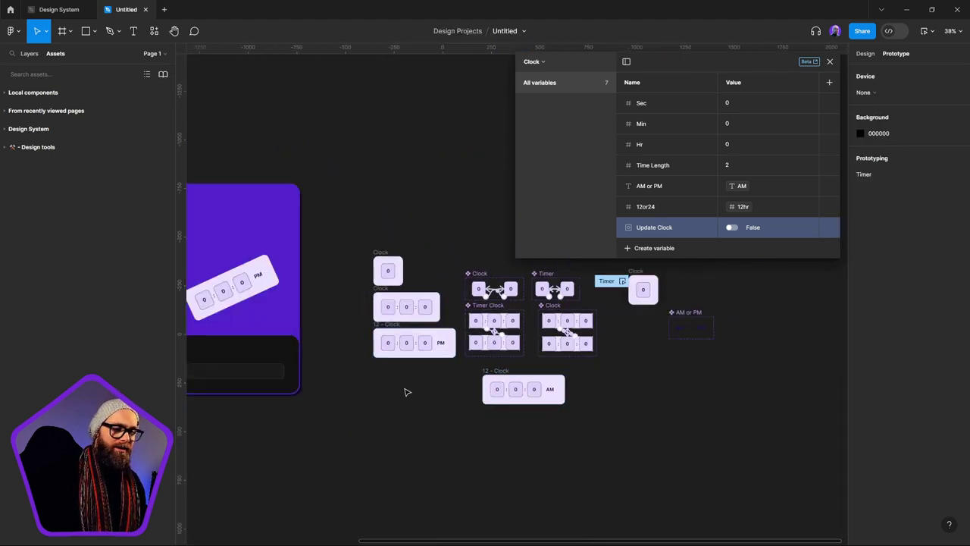
{"action": "left_click_drag", "start_coordinate": [405, 392], "coordinate": [628, 350]}
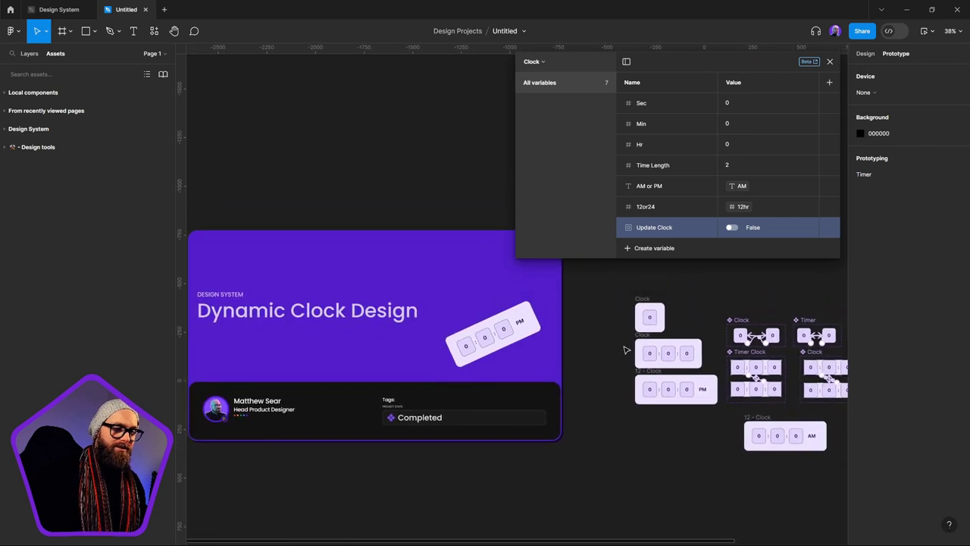
{"action": "left_click", "coordinate": [830, 61]}
{"action": "left_click_drag", "start_coordinate": [656, 272], "coordinate": [674, 256]}
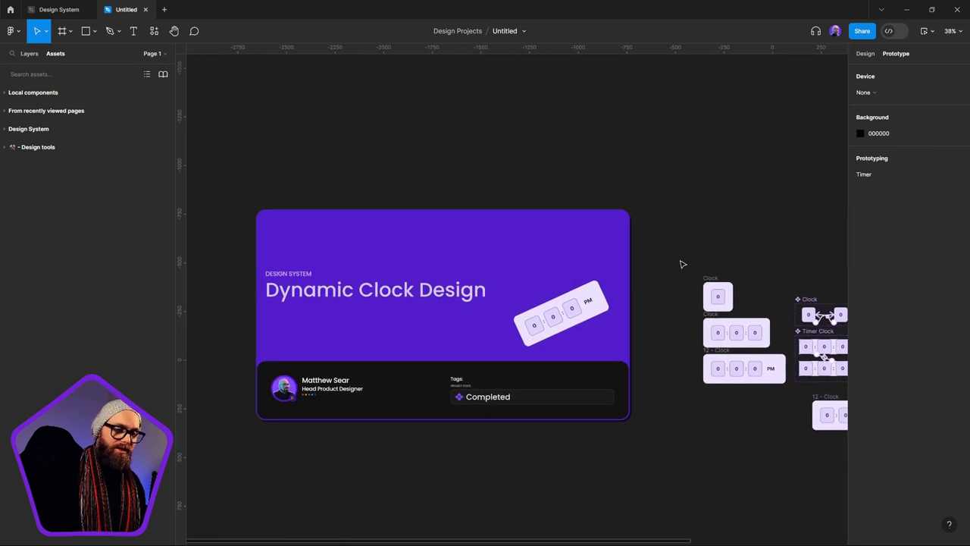